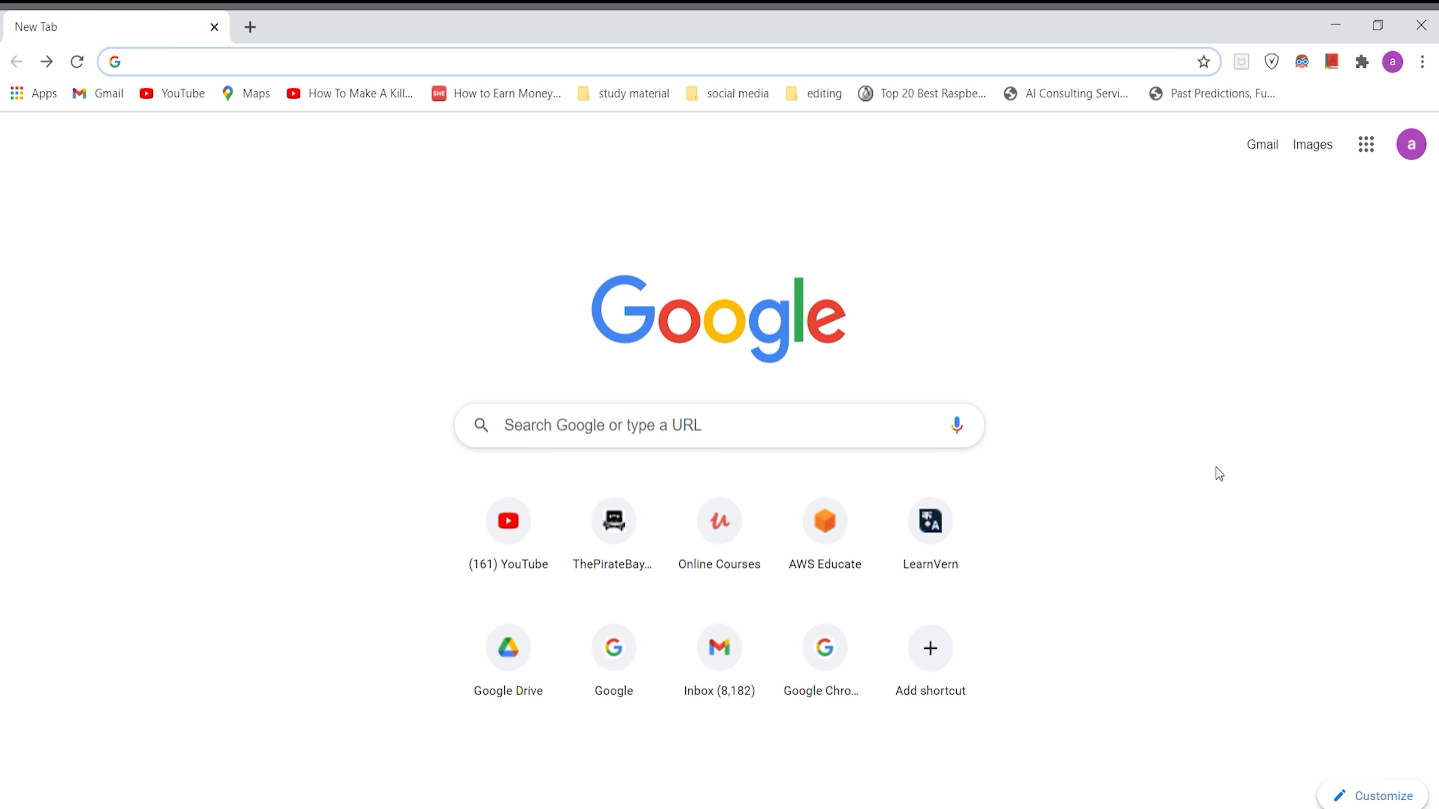
Step: Open the AWS Management Console and go to the VPC service under Networking & Content Delivery
type("aws")
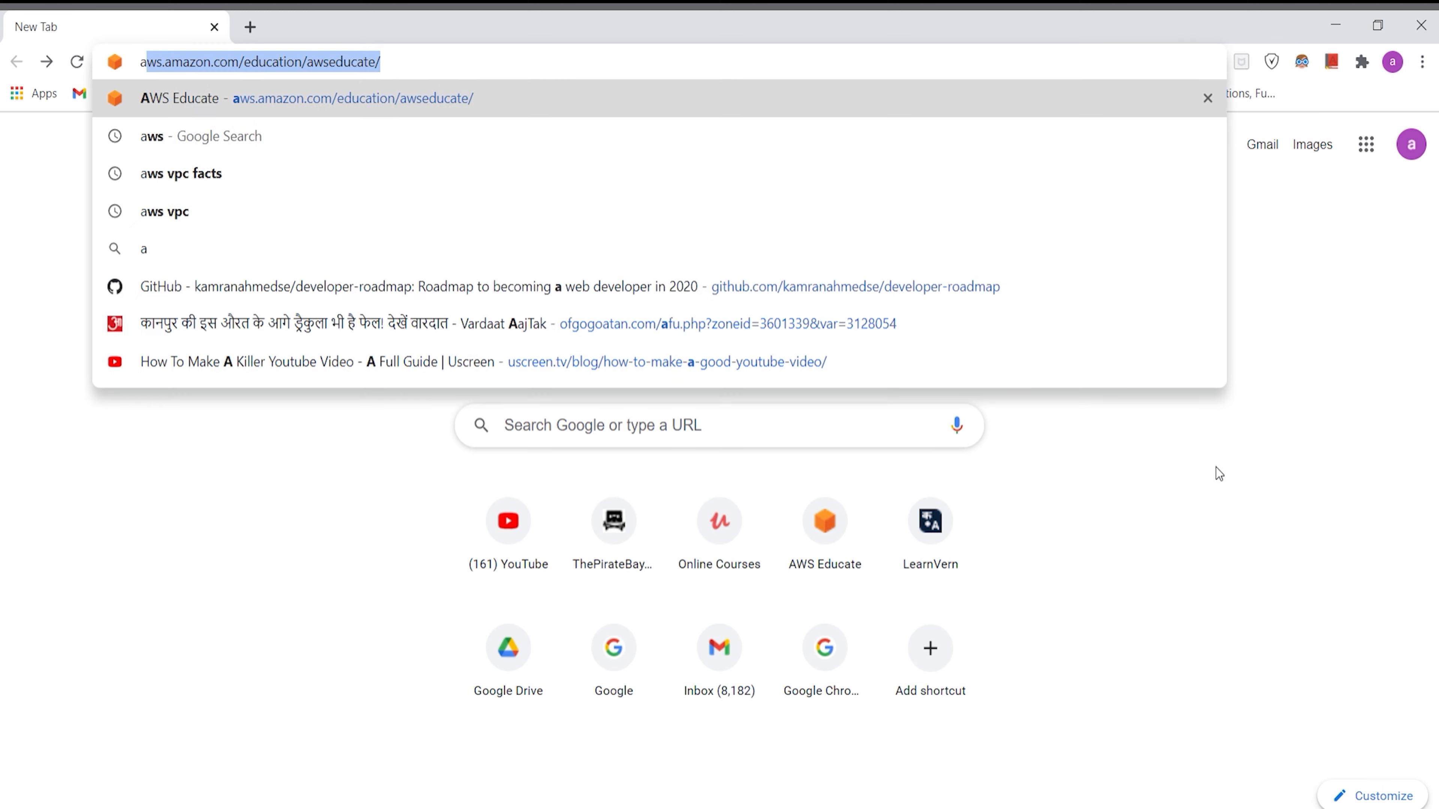
key("Return")
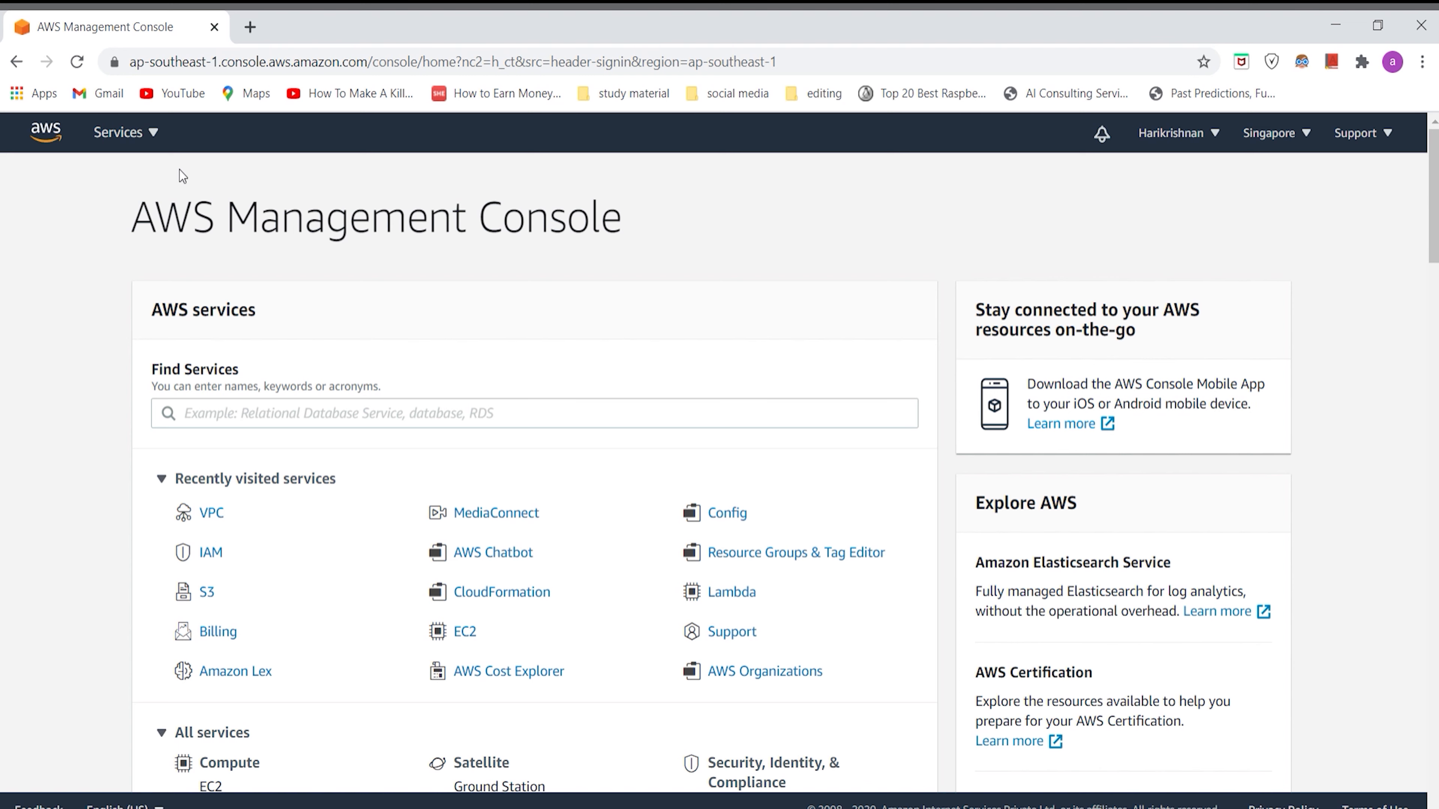
left_click(164, 143)
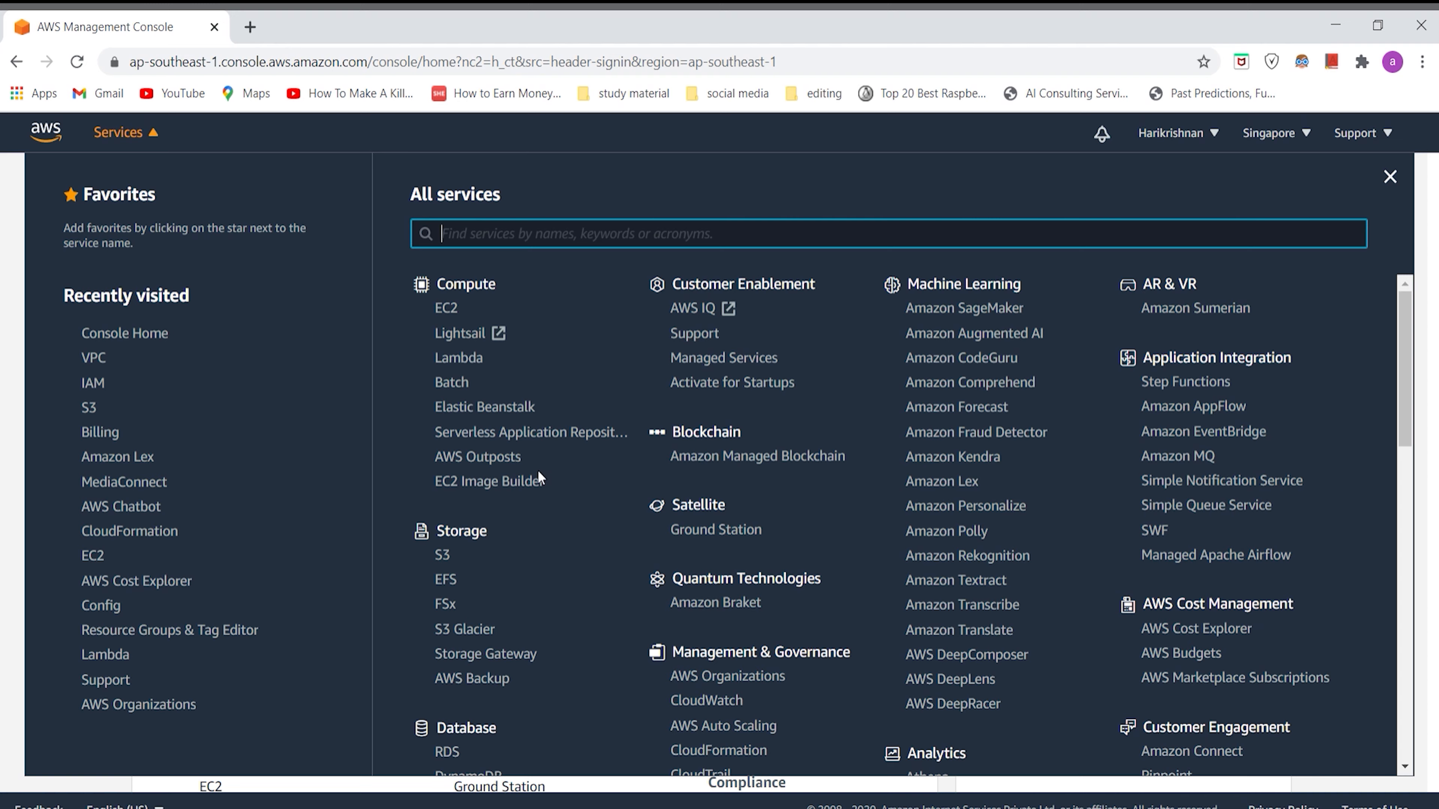
scroll(538, 470, "down", 4)
scroll(539, 475, "down", 10)
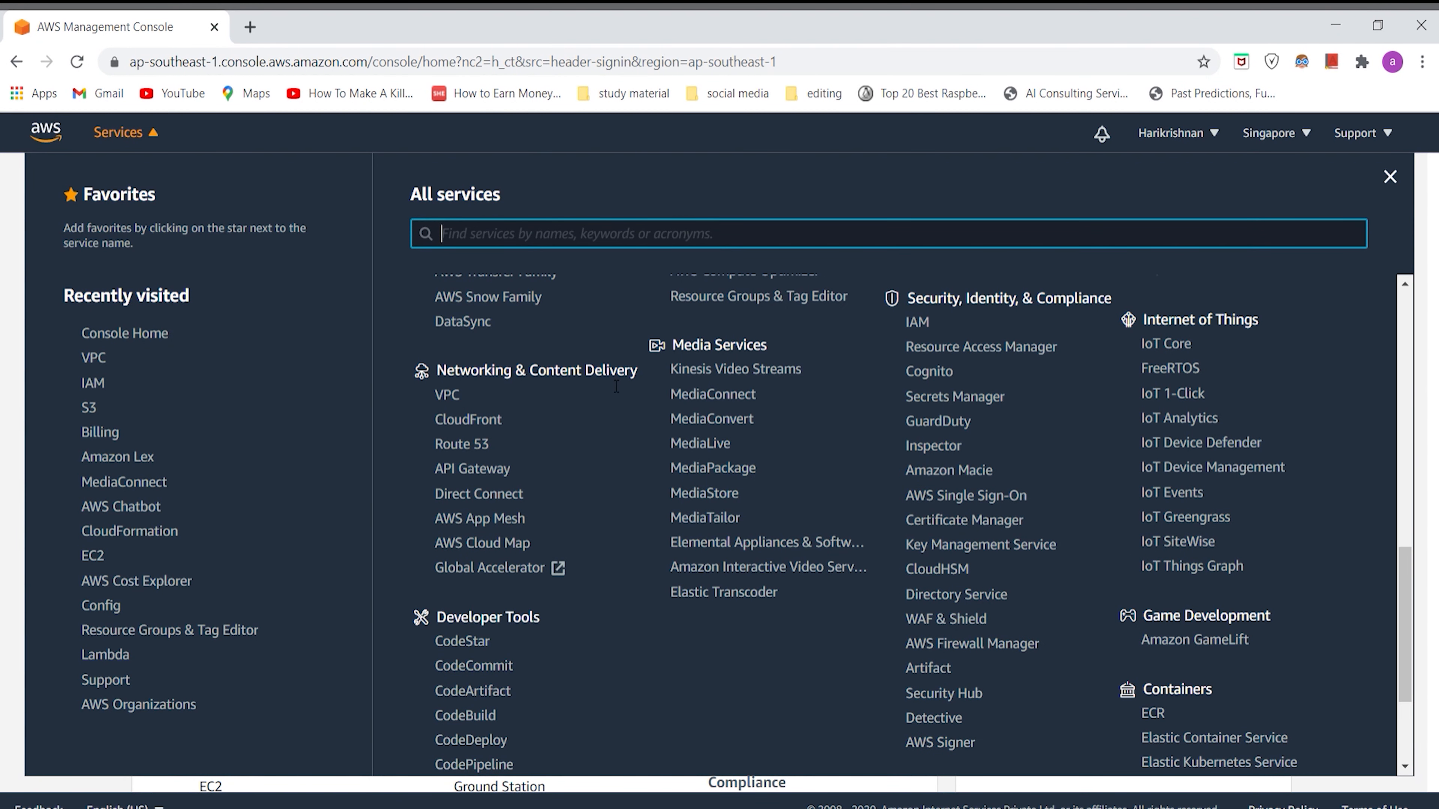
left_click(461, 400)
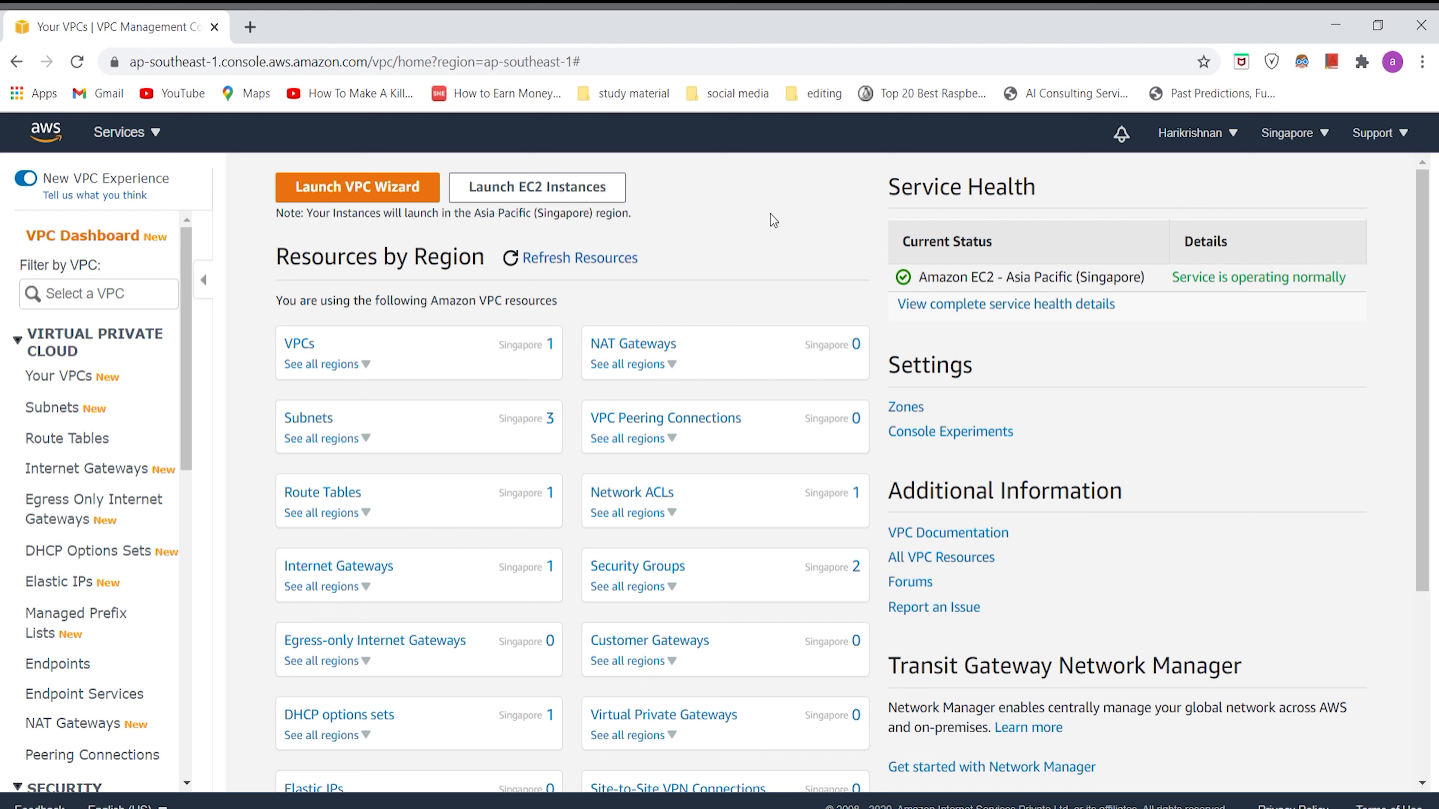
Step: Review the VPC resources by region, and start creating a new VPC from the list of existing VPCs
scroll(389, 587, "down", 2)
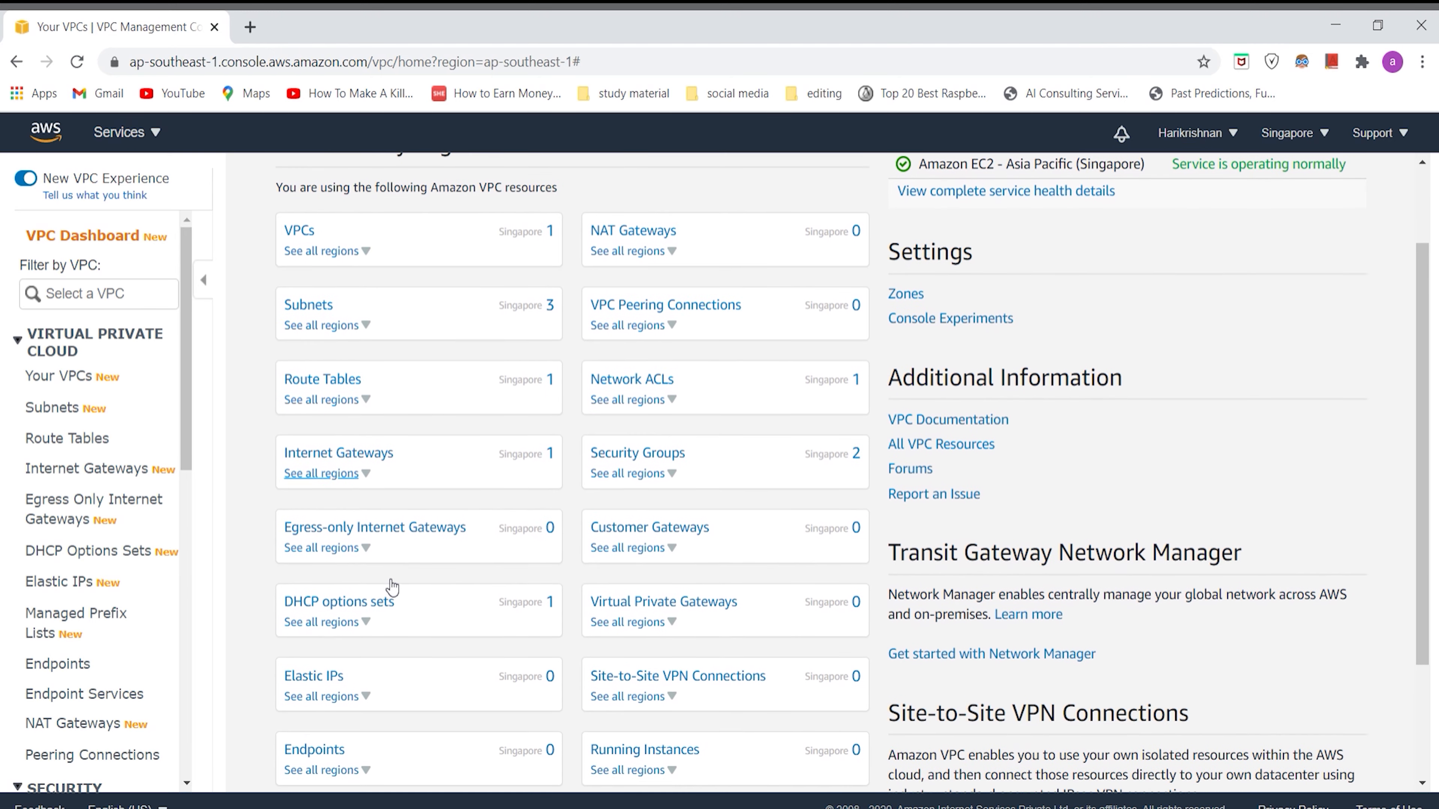
scroll(389, 587, "up", 2)
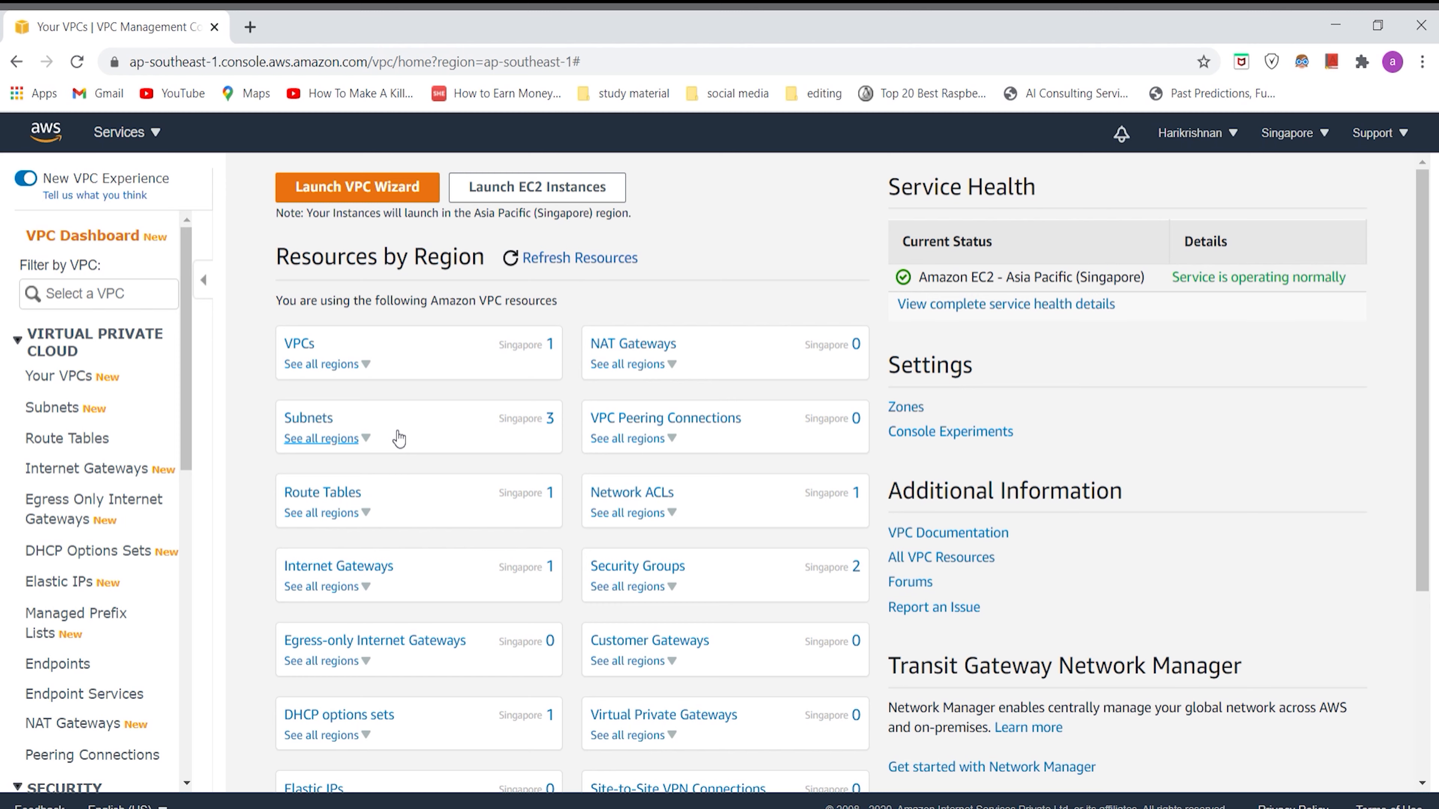
scroll(399, 438, "down", 1)
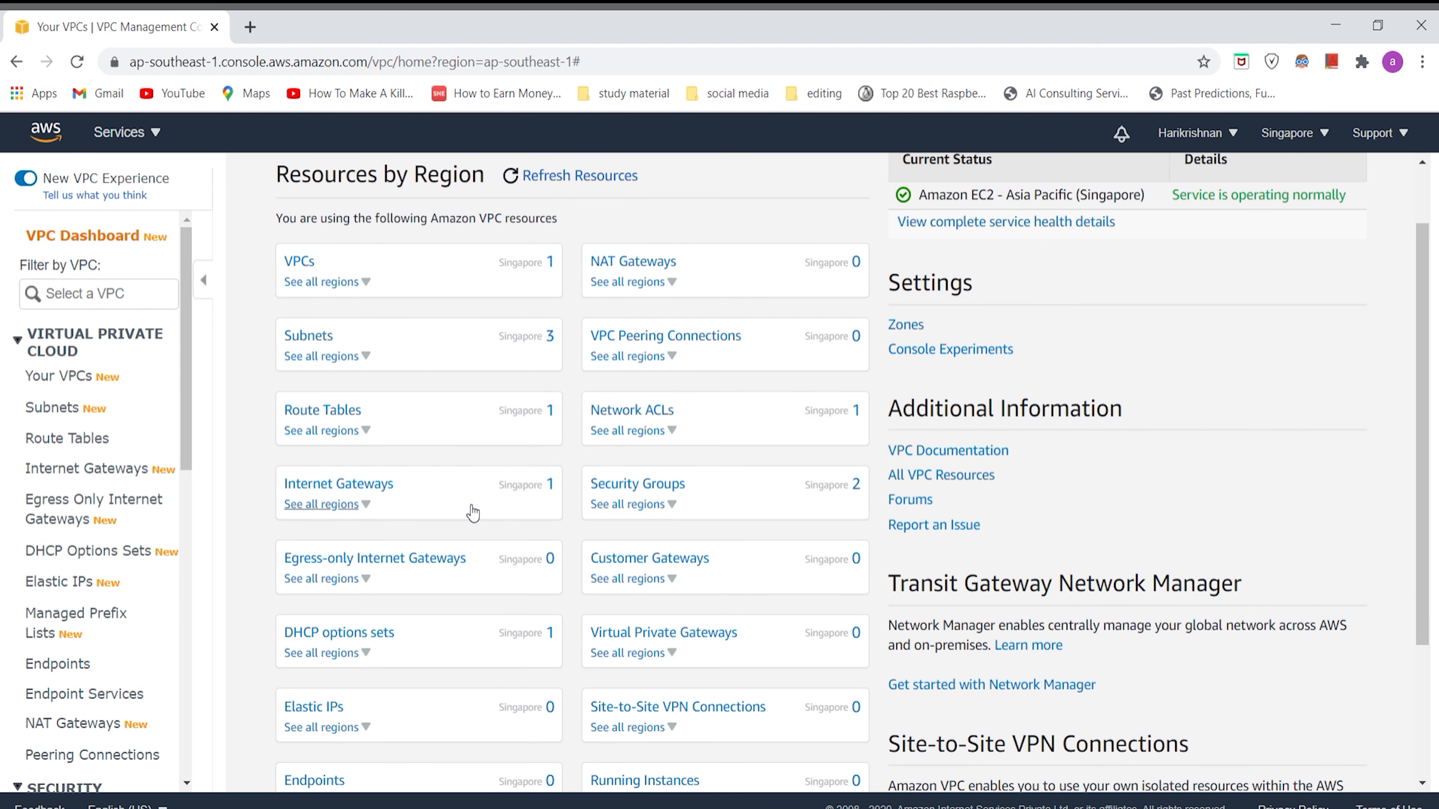
scroll(472, 513, "down", 3)
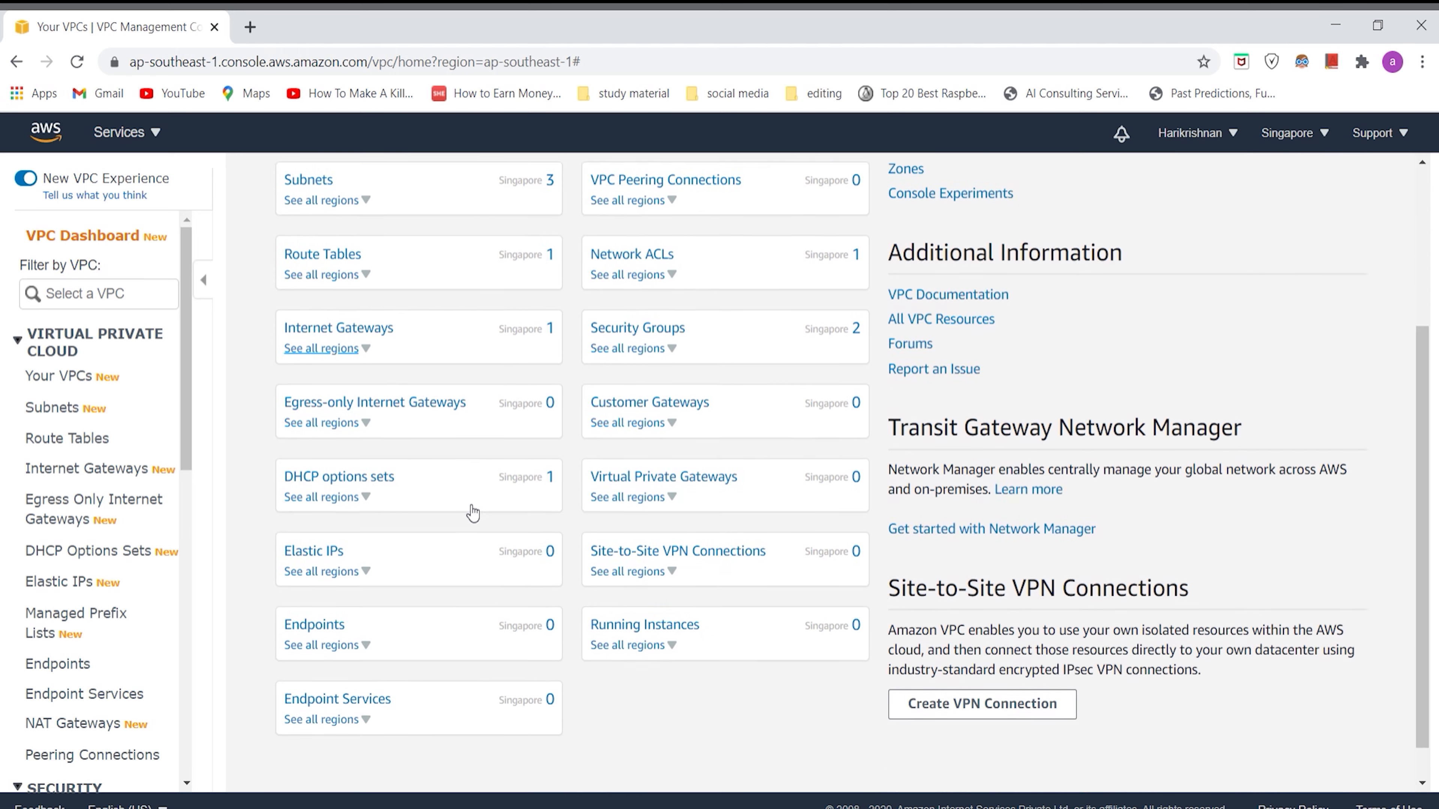
scroll(467, 505, "up", 4)
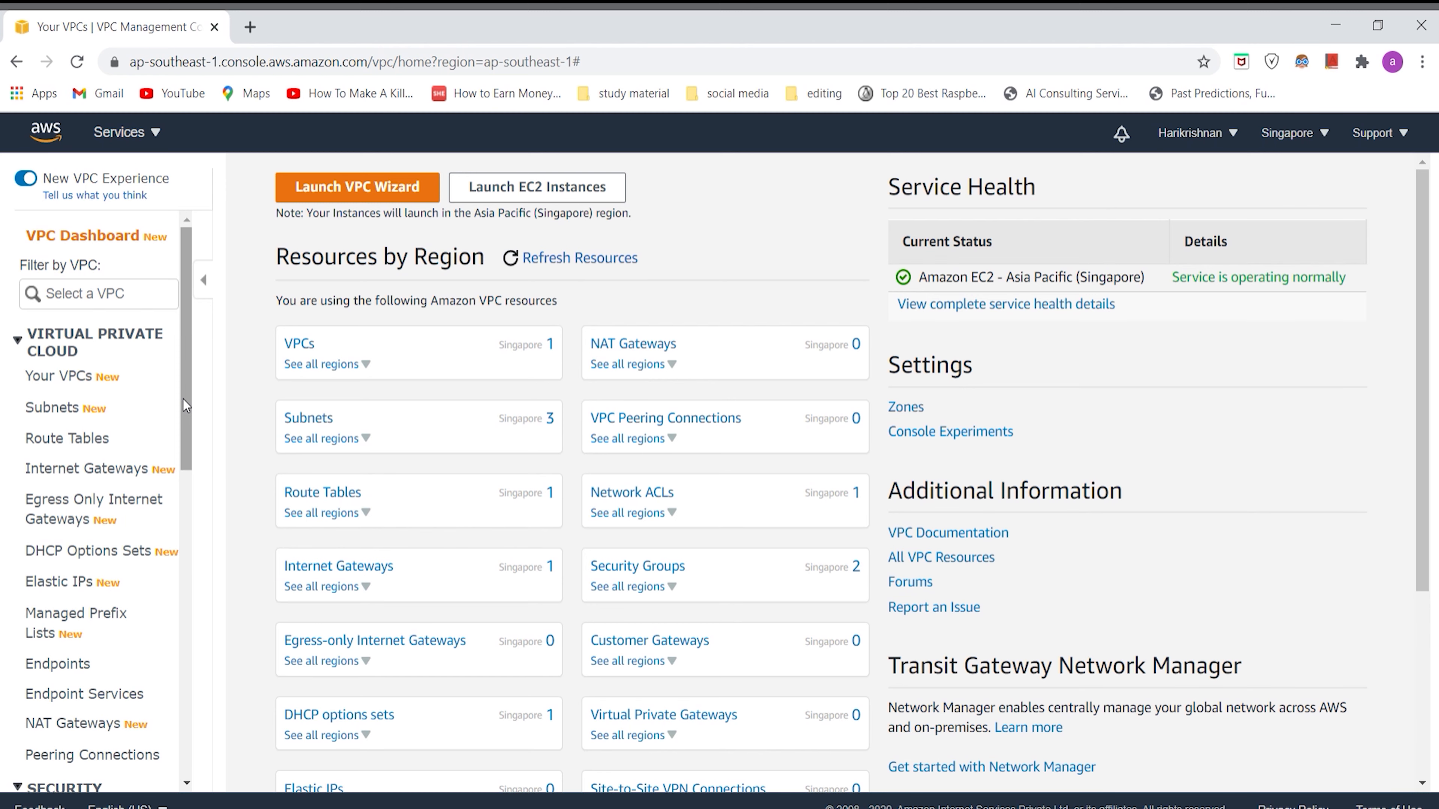
left_click(91, 377)
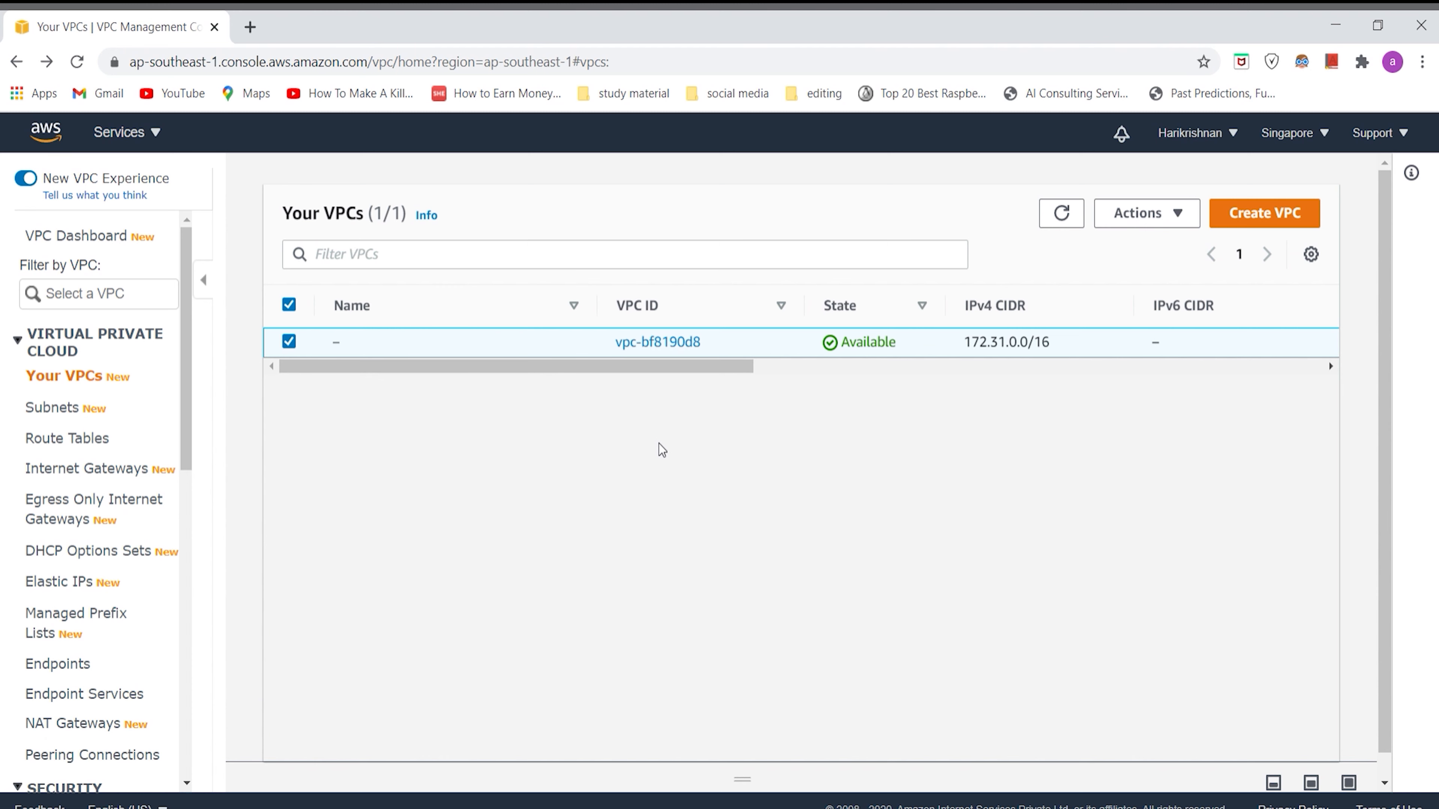
left_click(1293, 219)
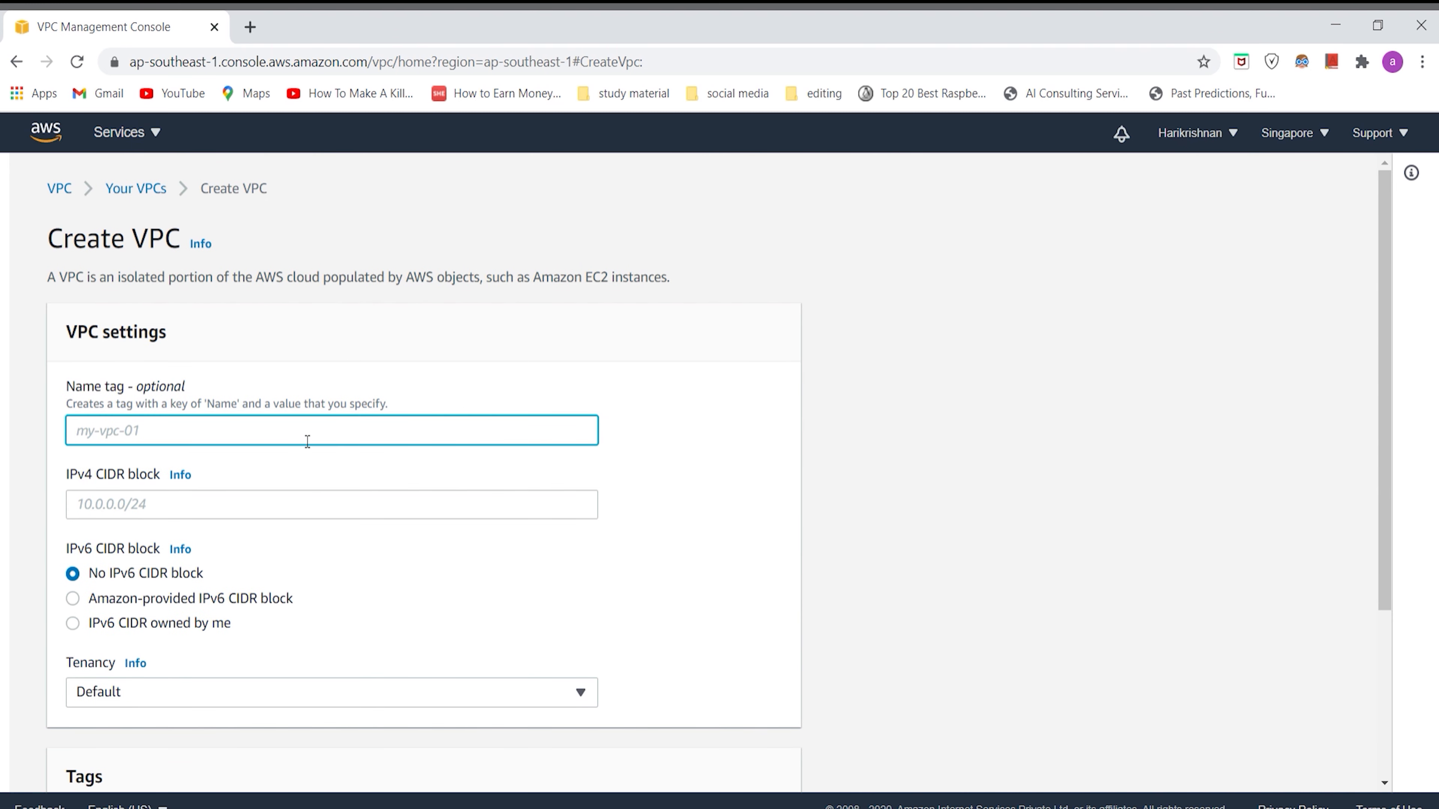
Step: Name the new VPC my-vpc and set its IPv4 CIDR block to 10.0.0.0/16
type("my-vpc")
left_click(264, 519)
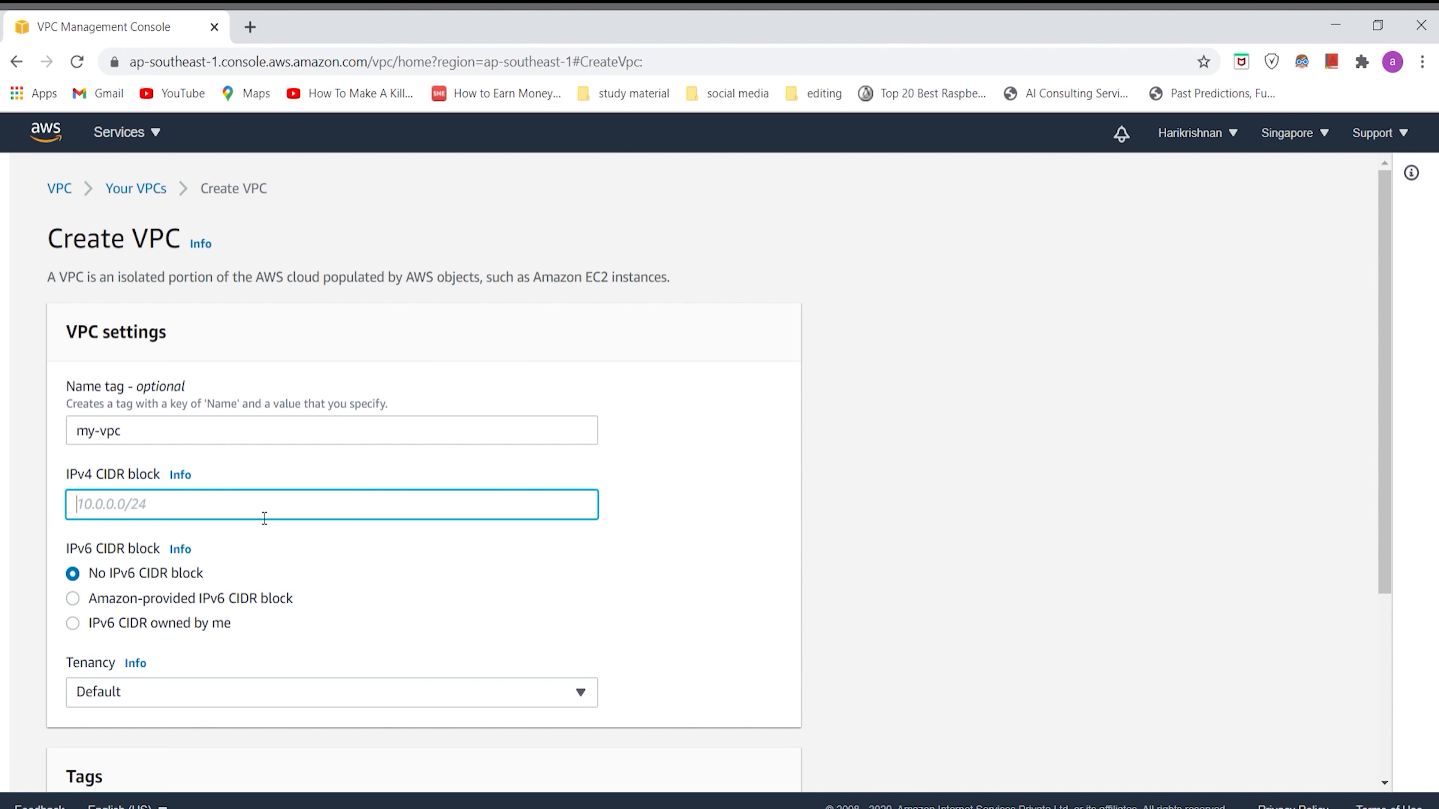
type("10.0.0.0/16")
Step: Keep the tenancy as Default and create the VPC
scroll(265, 517, "down", 1)
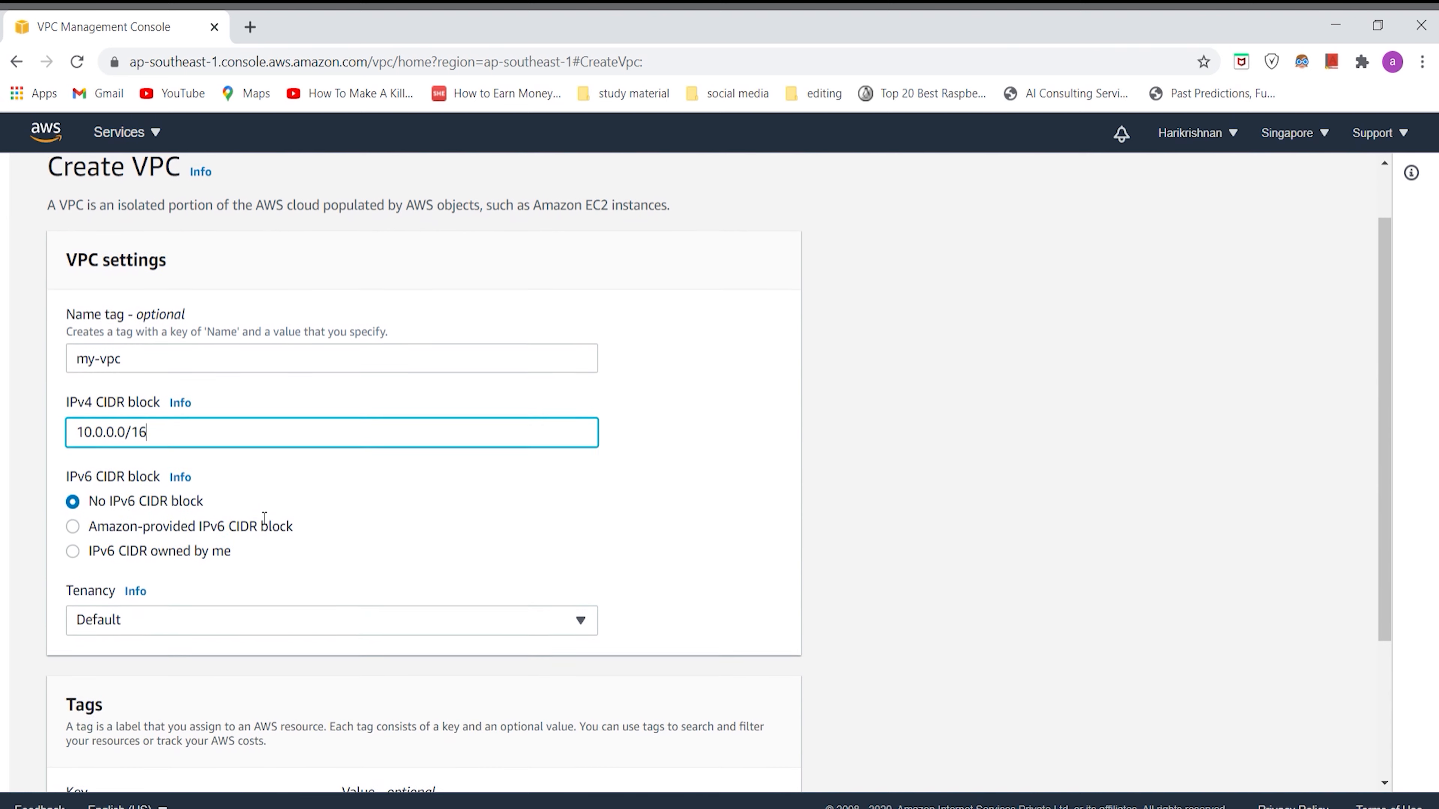
scroll(158, 507, "down", 1)
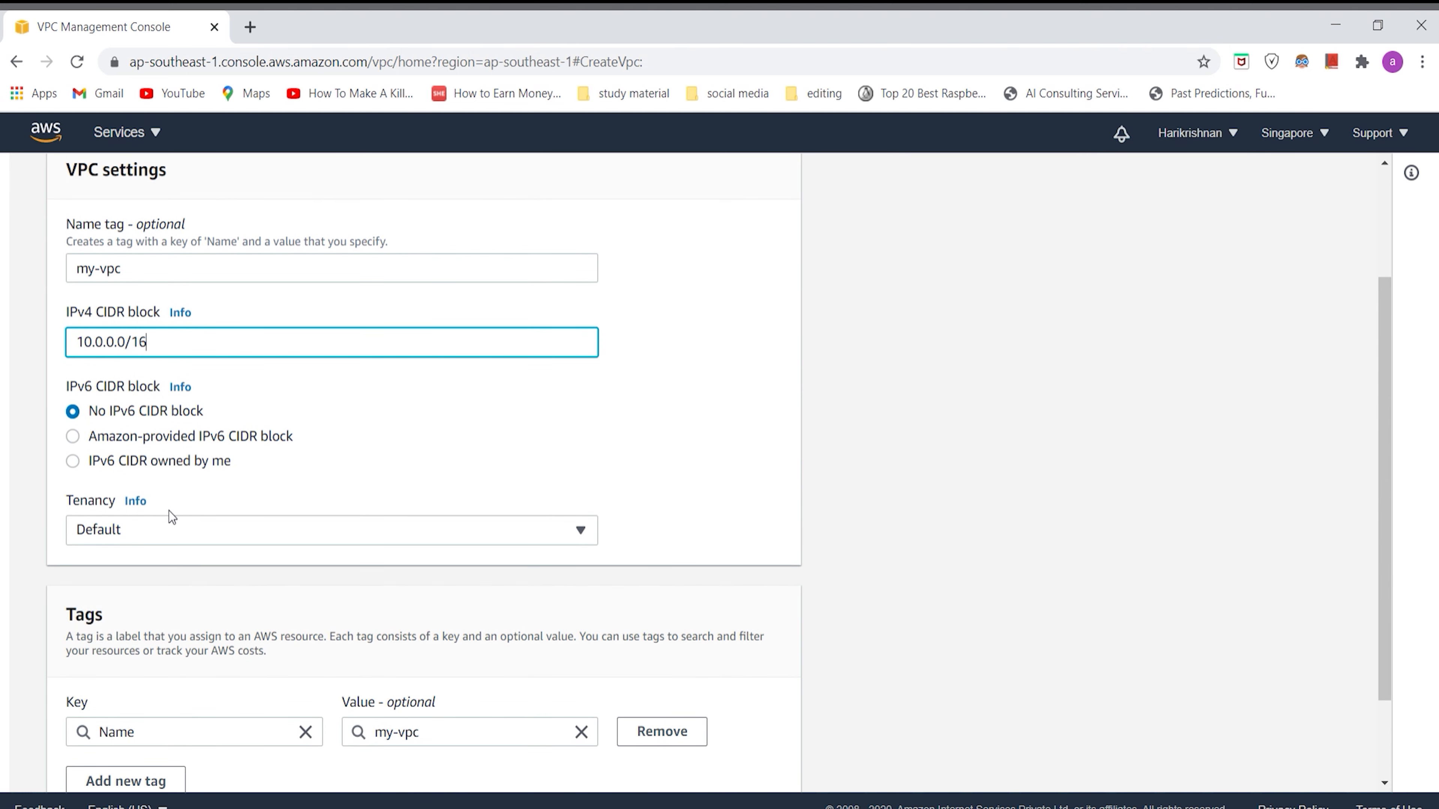
left_click(188, 531)
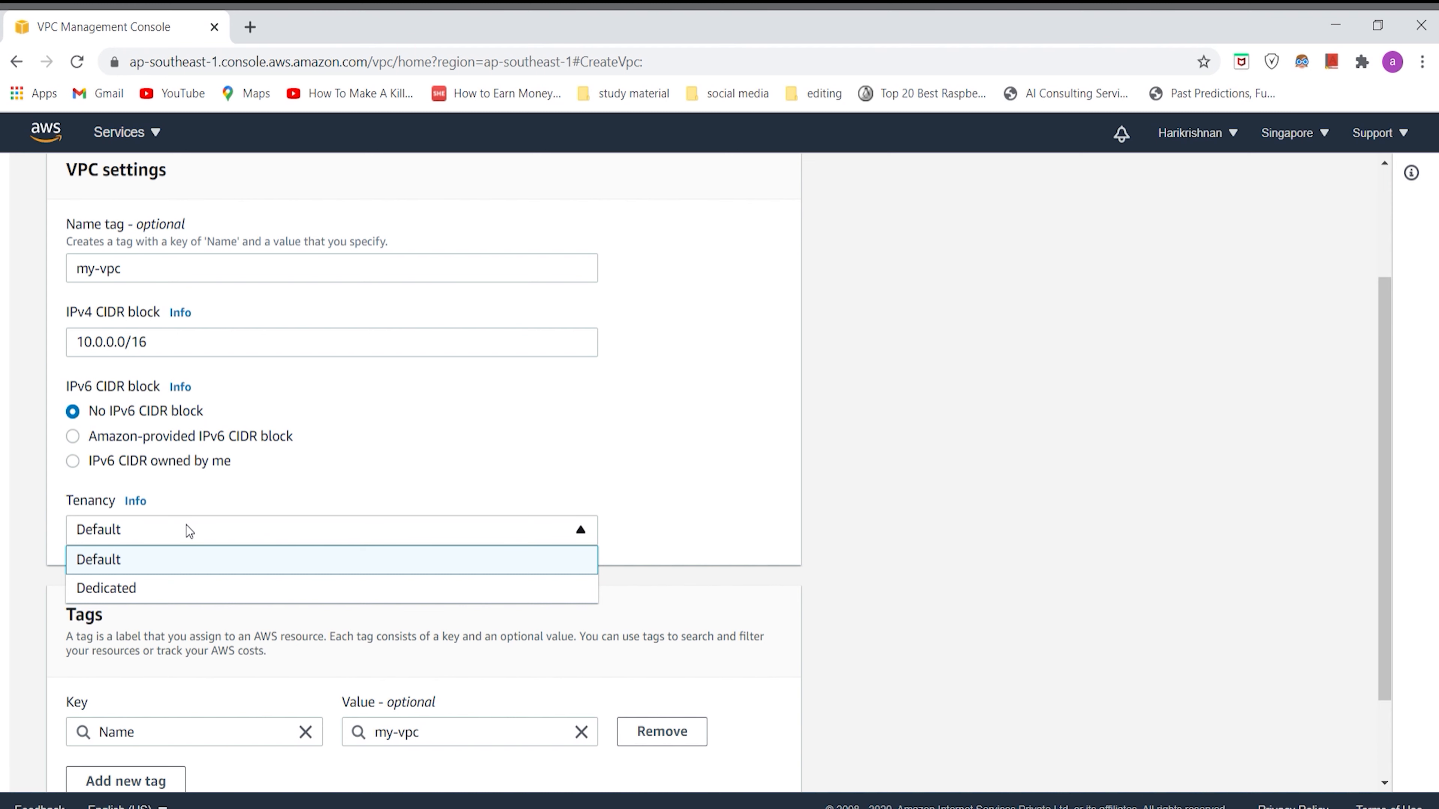
left_click(212, 561)
scroll(366, 540, "down", 2)
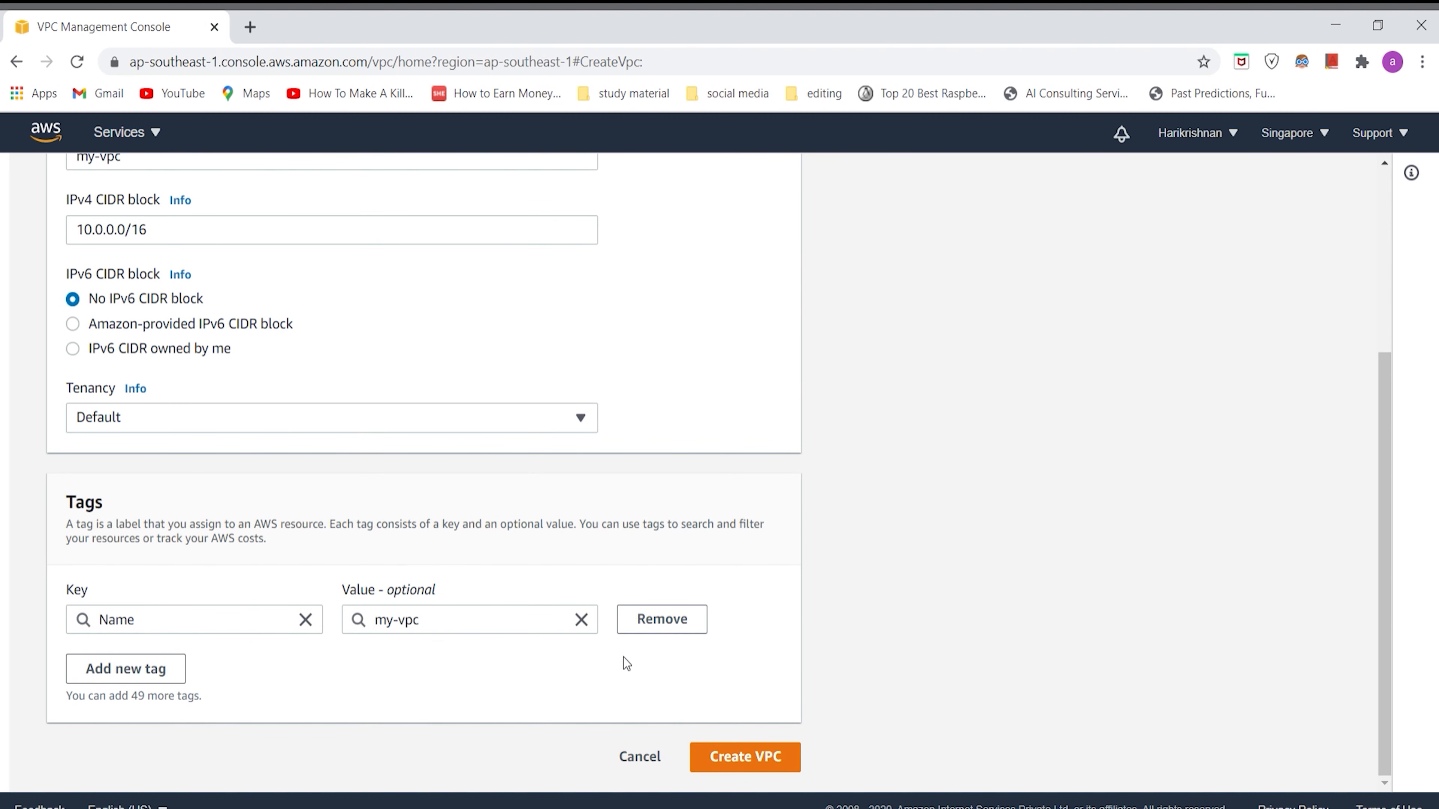
left_click(735, 759)
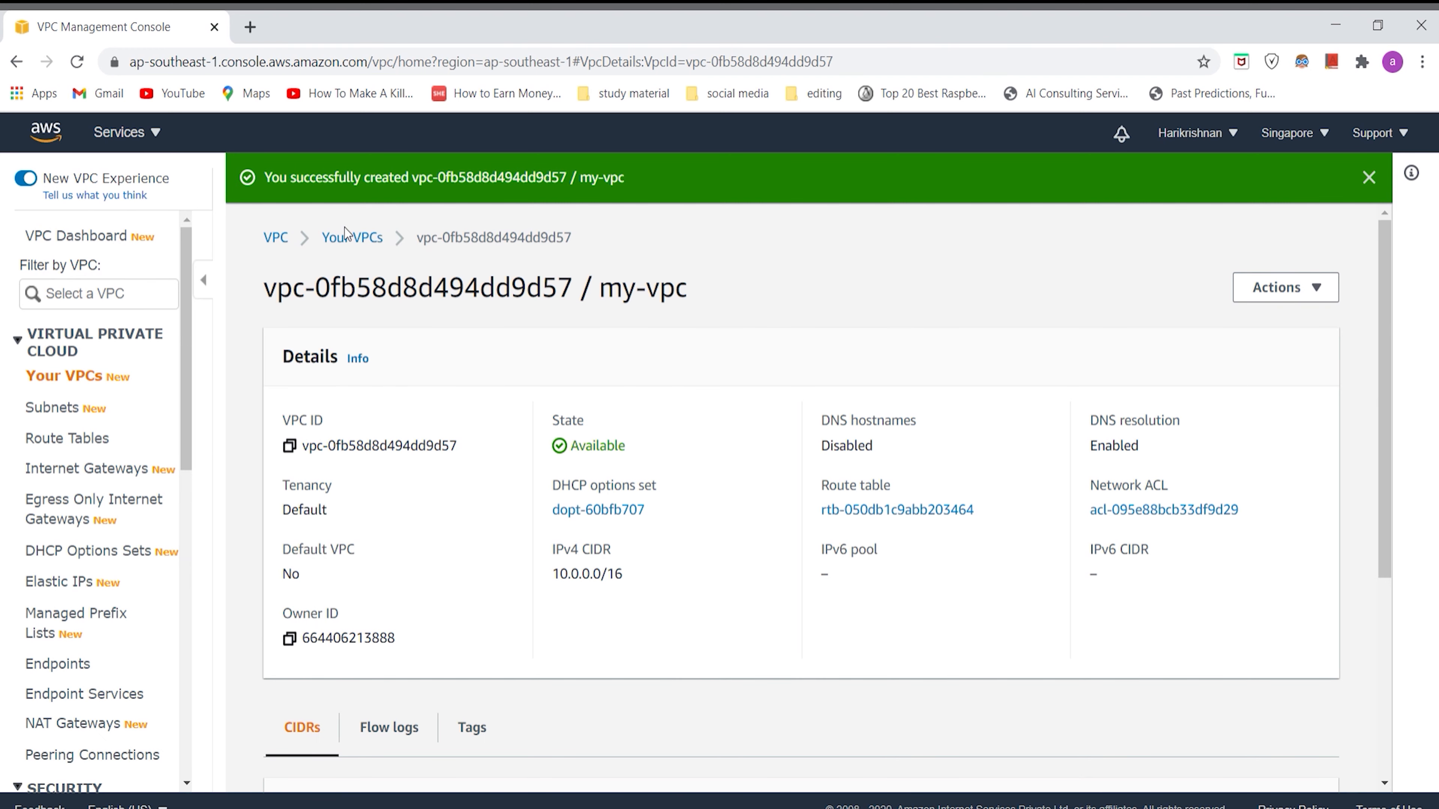
Step: Start creating a new subnet and assign it to the my-vpc VPC
left_click(351, 238)
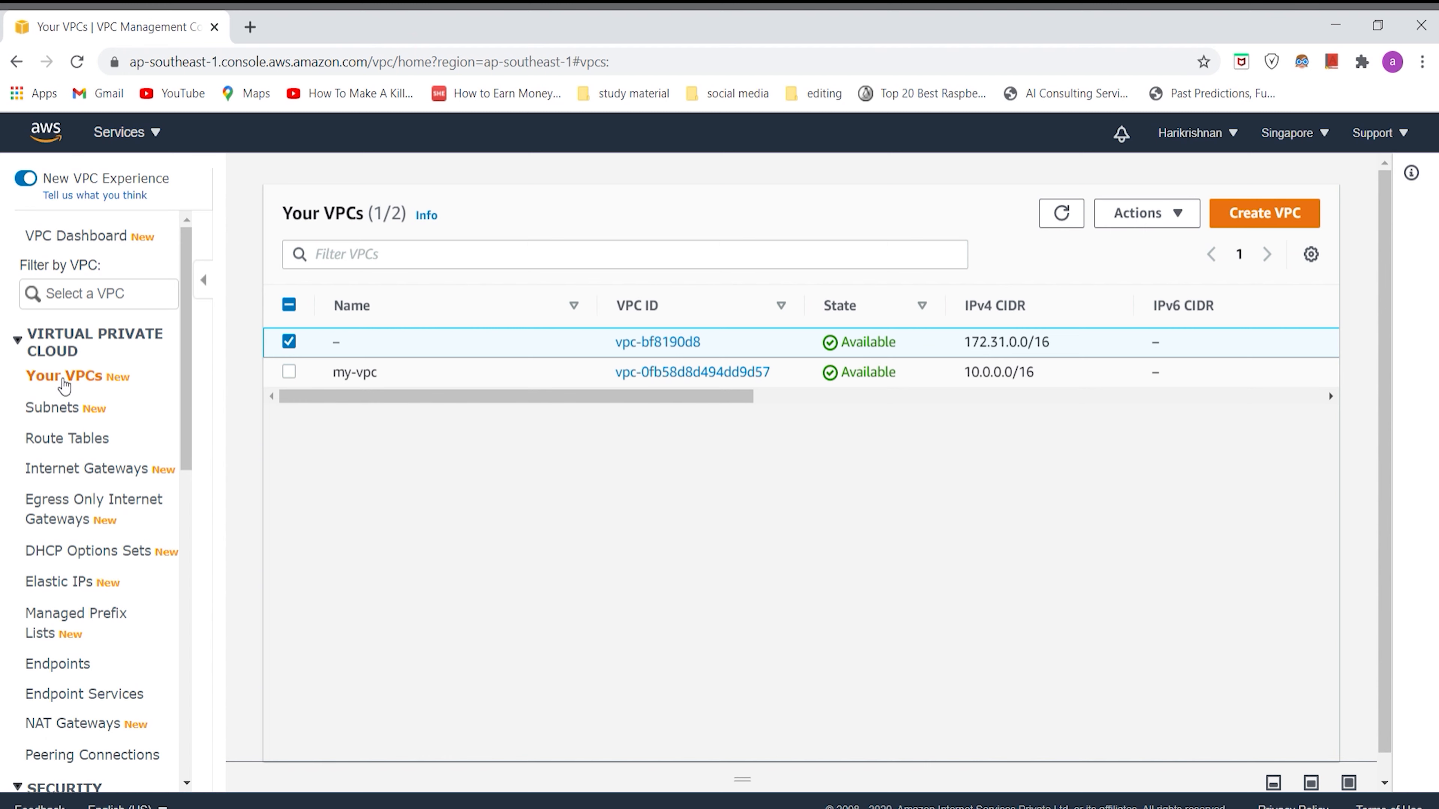
left_click(53, 413)
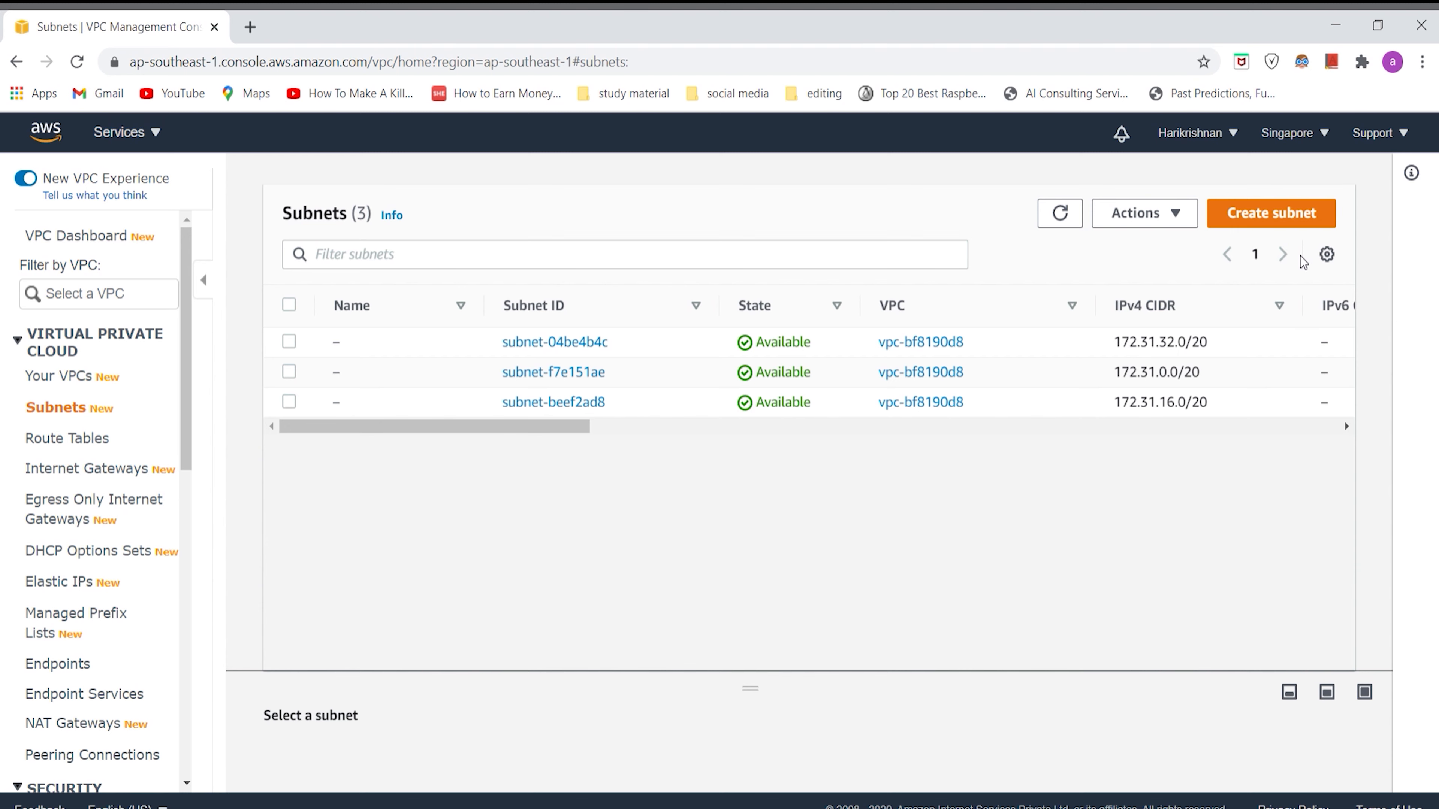
left_click(1292, 224)
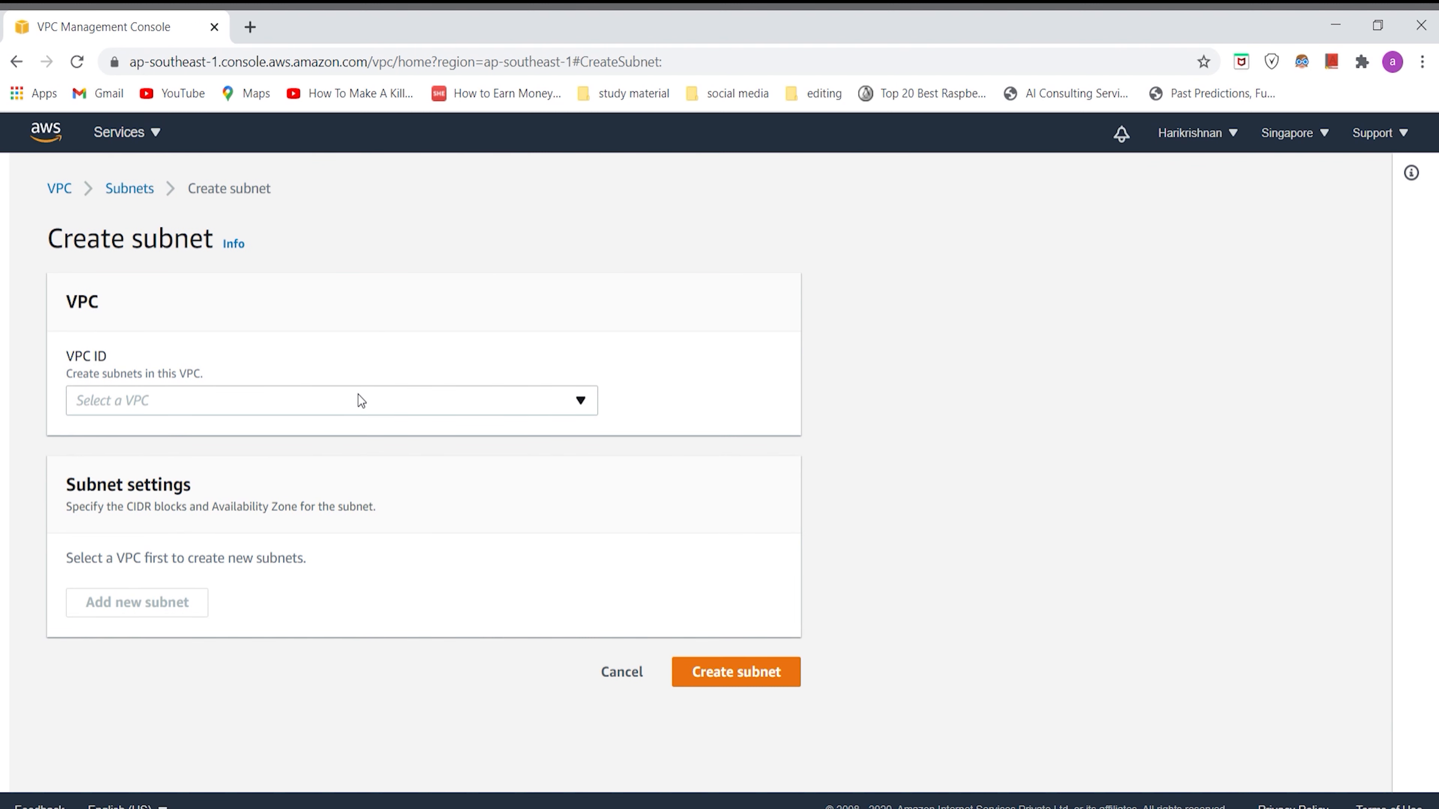
left_click(371, 400)
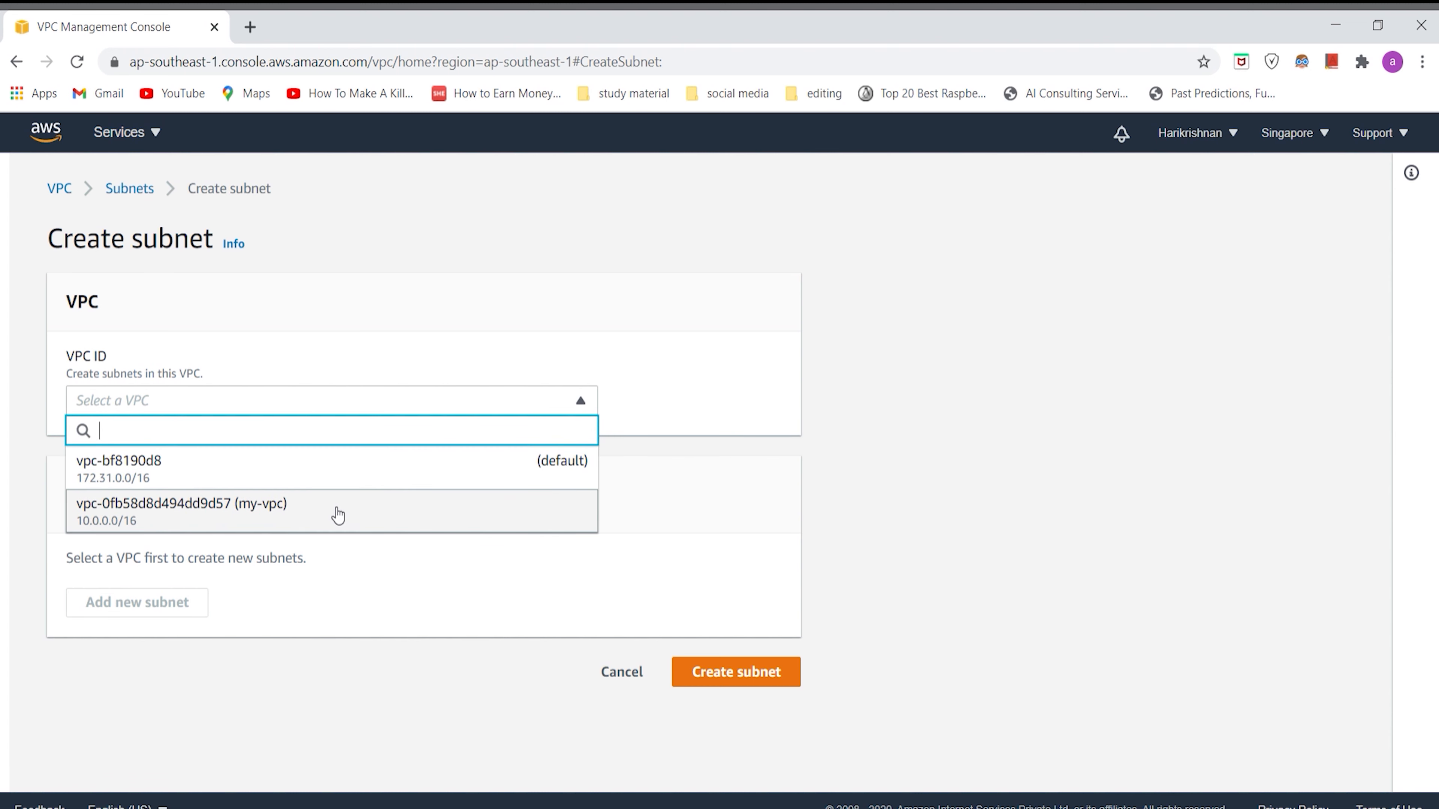
left_click(270, 523)
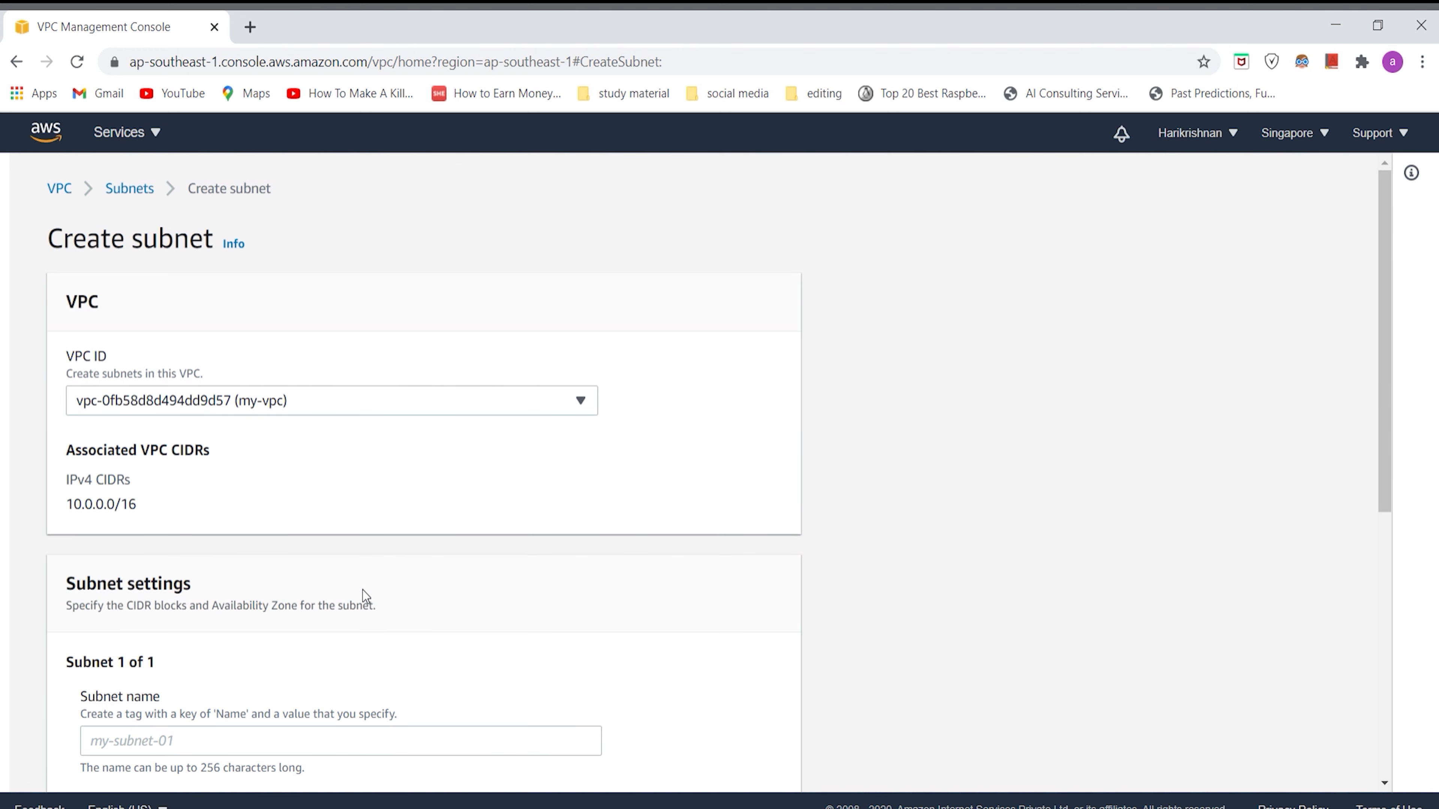
Step: Name the subnet my-sub and set its Availability Zone to Asia Pacific (Singapore) / ap-southeast-1a
scroll(365, 591, "down", 4)
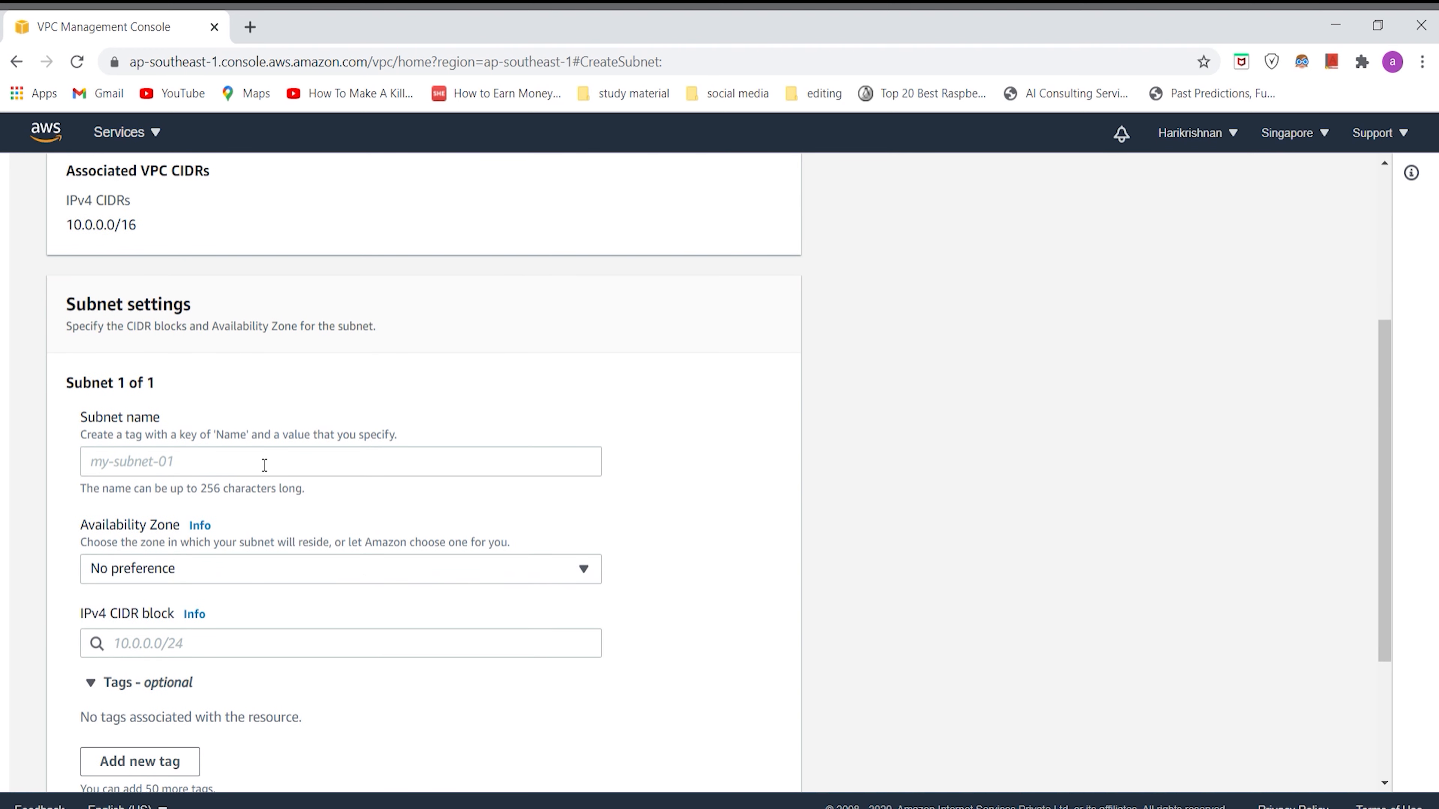
left_click(264, 464)
type("my")
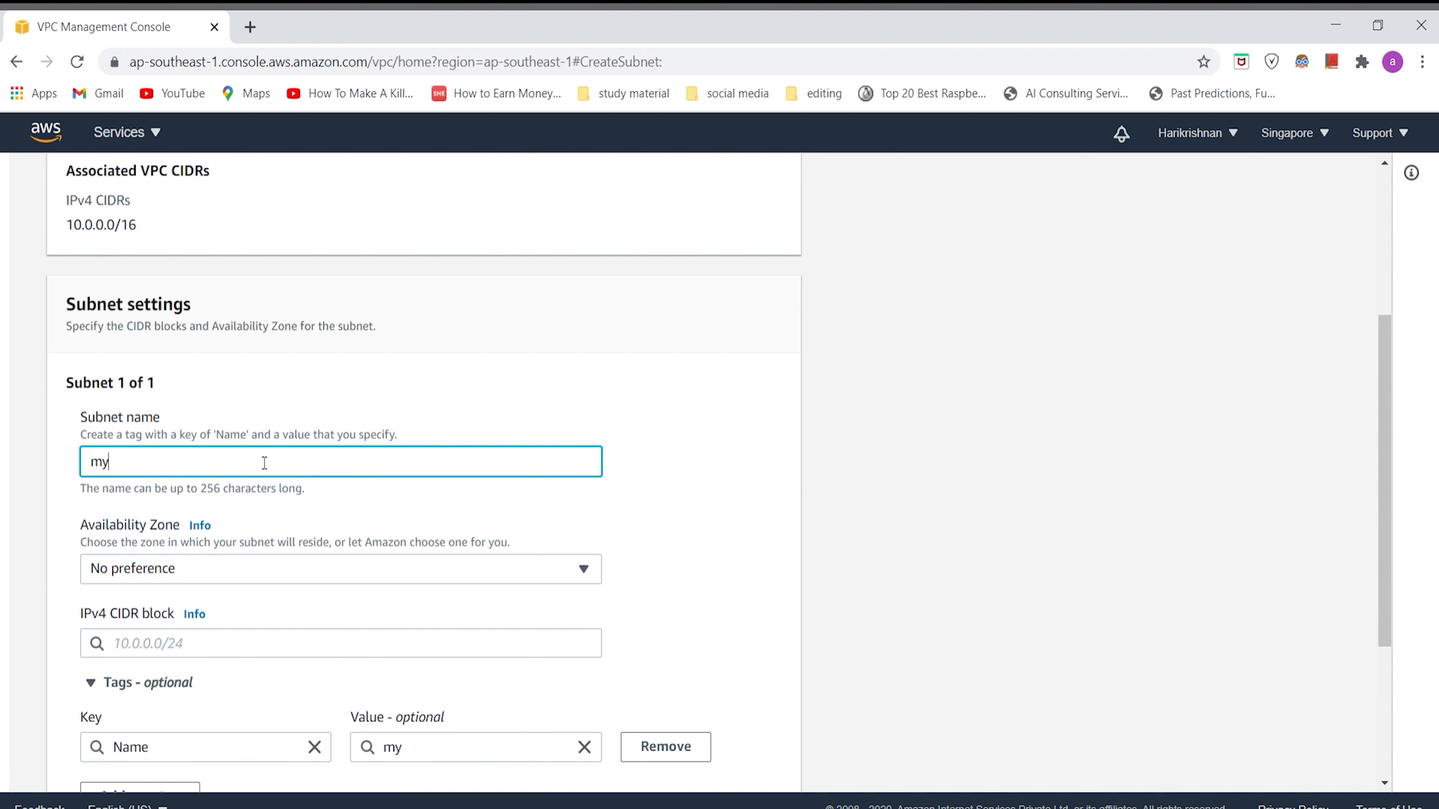
type("-sub")
scroll(264, 464, "down", 2)
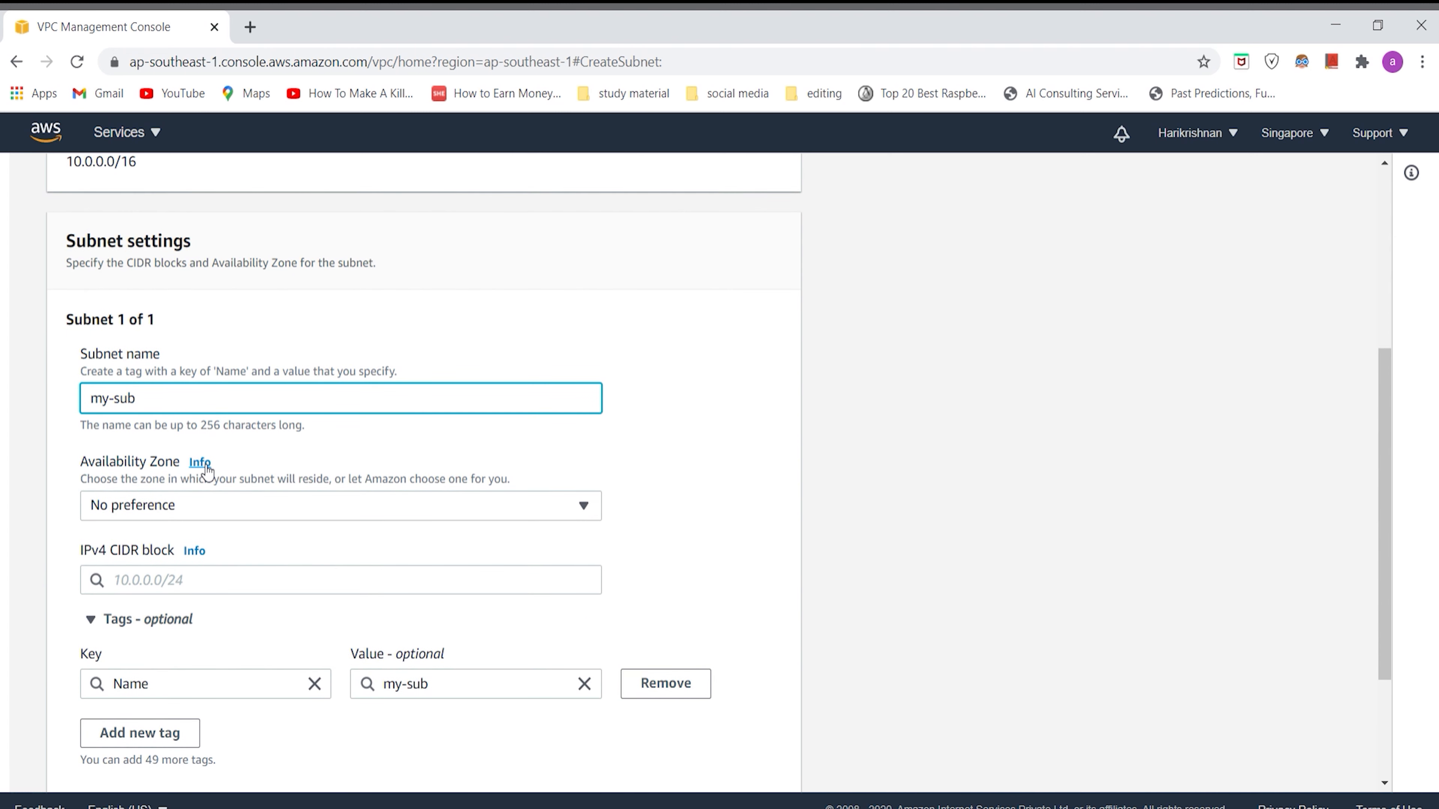
scroll(199, 460, "down", 1)
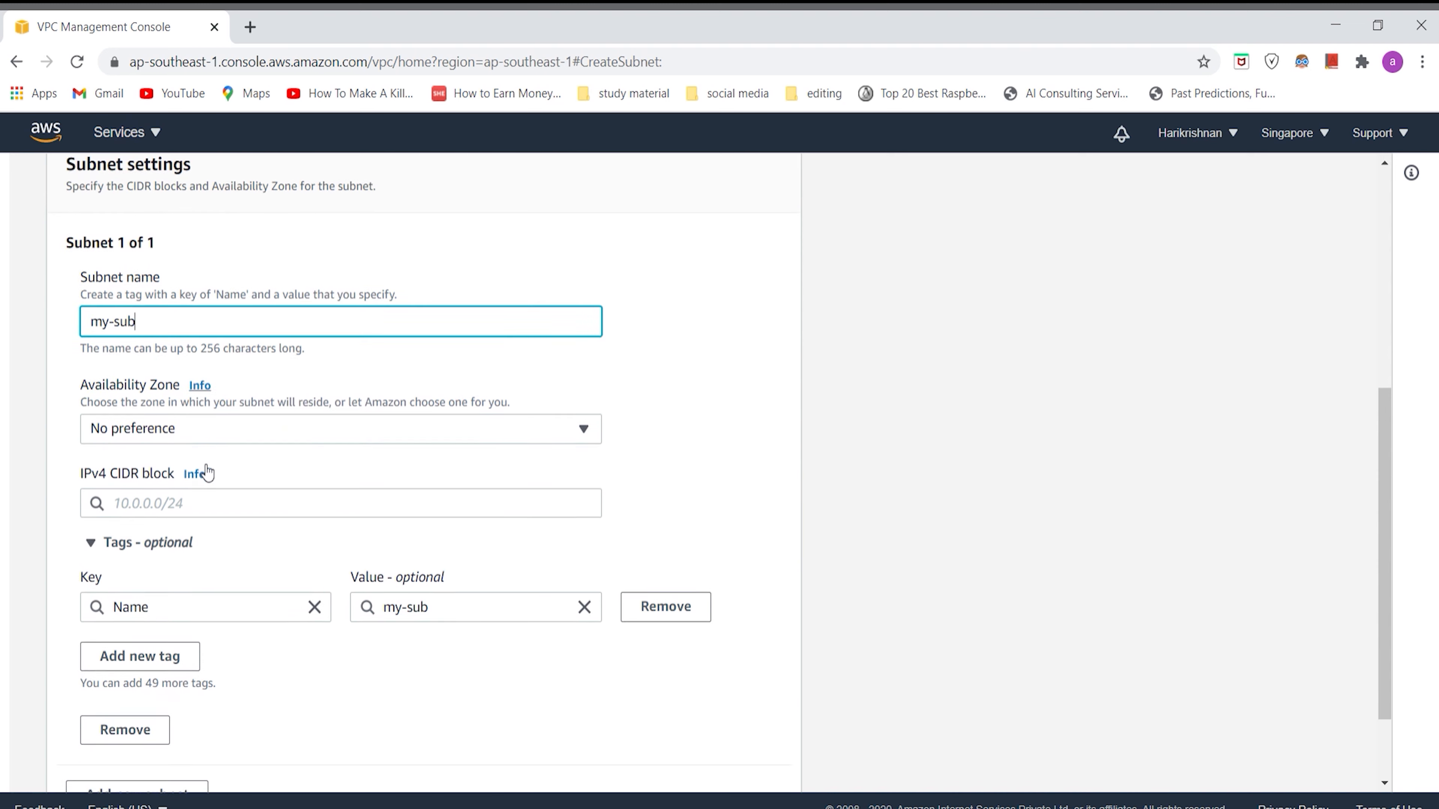
left_click(243, 439)
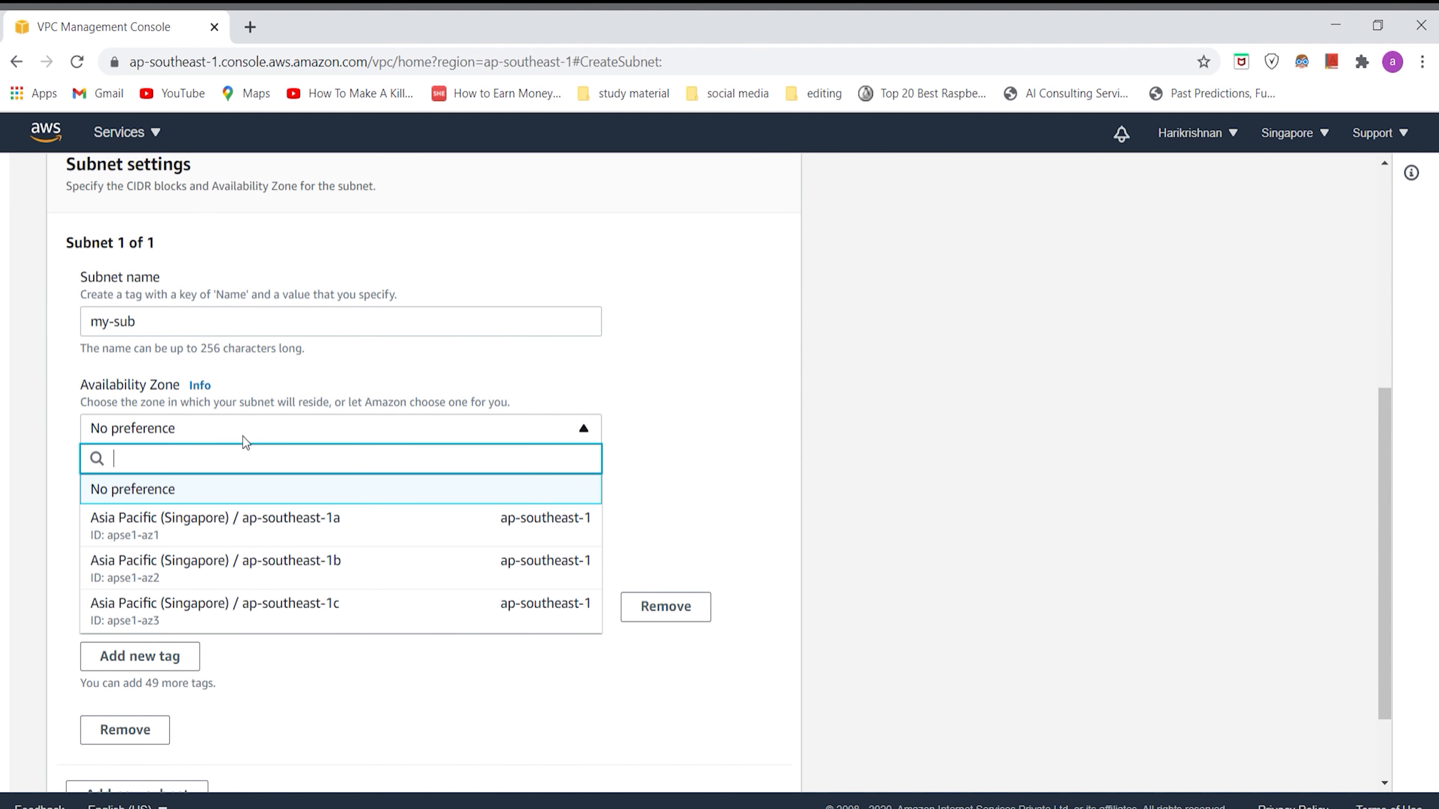
left_click(272, 528)
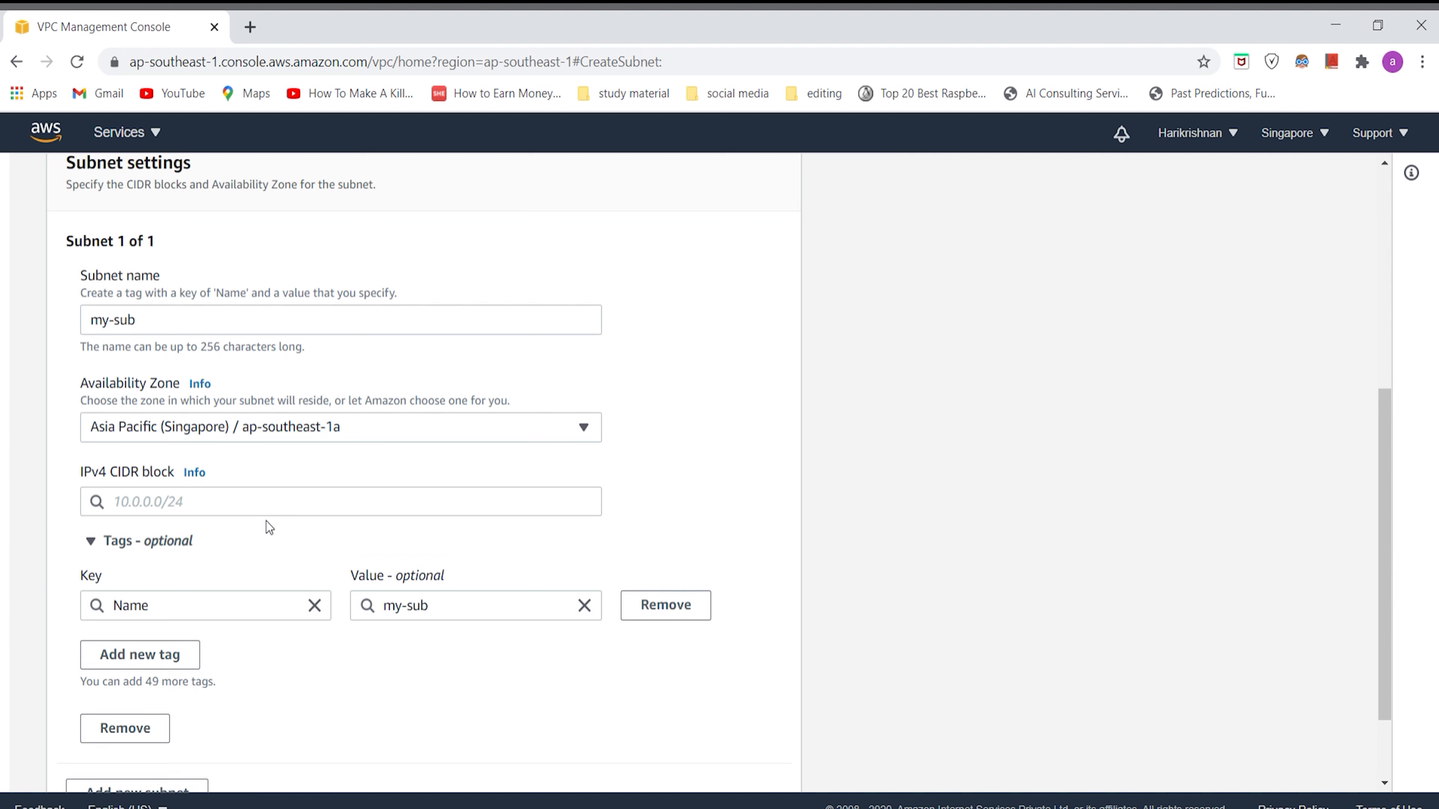
scroll(267, 523, "down", 2)
left_click(306, 329)
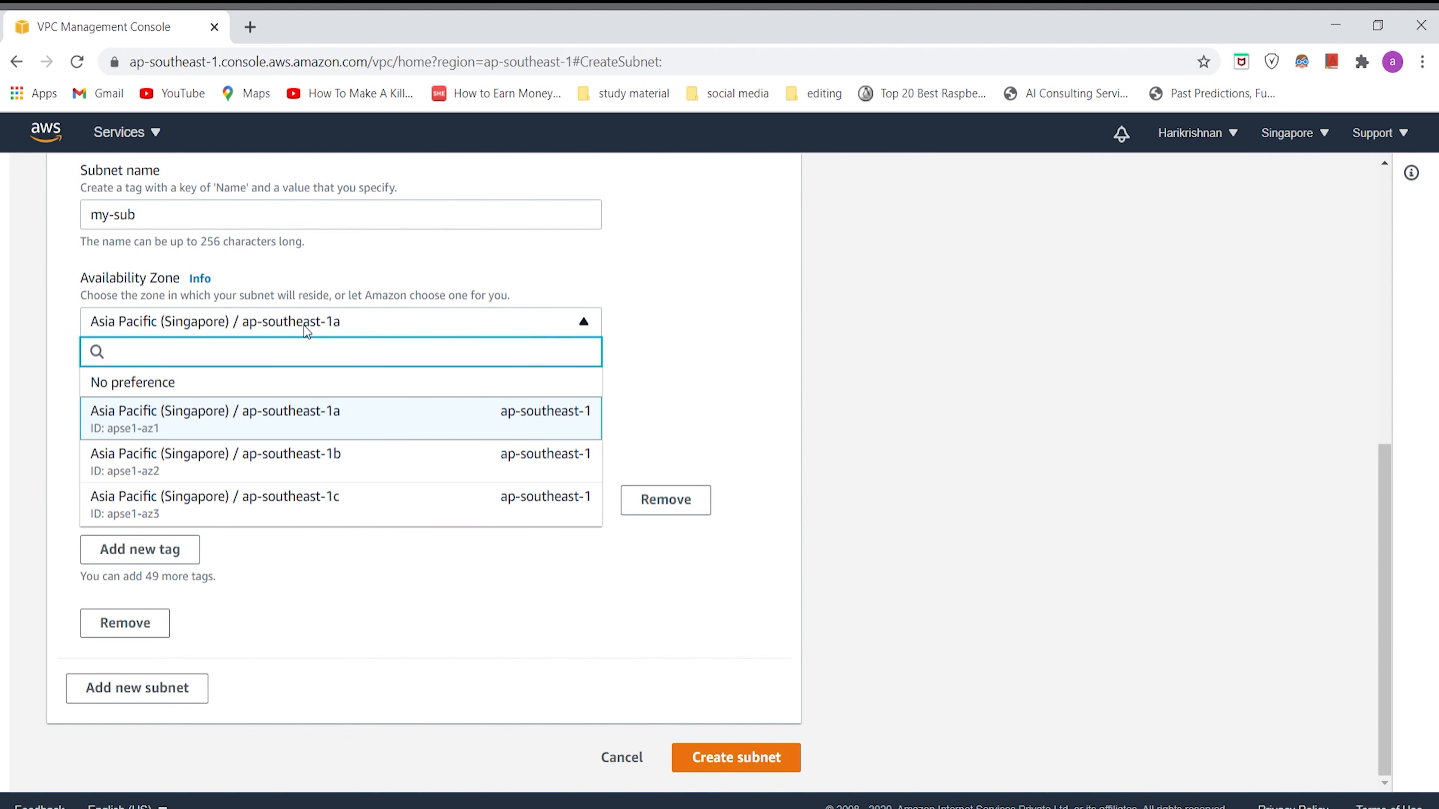
left_click(305, 325)
Step: Set the subnet's IPv4 CIDR block to 10.0.0.0/16 and create the subnet
left_click(234, 400)
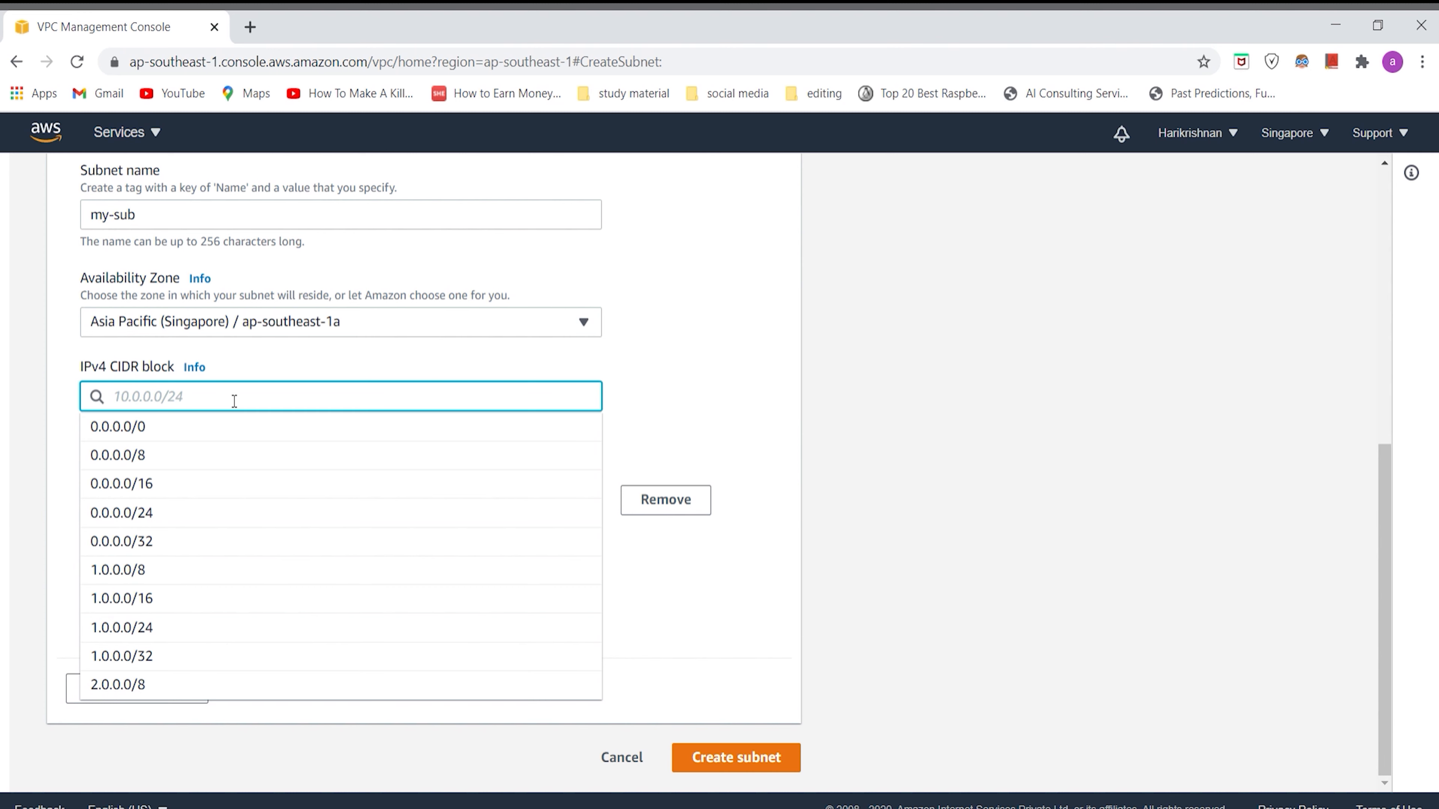
type("10")
type(".0.0.")
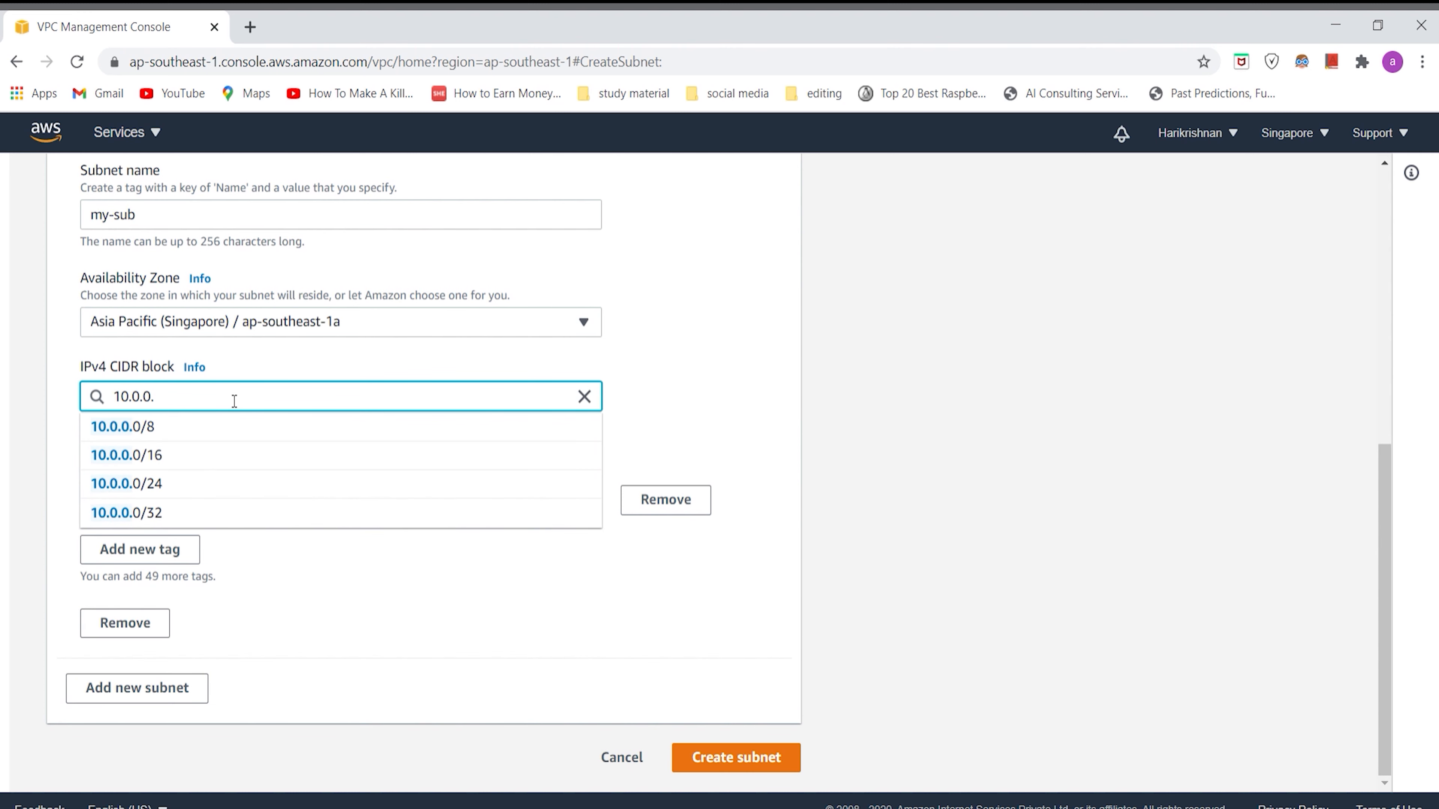
type("0")
type("/16")
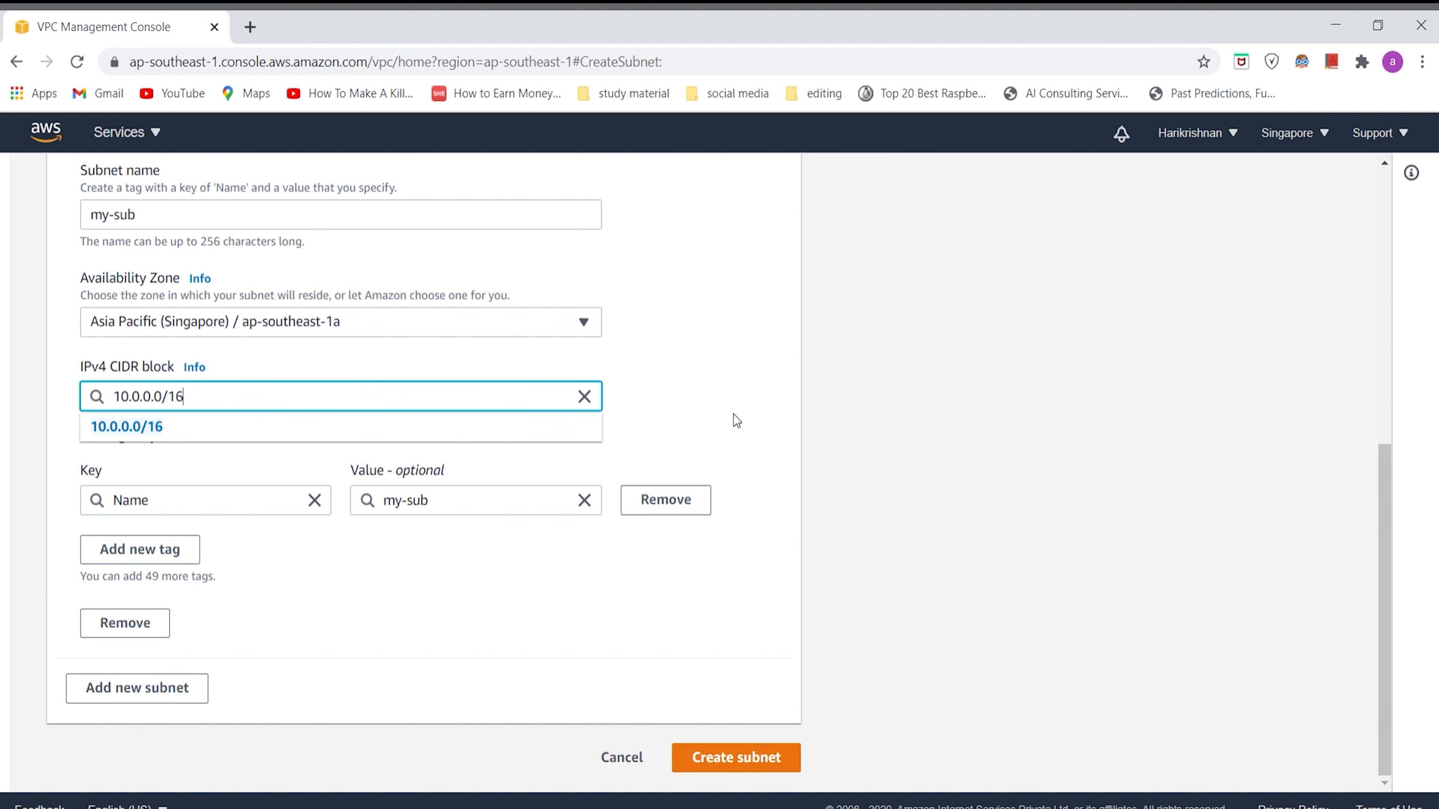
left_click(759, 423)
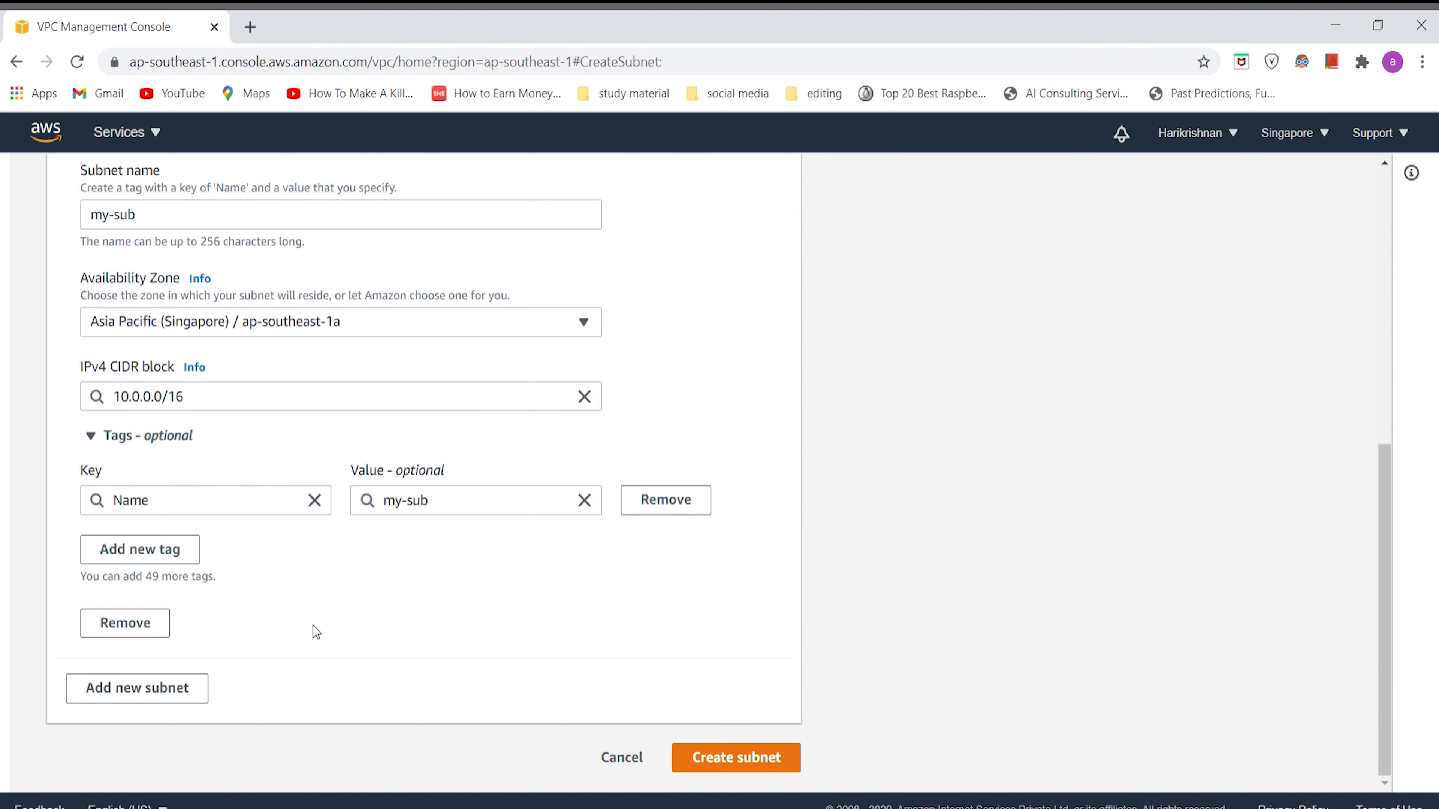
left_click(754, 762)
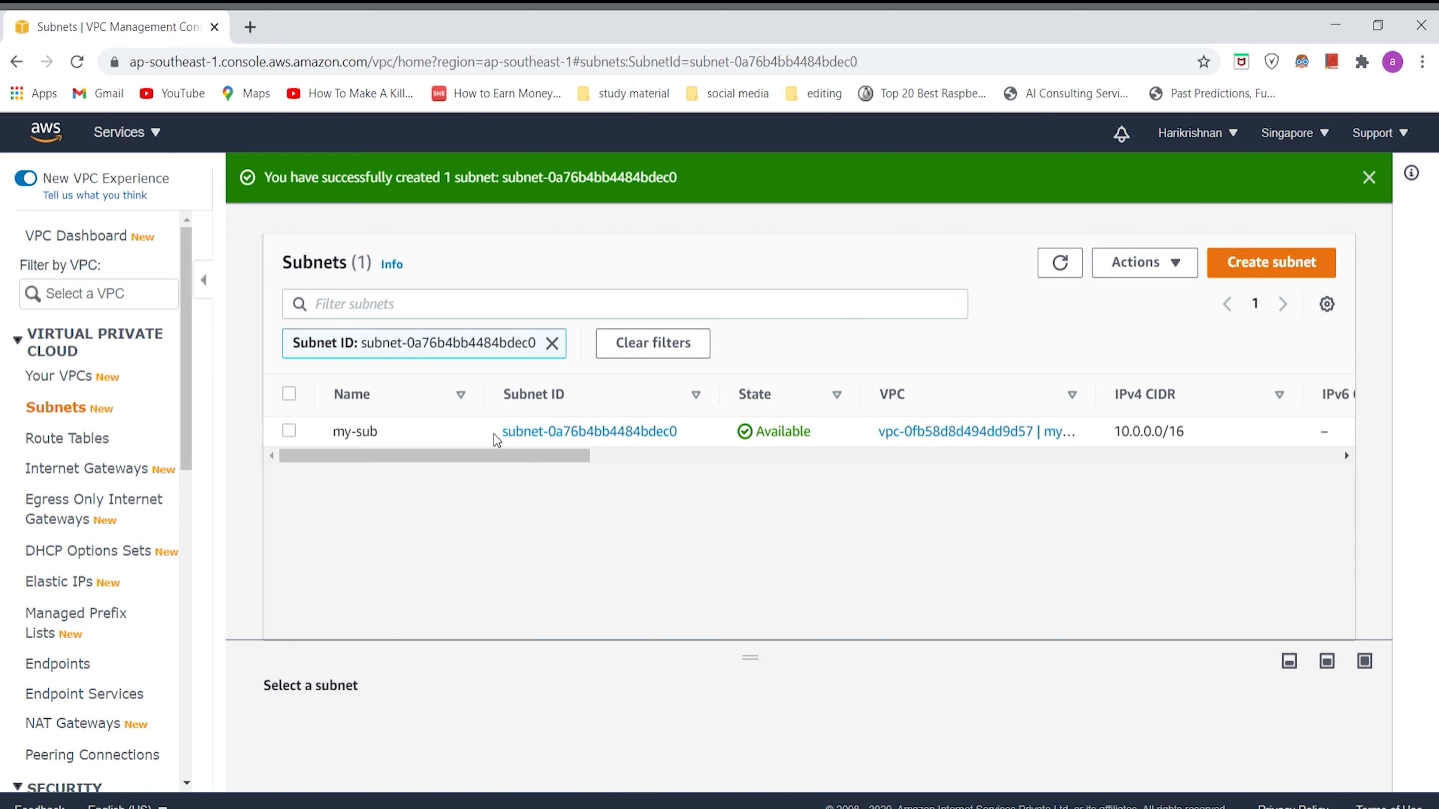
Step: Clear the subnet ID filter, create an internet gateway with the name tag my-igw, and return to the gateway list
left_click(551, 343)
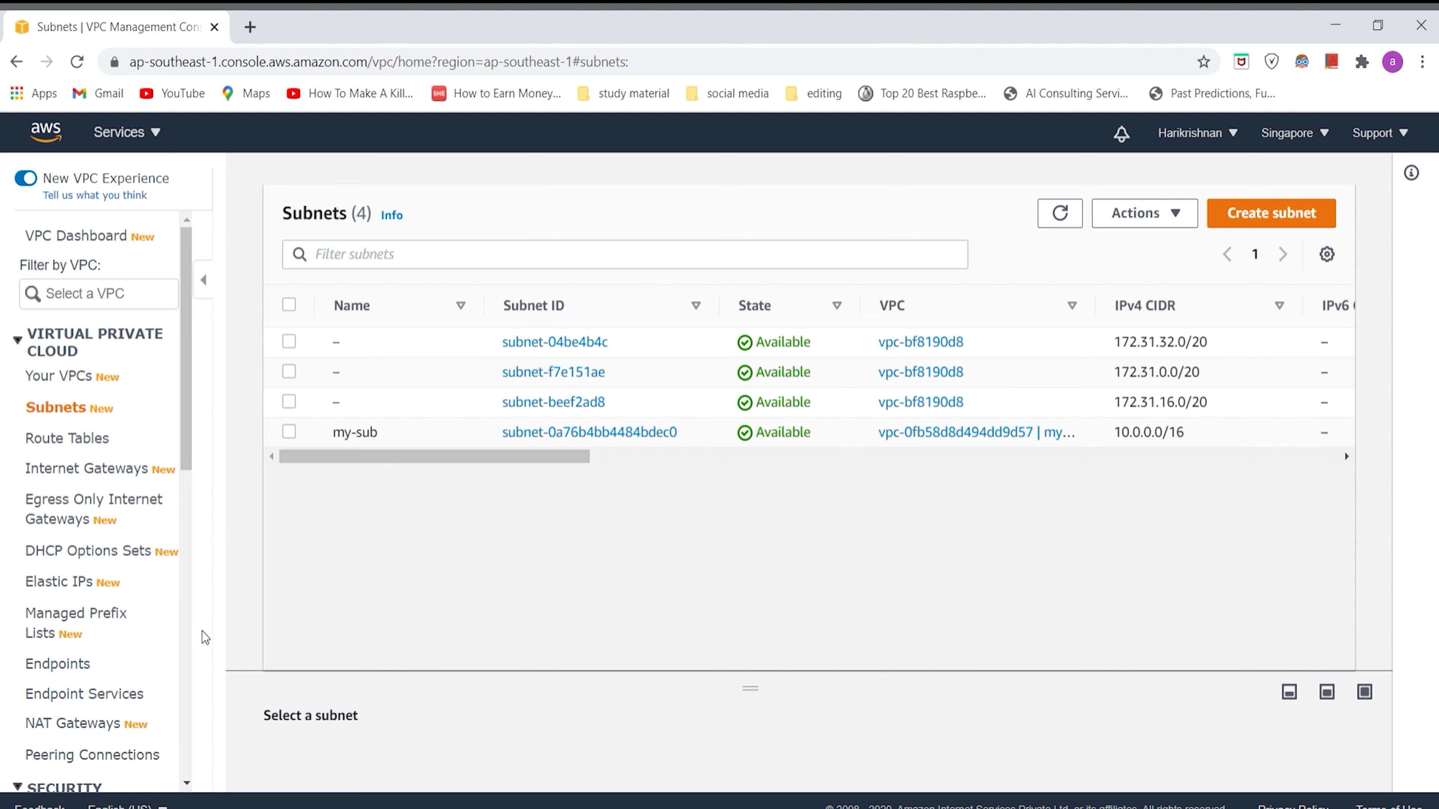
left_click(126, 474)
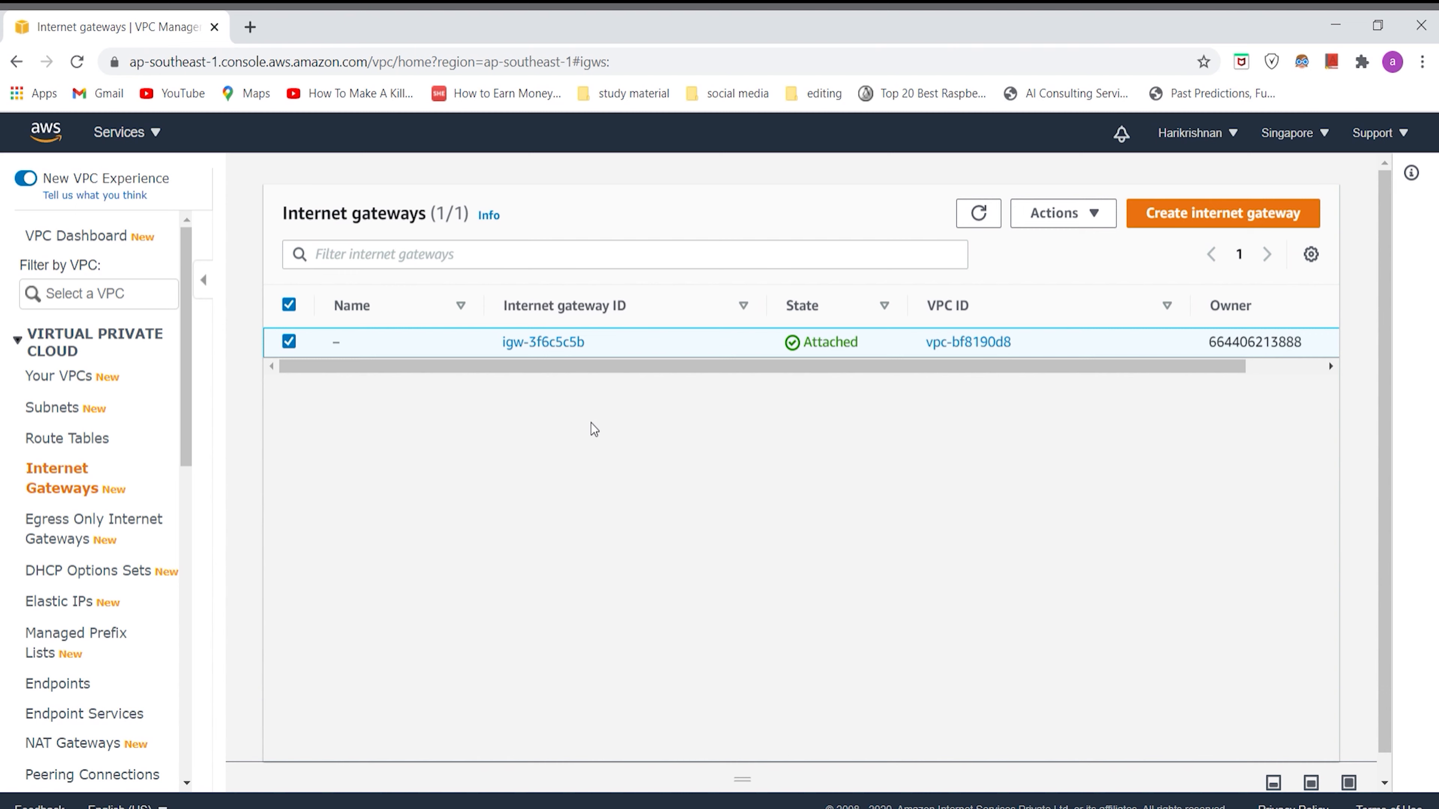
left_click(1197, 221)
left_click(412, 446)
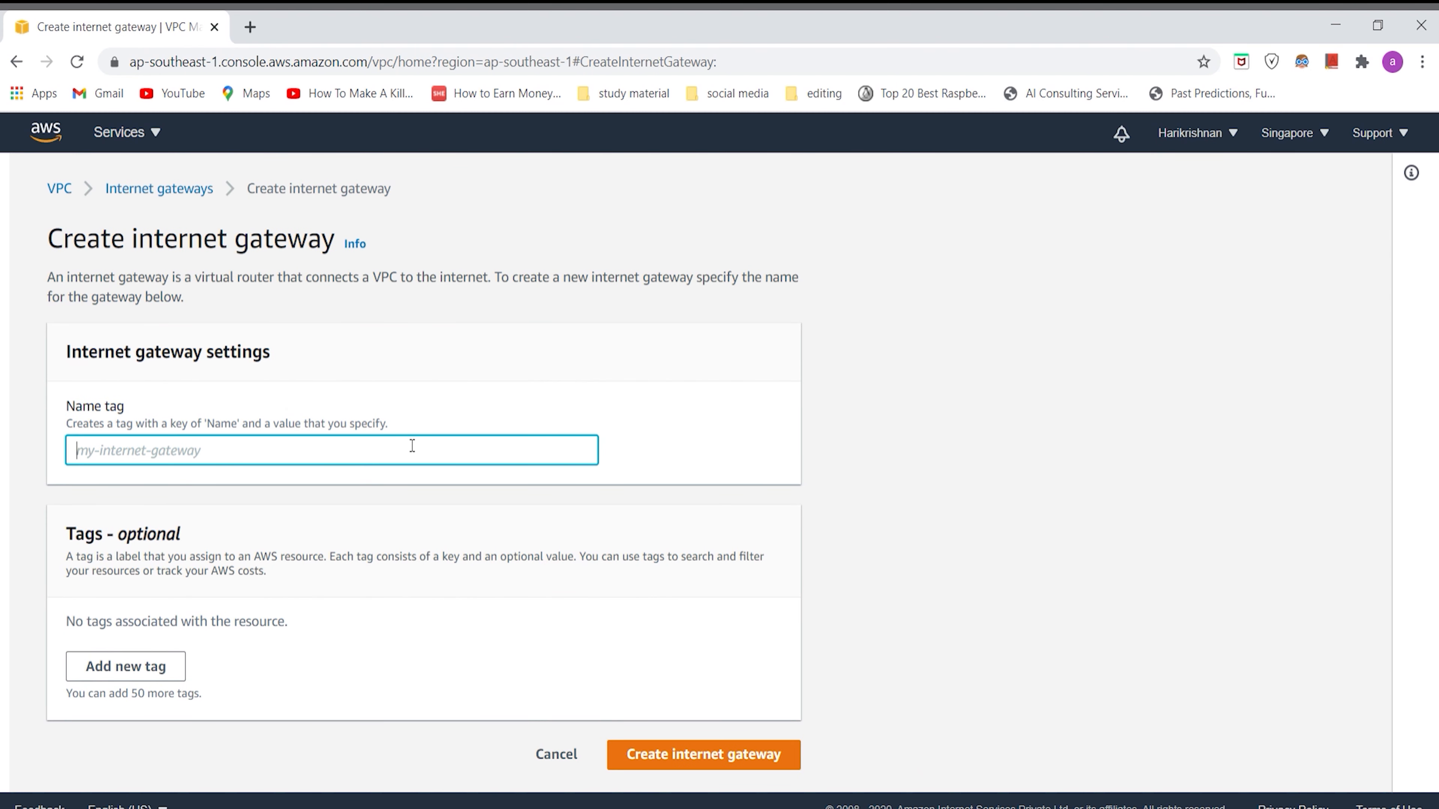
type("my-")
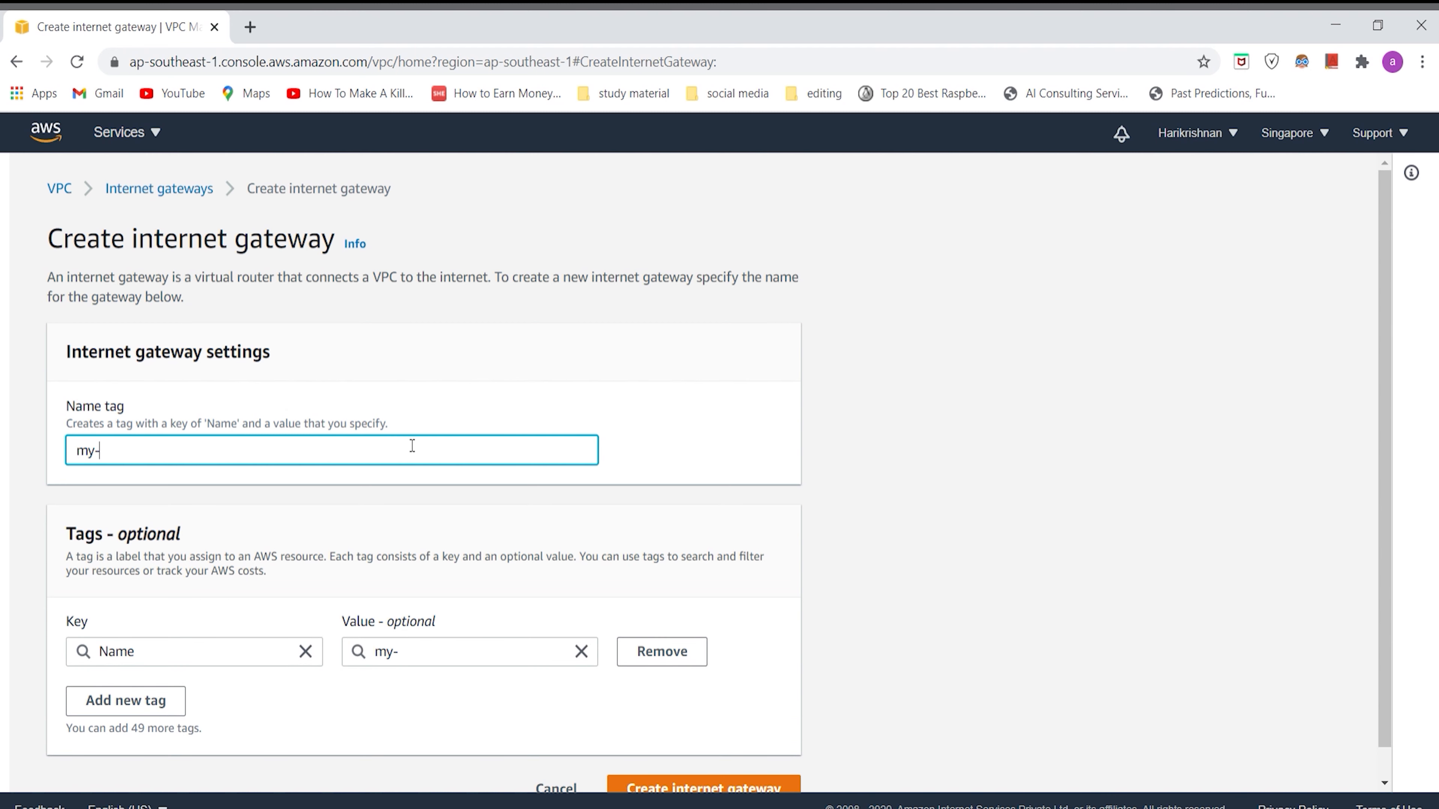
type("igw")
scroll(303, 494, "down", 1)
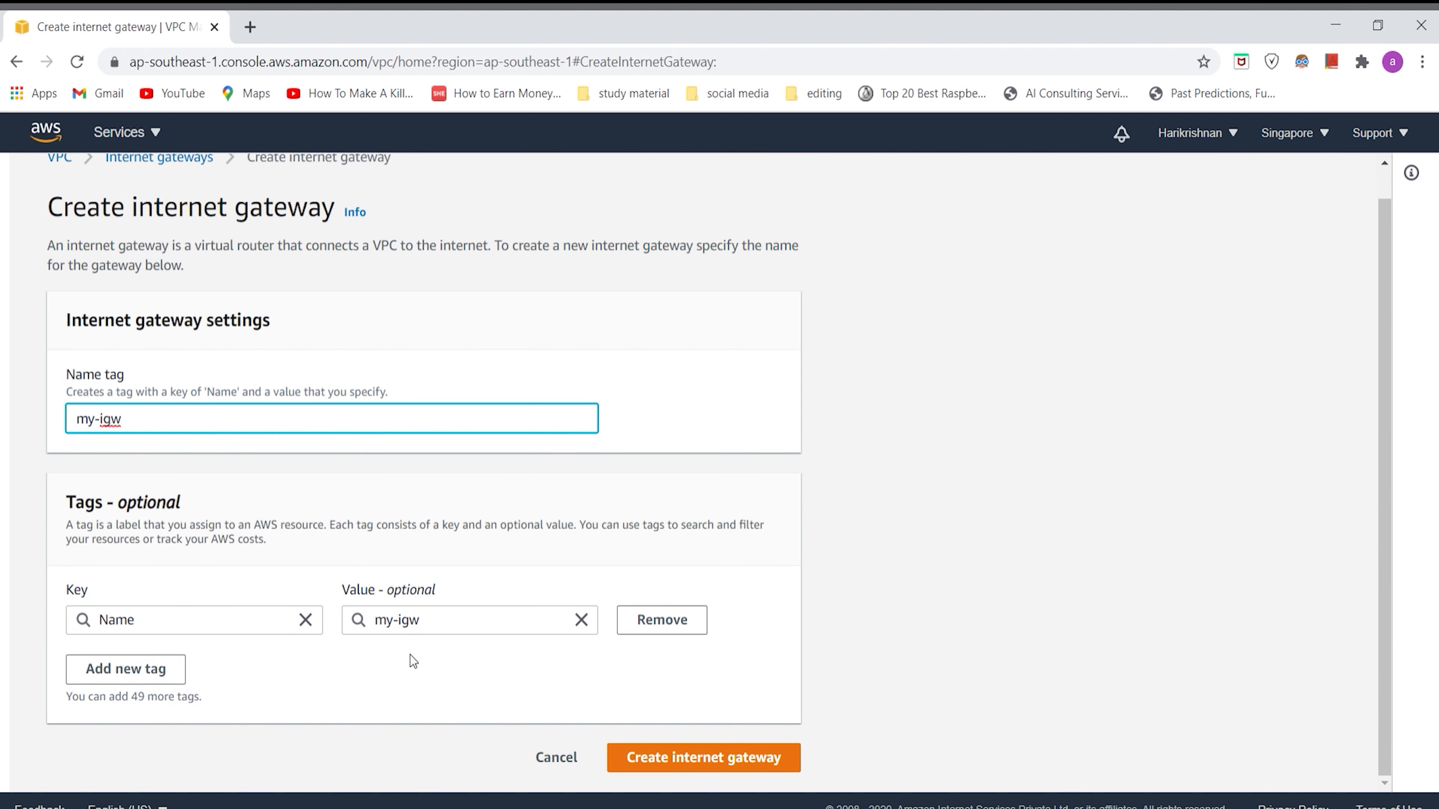
left_click(703, 768)
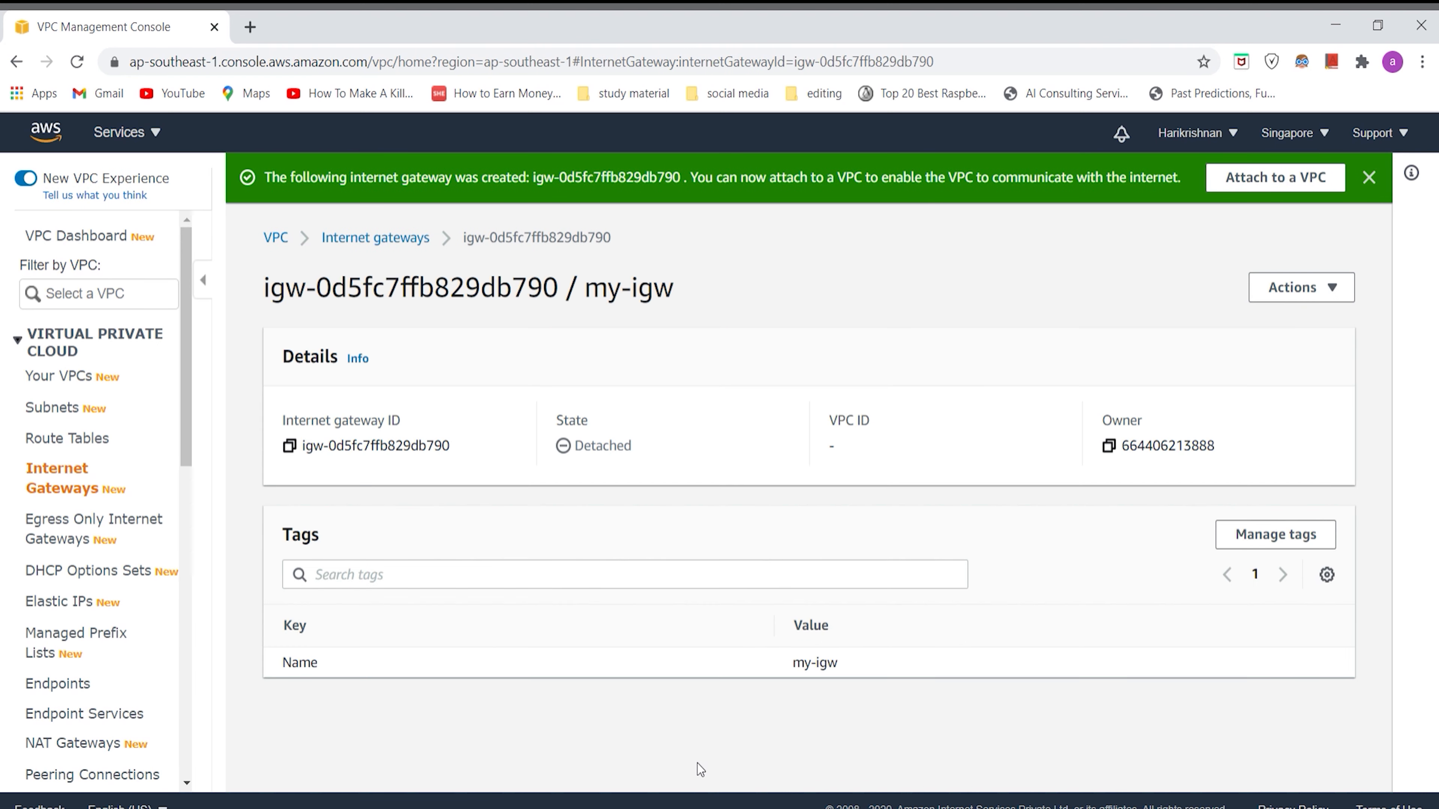
left_click(351, 241)
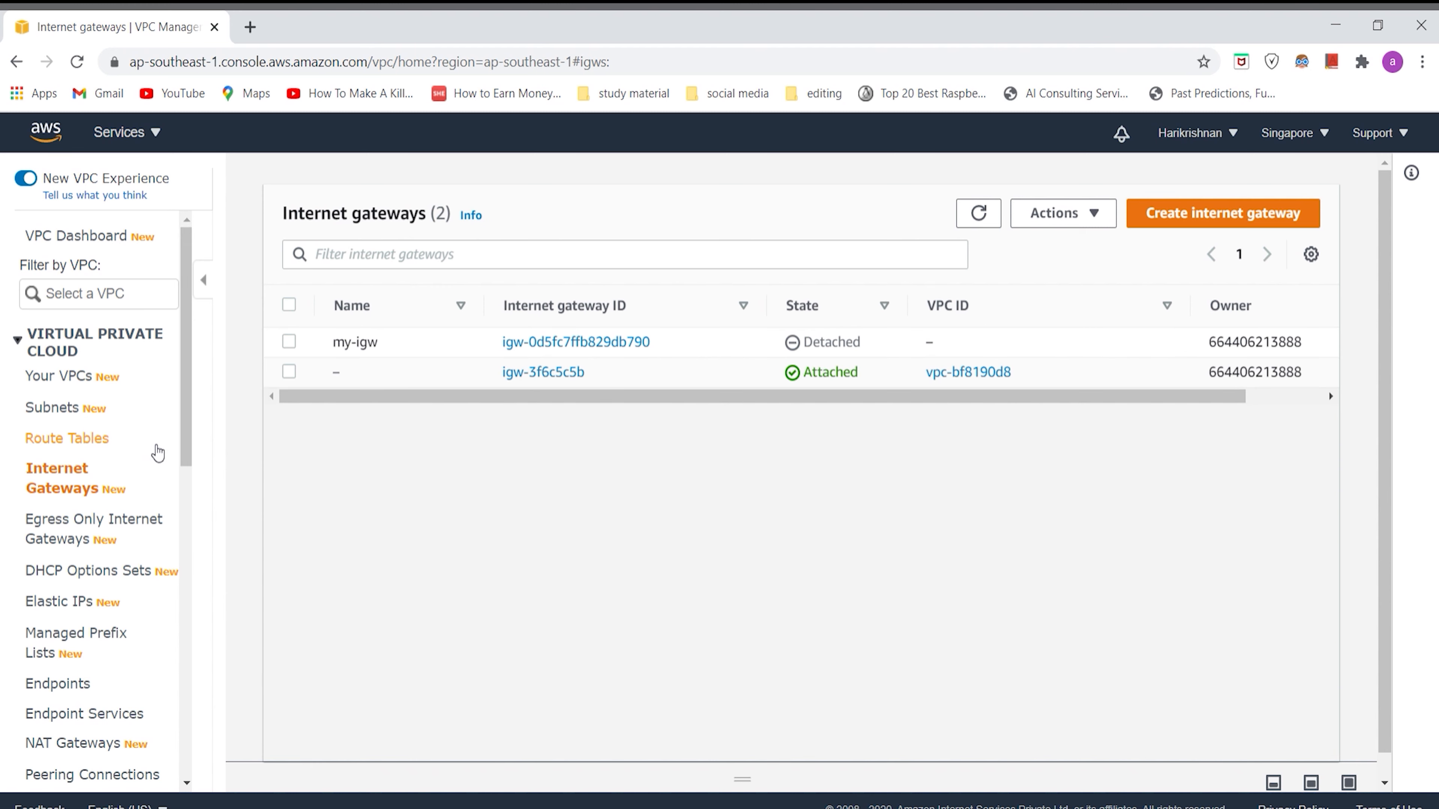
Step: Start creating a new route table and give it the name tag my-rt
left_click(97, 441)
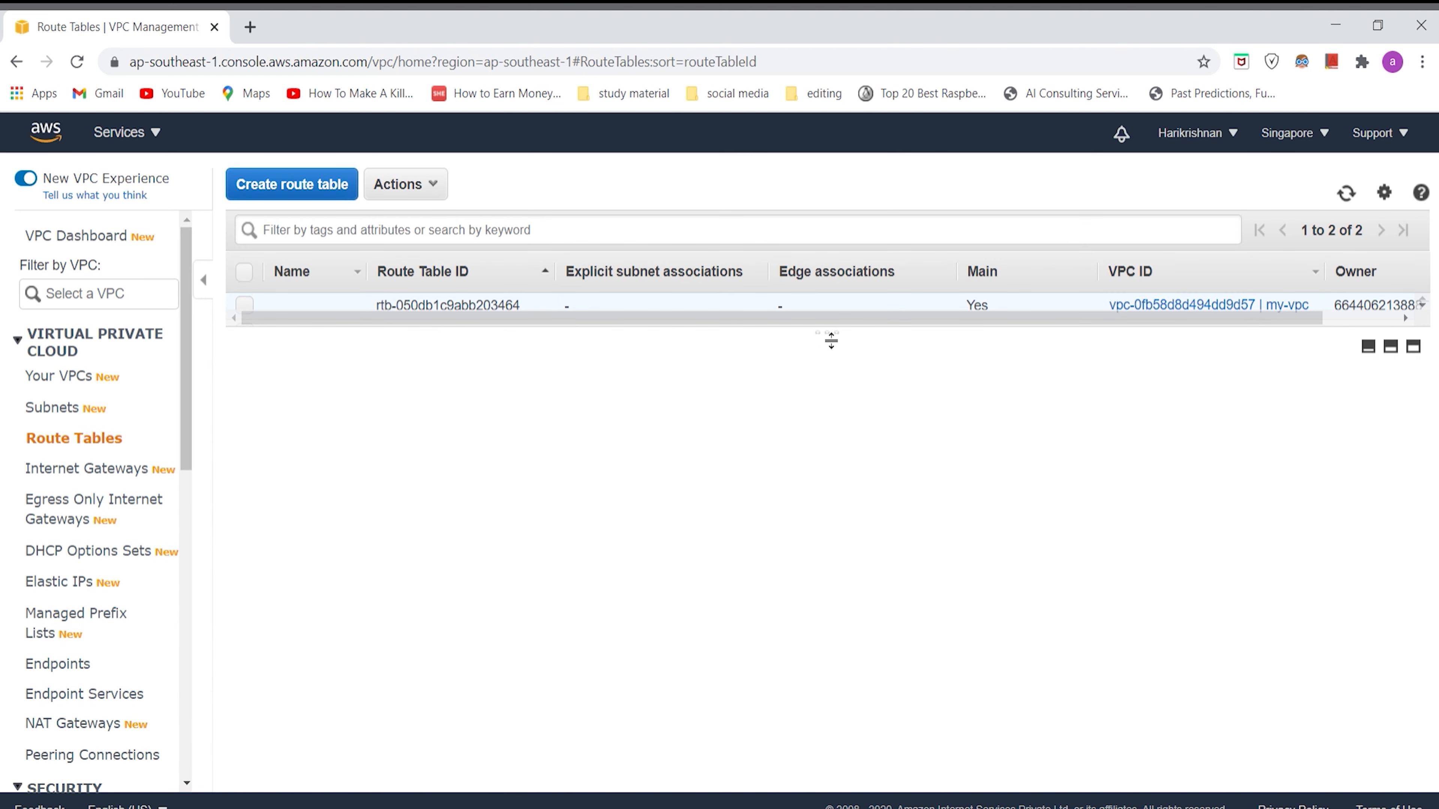
left_click_drag(827, 334, 823, 451)
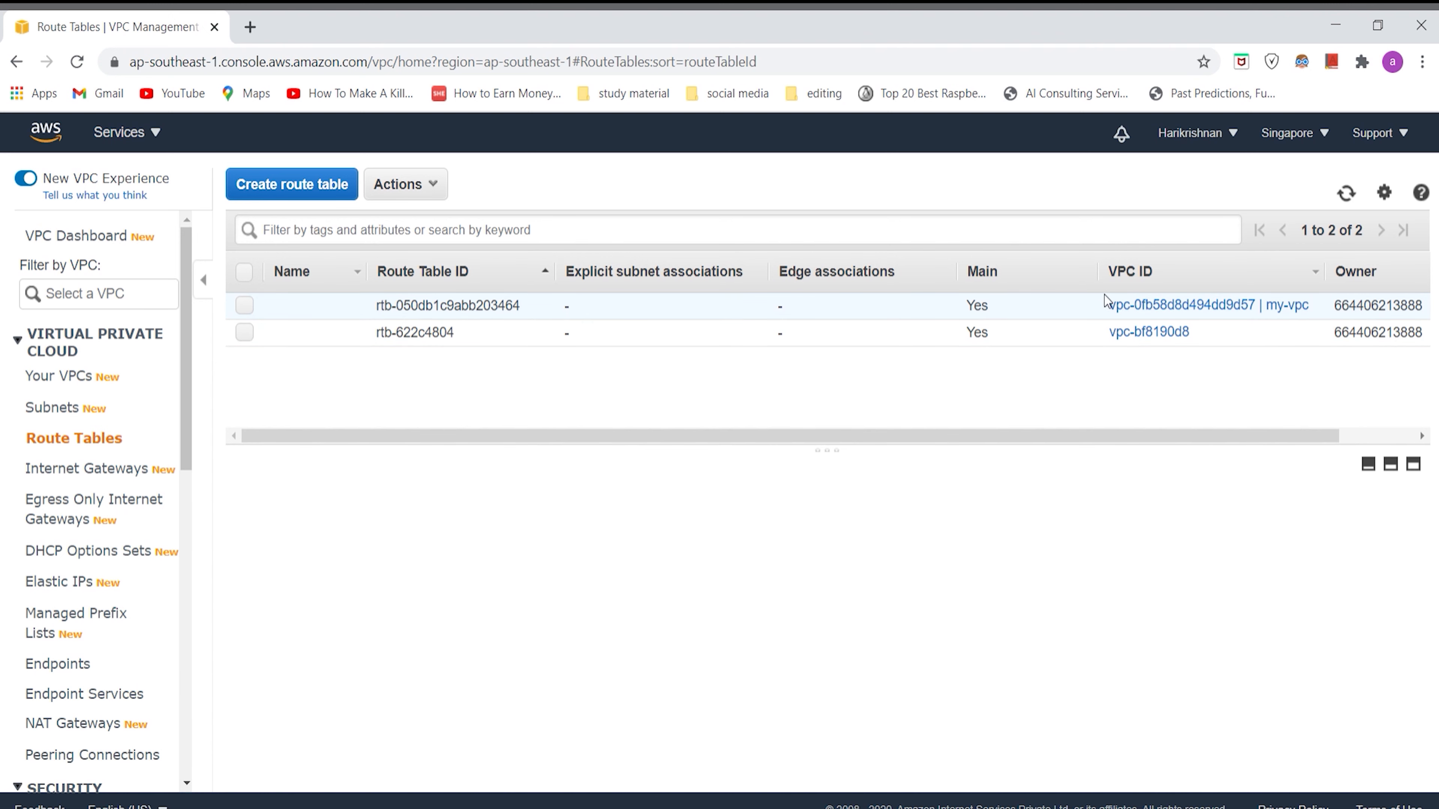
left_click(343, 193)
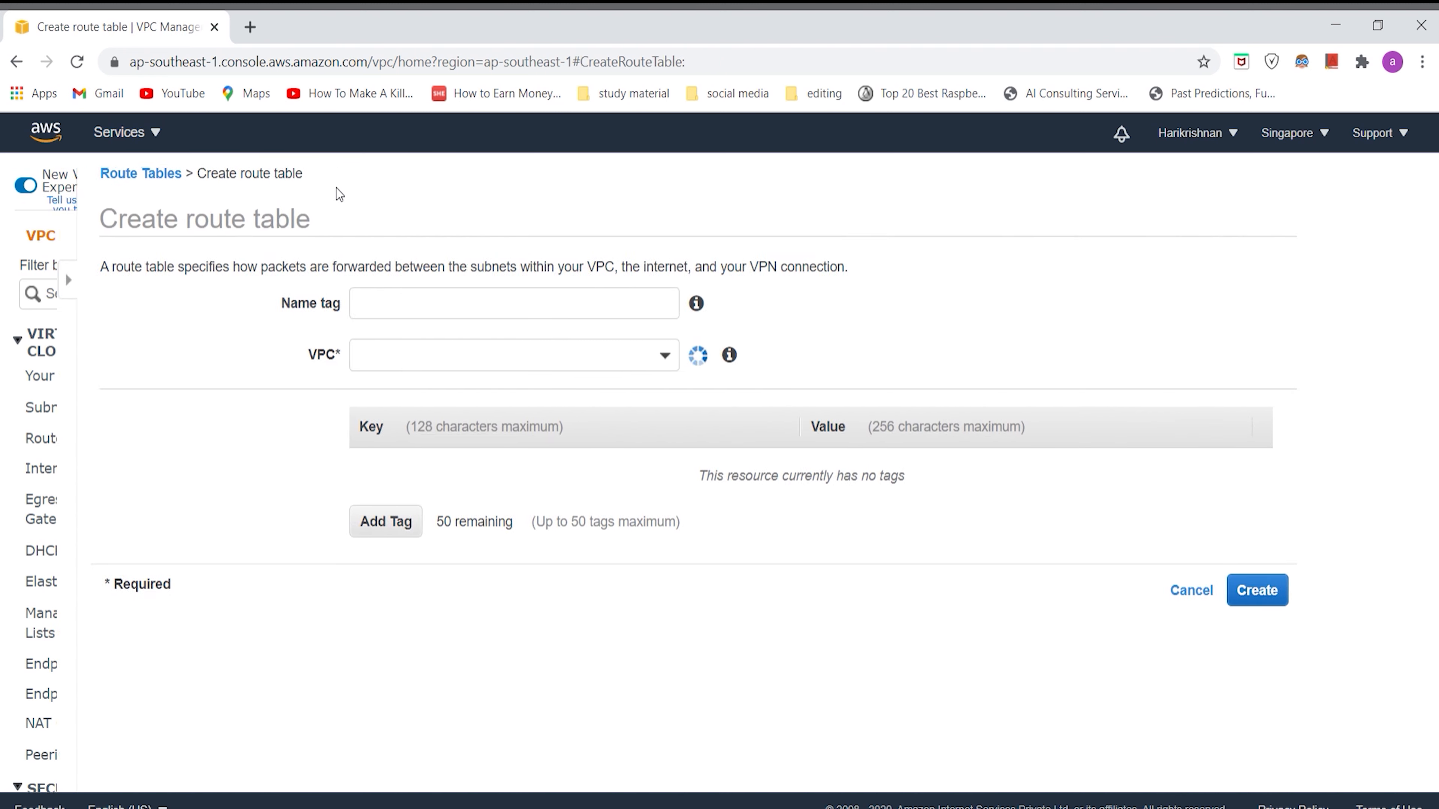
left_click(350, 317)
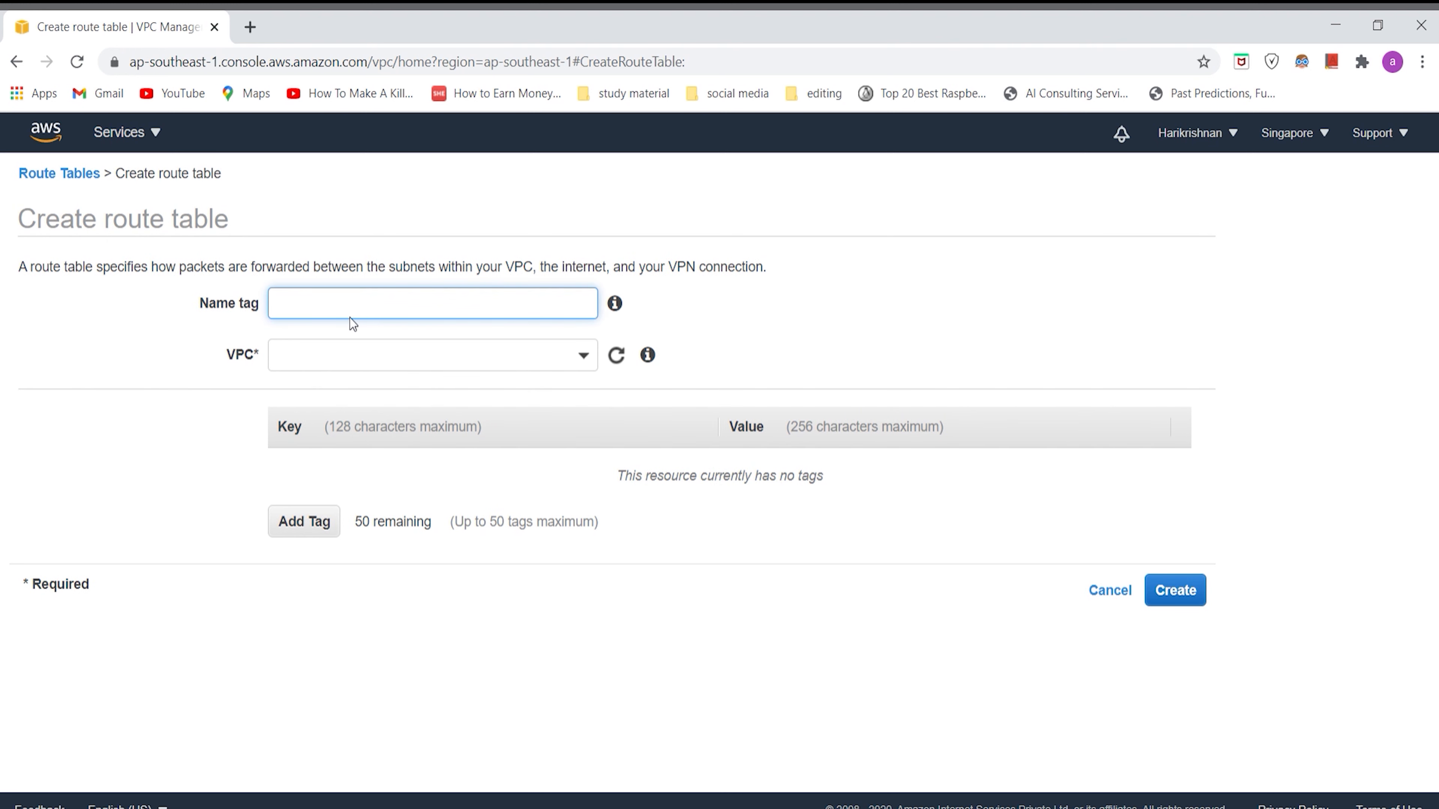
type("my-rt")
Step: Assign the new route table to the my-vpc VPC and create it
left_click(355, 357)
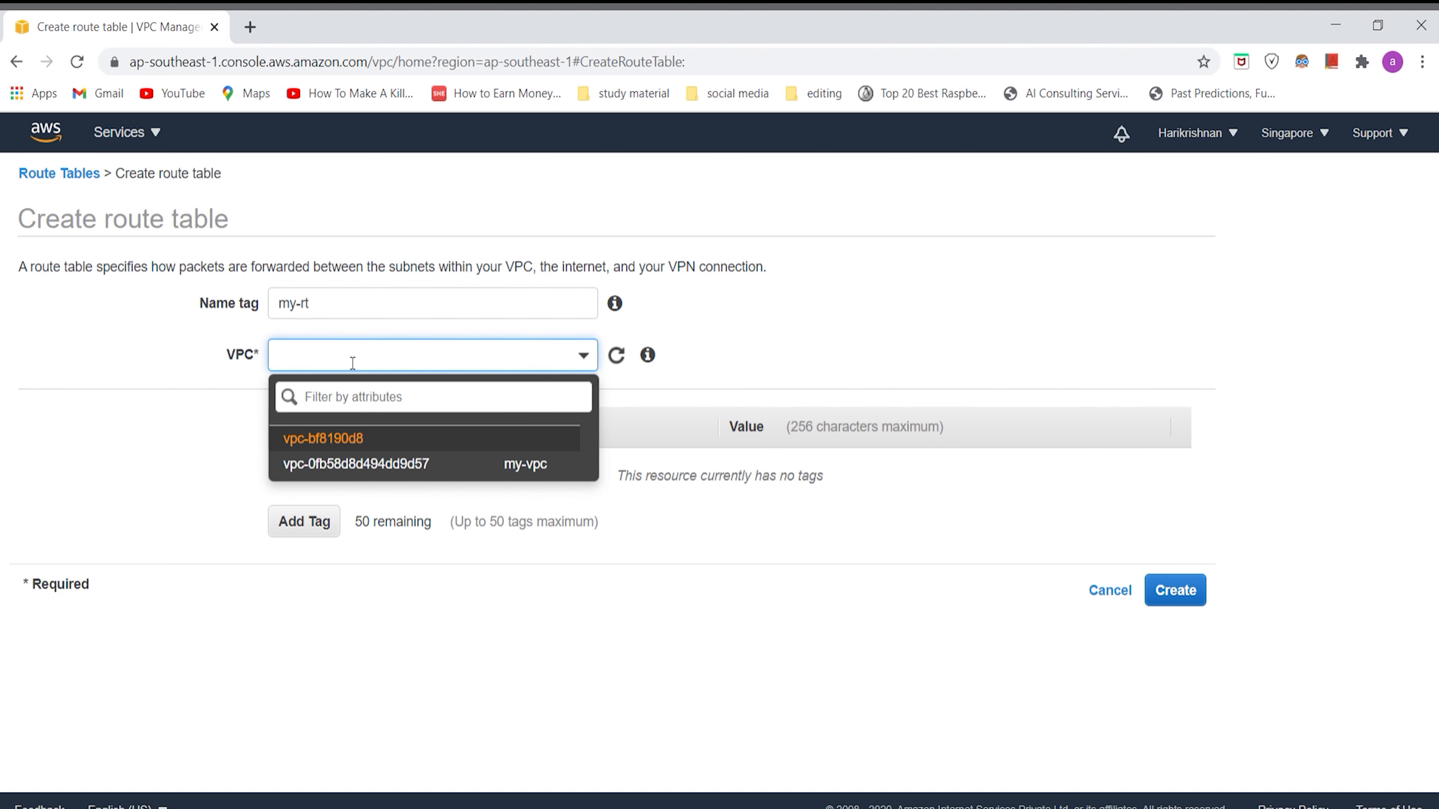
left_click(409, 463)
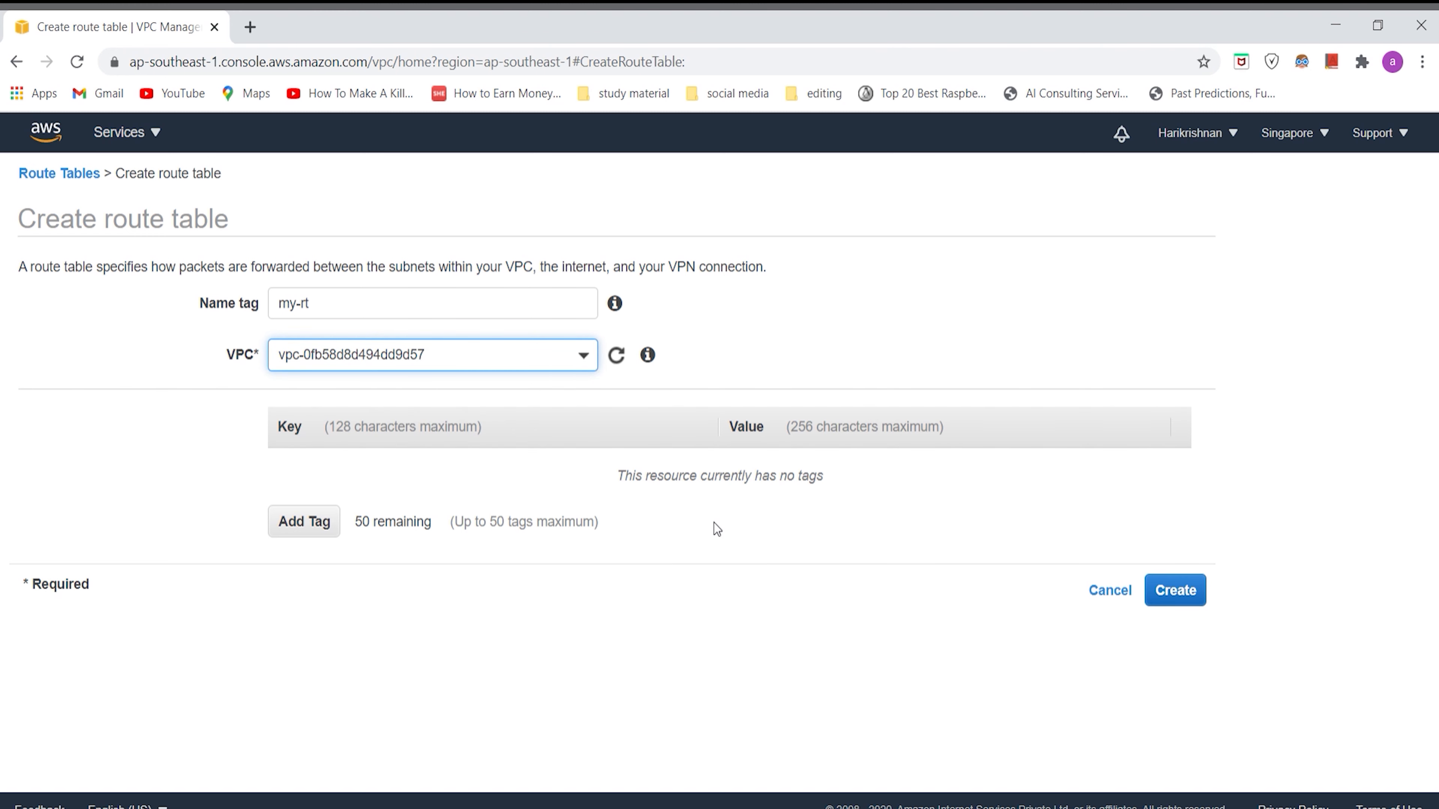
left_click(1154, 602)
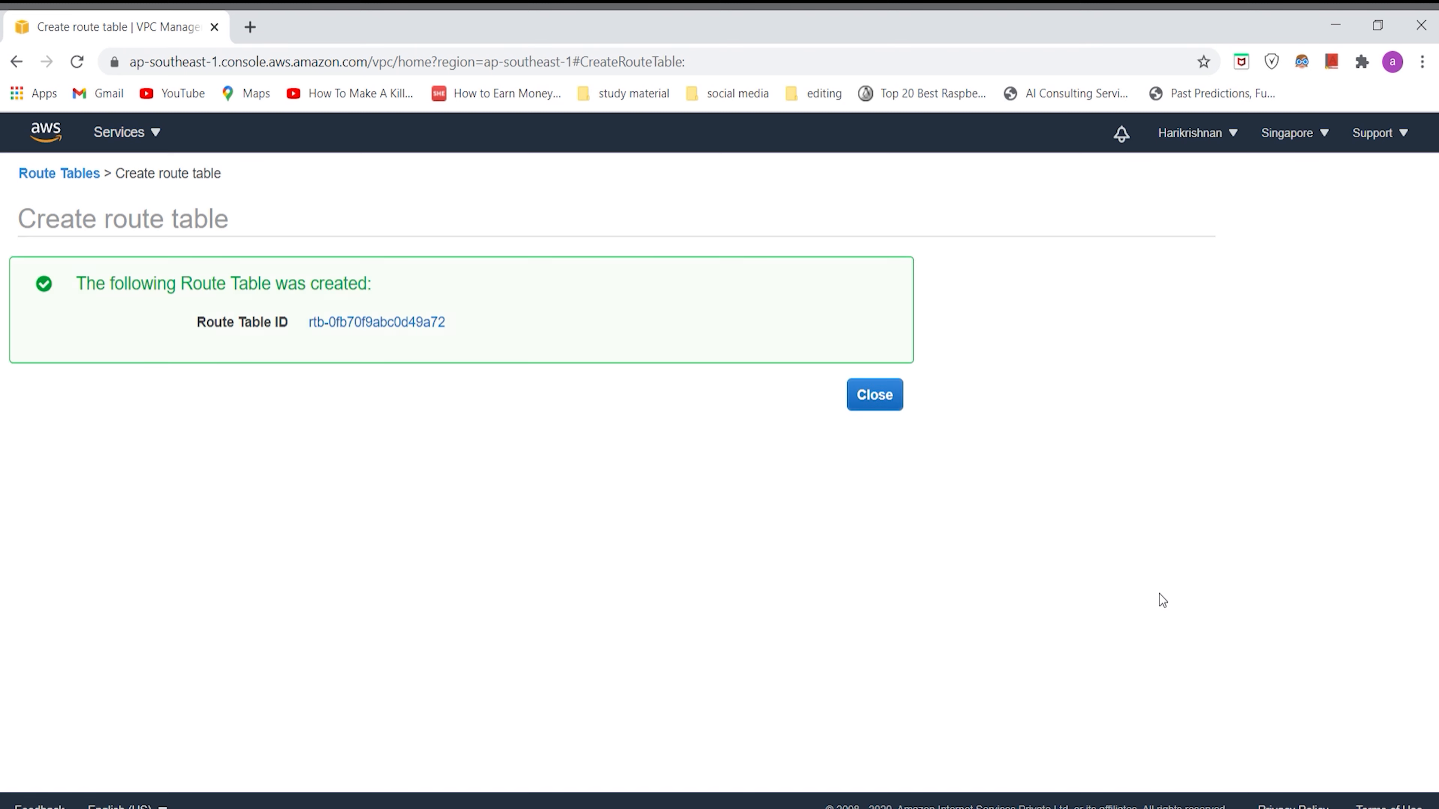
left_click(874, 395)
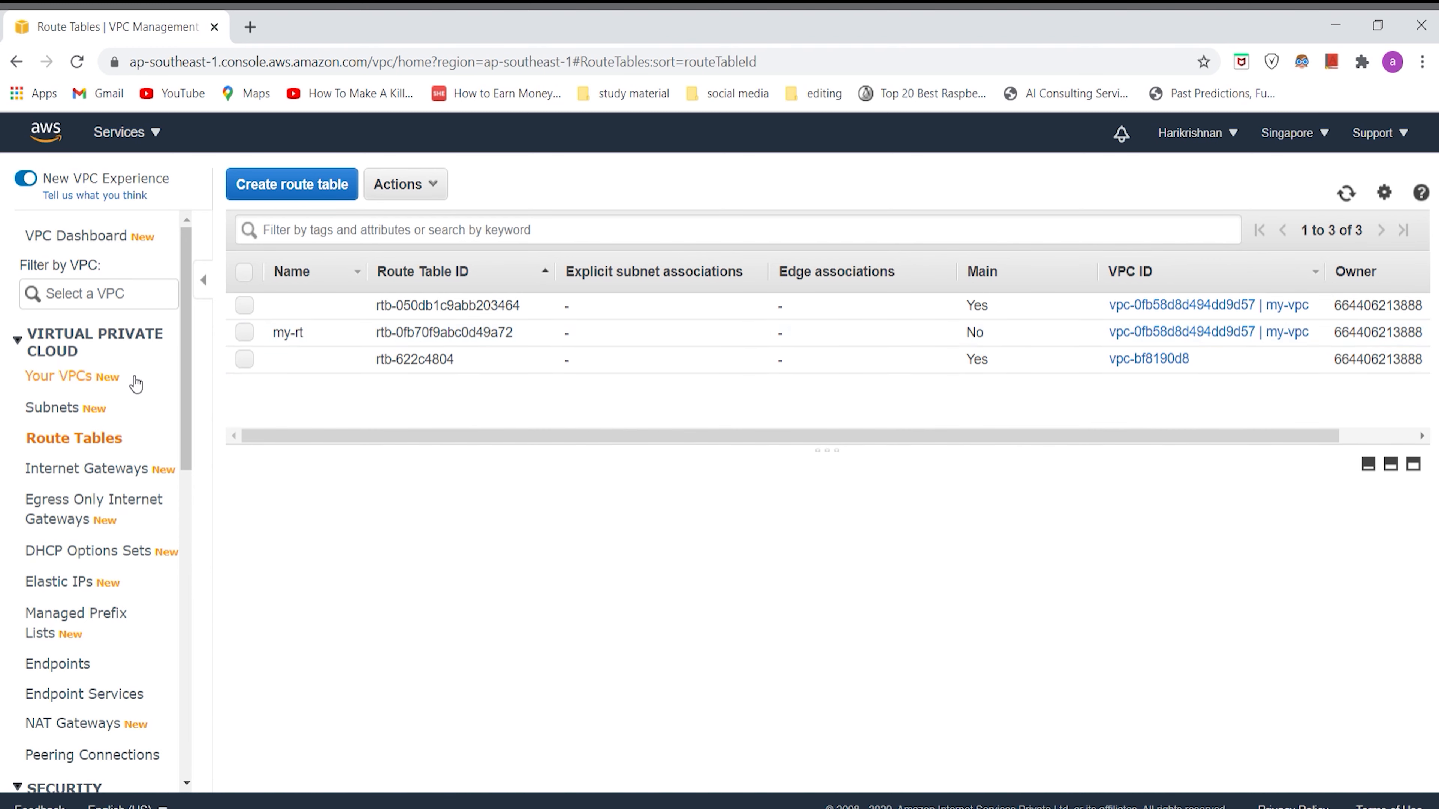
Step: Examine the details of the my-vpc VPC, including its route table, network ACL and IPv4 CIDR
left_click(78, 379)
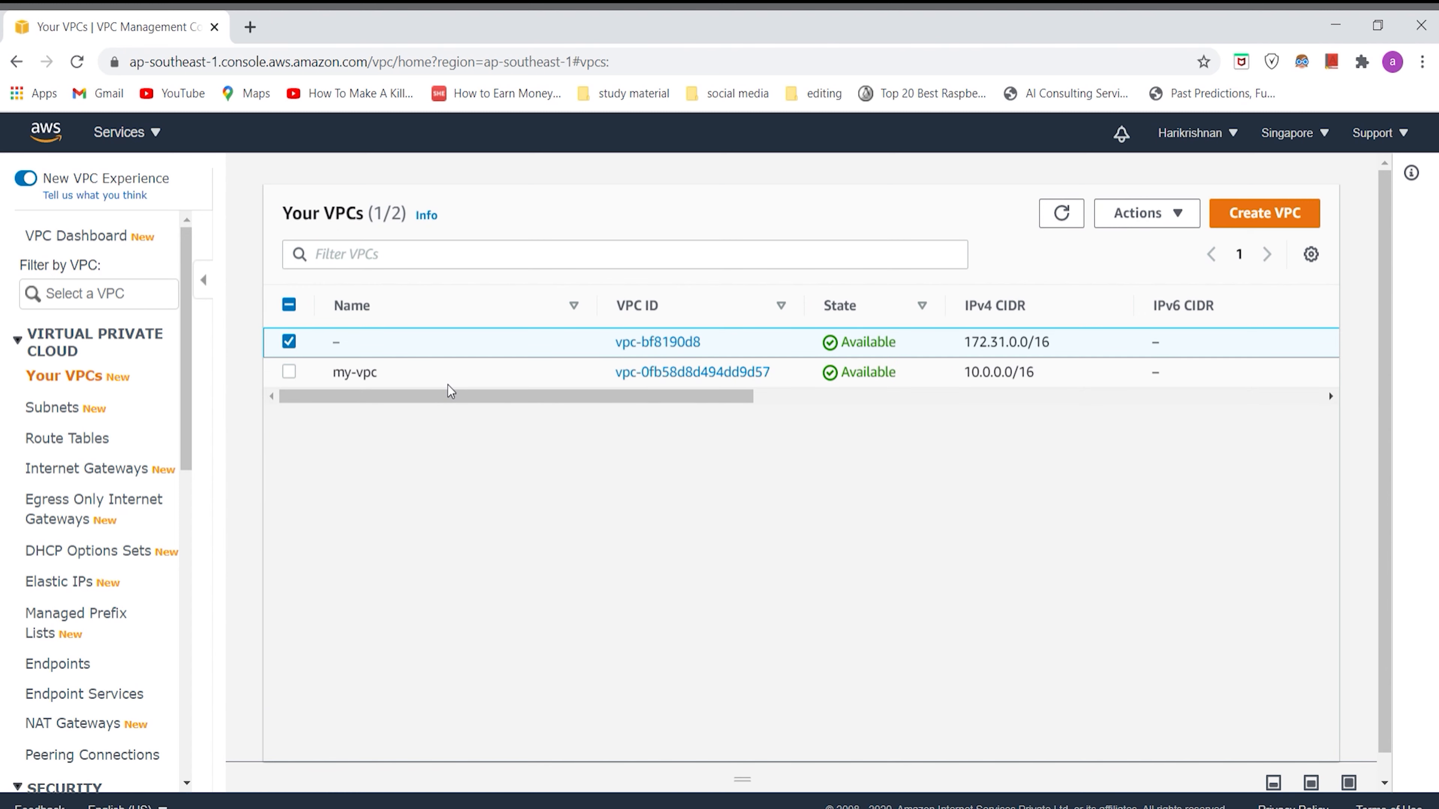
left_click(438, 376)
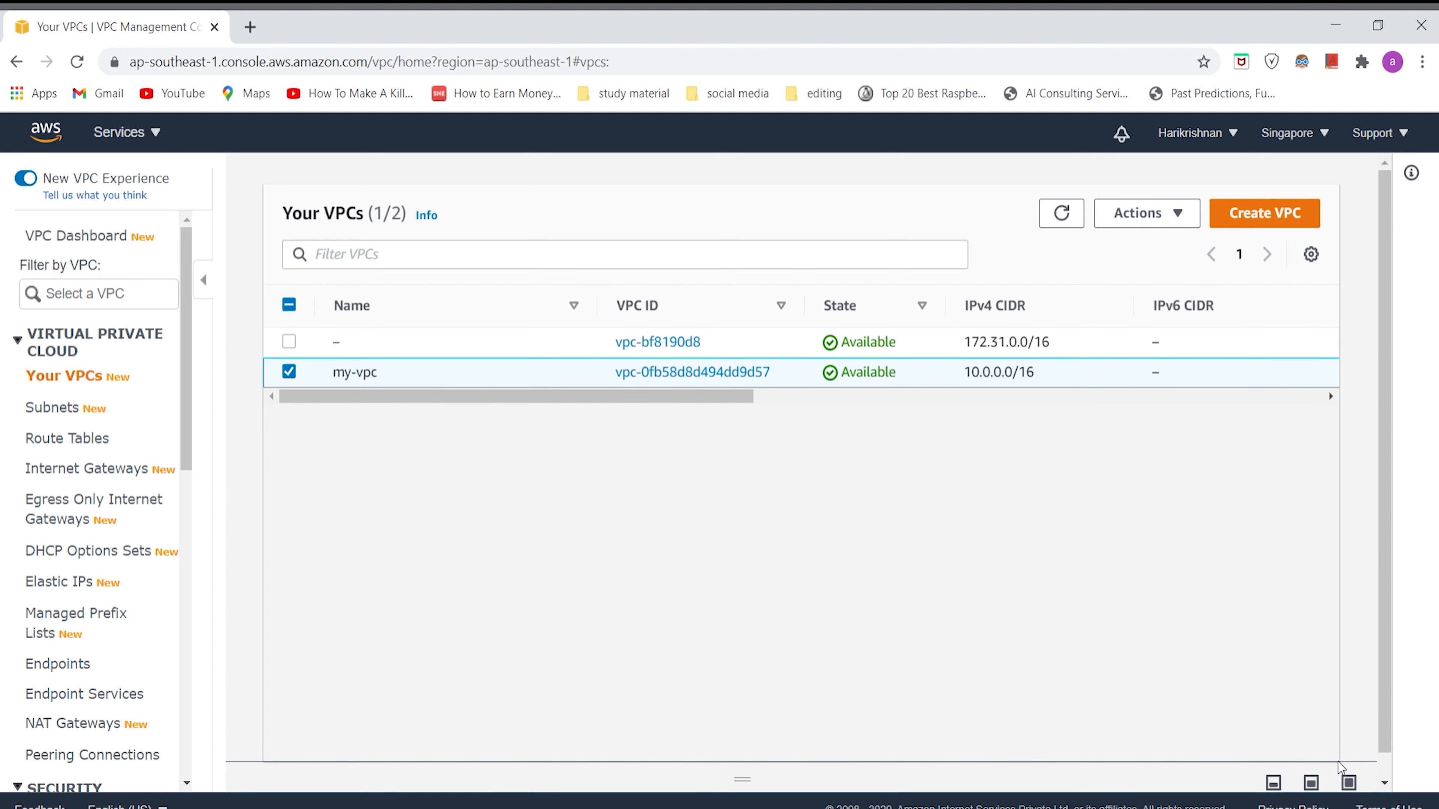
left_click(1313, 782)
left_click(1372, 544)
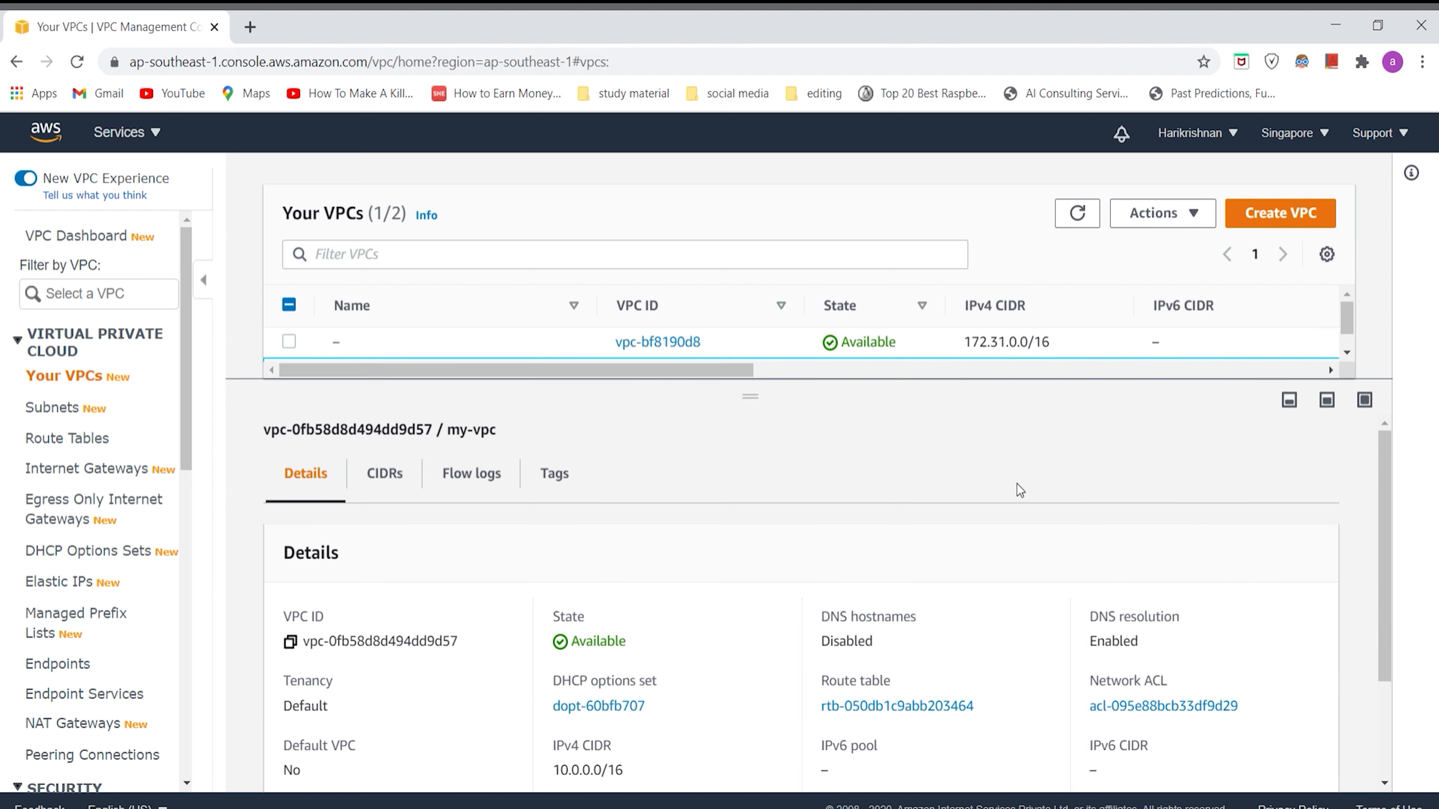
scroll(590, 615, "down", 3)
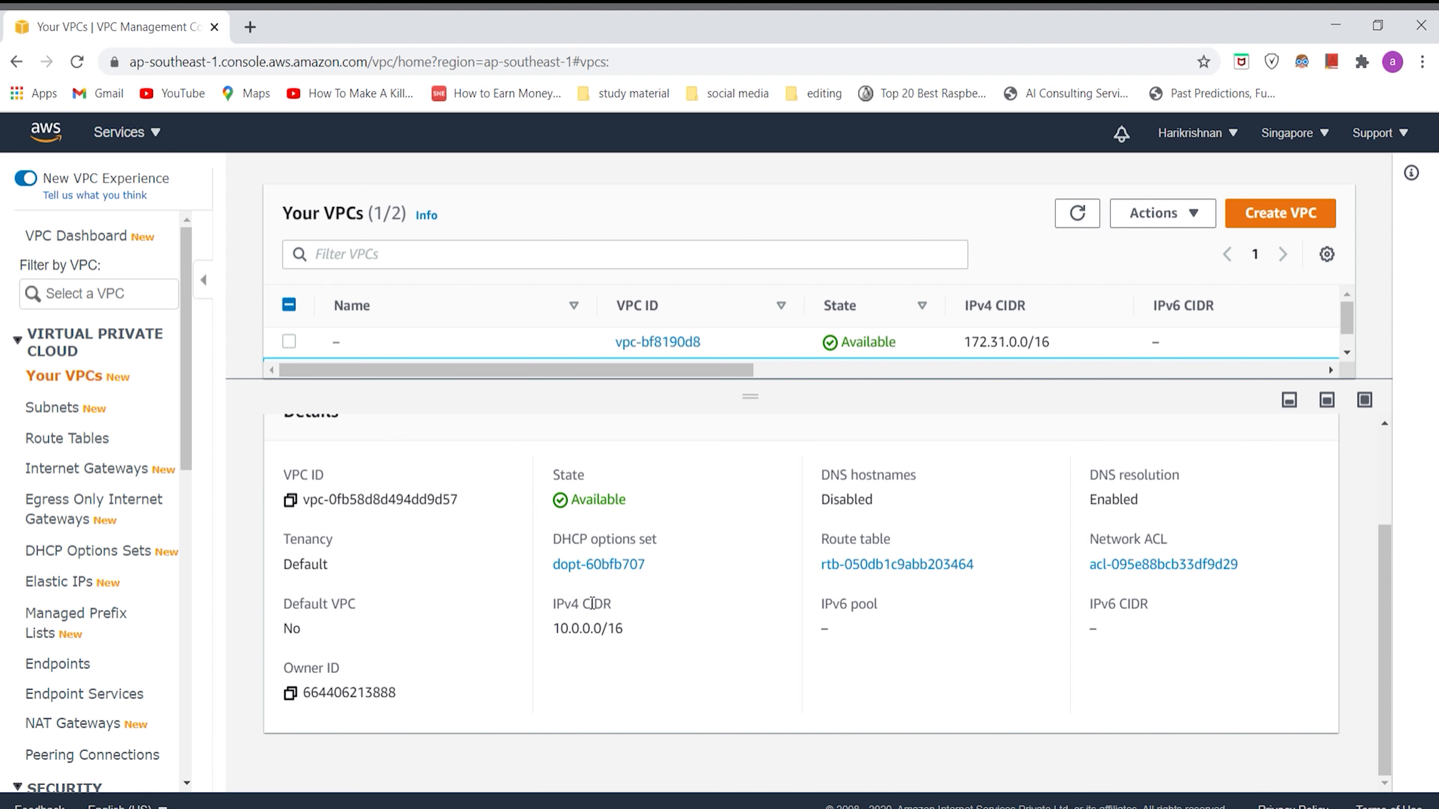
scroll(505, 553, "up", 3)
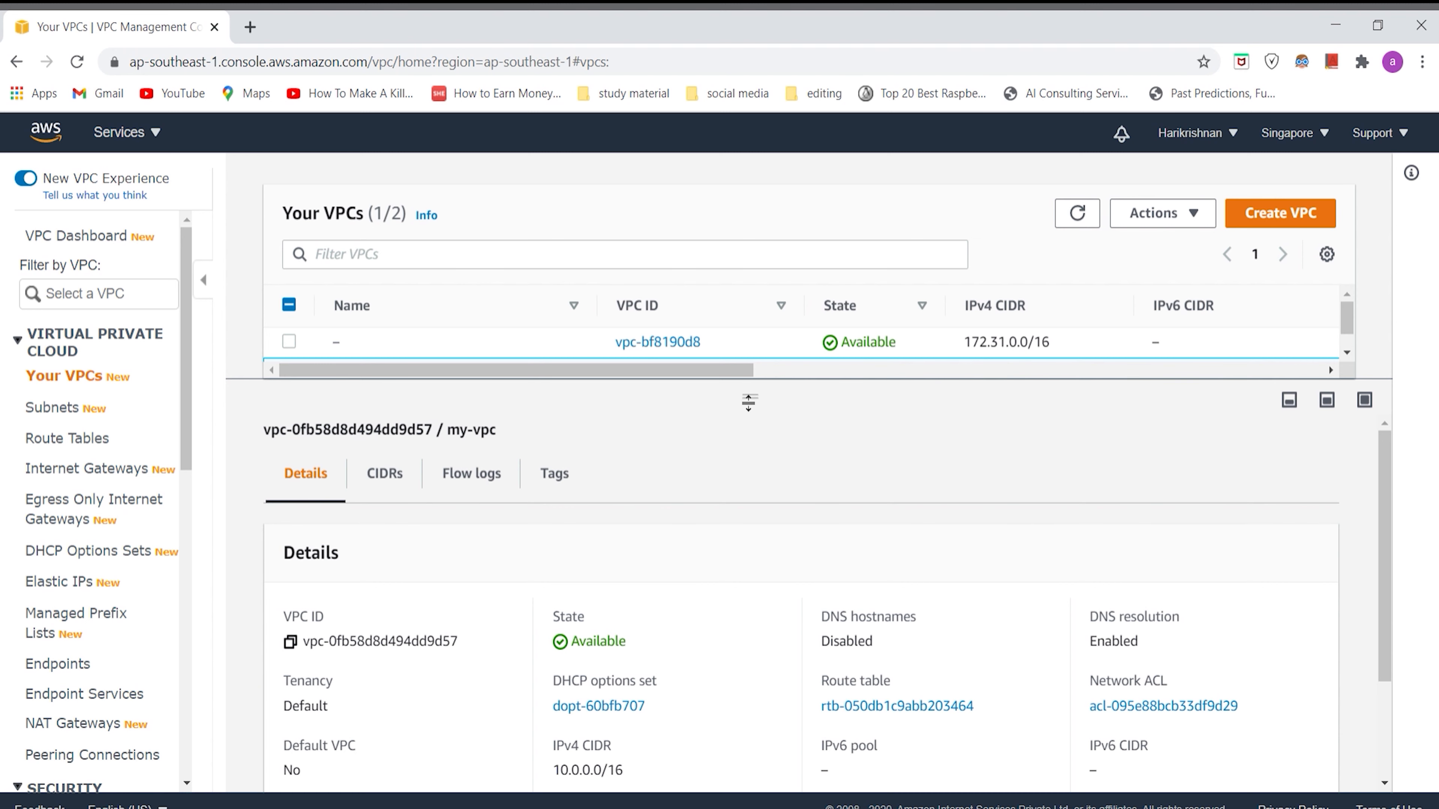
left_click_drag(726, 398, 726, 637)
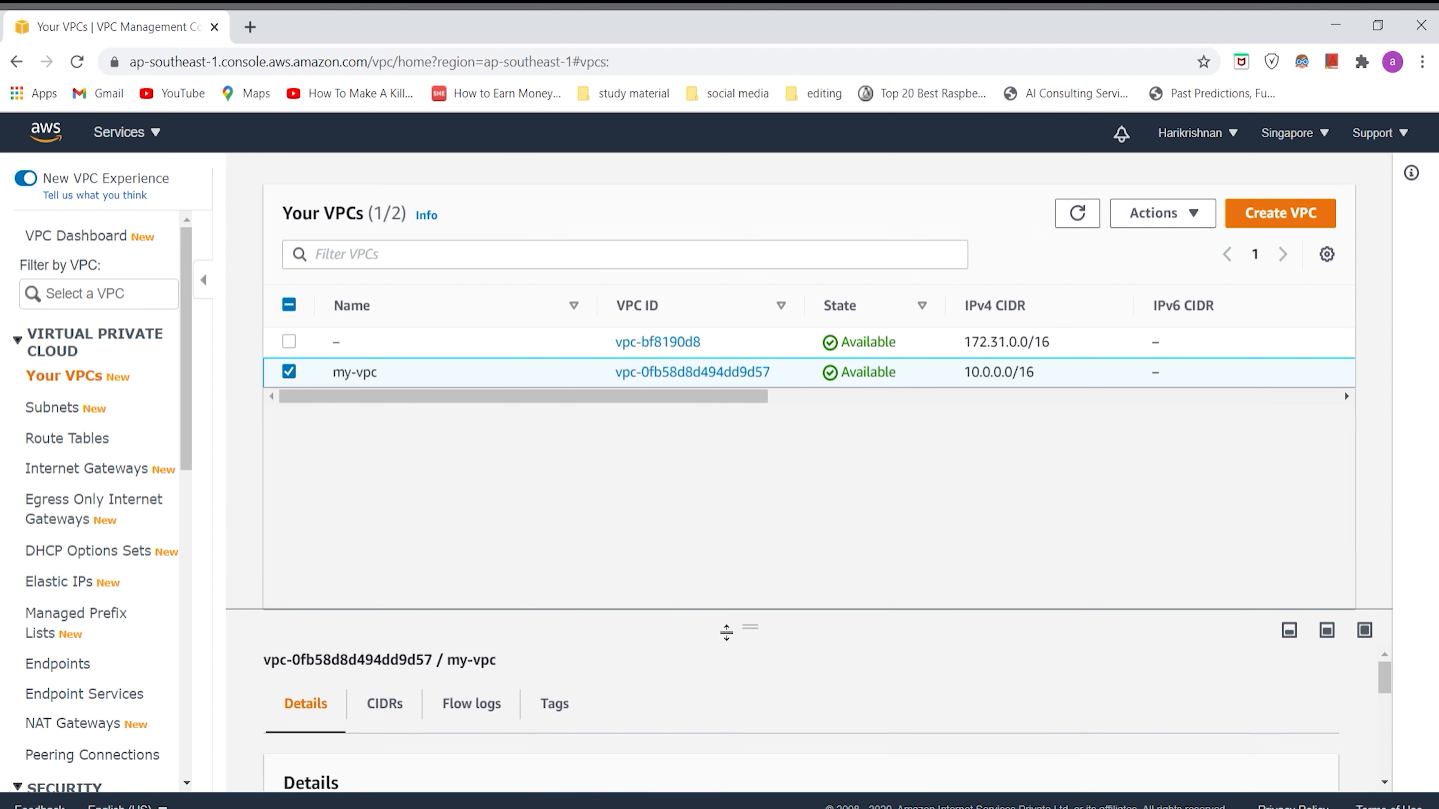
Step: Examine the my-sub subnet's details, route table, flow logs and network ACL
left_click(74, 414)
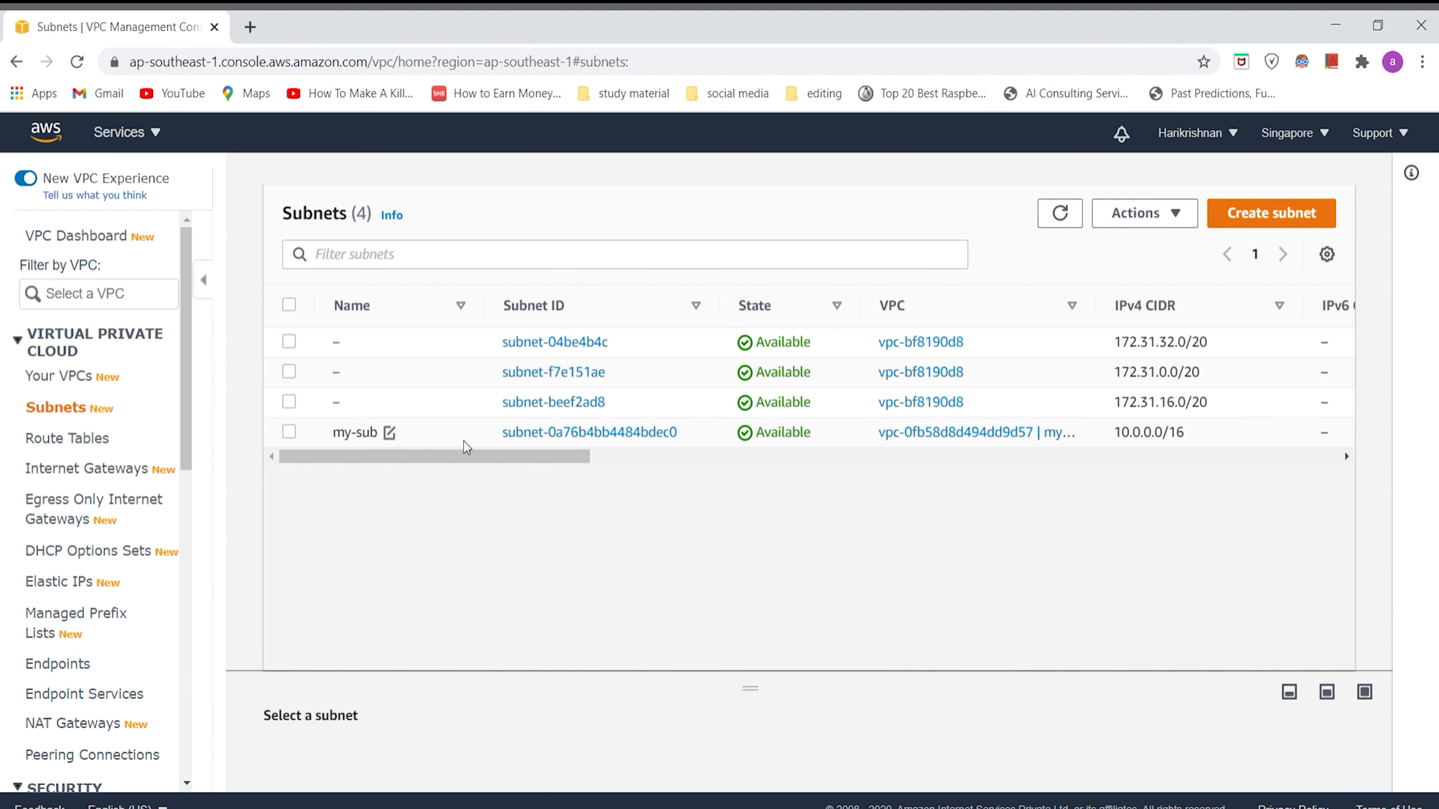
left_click(464, 441)
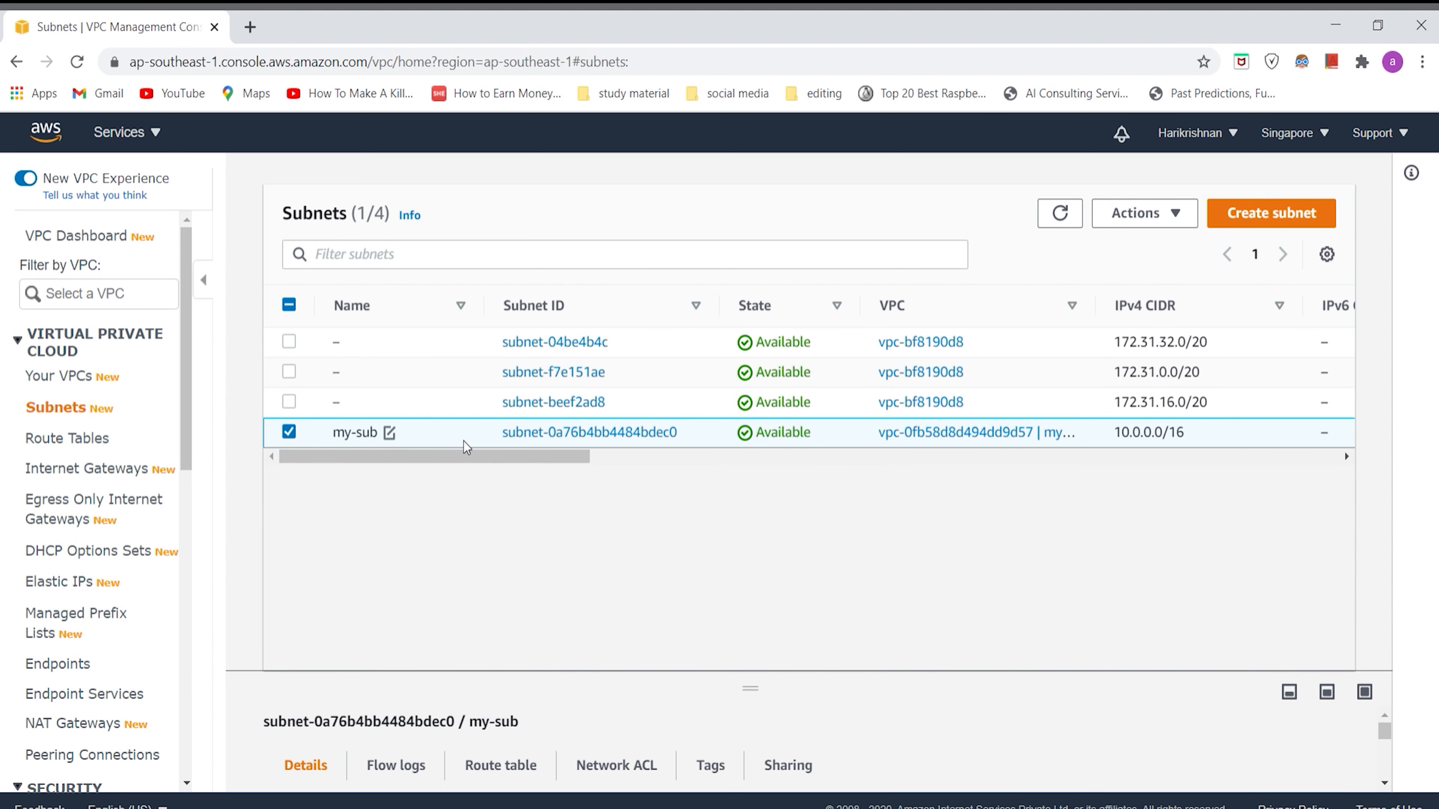
left_click(1366, 694)
scroll(627, 606, "down", 4)
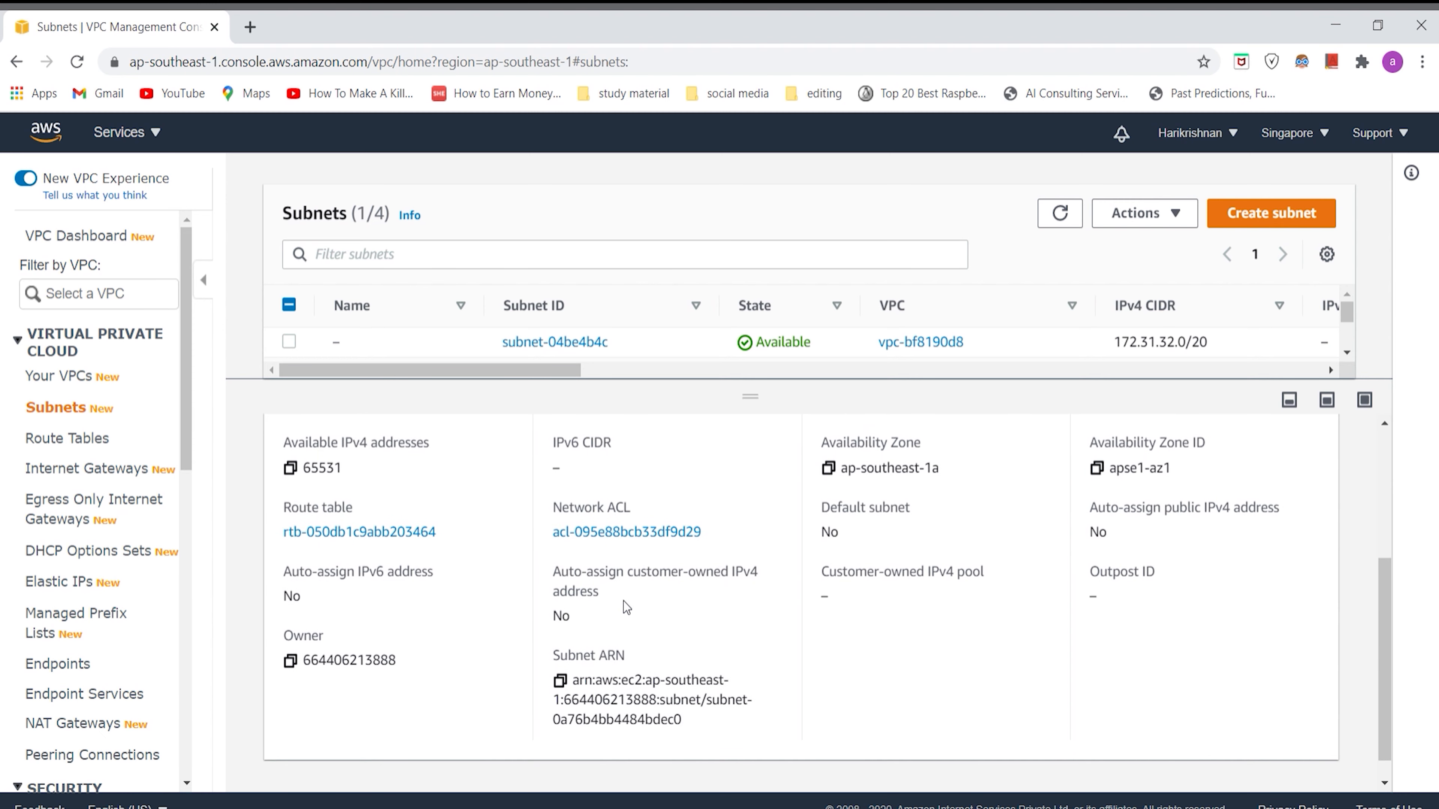
scroll(508, 565, "up", 1)
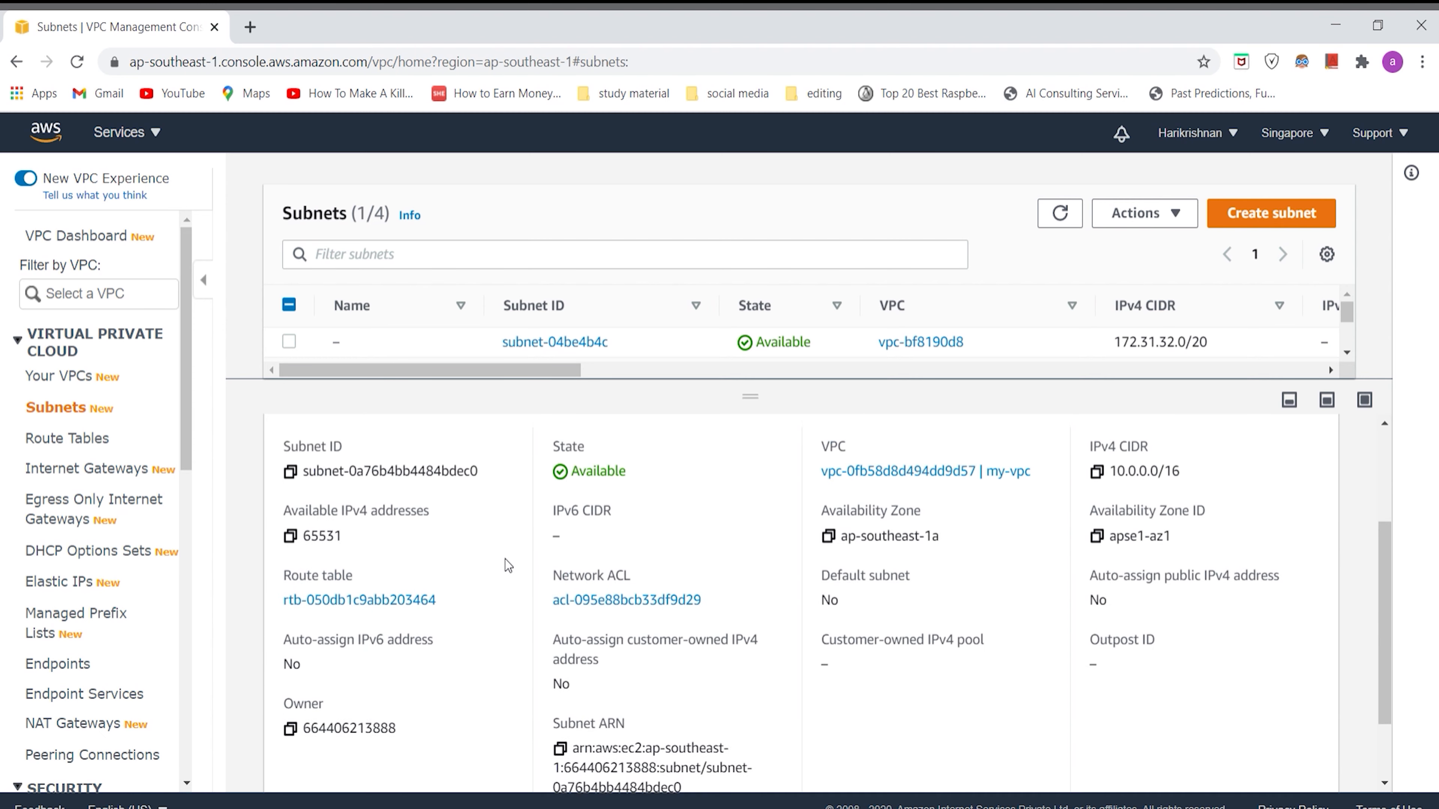
scroll(800, 592, "up", 3)
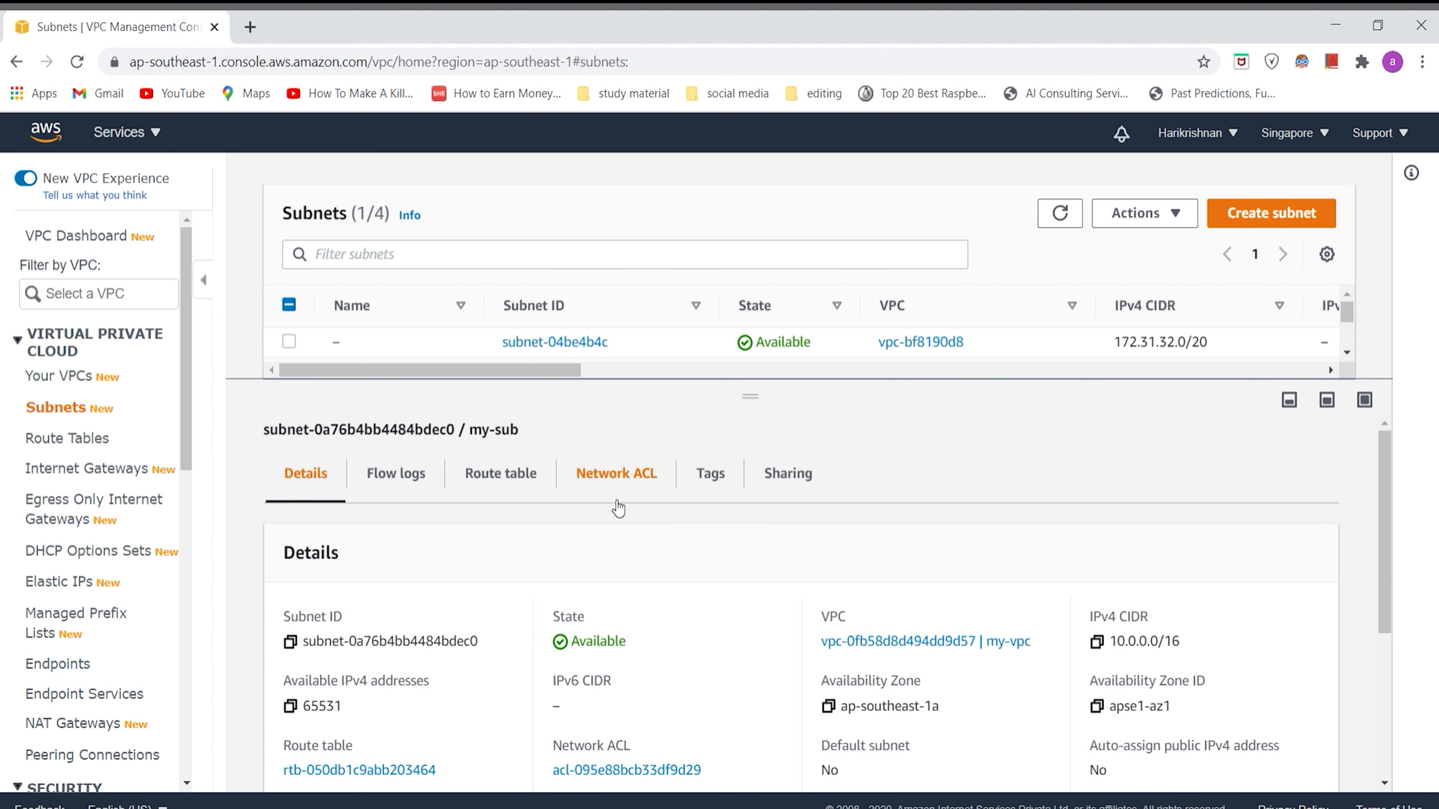
left_click(501, 477)
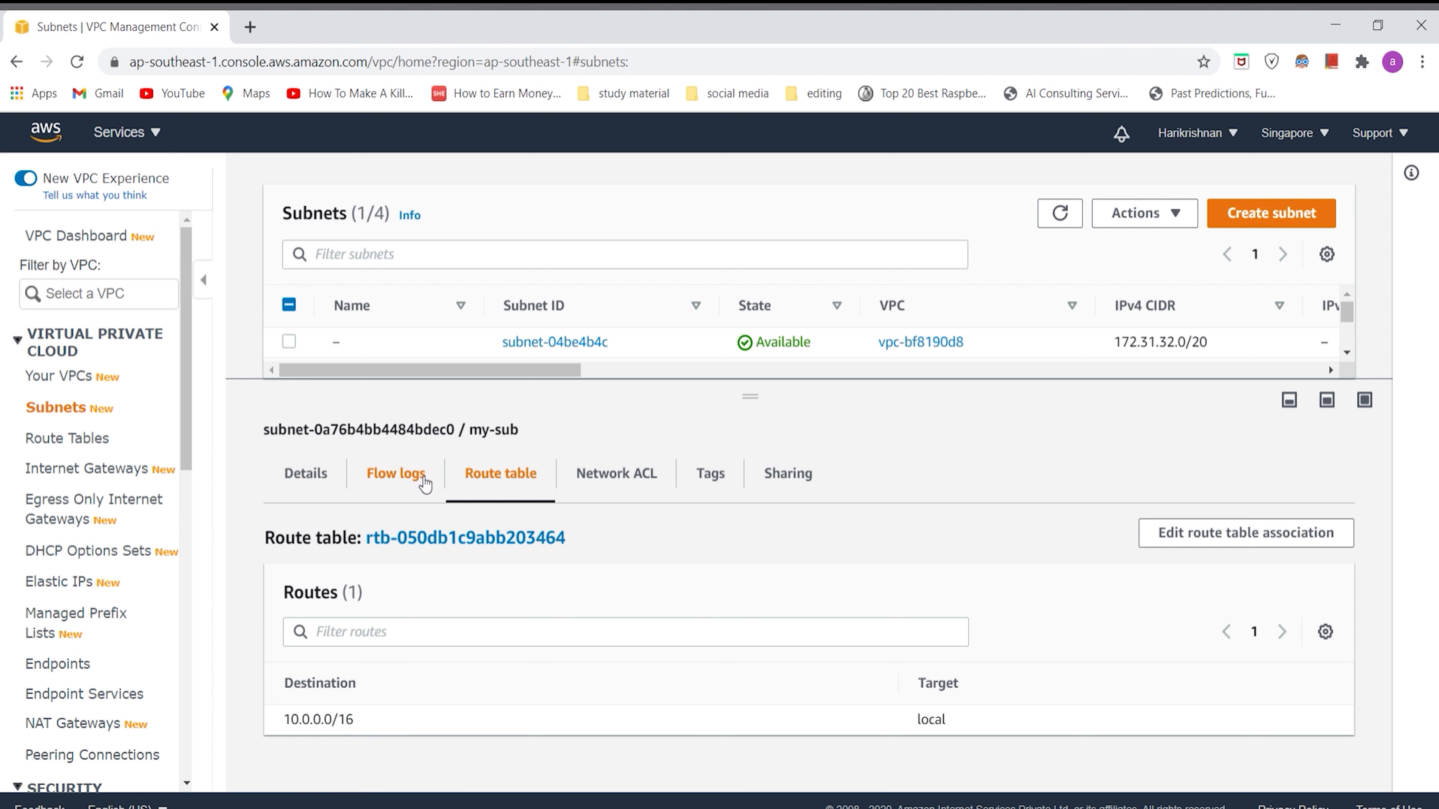
left_click(396, 473)
left_click(613, 476)
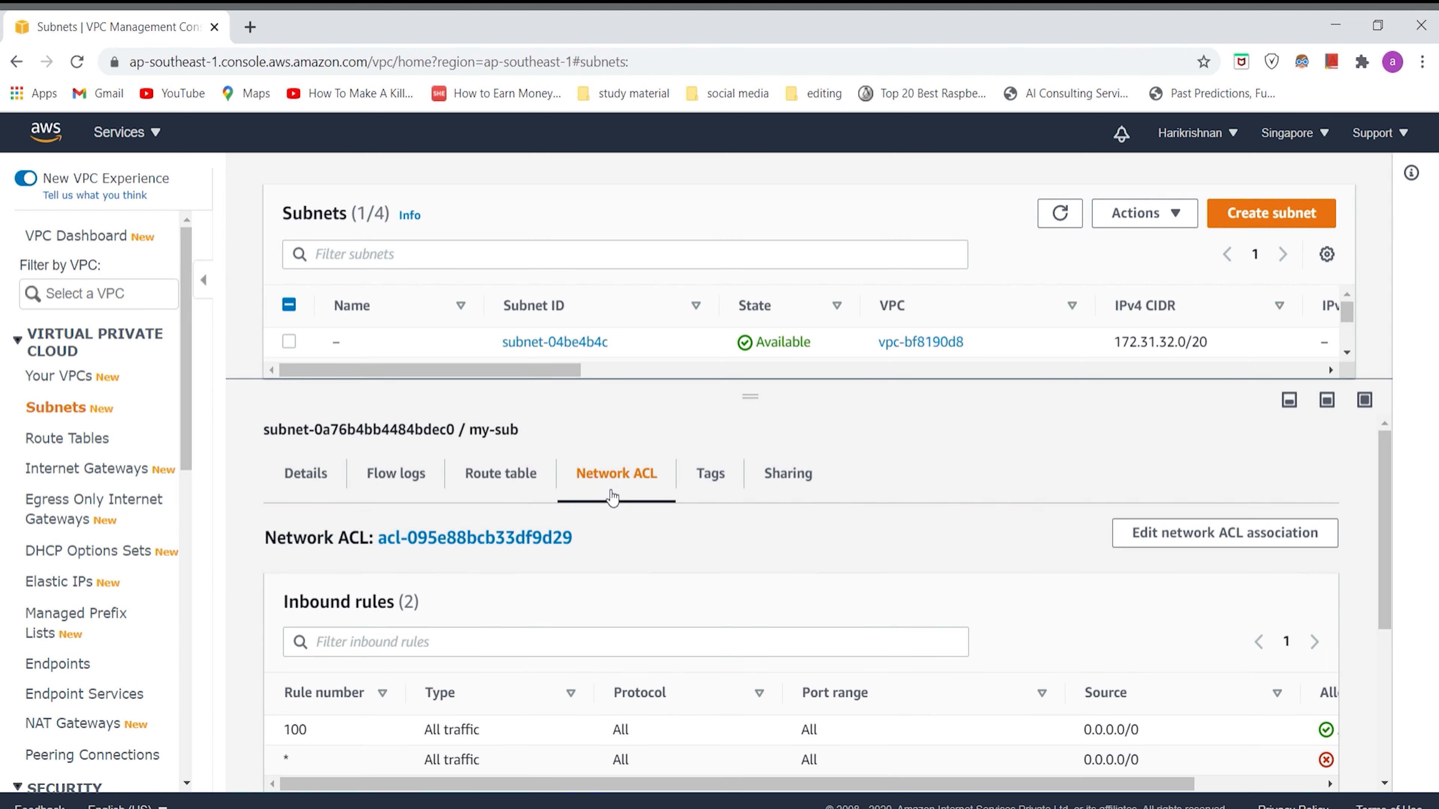
left_click(306, 473)
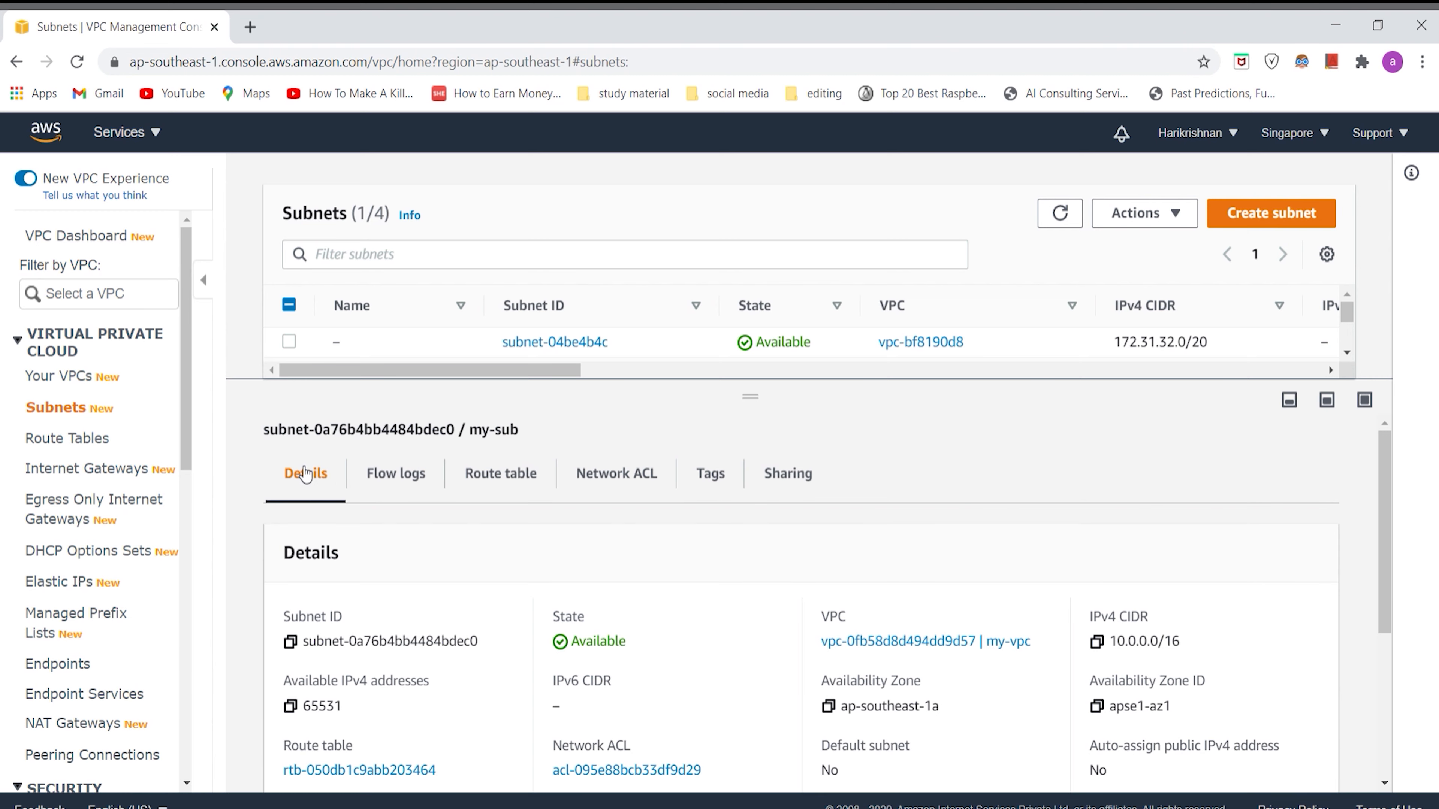
Step: Examine the details and tags of the my-igw internet gateway
left_click(66, 475)
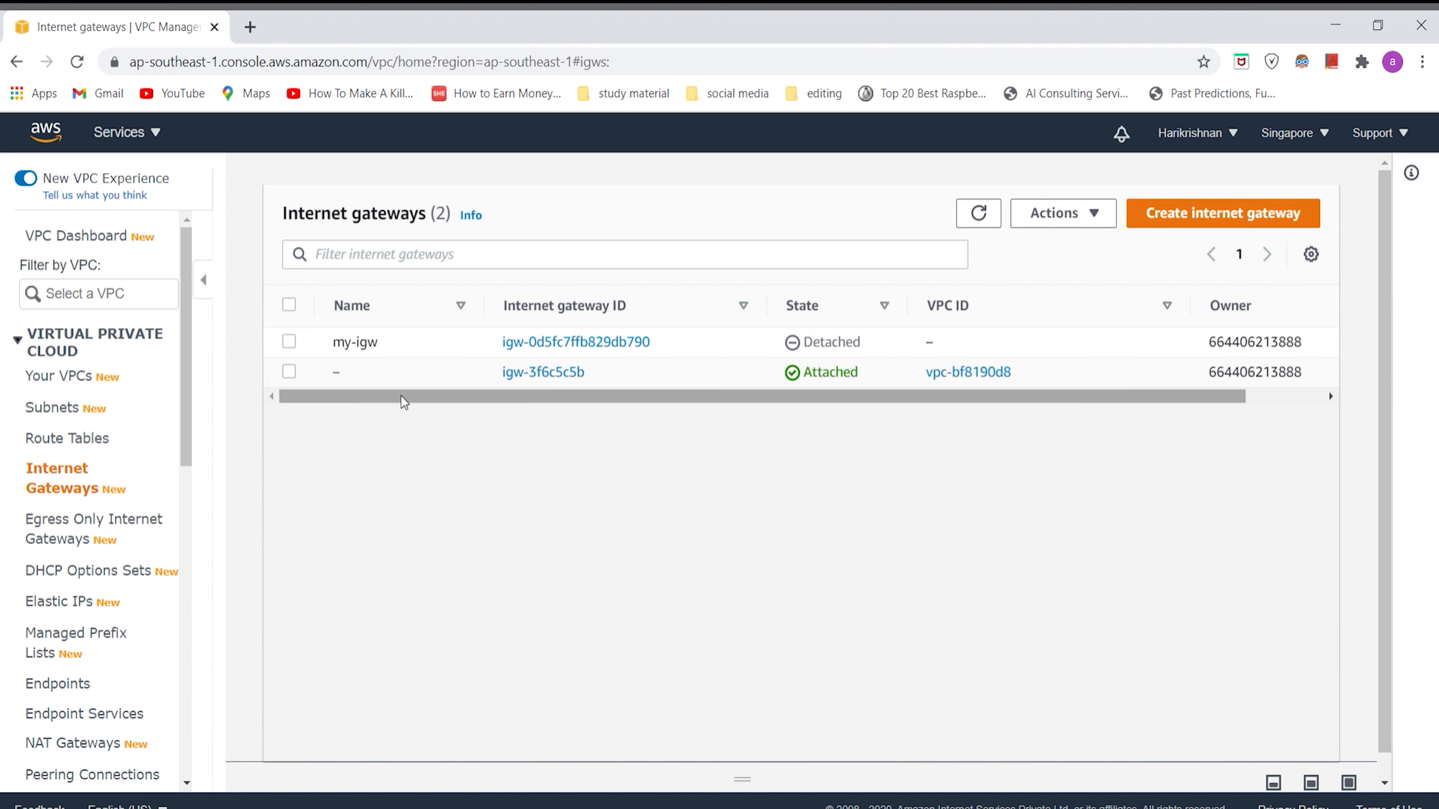
left_click(406, 350)
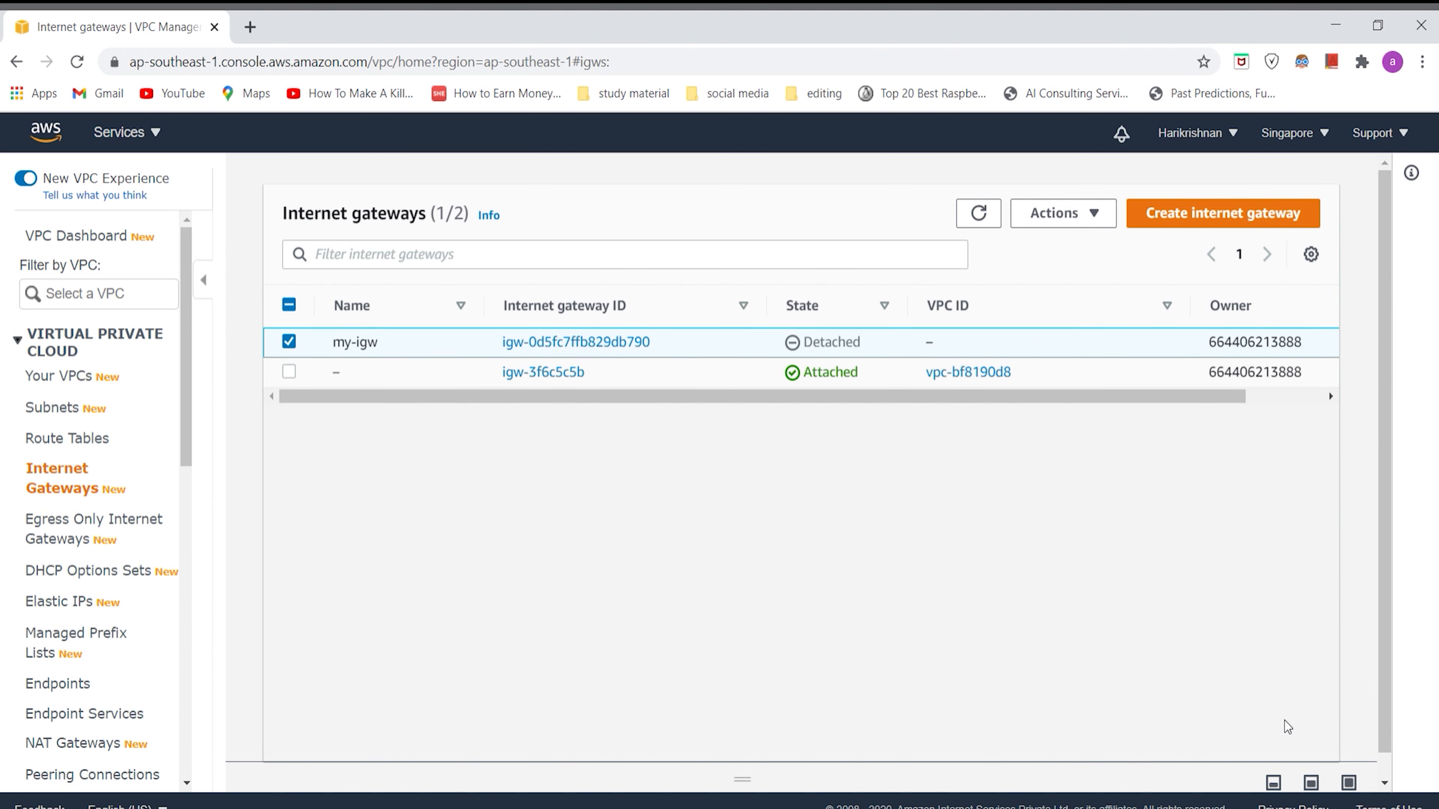
left_click(1365, 781)
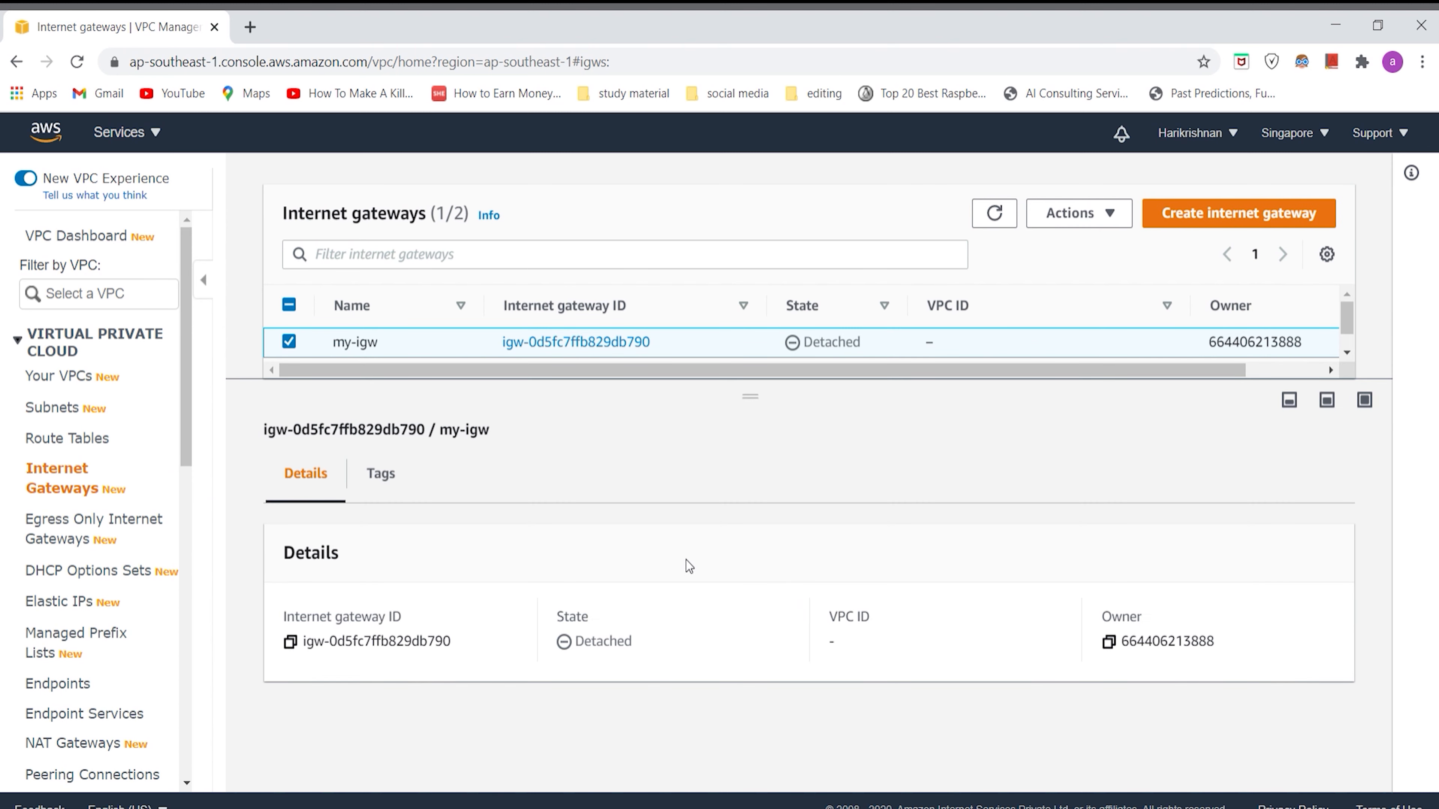
left_click(378, 487)
left_click(300, 478)
left_click_drag(760, 405, 751, 562)
left_click_drag(618, 500, 618, 452)
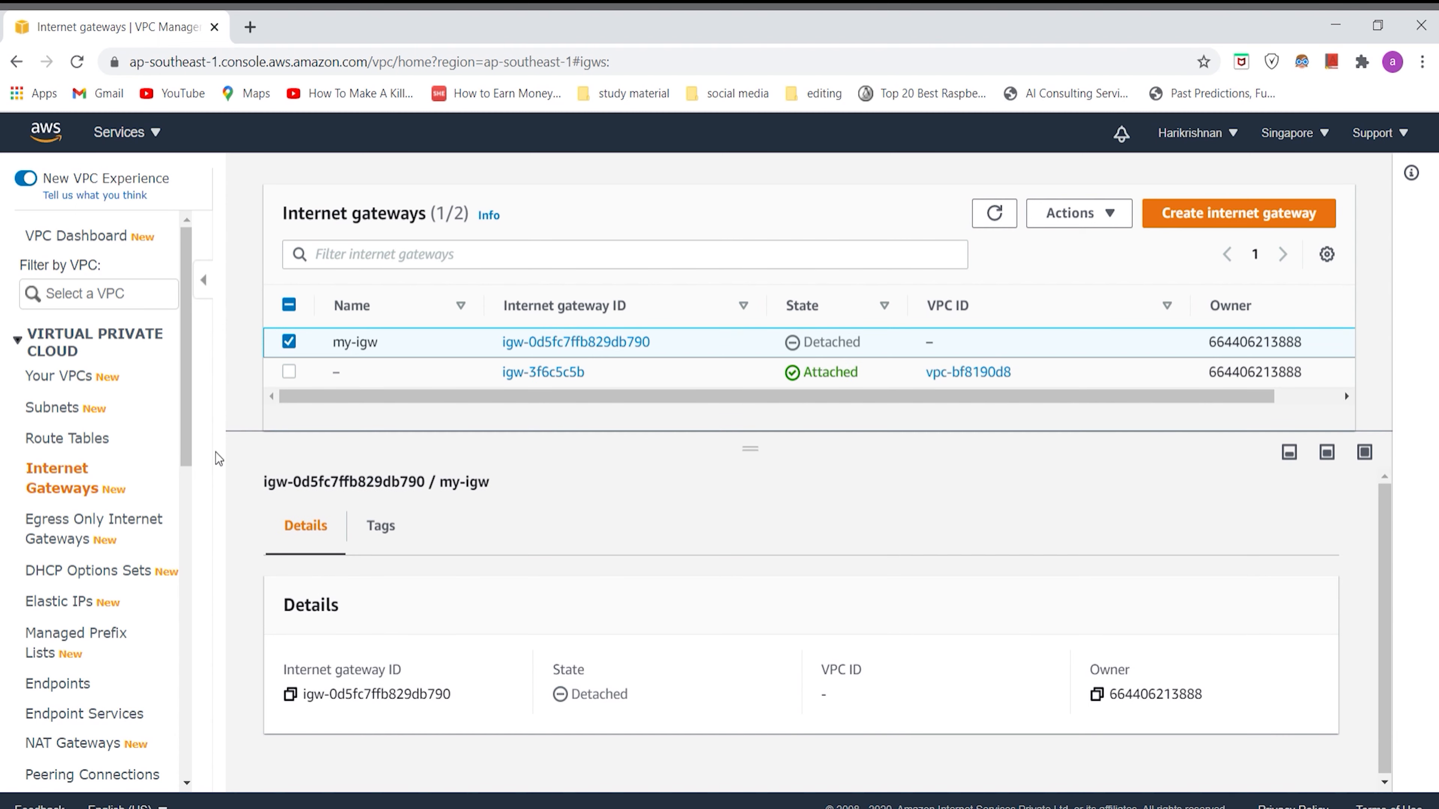
Step: Examine the my-rt route table's routes, subnet associations and edge associations
left_click(88, 439)
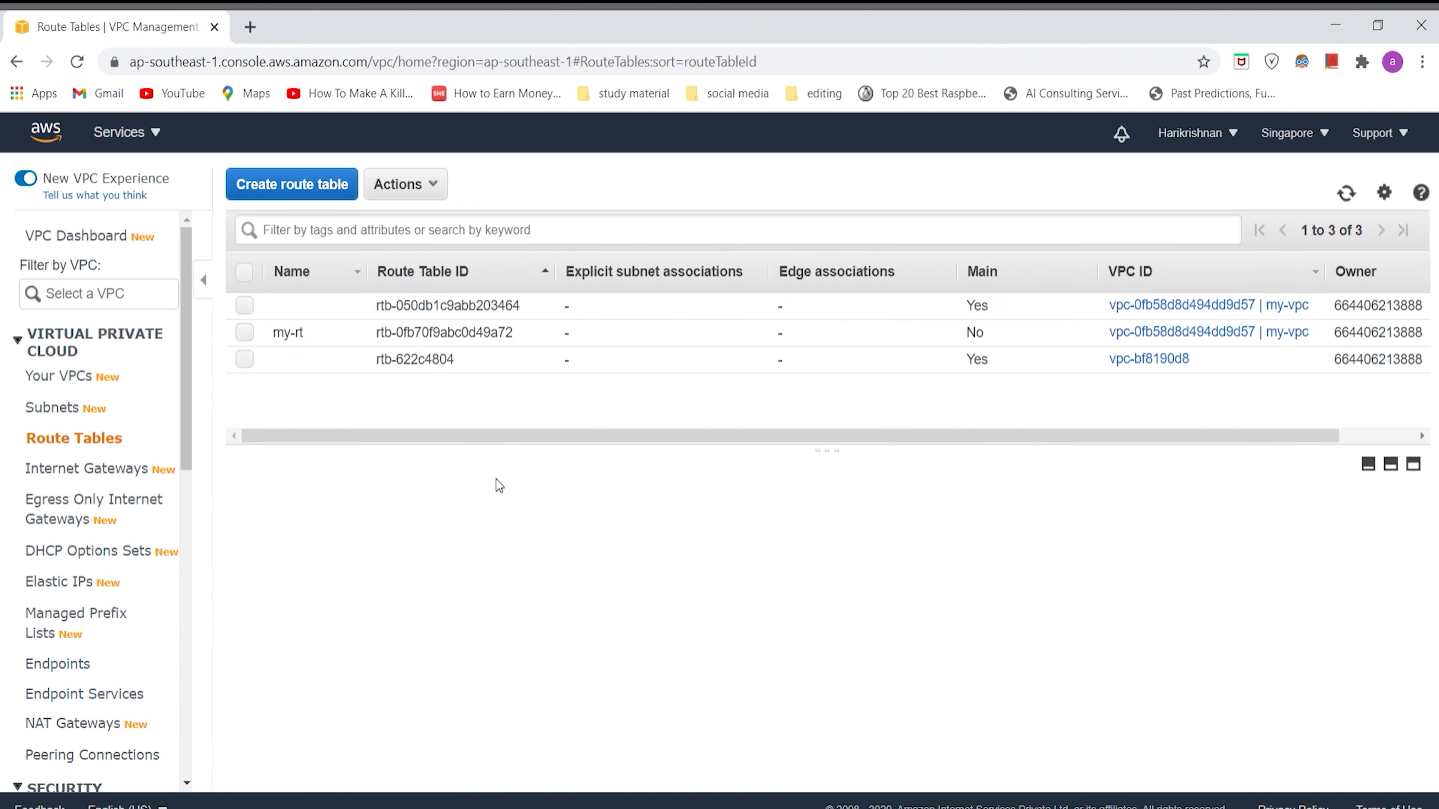
left_click(264, 334)
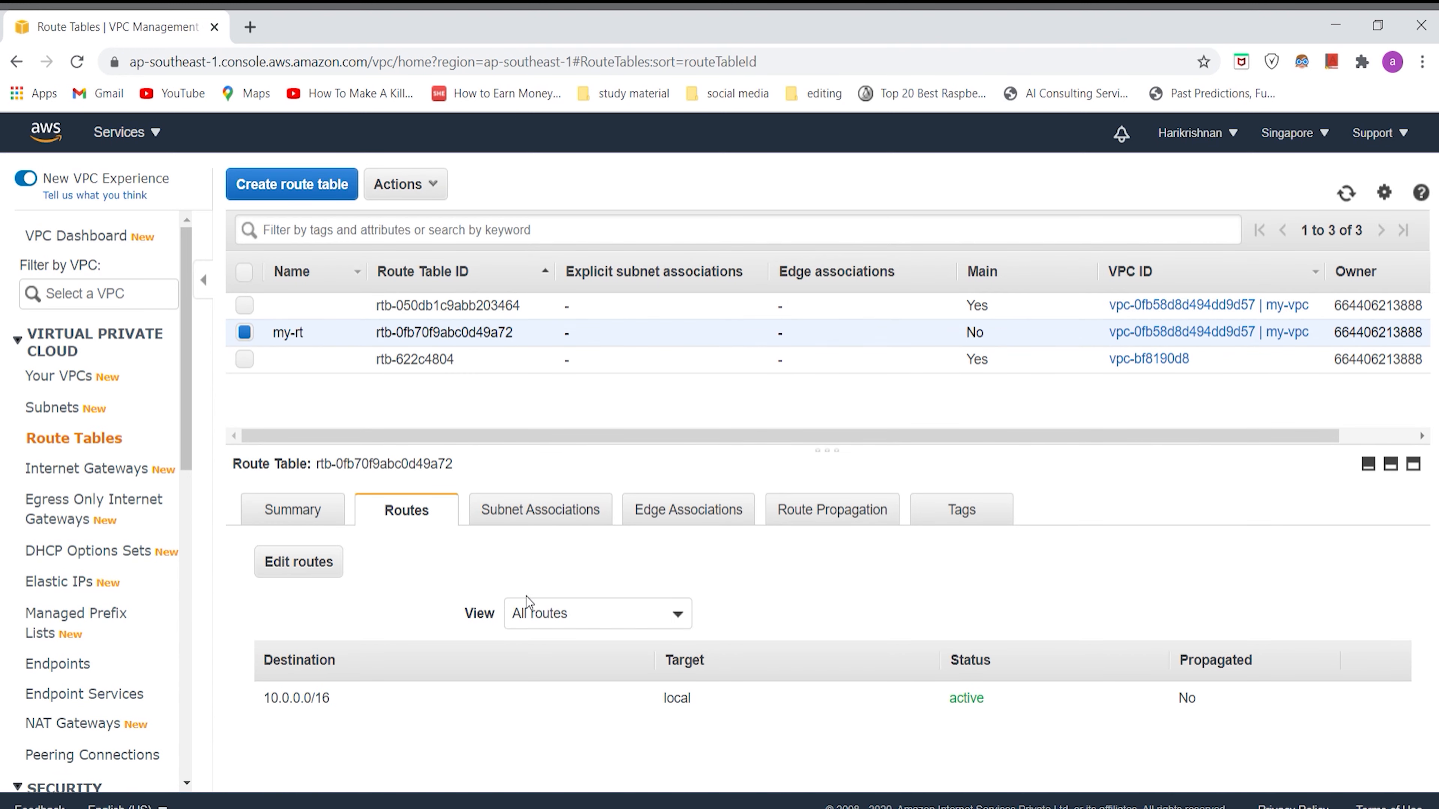
left_click(555, 515)
left_click(677, 510)
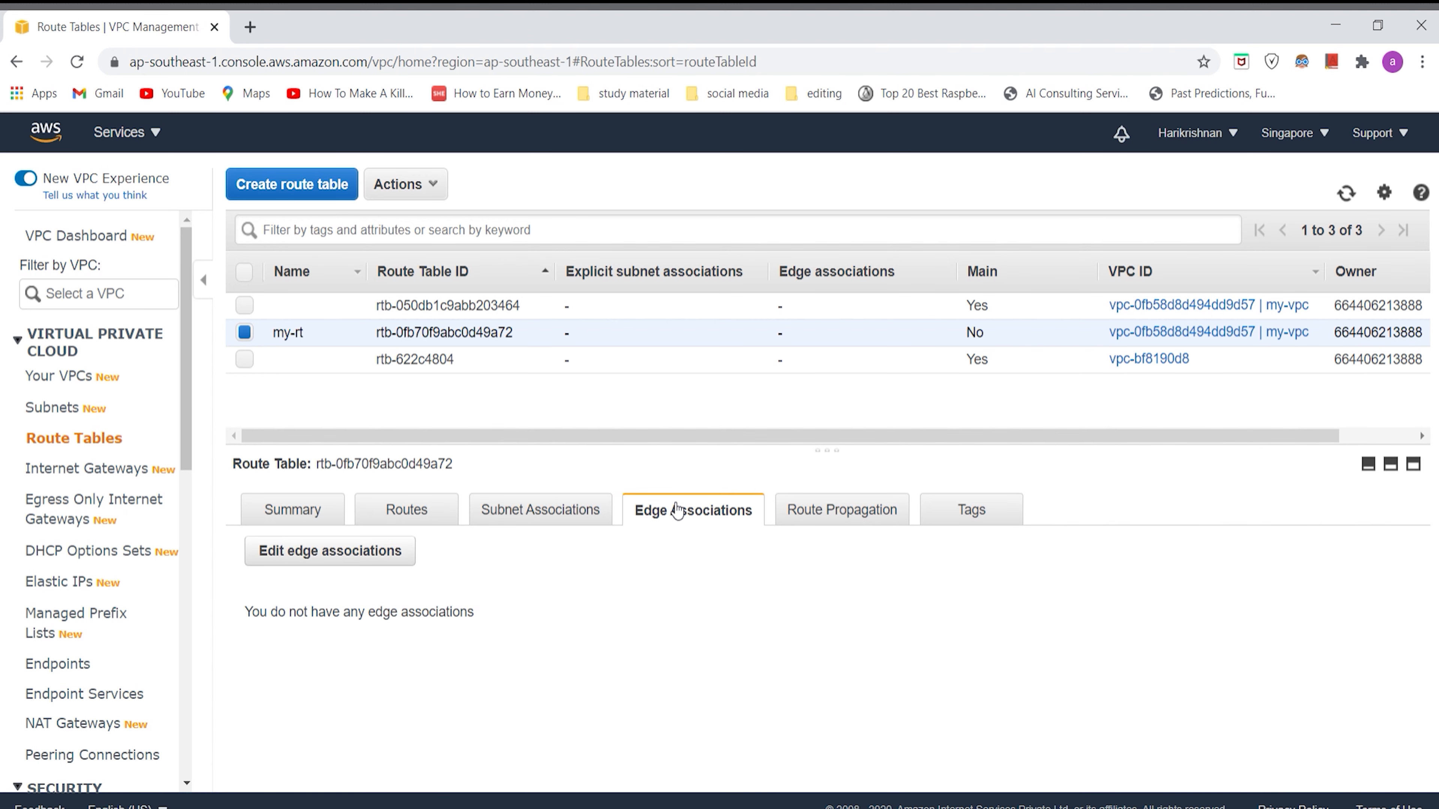
left_click(443, 507)
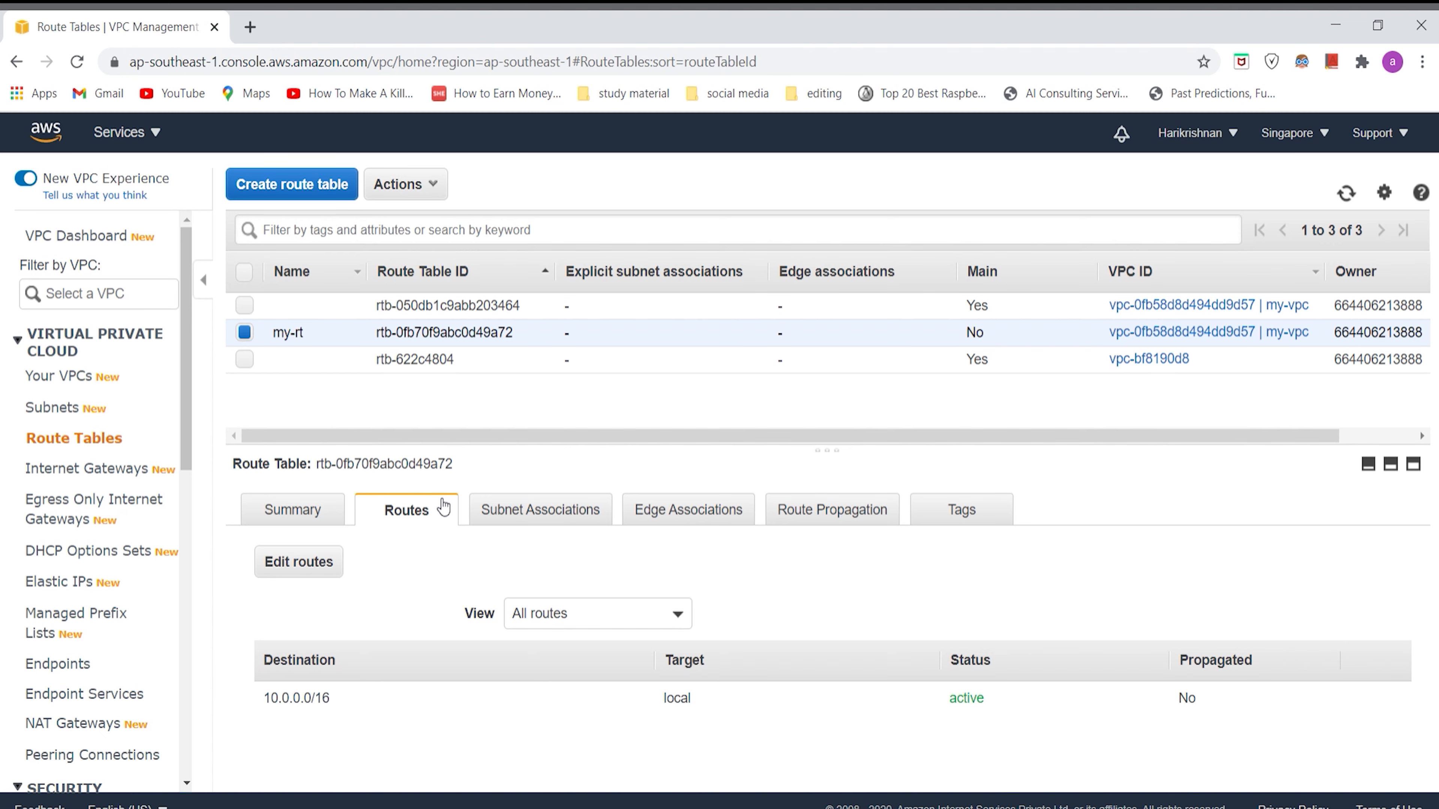
Step: Attach the my-igw internet gateway to the my-vpc VPC
left_click(101, 479)
left_click_drag(368, 443, 731, 552)
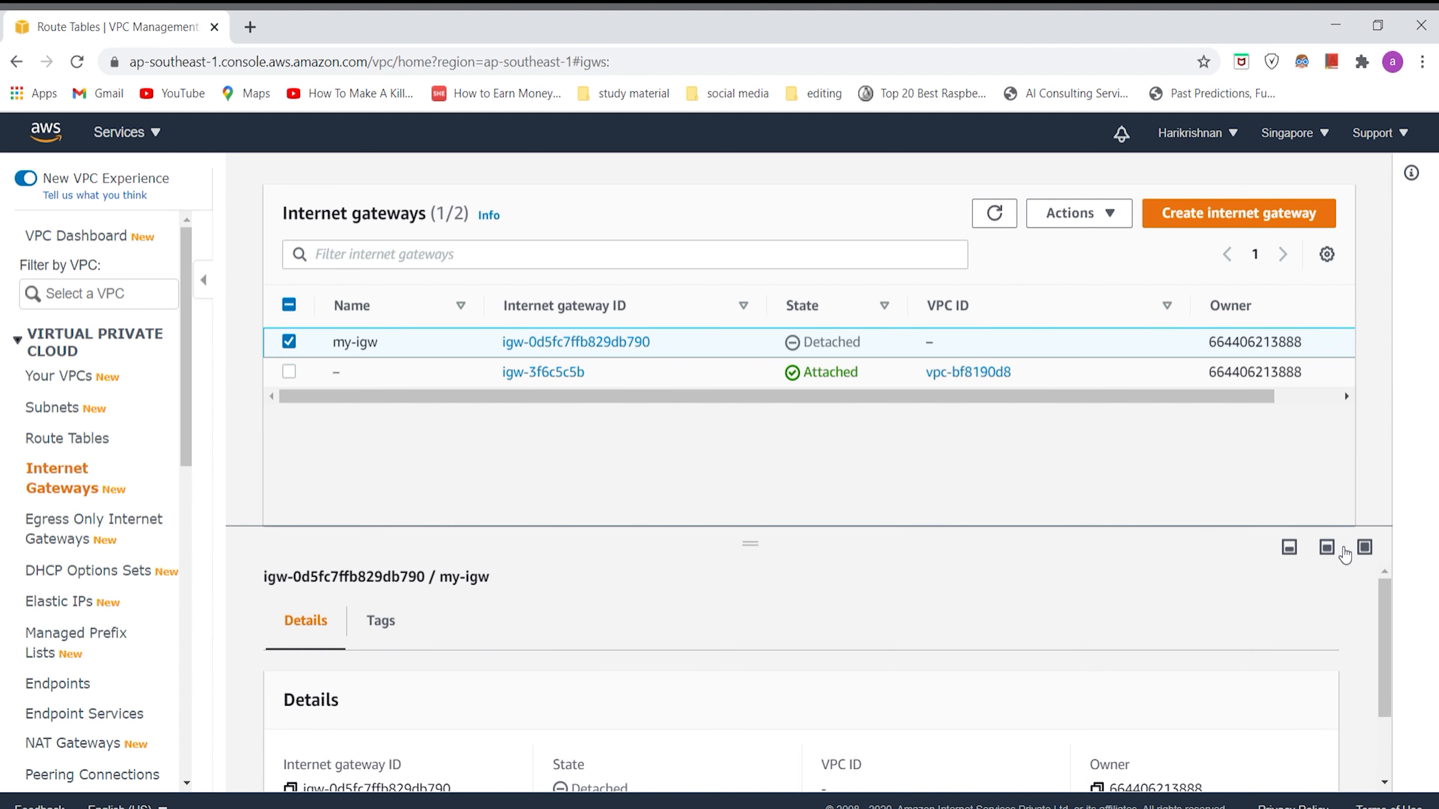
left_click(1290, 547)
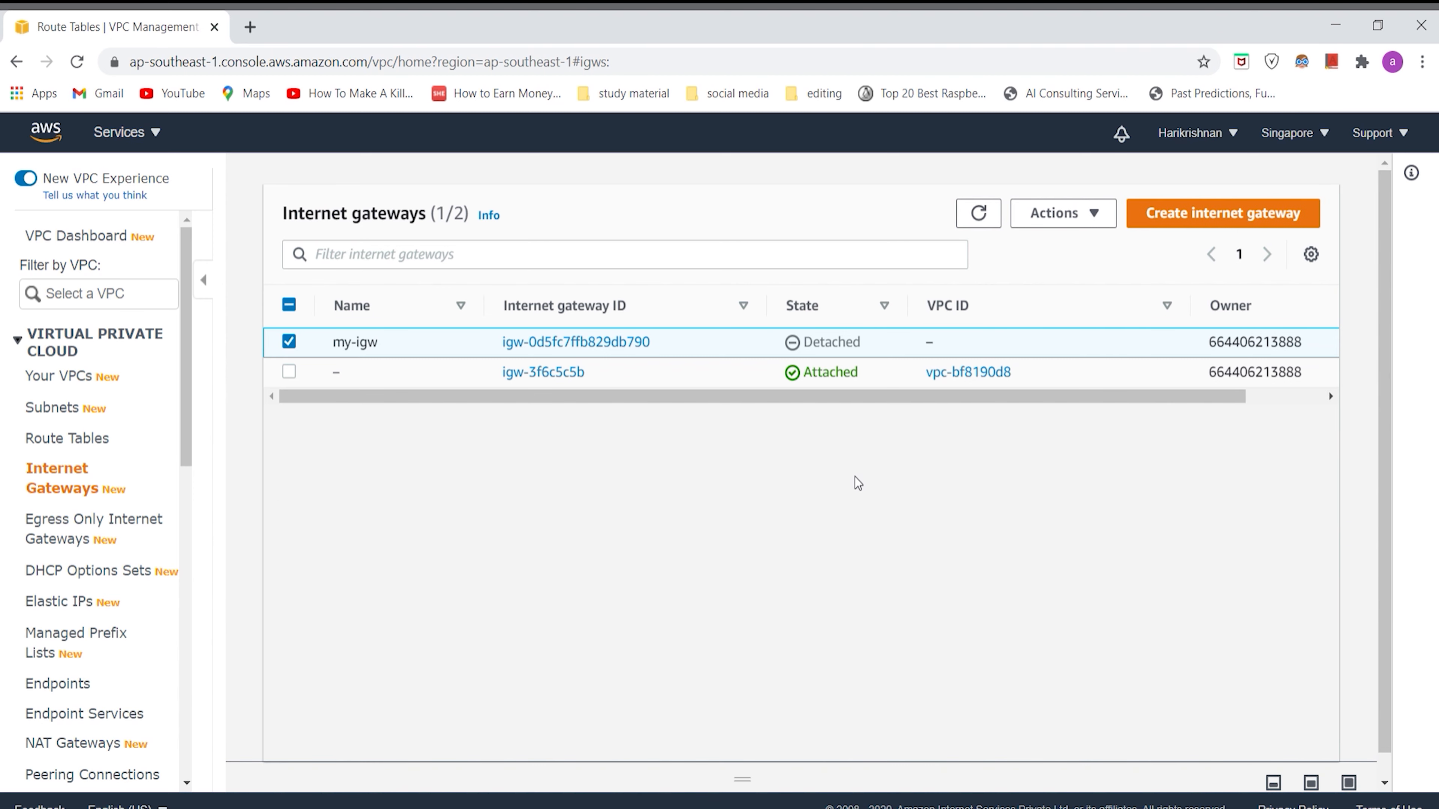
left_click(296, 344)
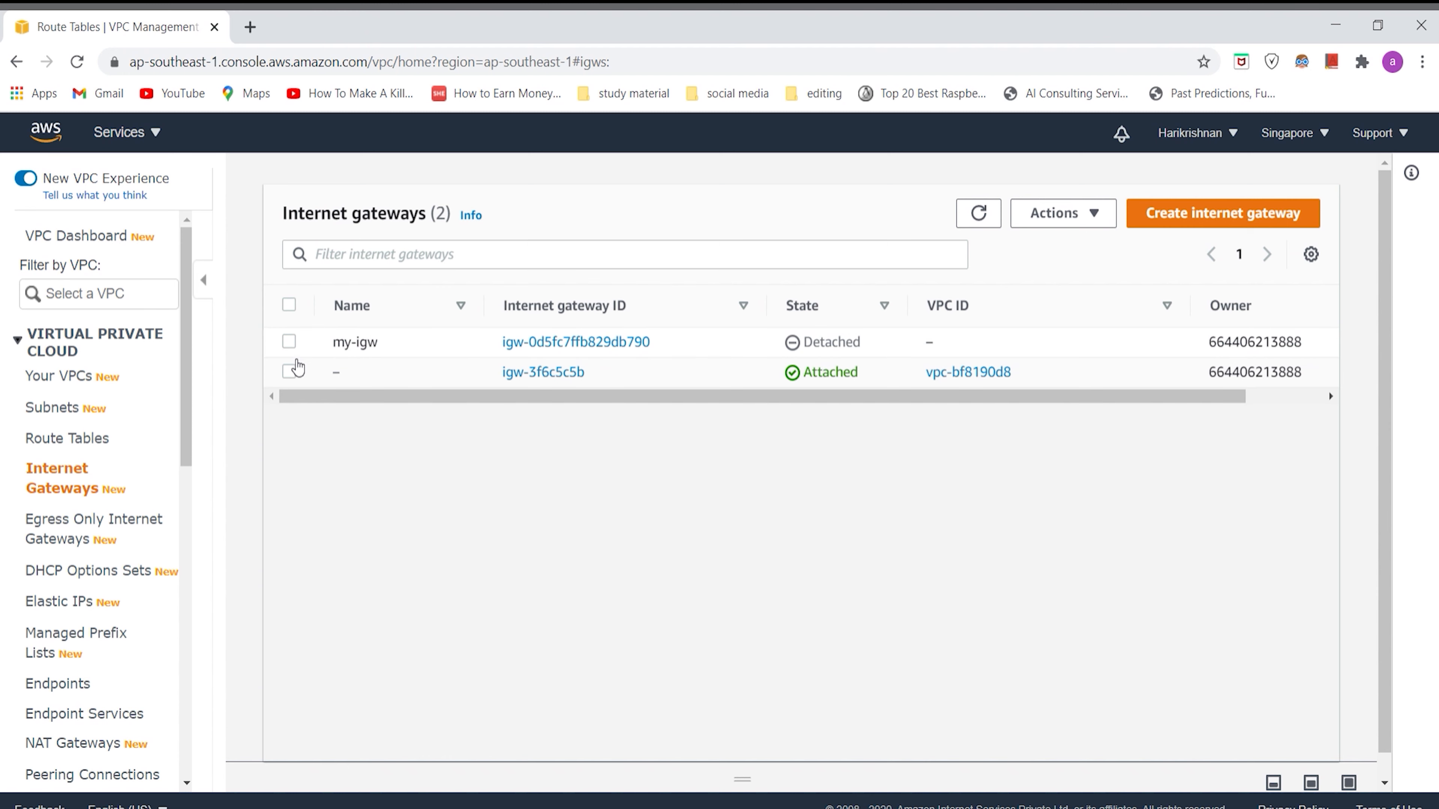
left_click(289, 347)
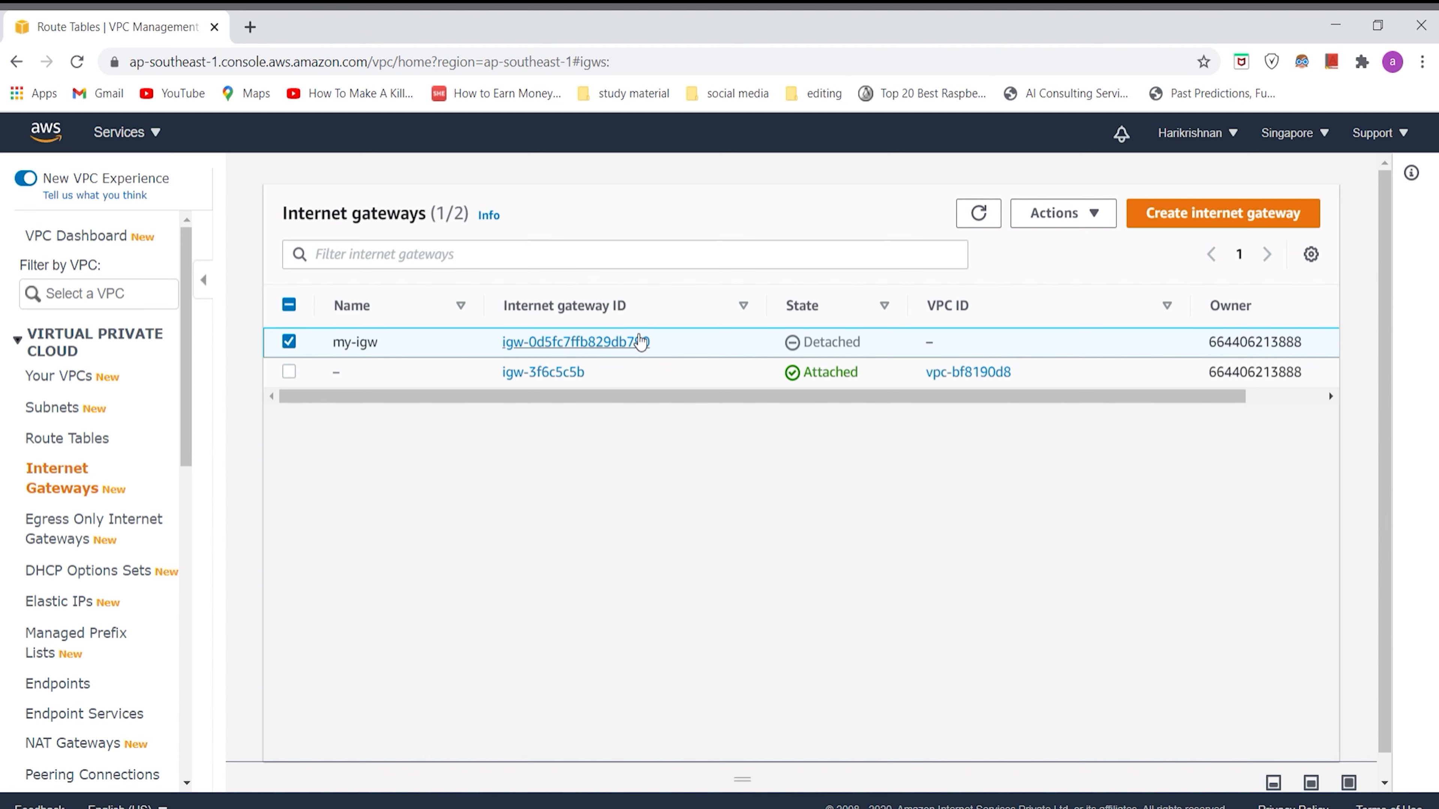
left_click(1078, 213)
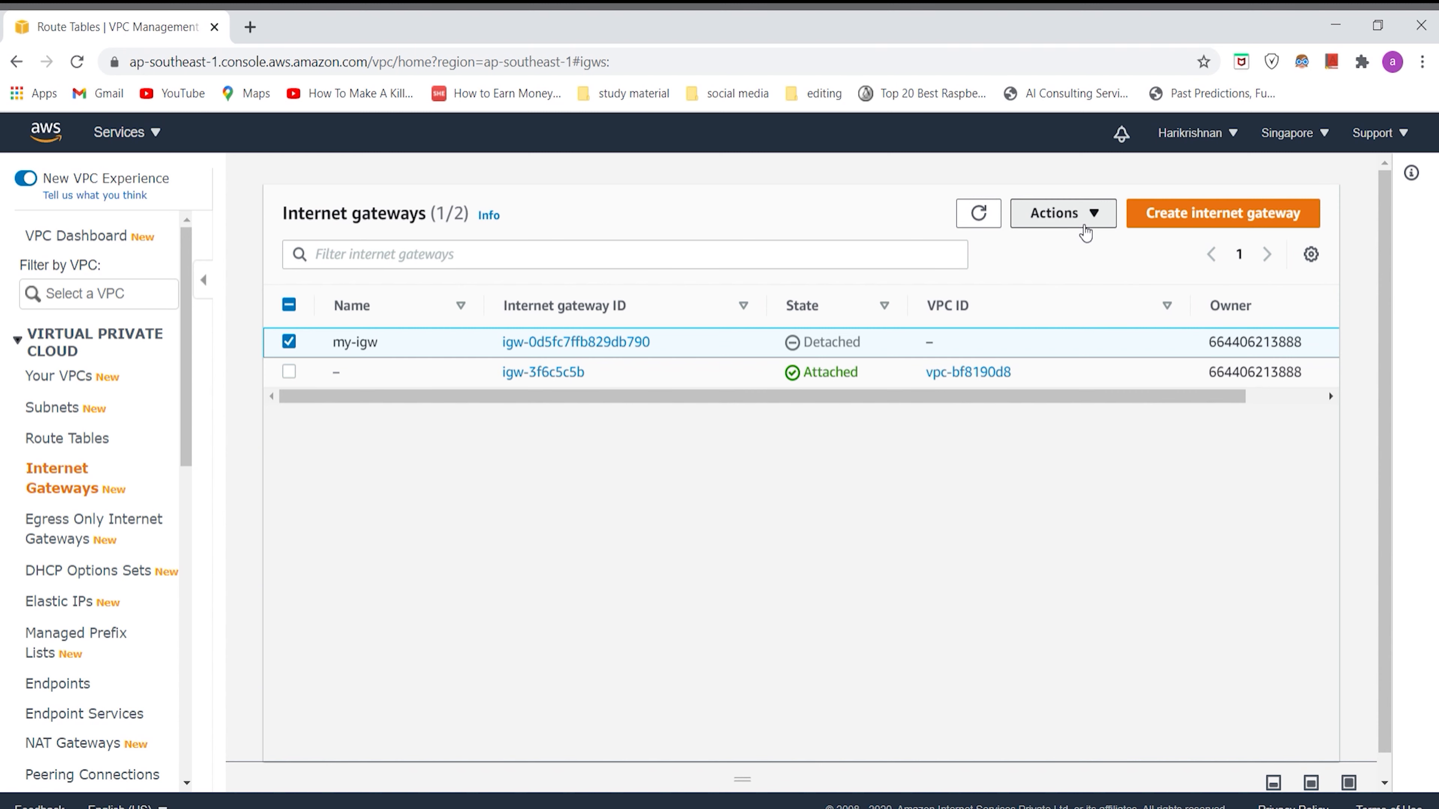
left_click(1091, 278)
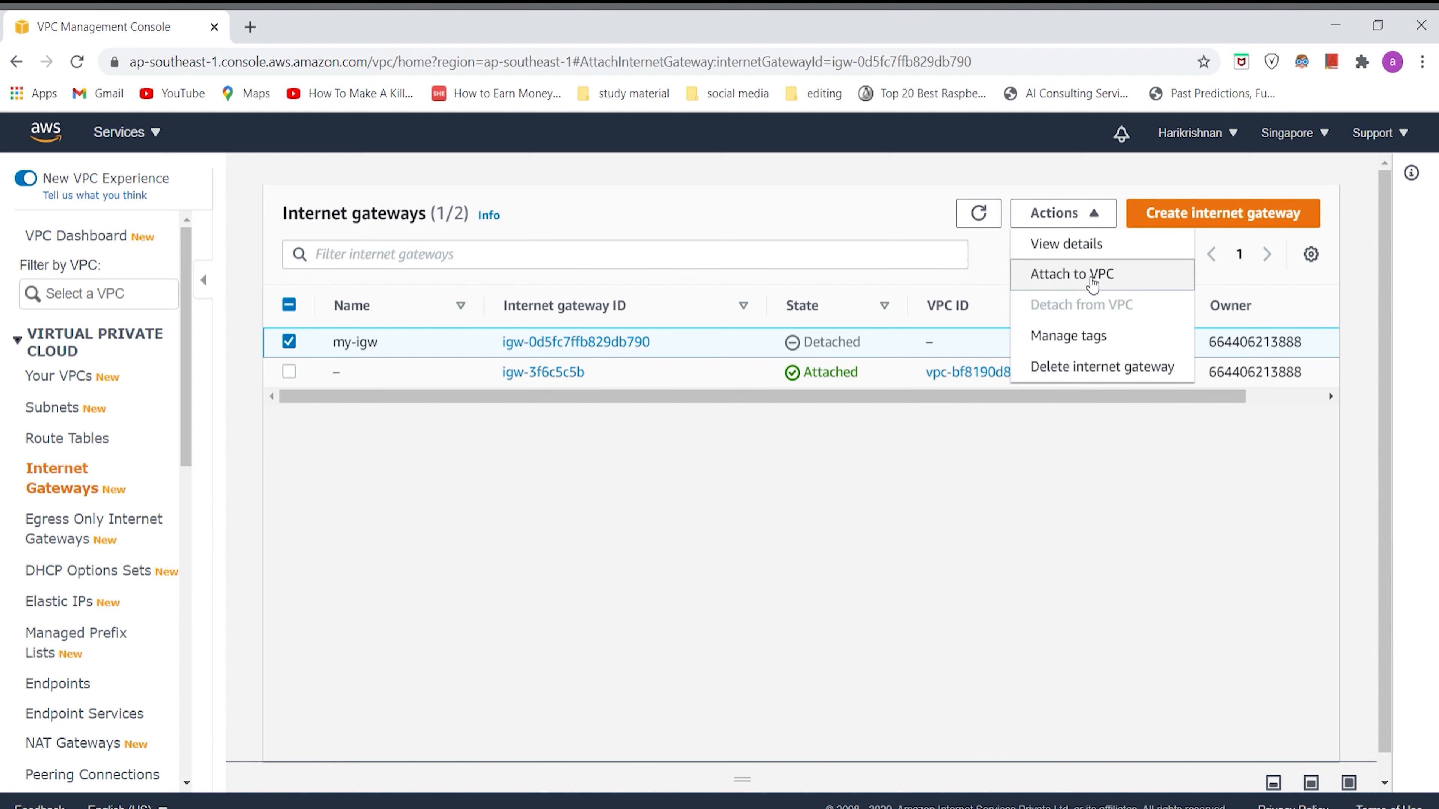
left_click(423, 419)
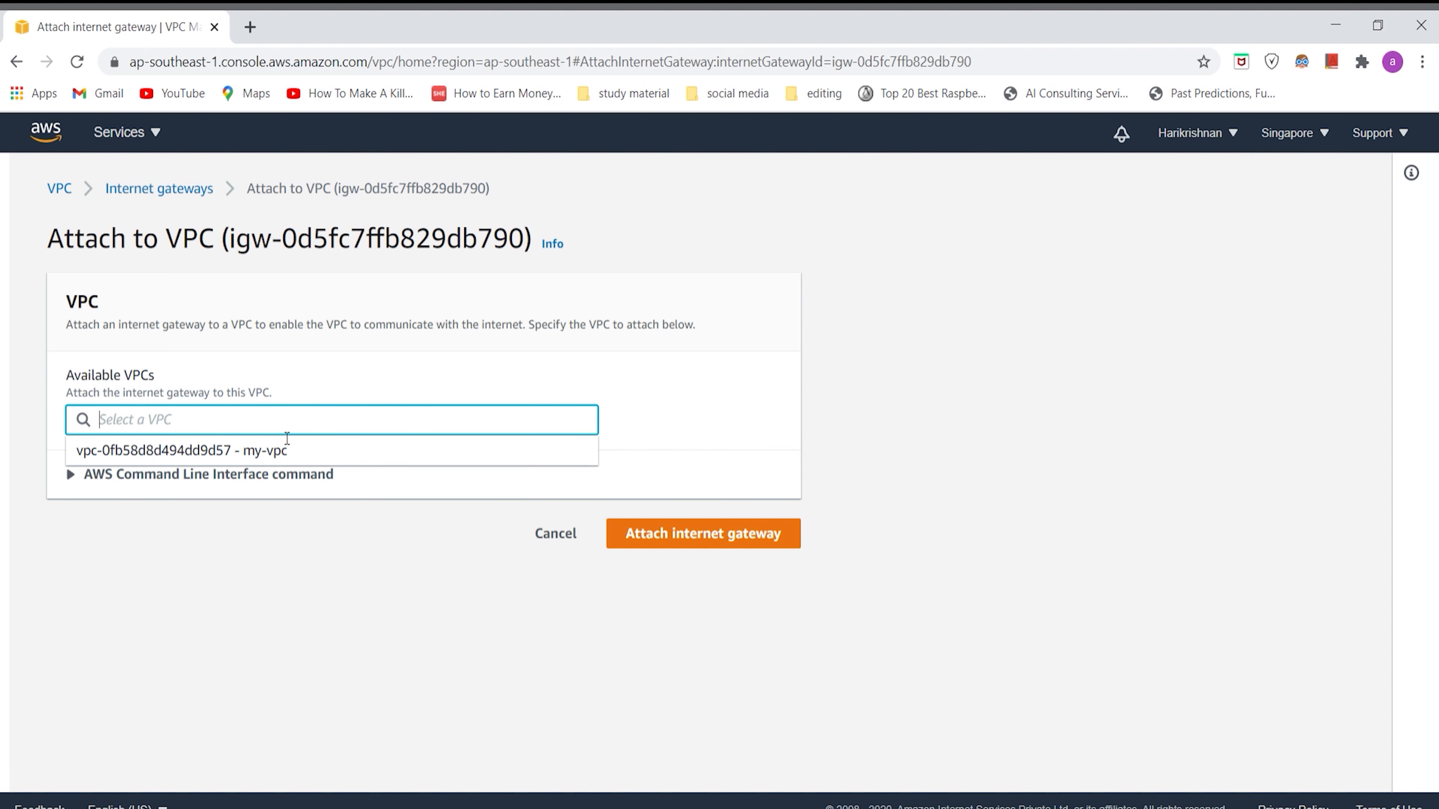
left_click(283, 453)
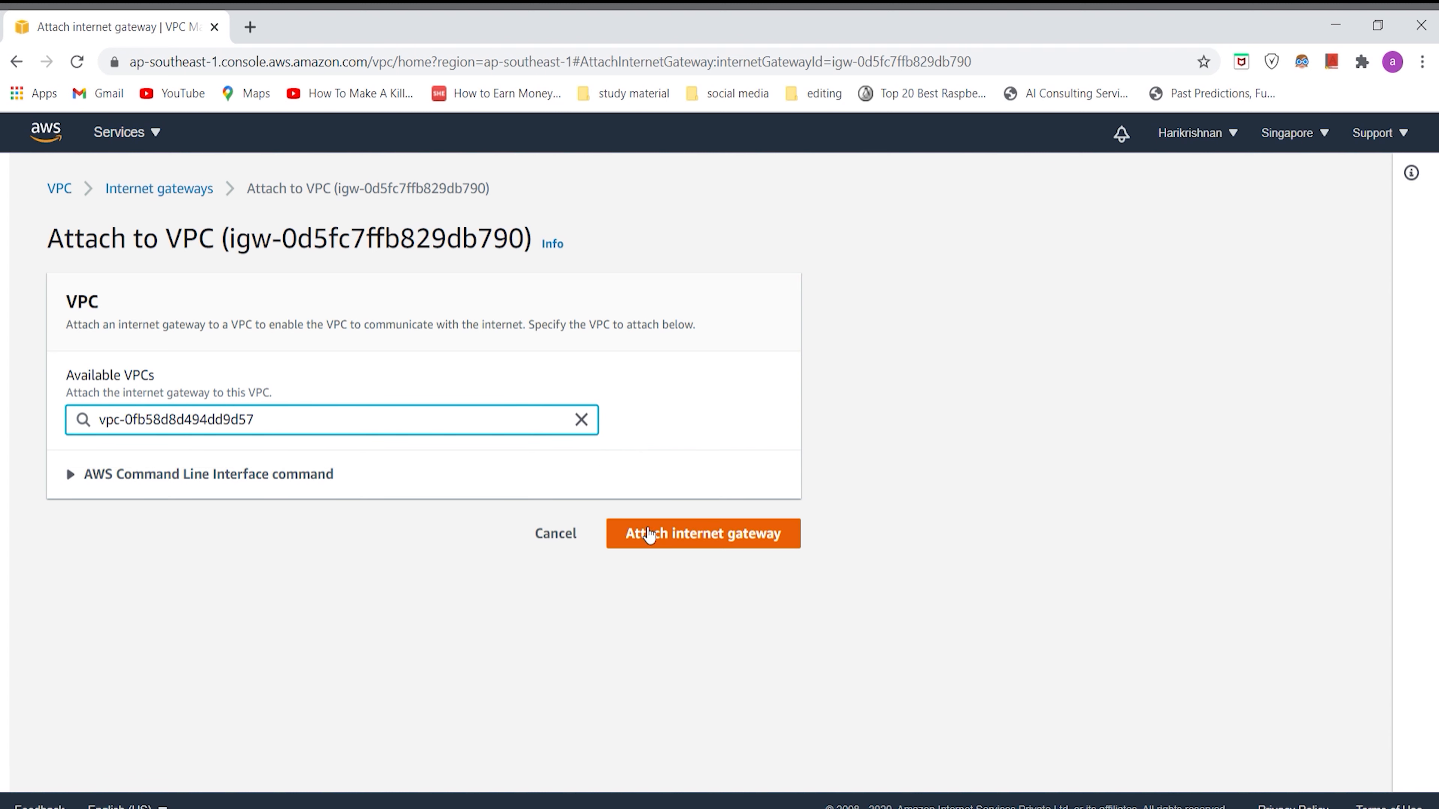
left_click(655, 535)
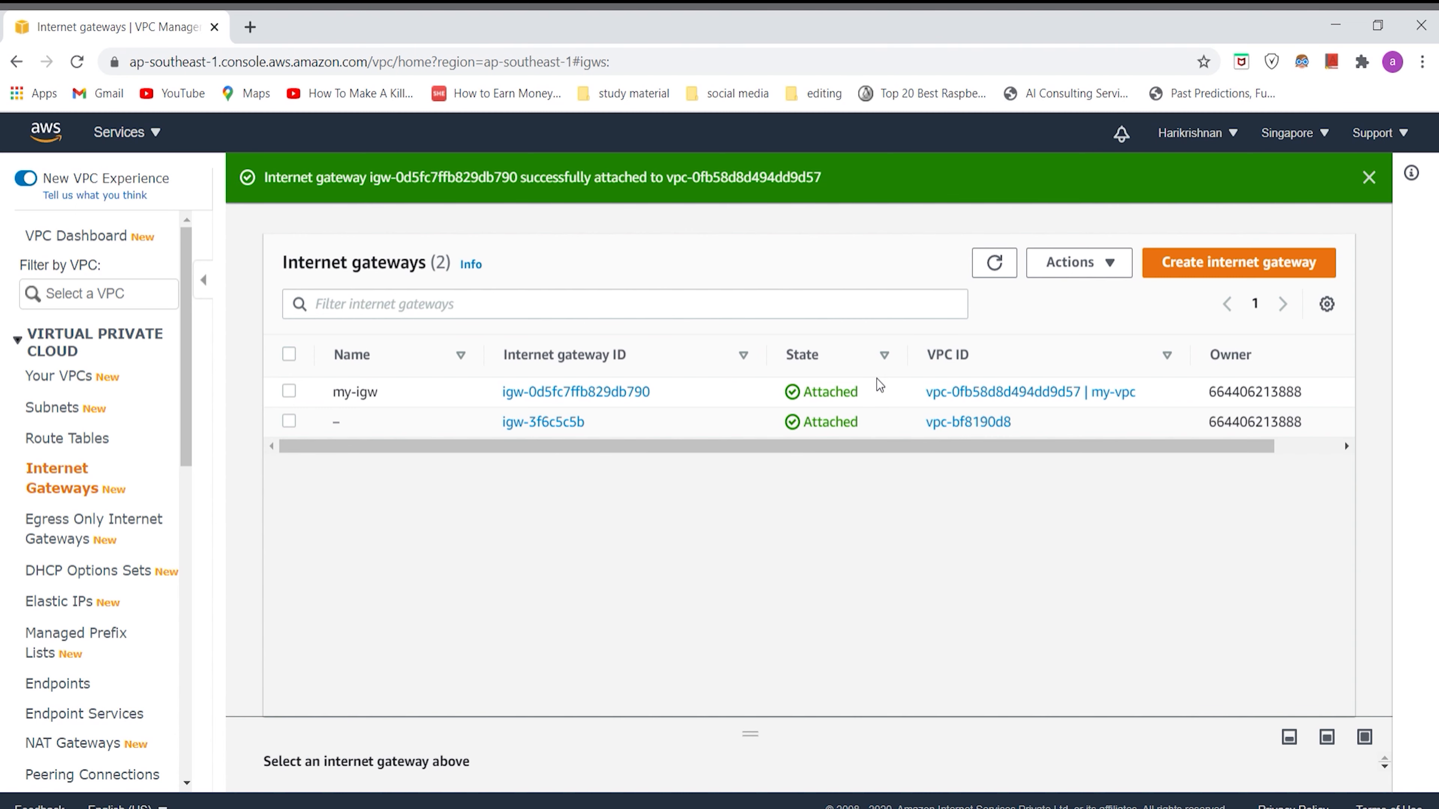
Step: Add a route with destination 0.0.0.0/0 to the my-rt route table
left_click(102, 441)
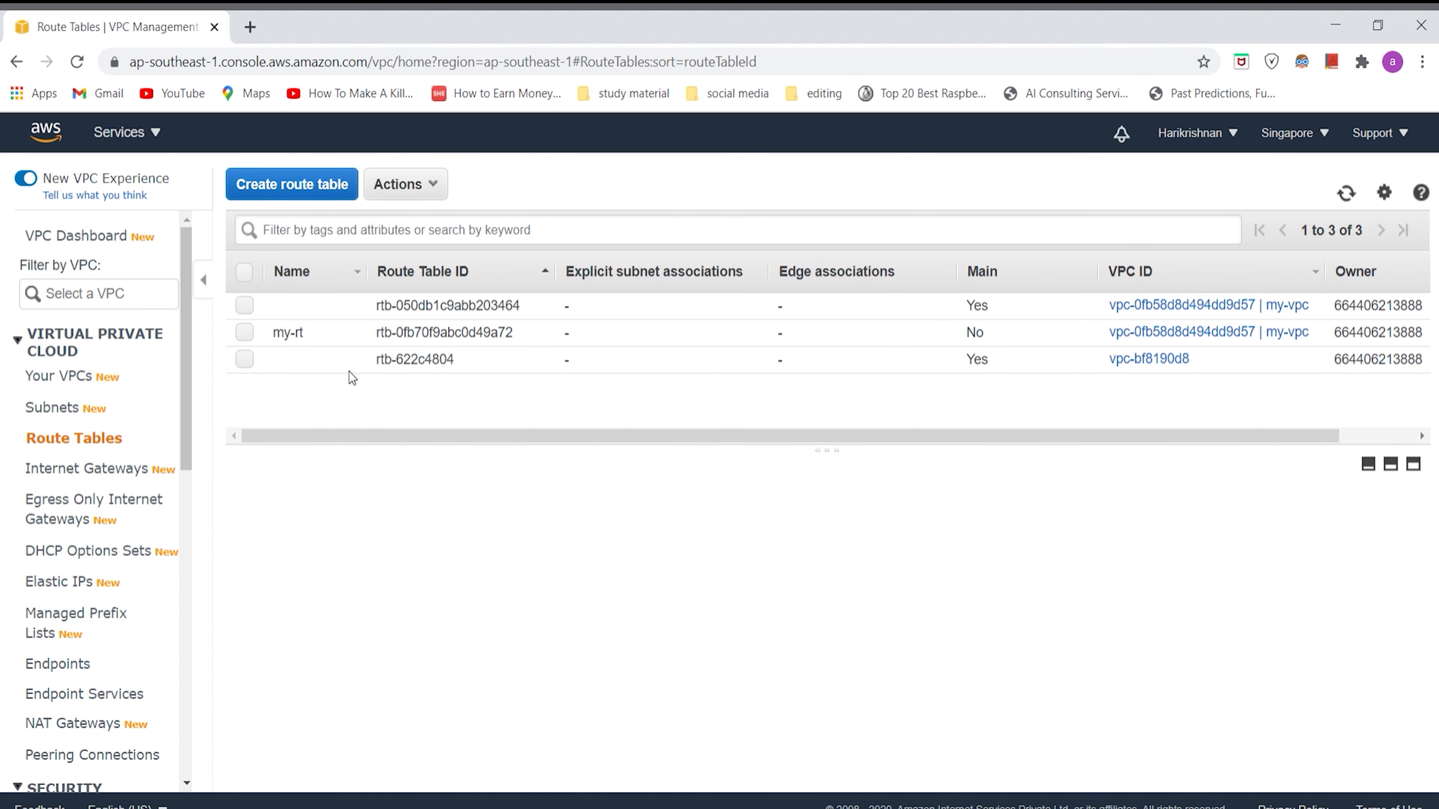
left_click(322, 333)
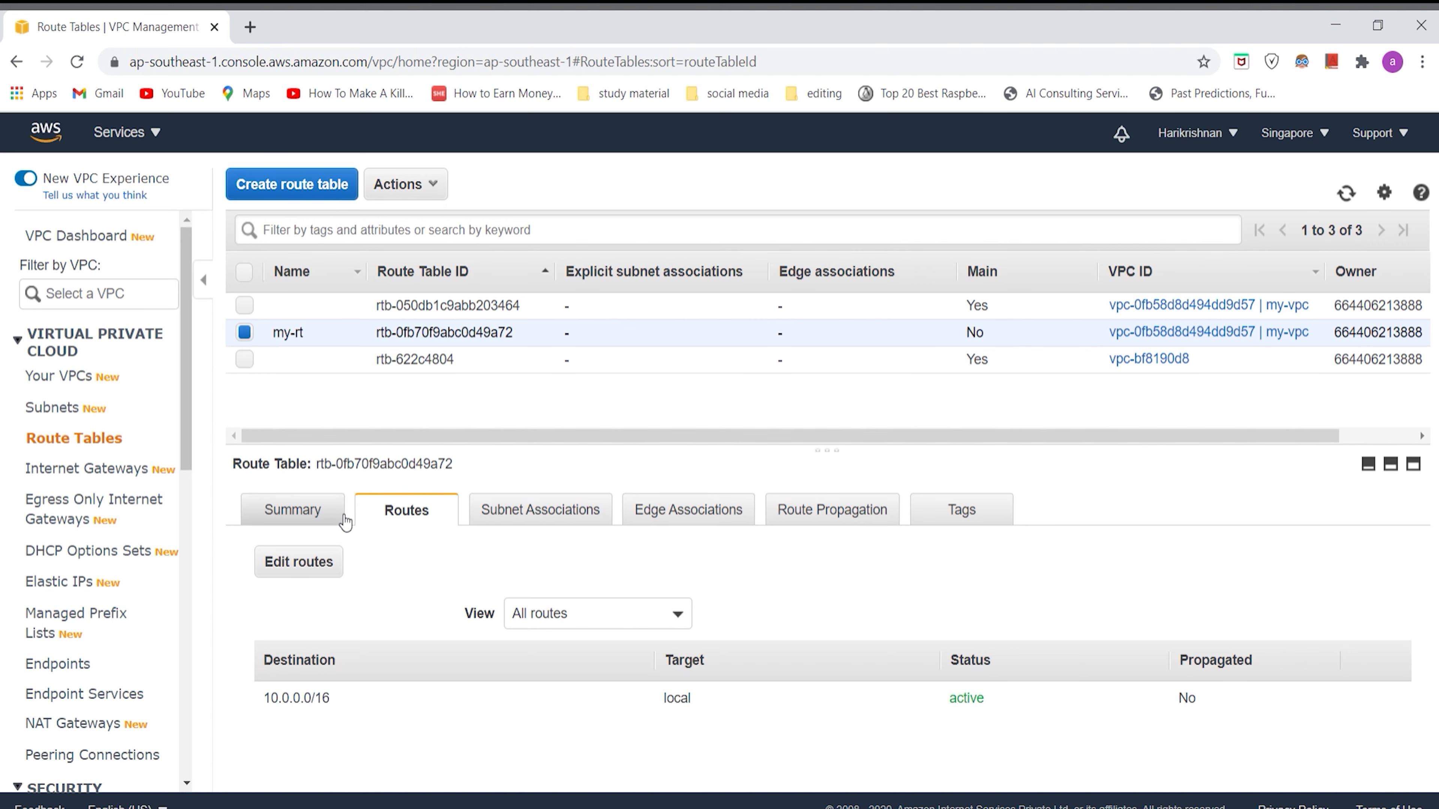
left_click(320, 567)
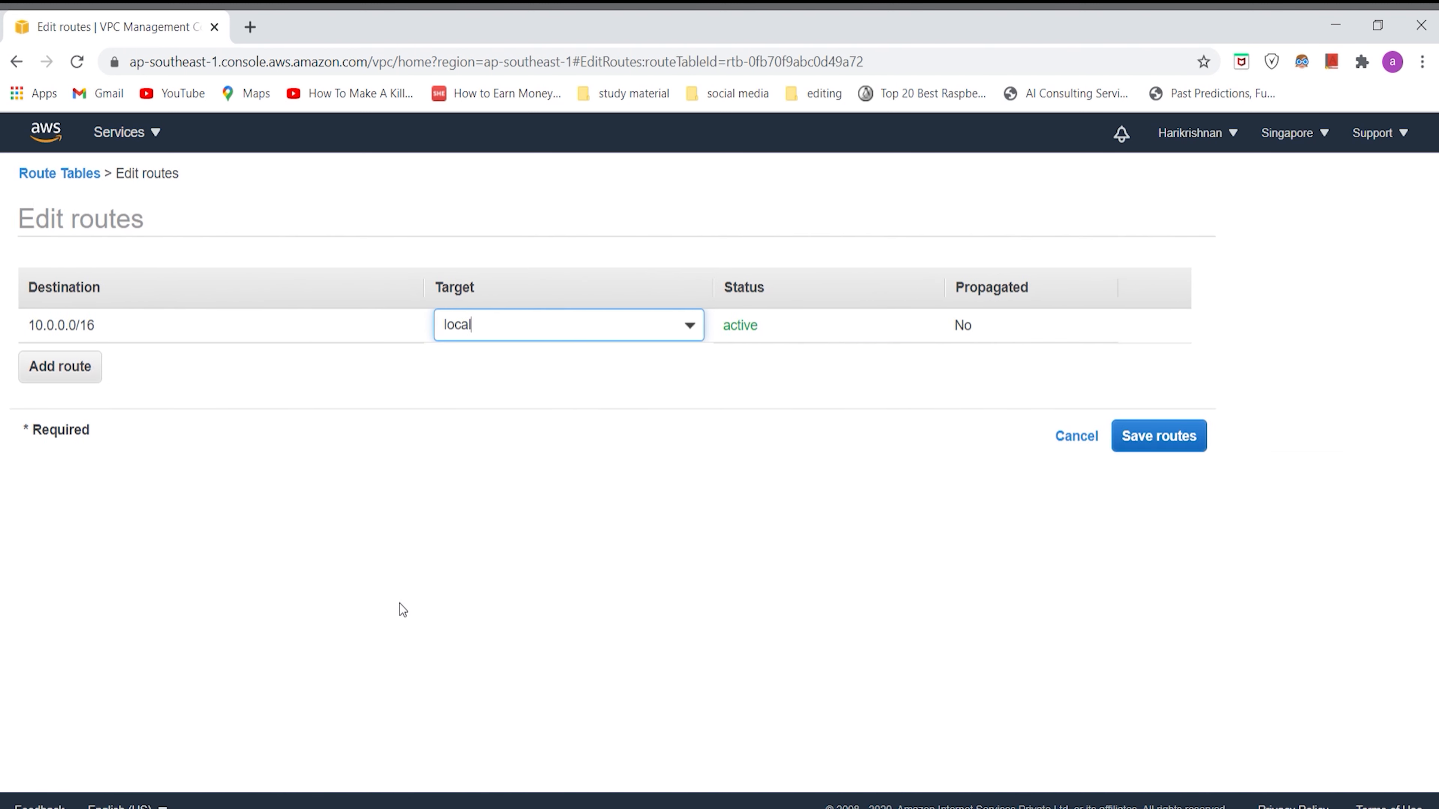
left_click(92, 385)
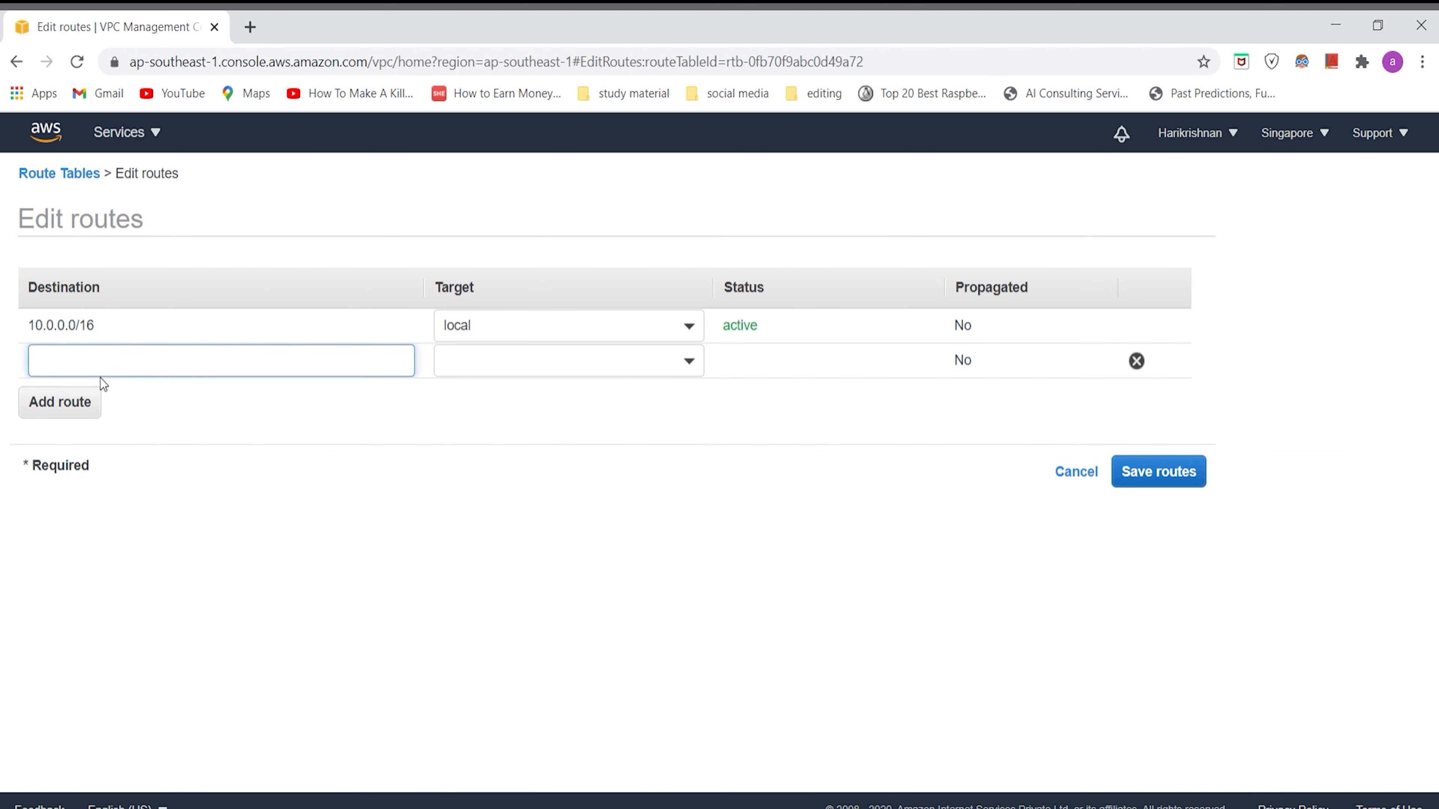
type("0.0.0.0")
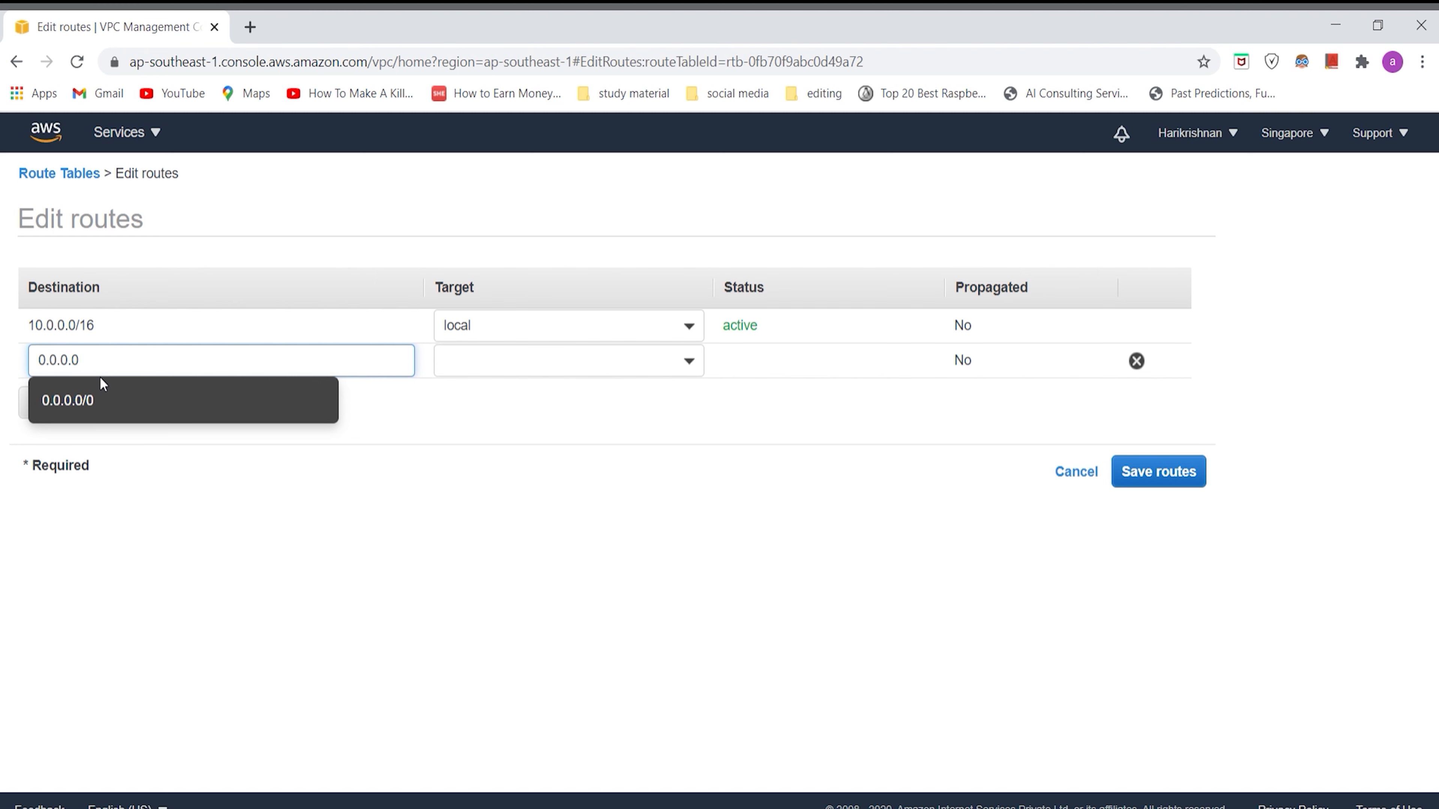
type("/0")
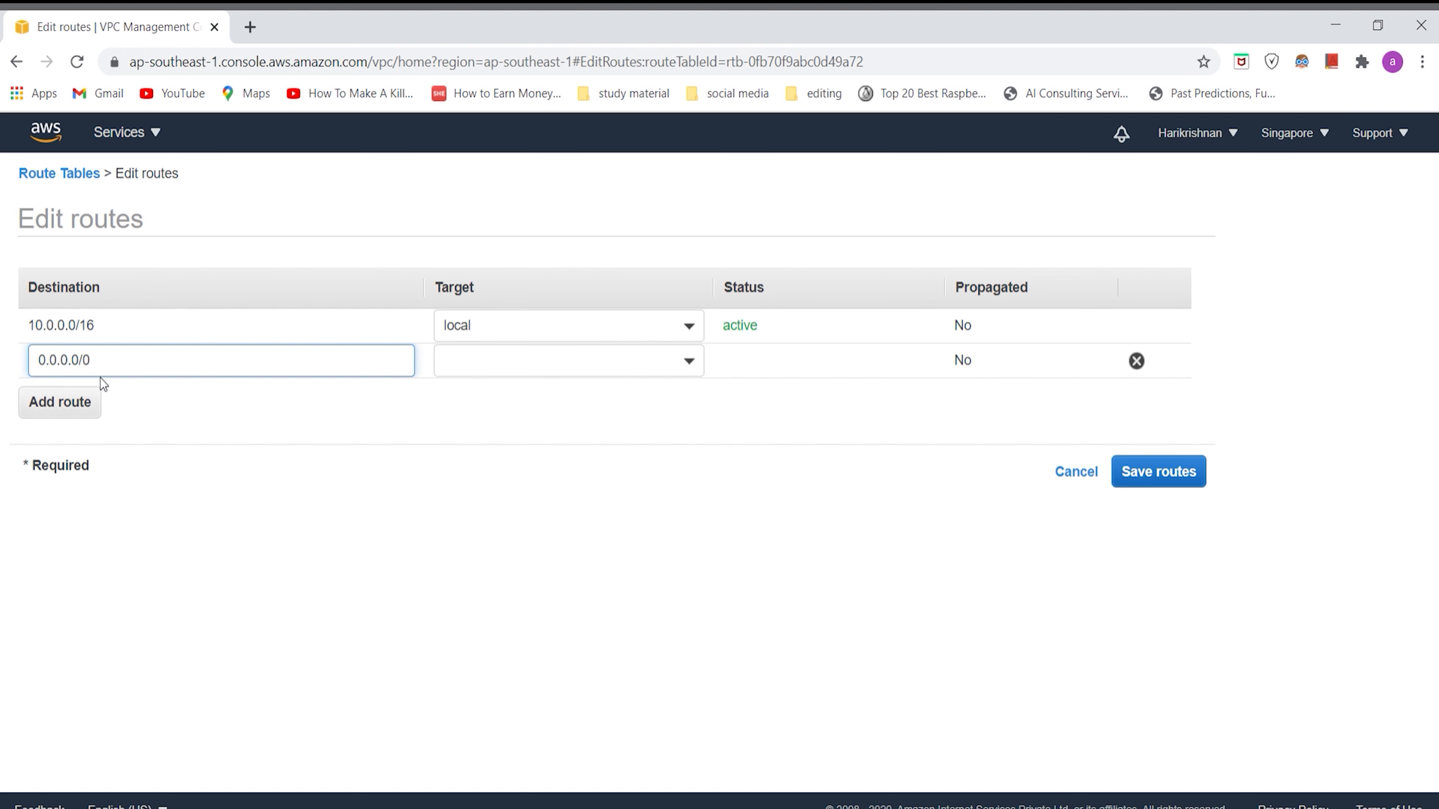
Step: Set the new route's target to the my-igw internet gateway and save the routes
left_click(622, 374)
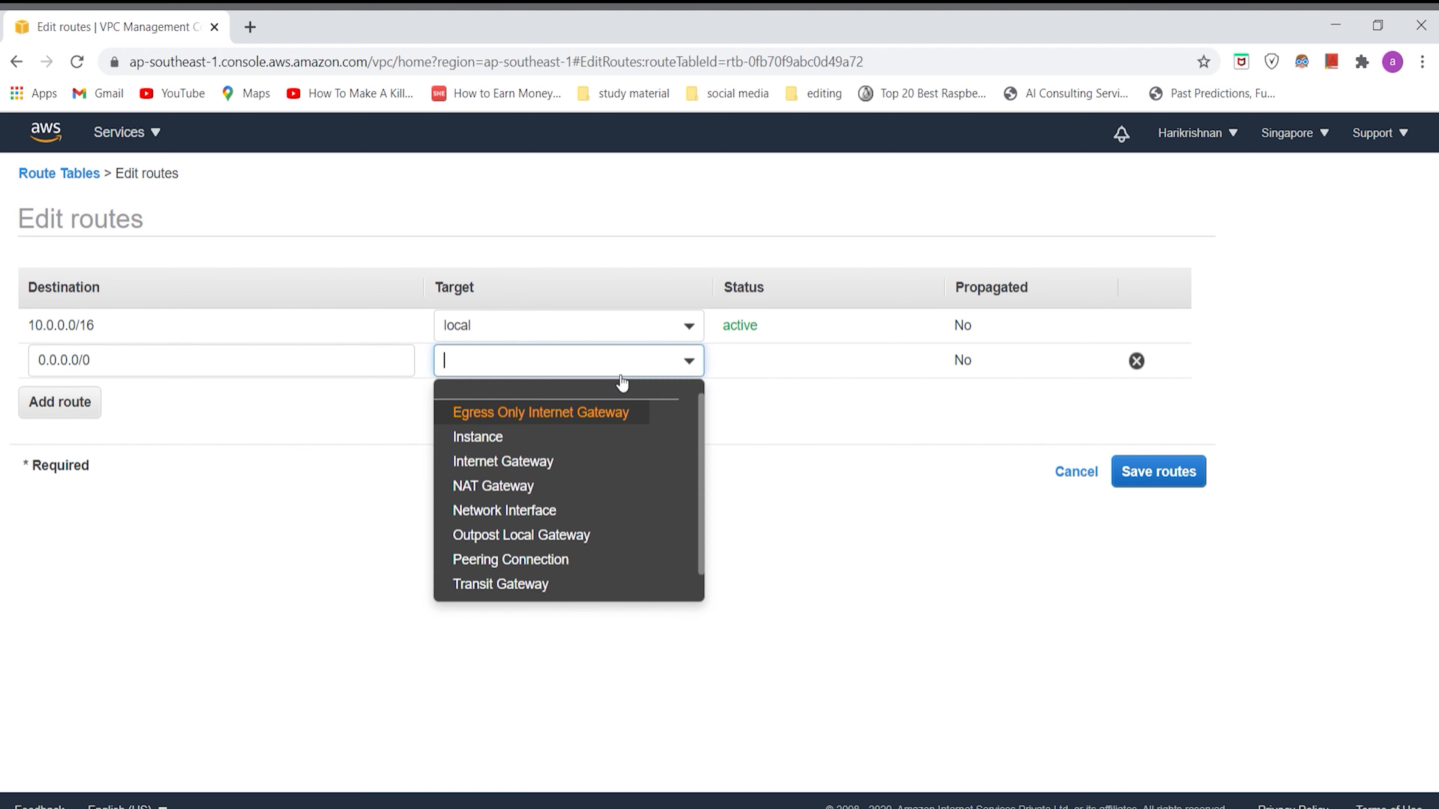
left_click(530, 461)
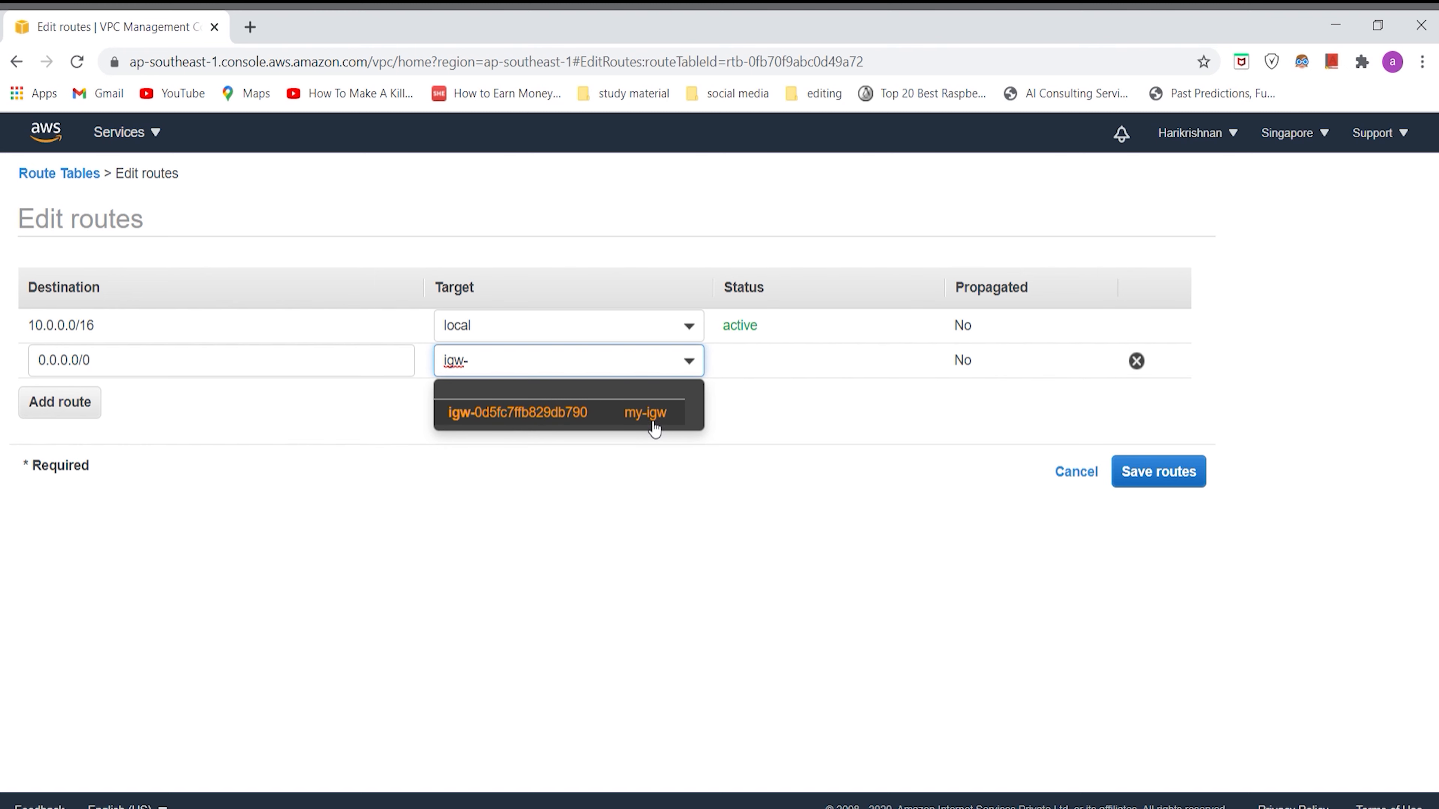
left_click(633, 422)
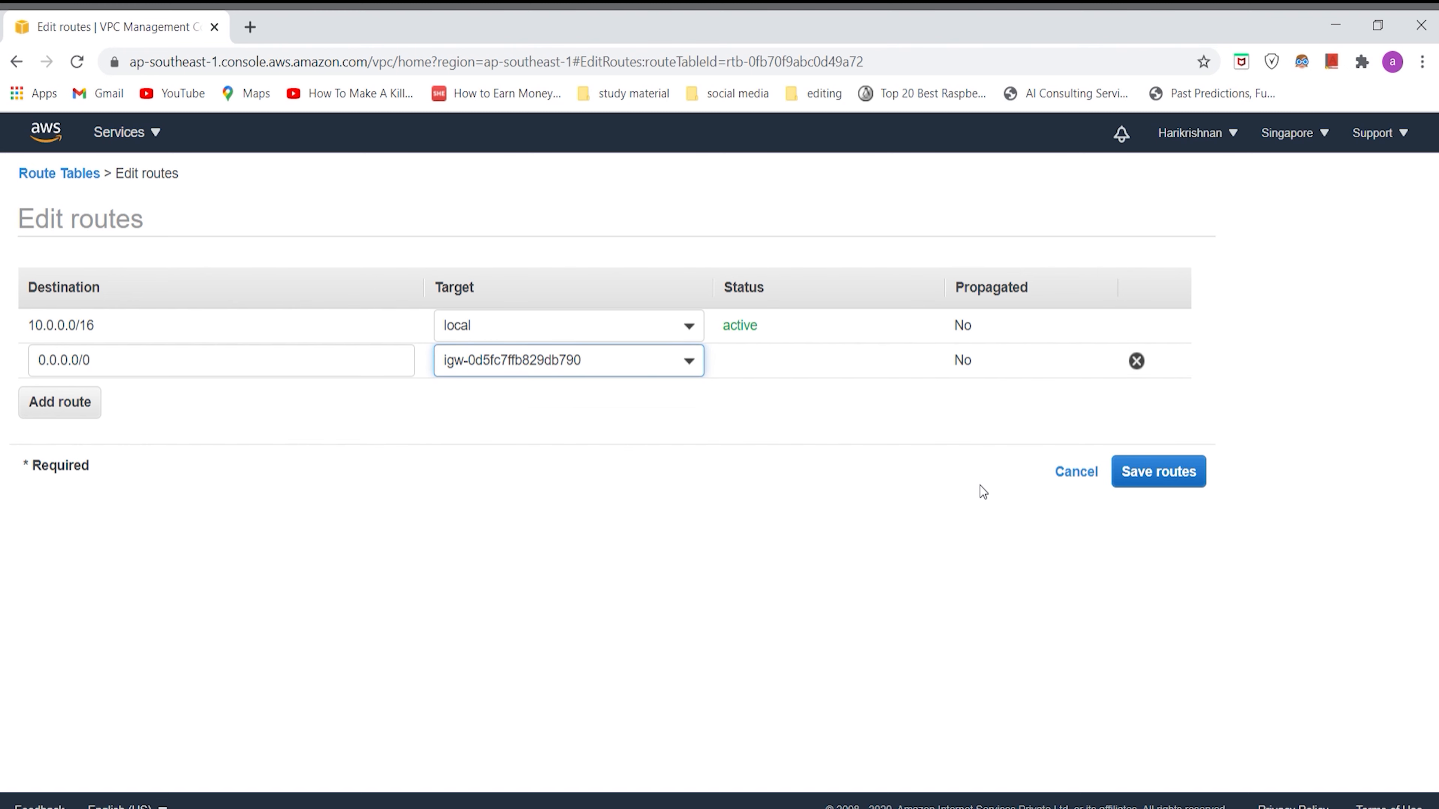
left_click(1182, 478)
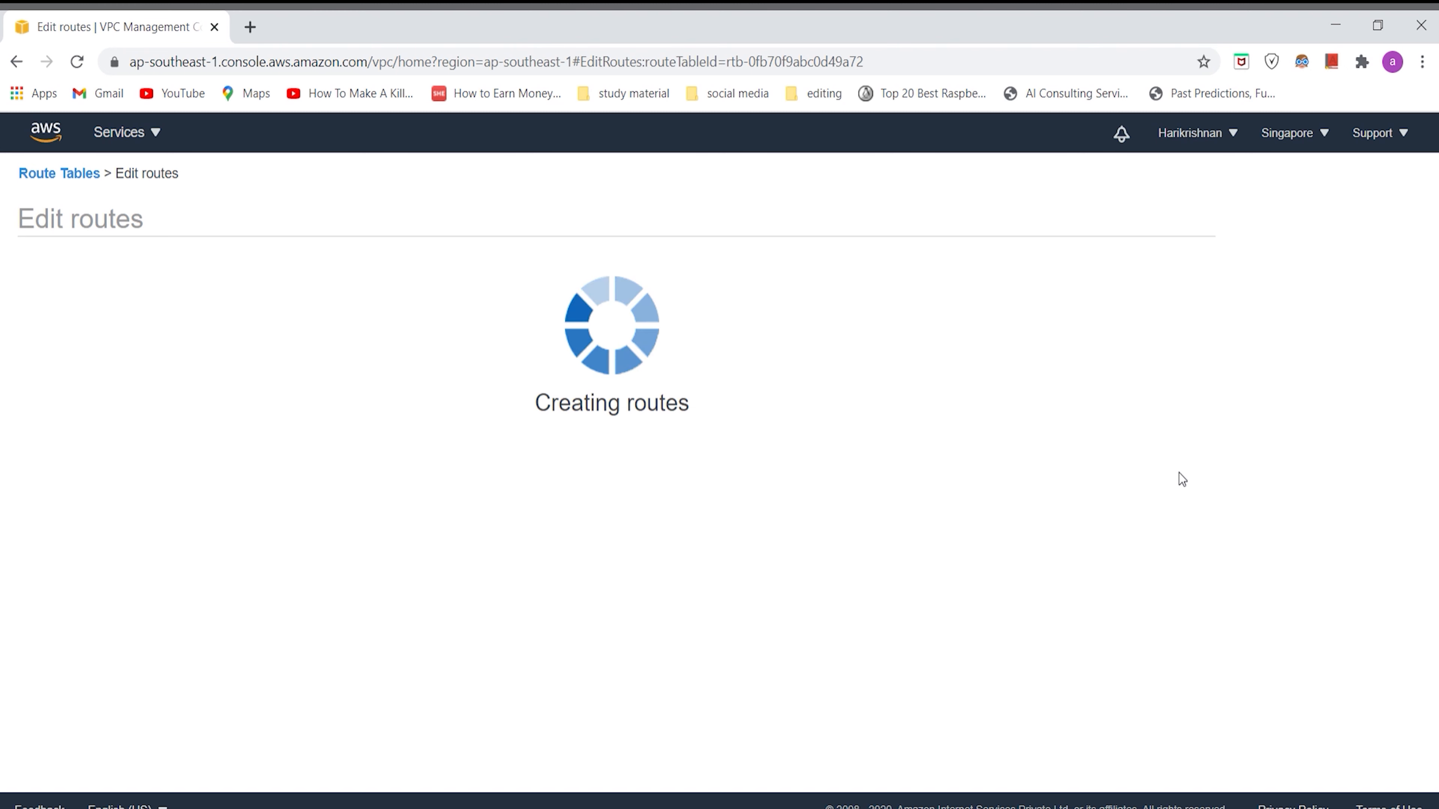
left_click(887, 346)
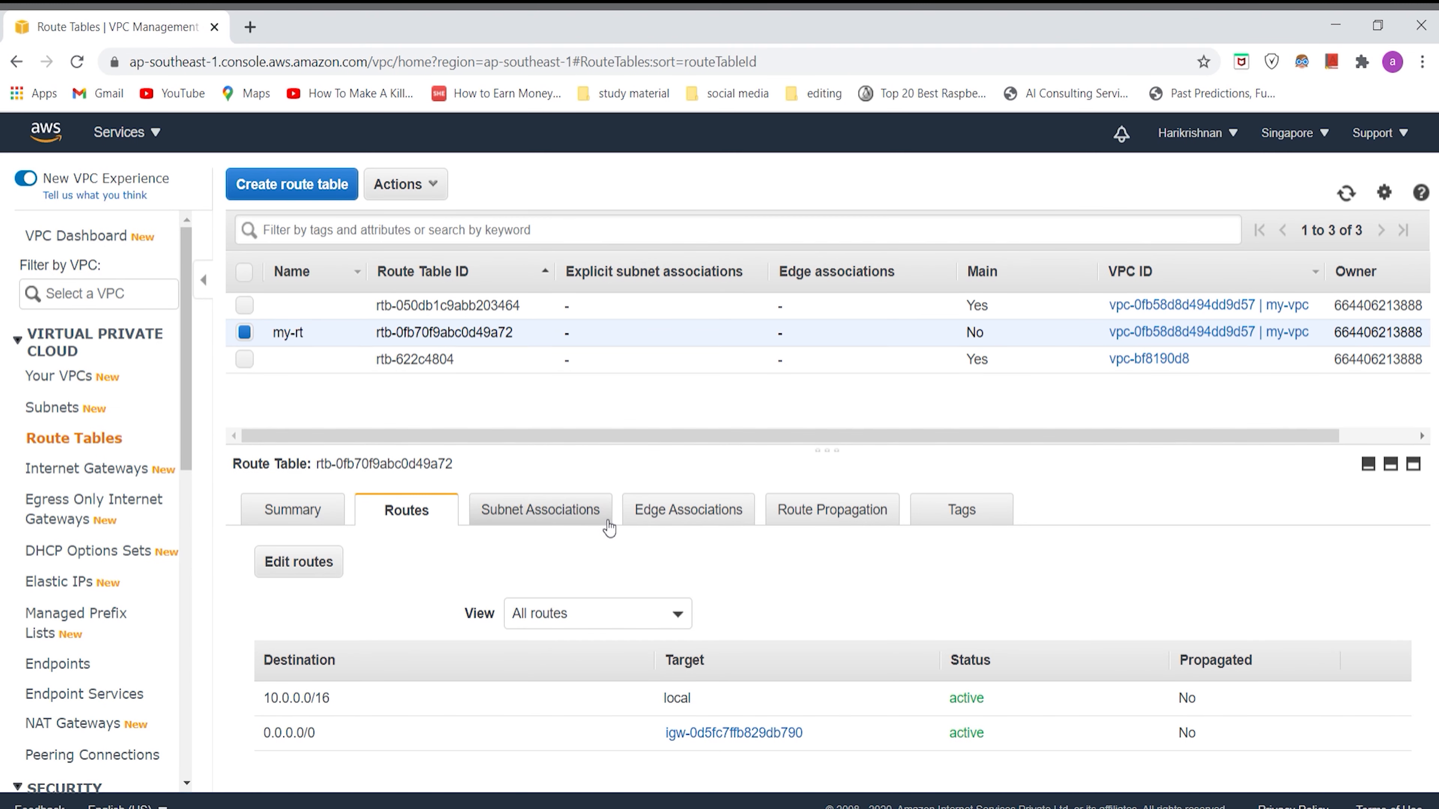
Step: Associate the my-sub subnet with the my-rt route table and save the association
left_click(517, 511)
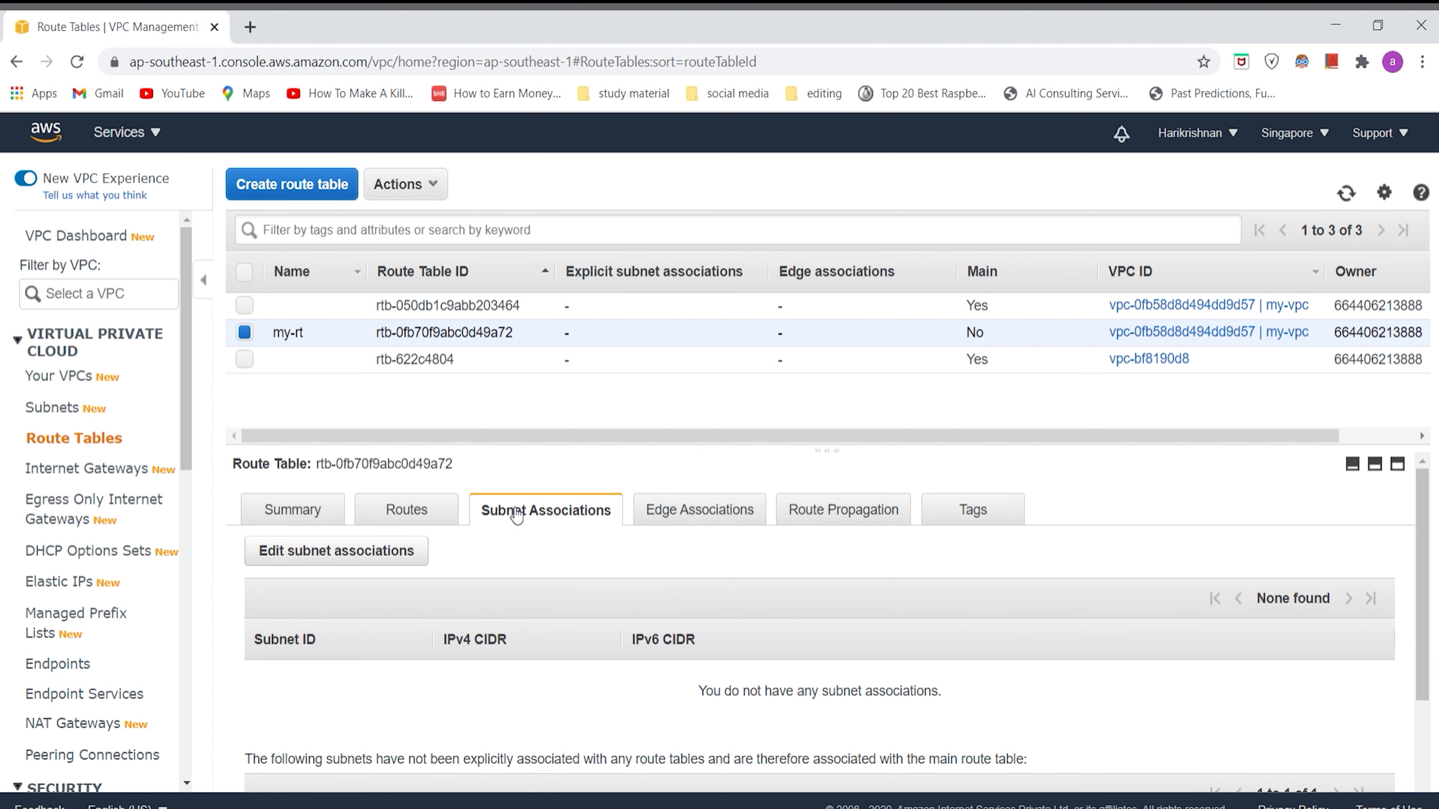
scroll(570, 565, "down", 3)
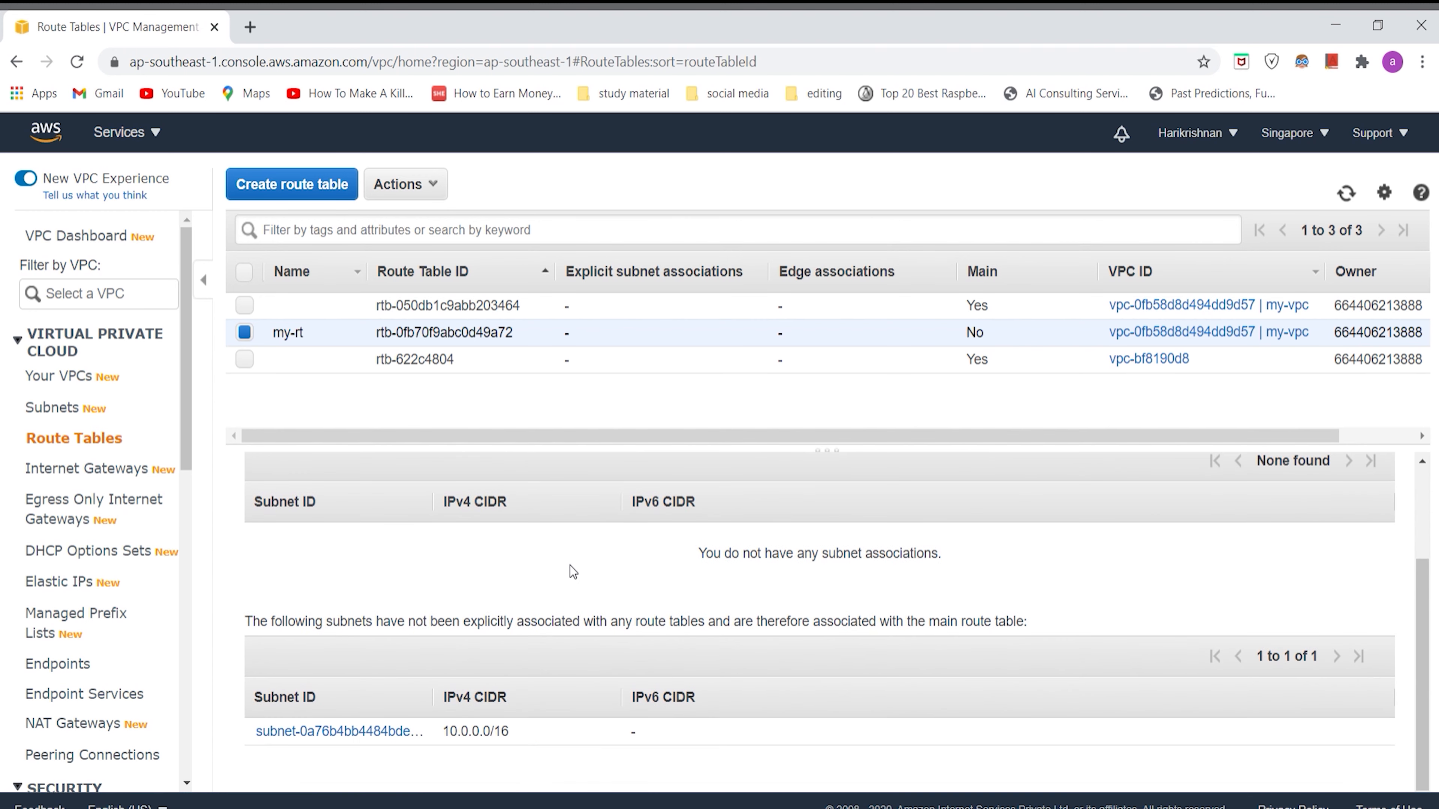
scroll(657, 679, "up", 3)
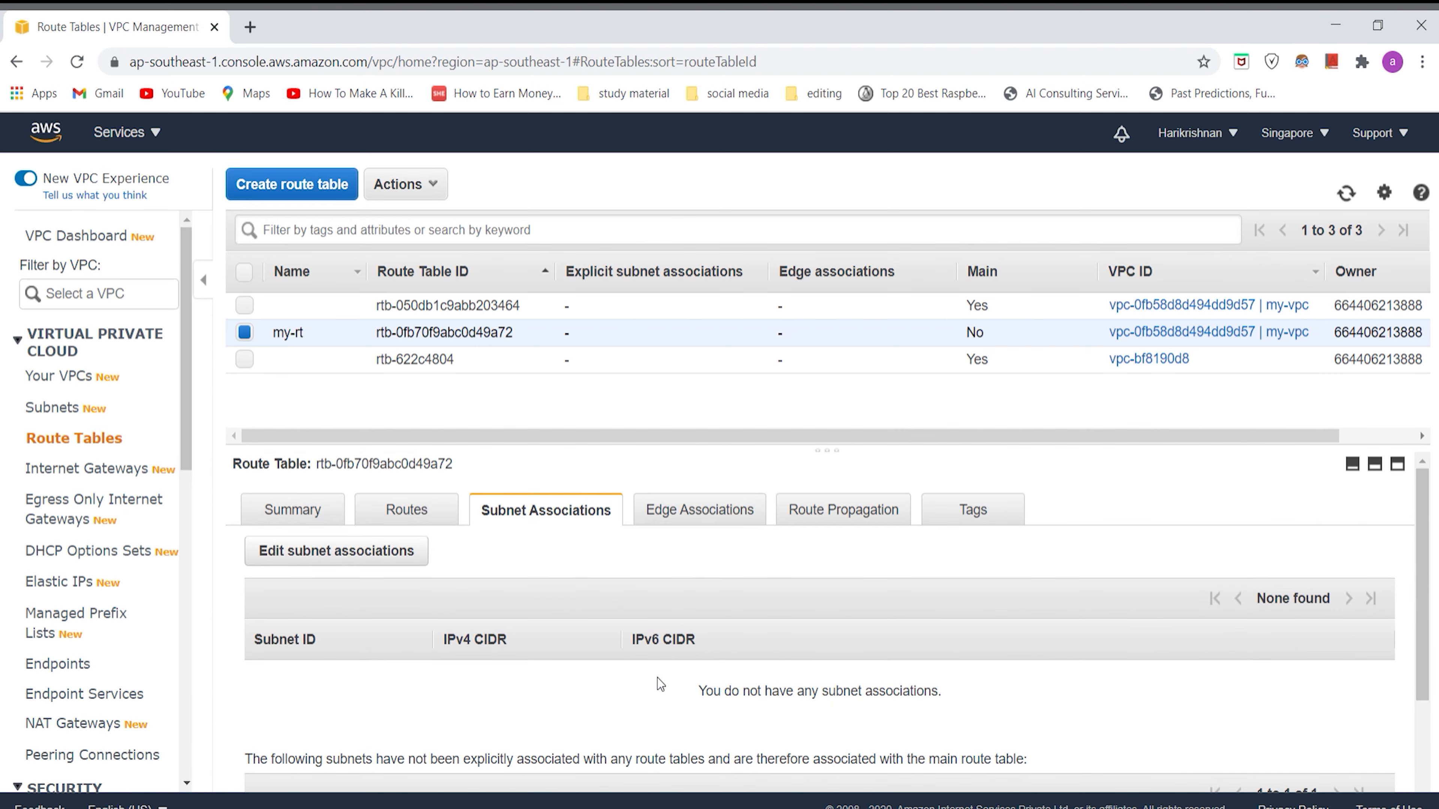
left_click(402, 558)
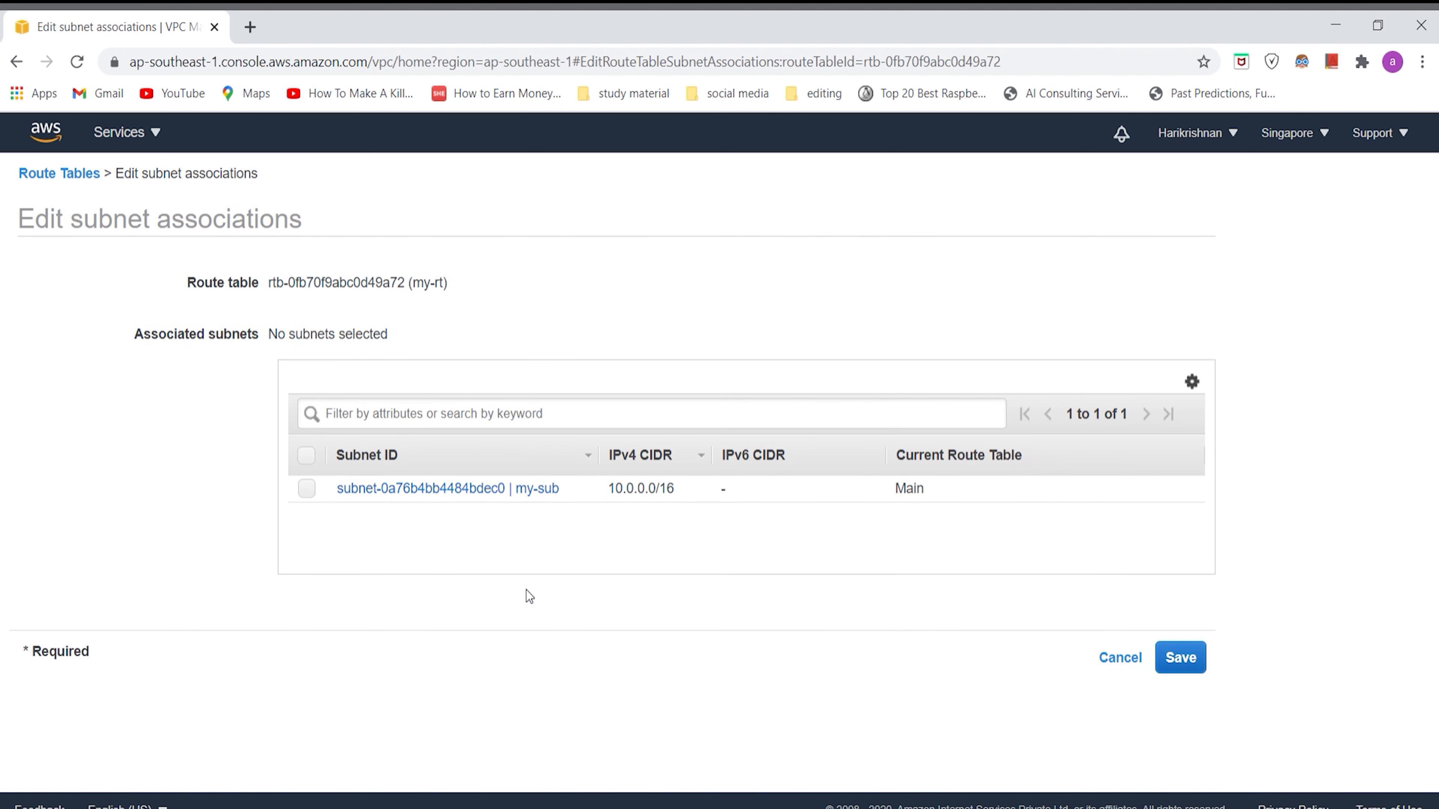
left_click(306, 489)
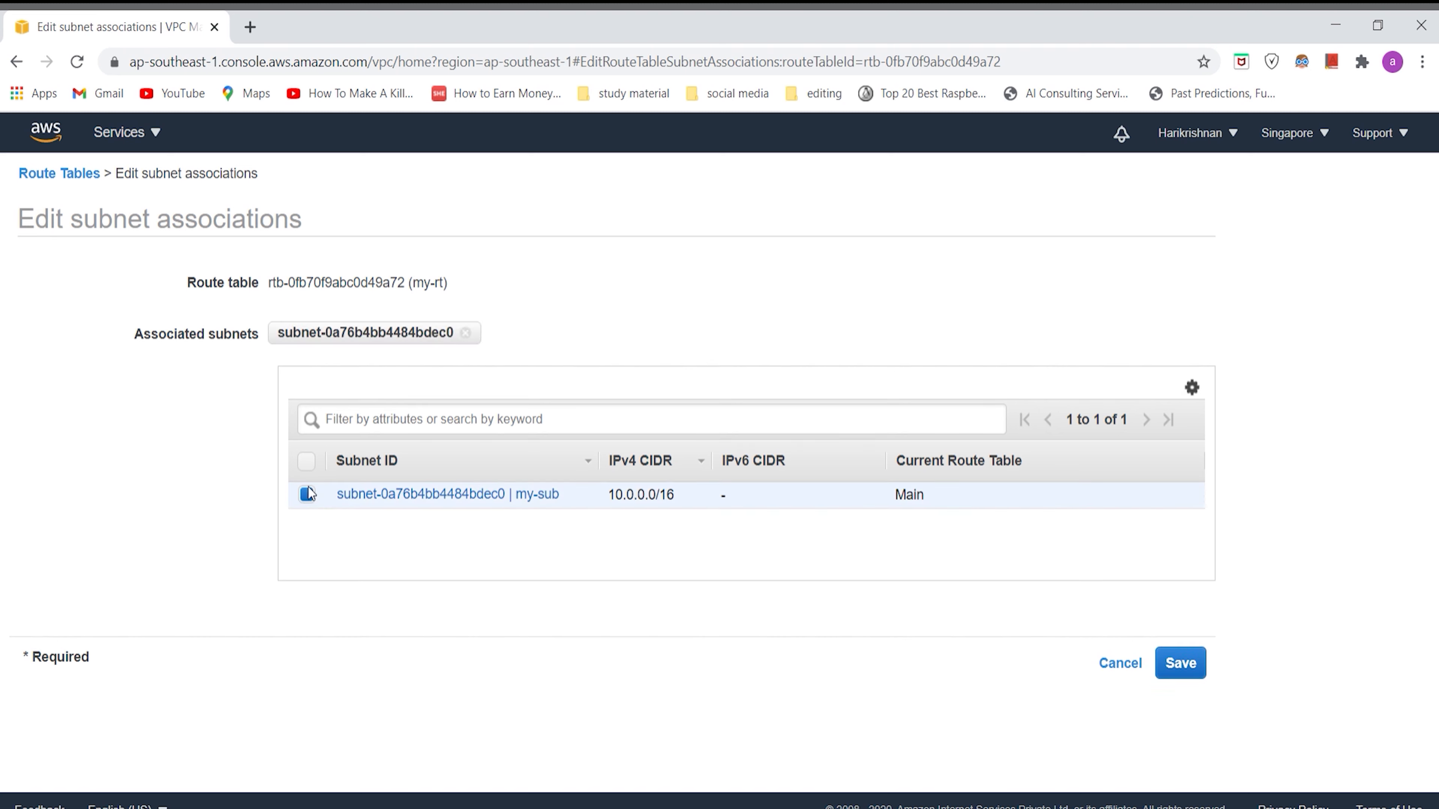
left_click(1190, 666)
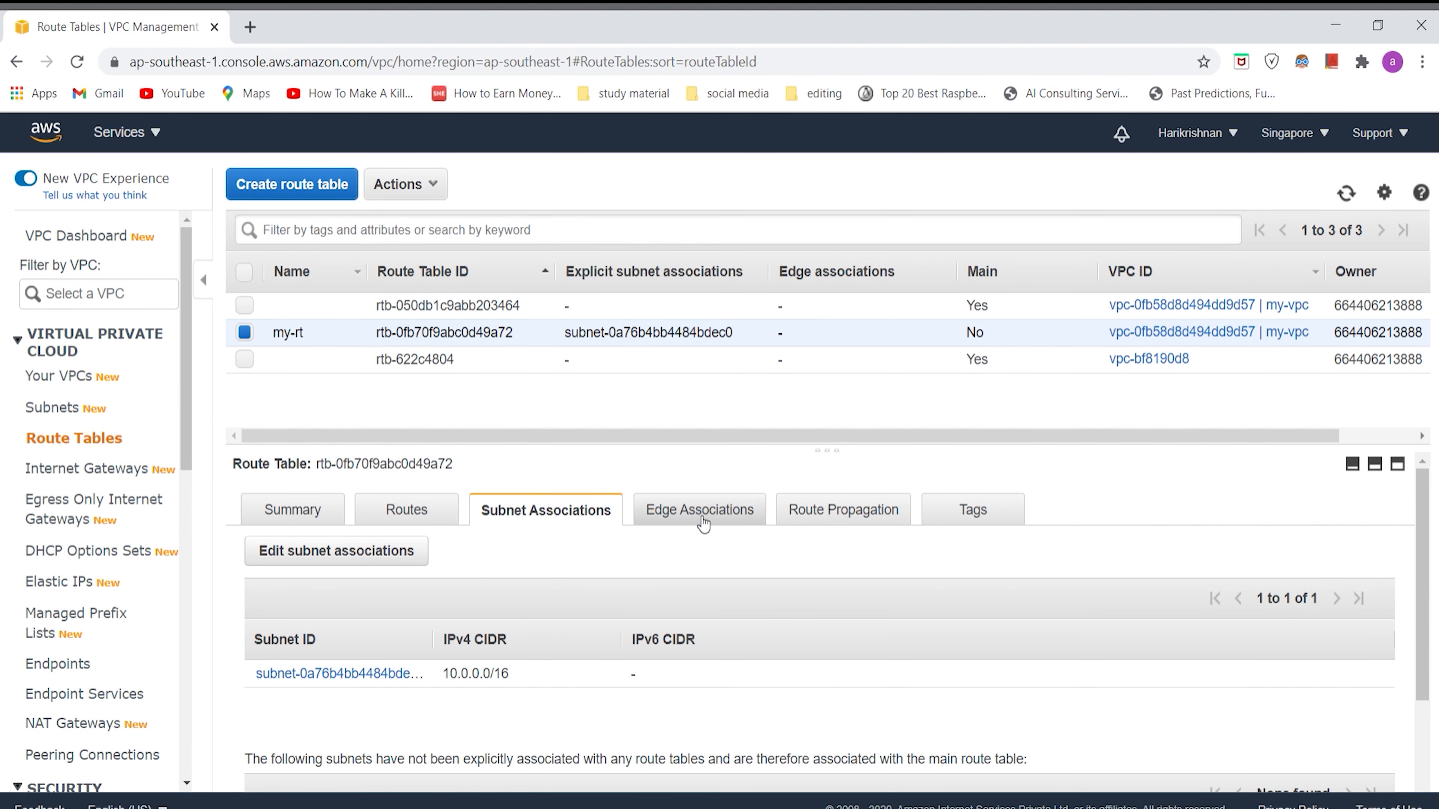
Step: Review the my-rt subnet associations and the lists of VPCs, subnets and internet gateways
scroll(604, 589, "down", 2)
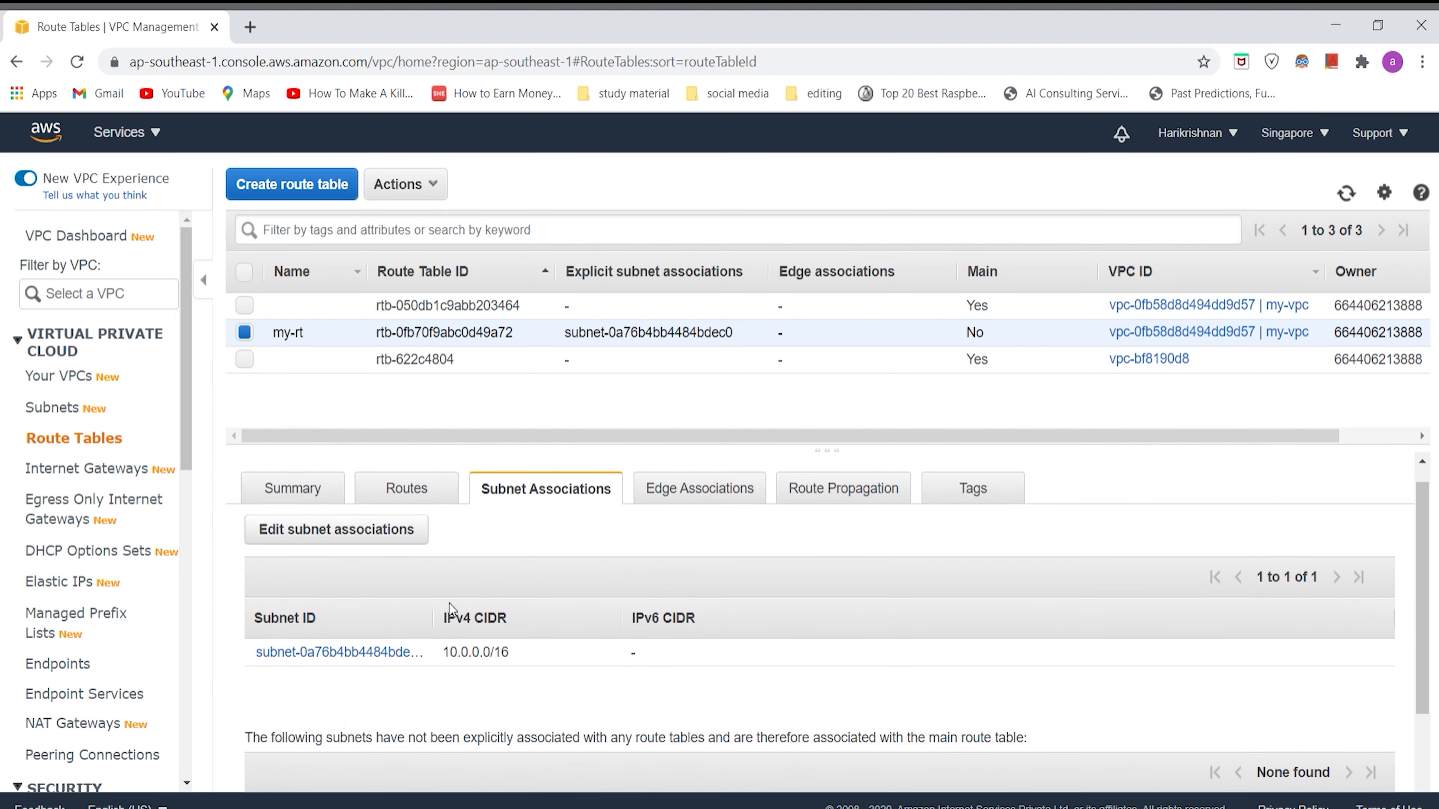
scroll(450, 604, "down", 2)
scroll(449, 604, "up", 2)
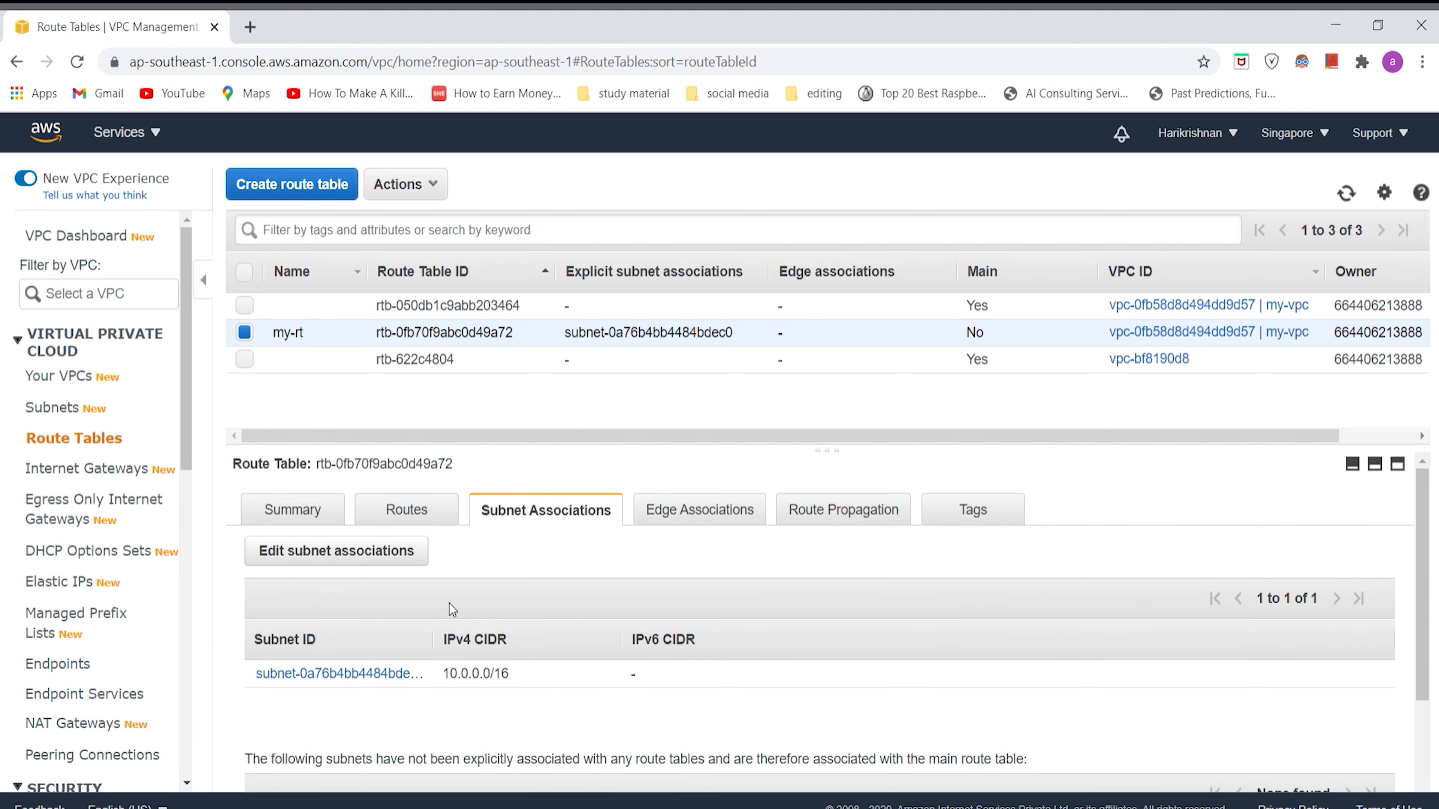
left_click(57, 379)
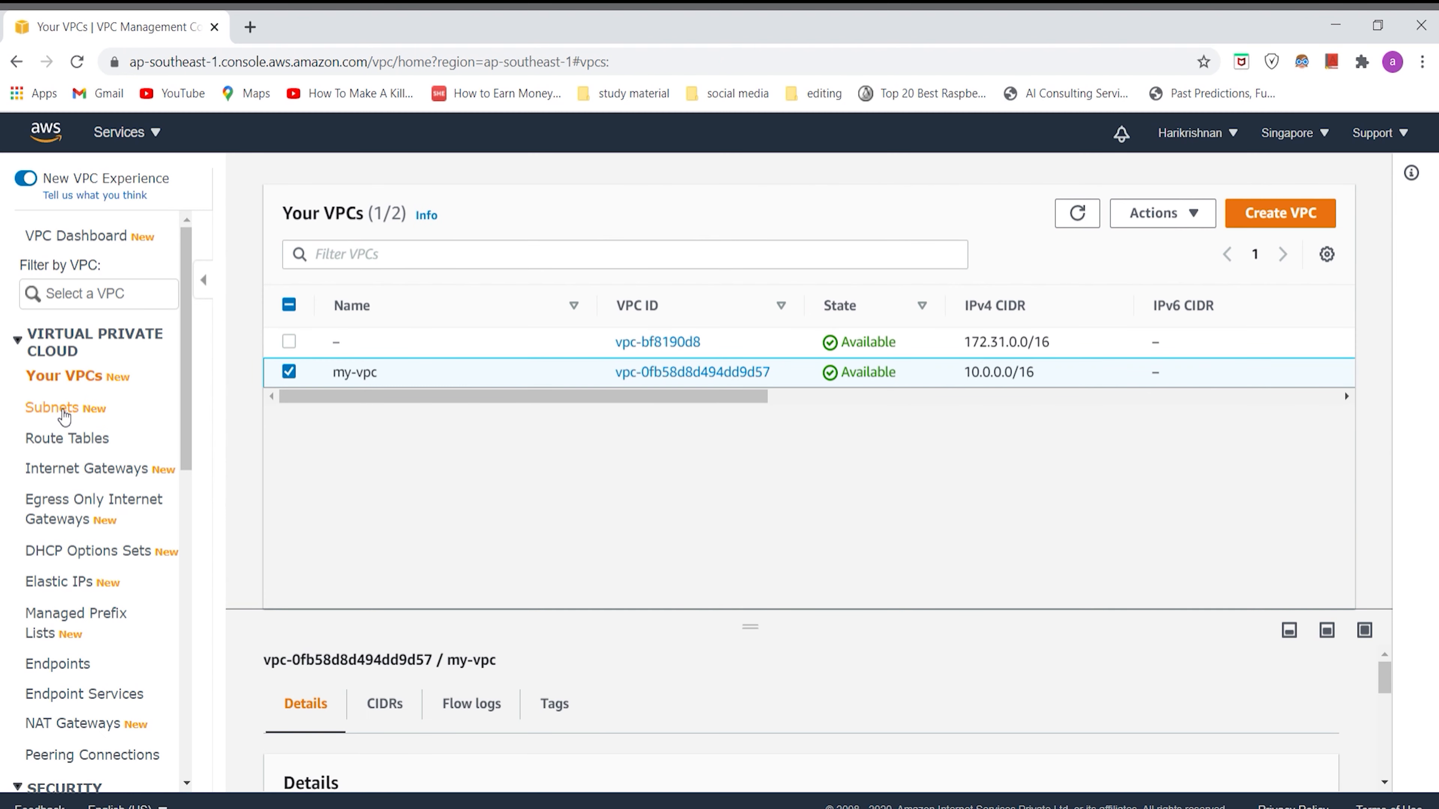
left_click(63, 412)
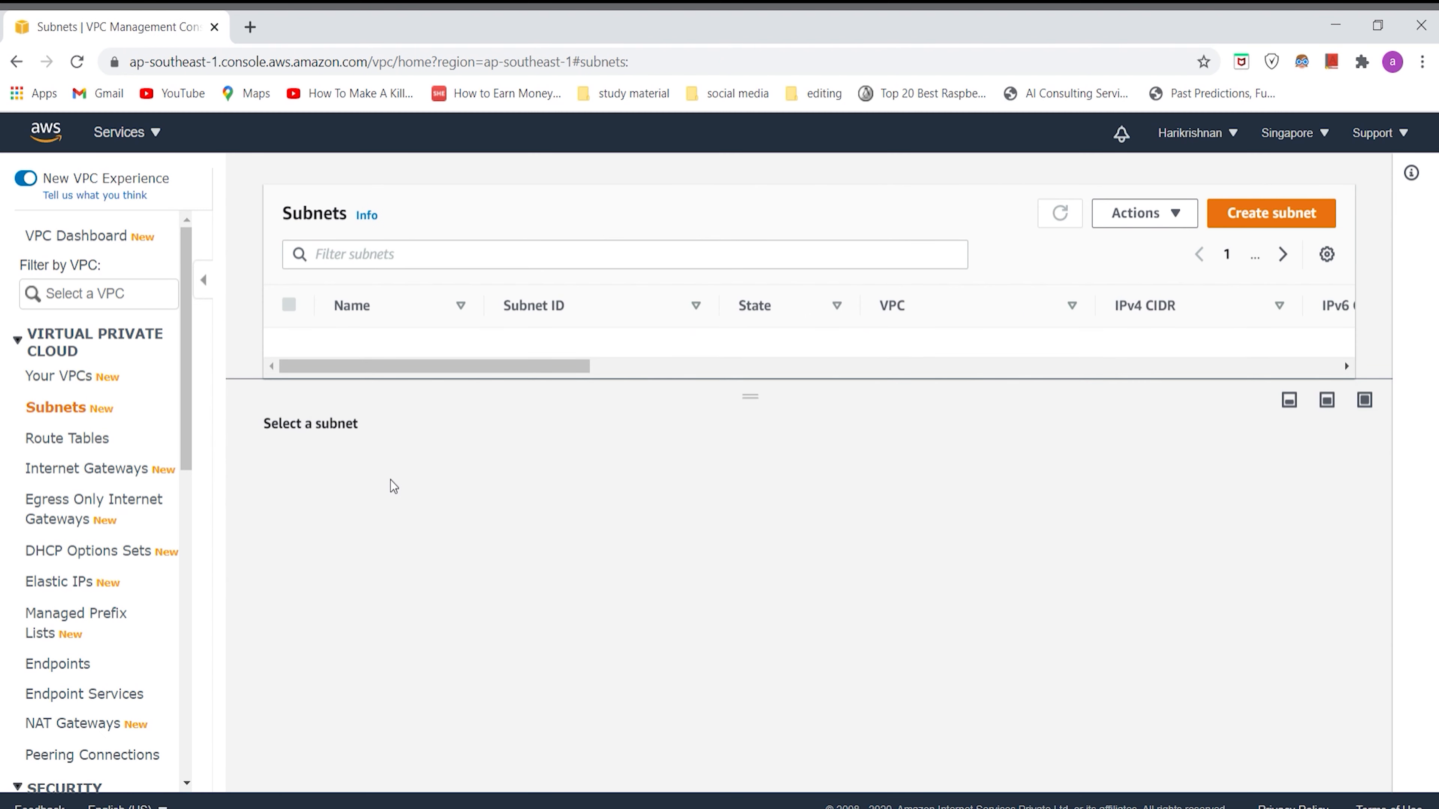
left_click(75, 470)
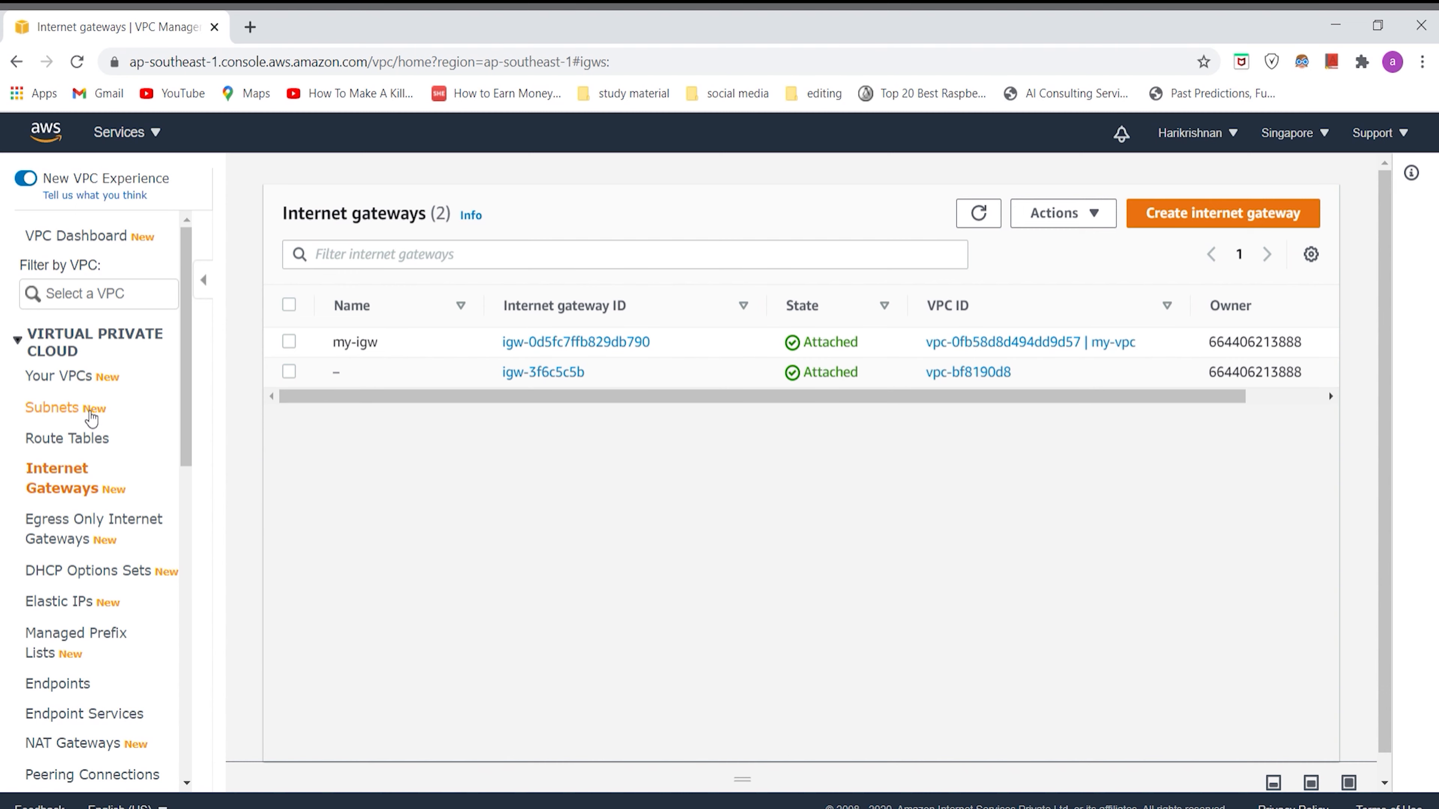
Step: Switch from the VPC console to the EC2 instances list and start launching a new instance
left_click(83, 439)
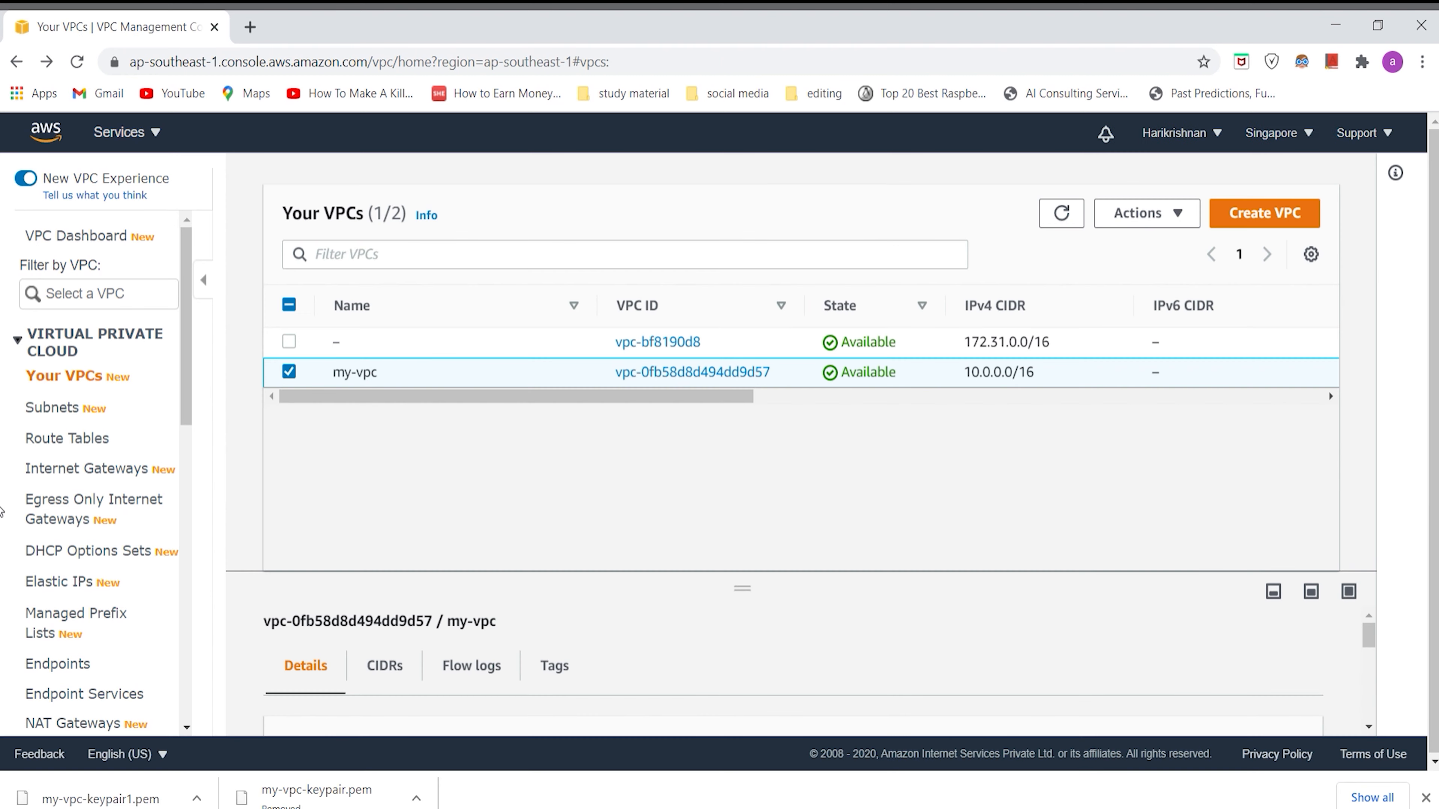
left_click(124, 142)
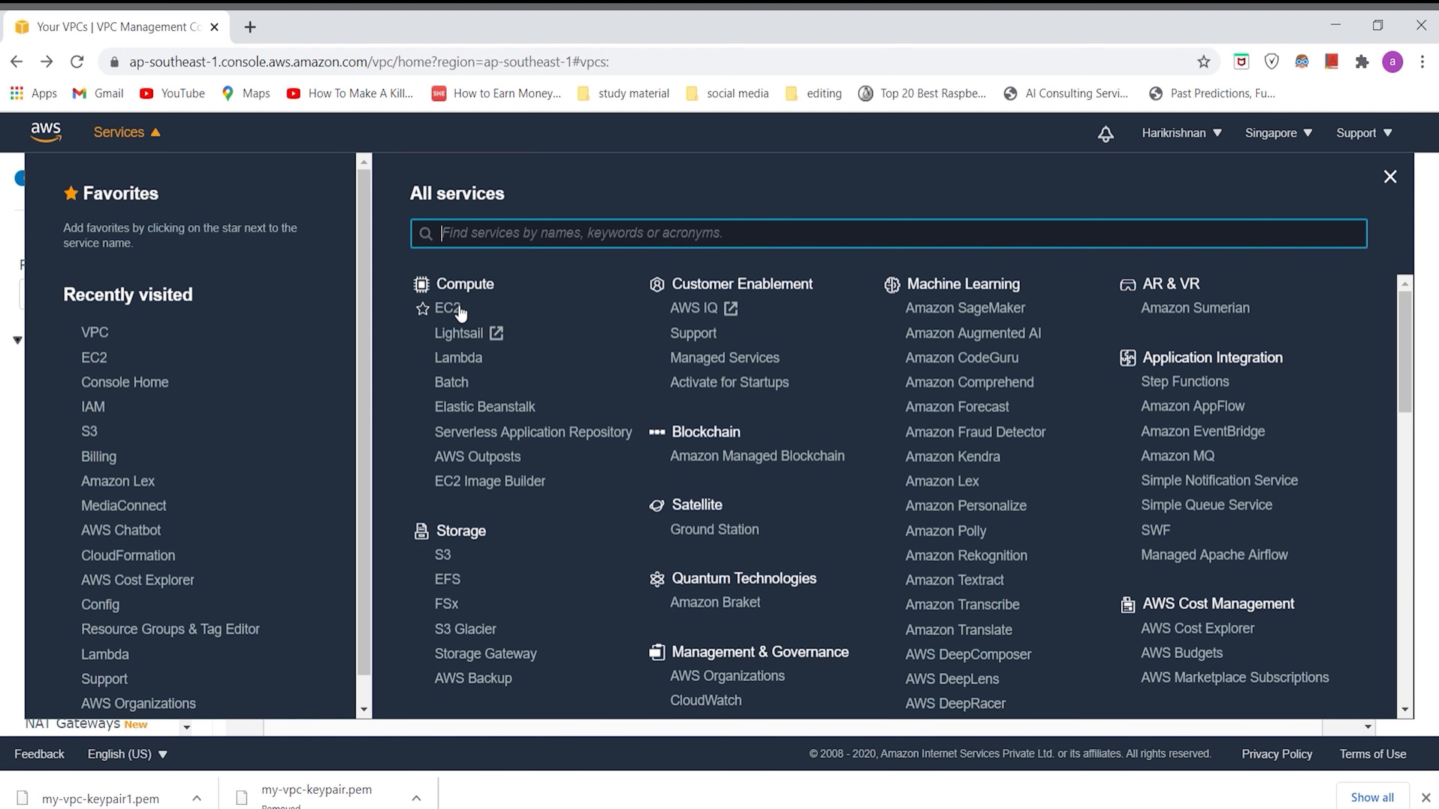
left_click(447, 308)
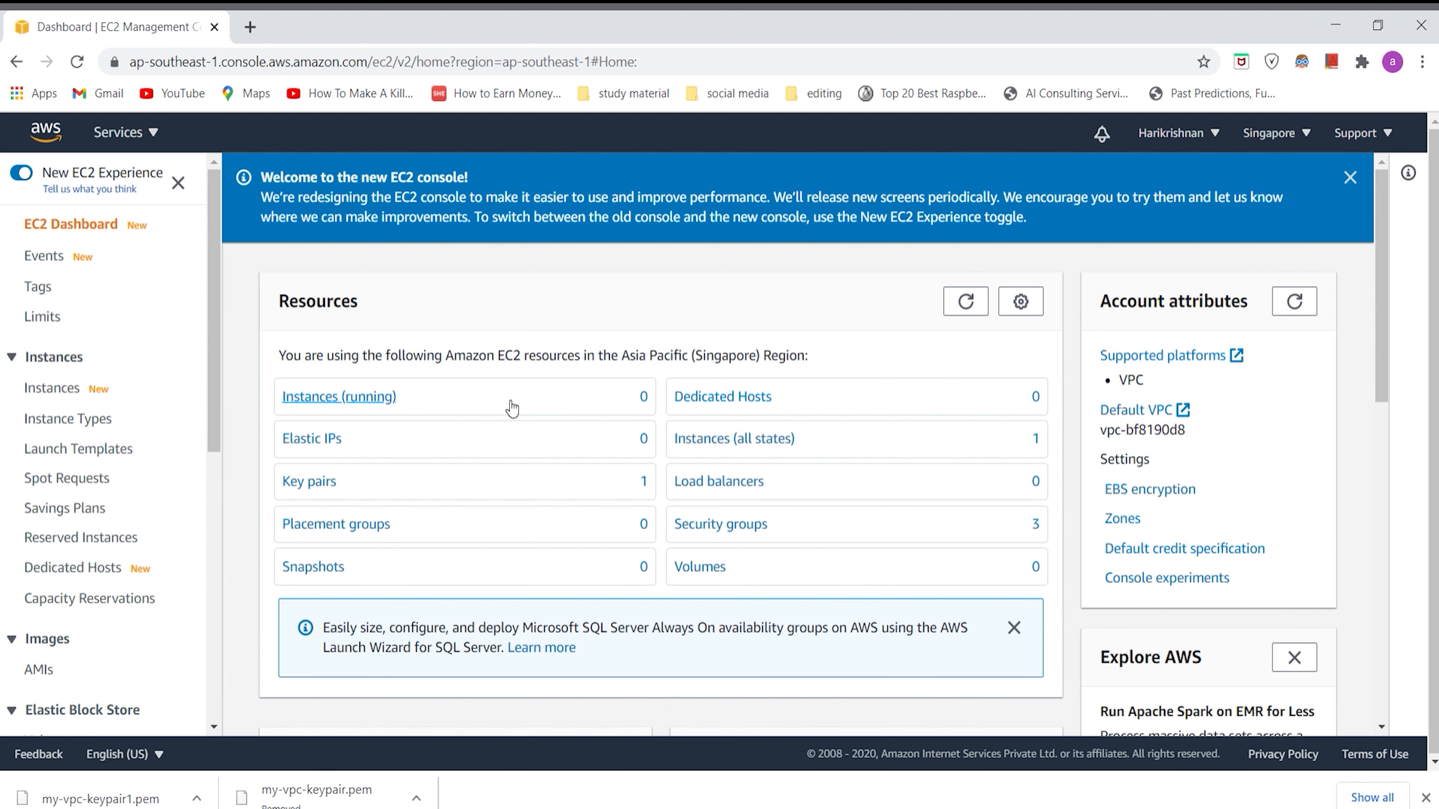
left_click(74, 391)
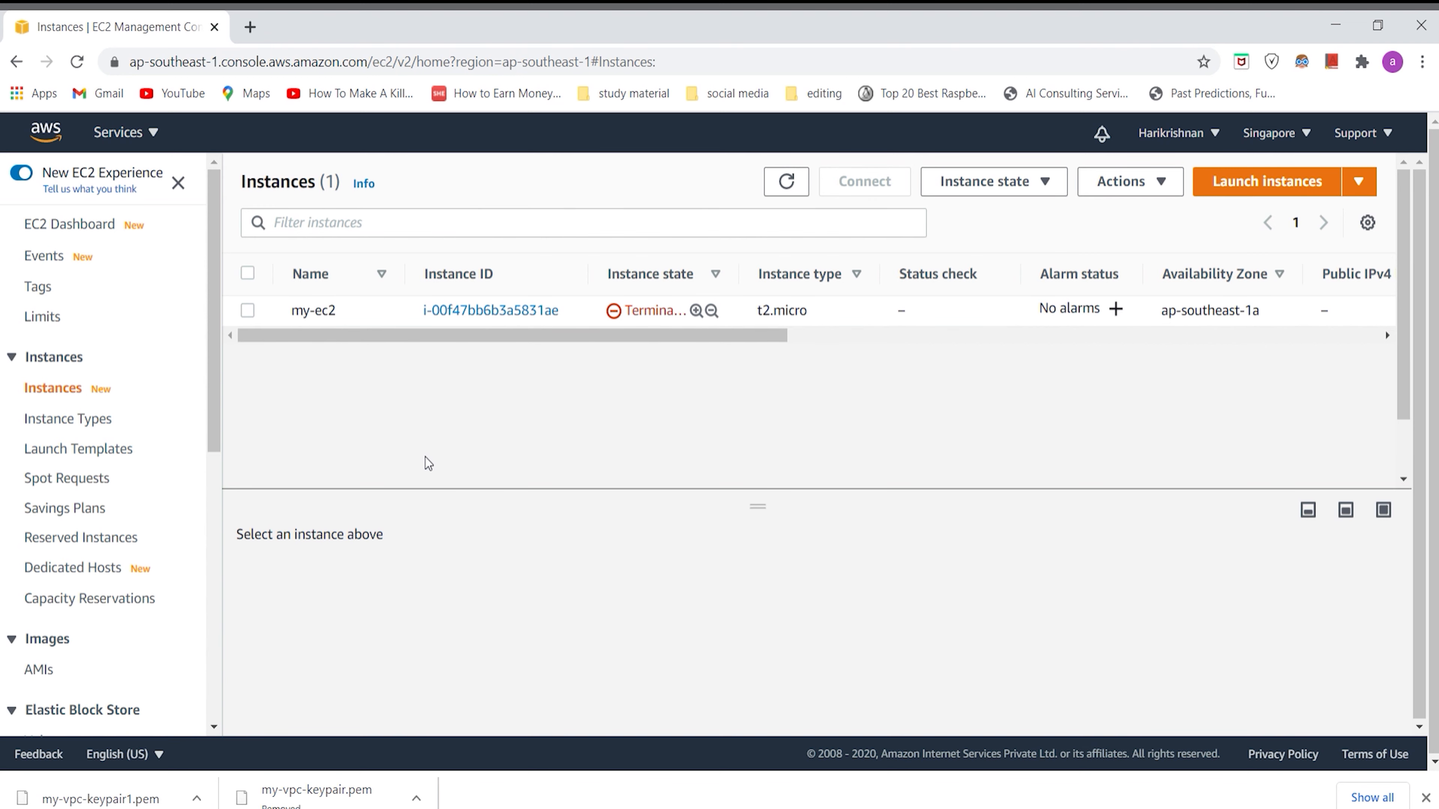
left_click(1297, 181)
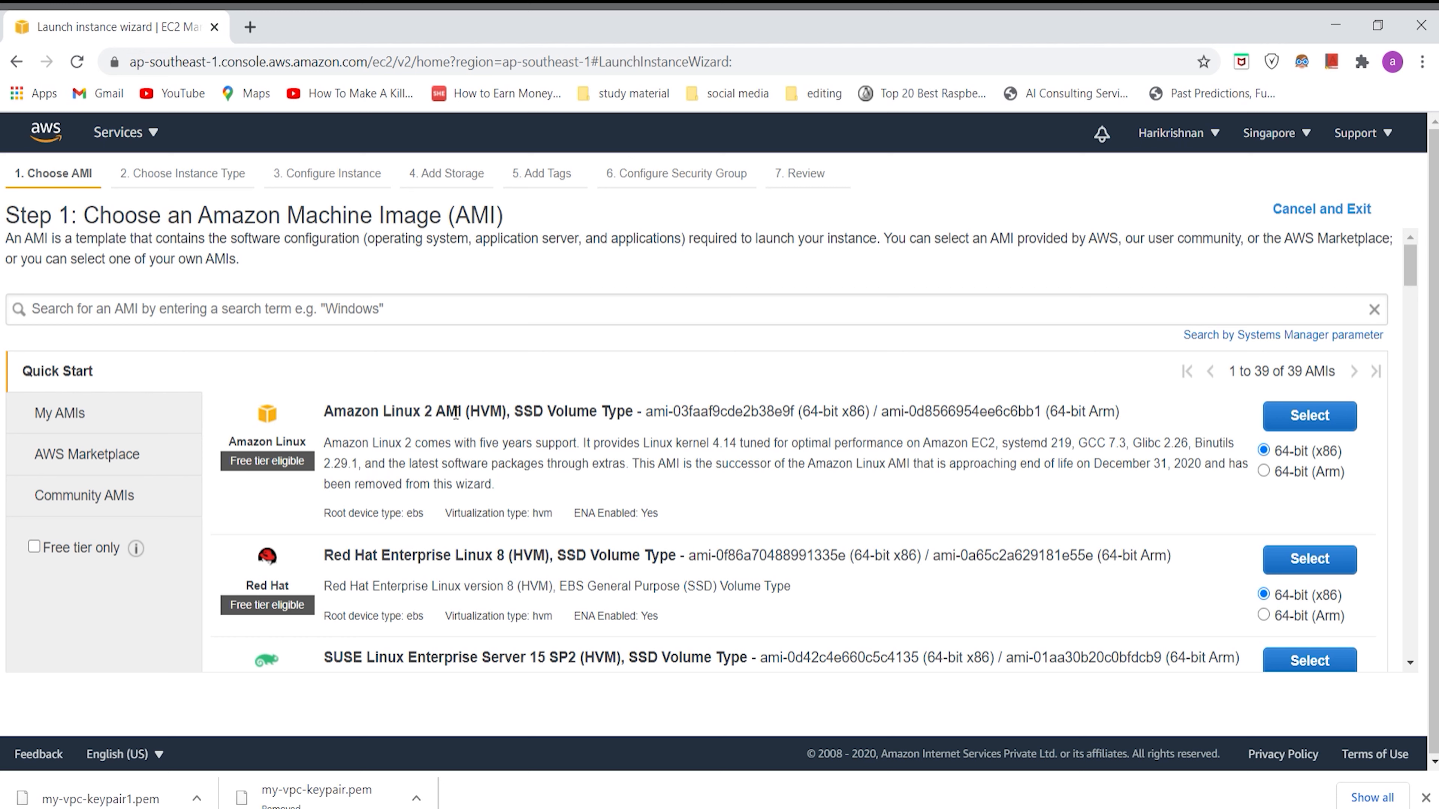
Step: Choose the Microsoft Windows Server 2019 Base machine image for the new instance
scroll(436, 620, "down", 2)
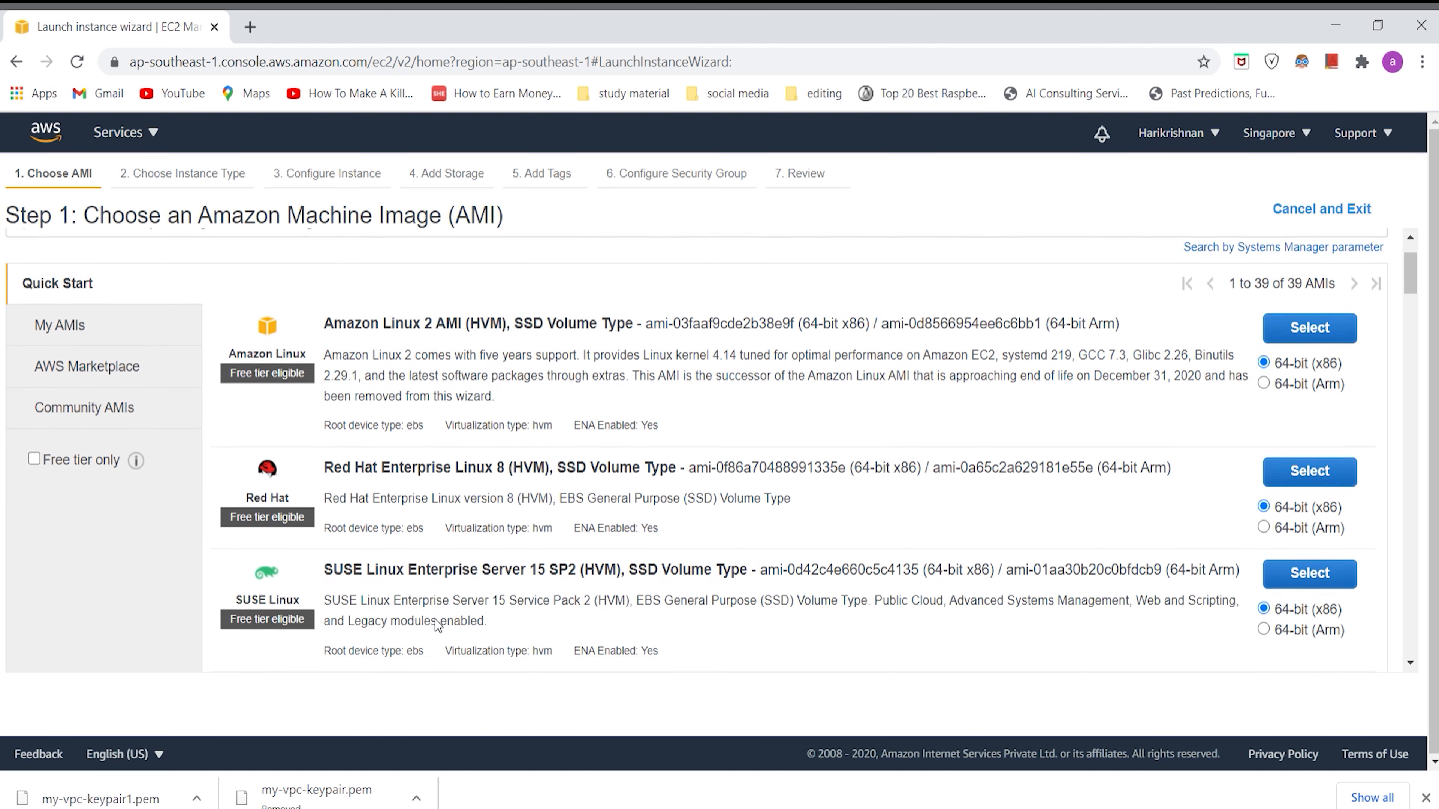
scroll(436, 620, "down", 8)
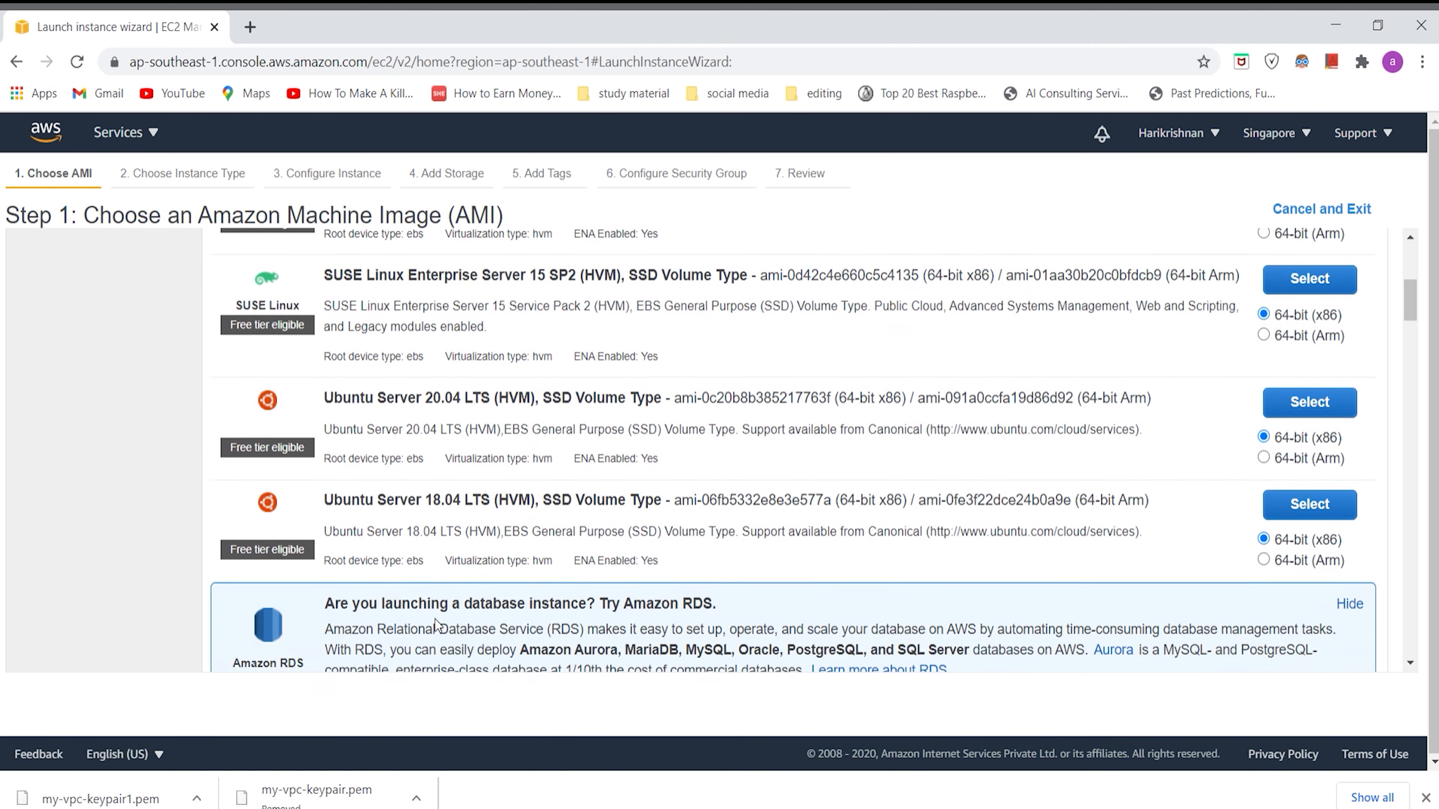
scroll(437, 625, "down", 2)
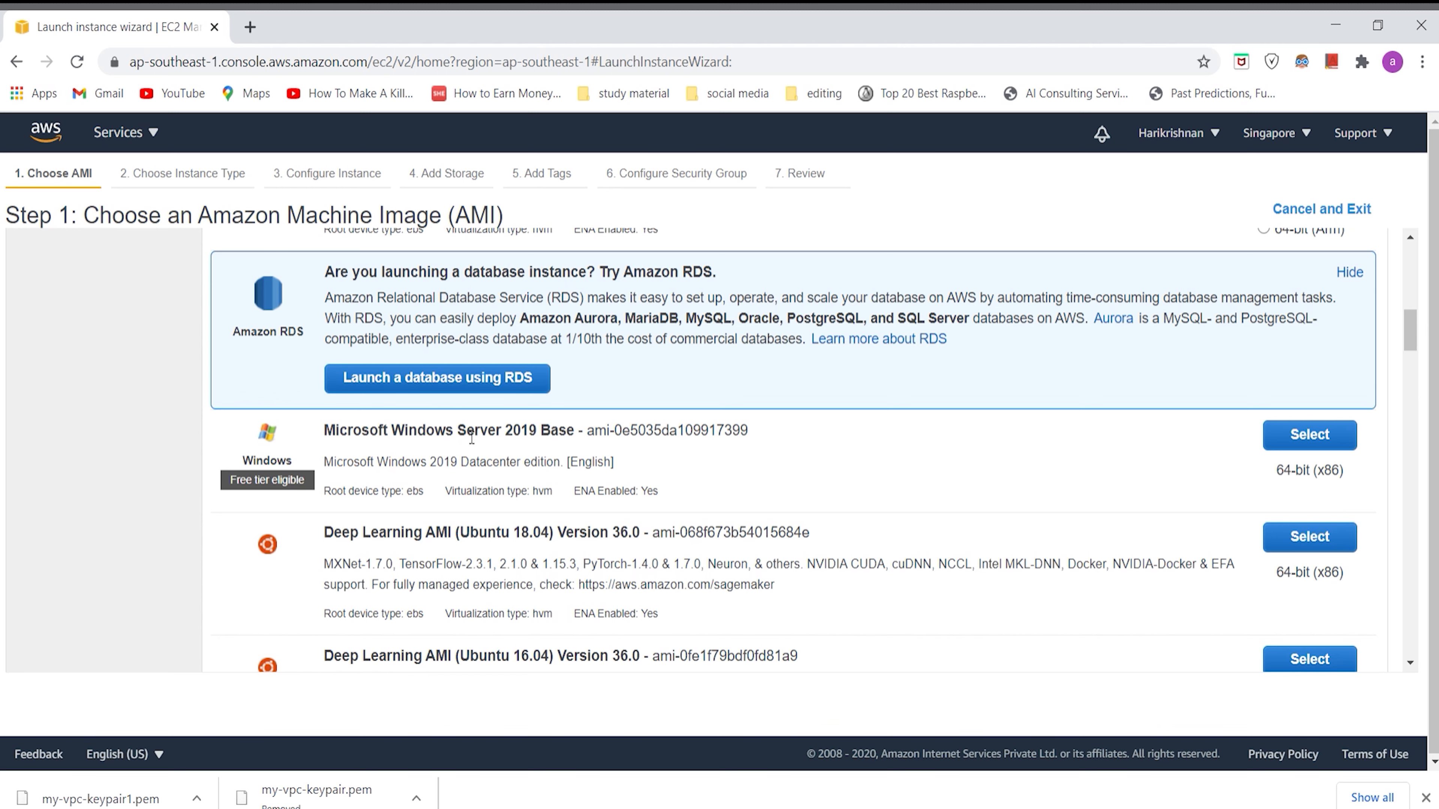
left_click(1293, 438)
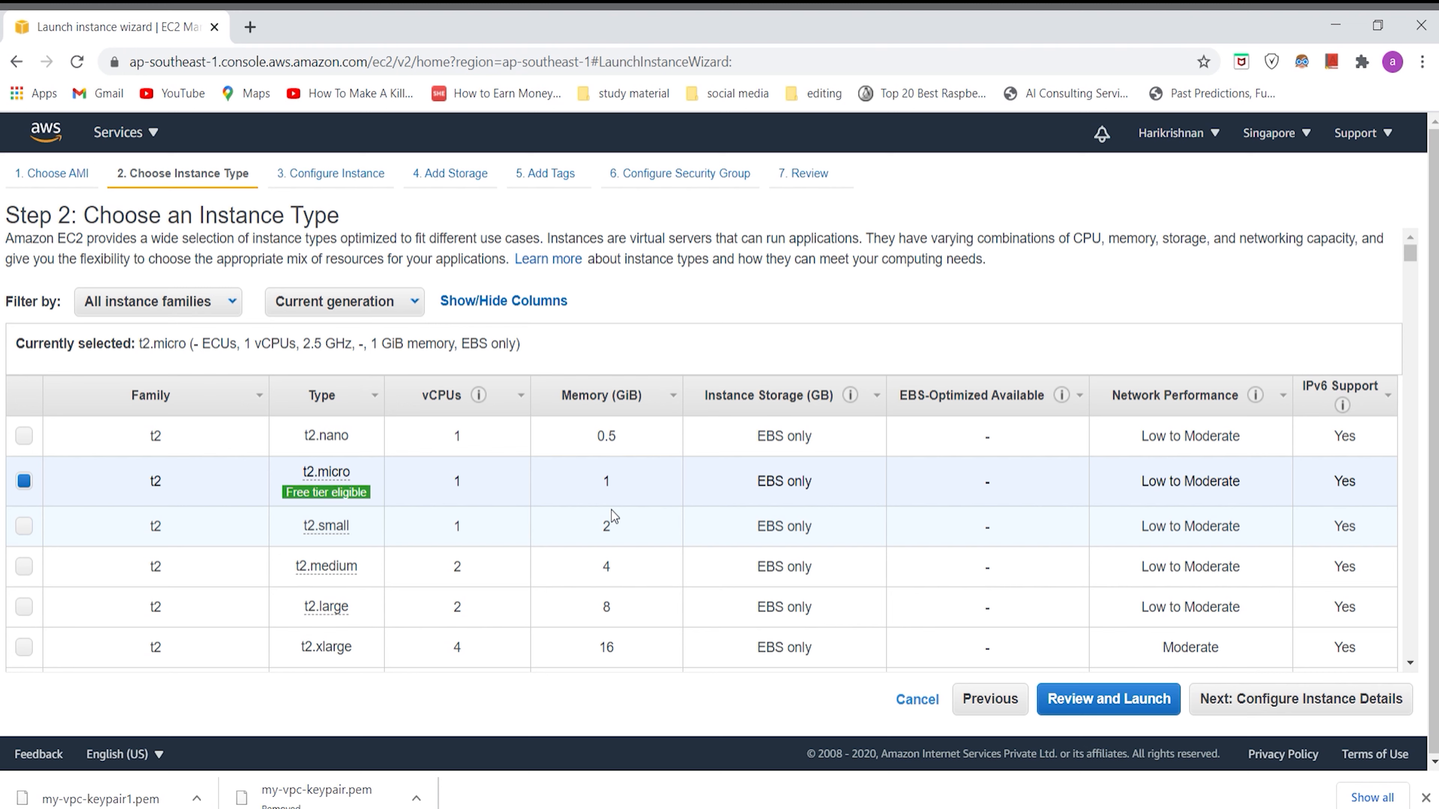
Step: Look over the instance types, keep t2.micro and continue to the instance details
scroll(612, 510, "down", 10)
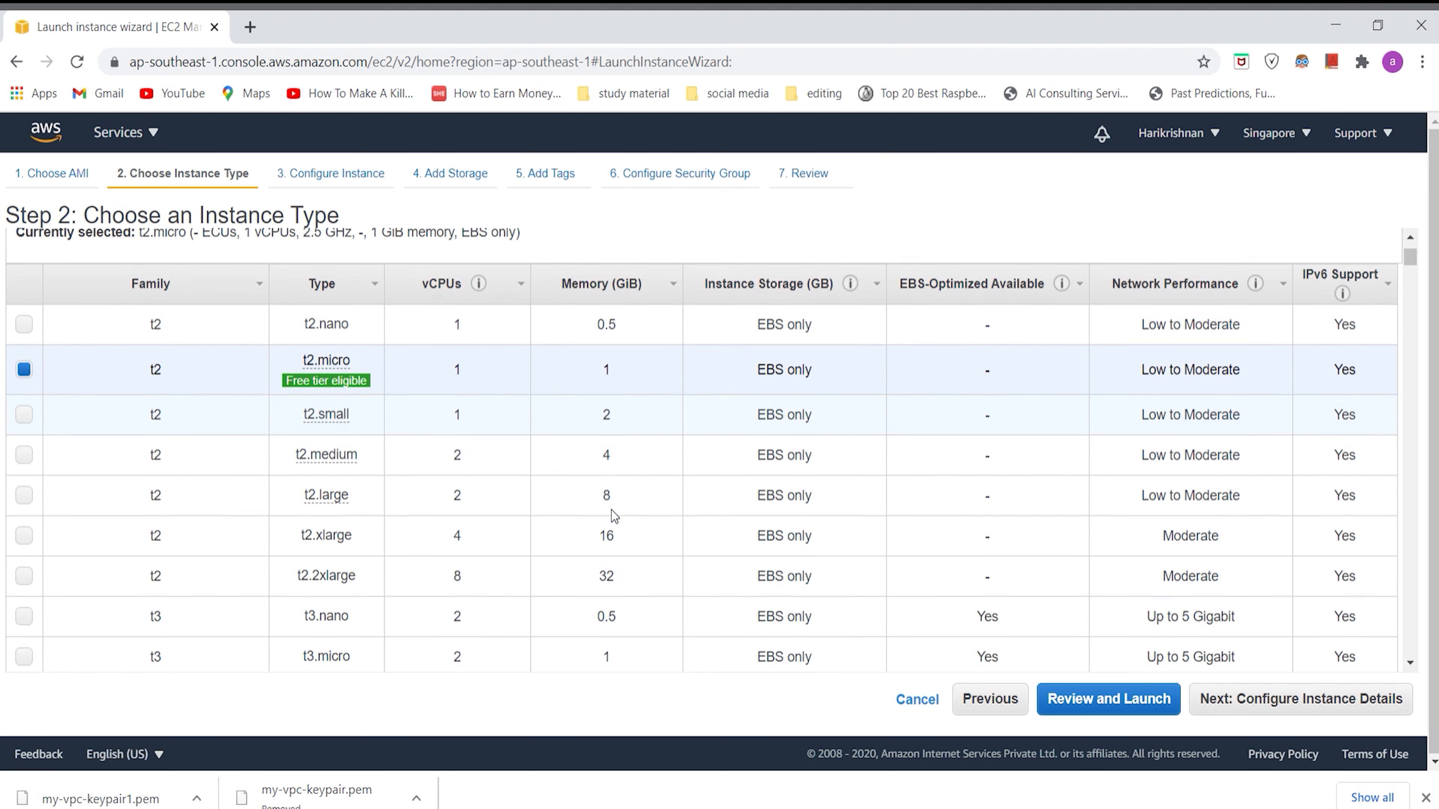
scroll(612, 510, "up", 10)
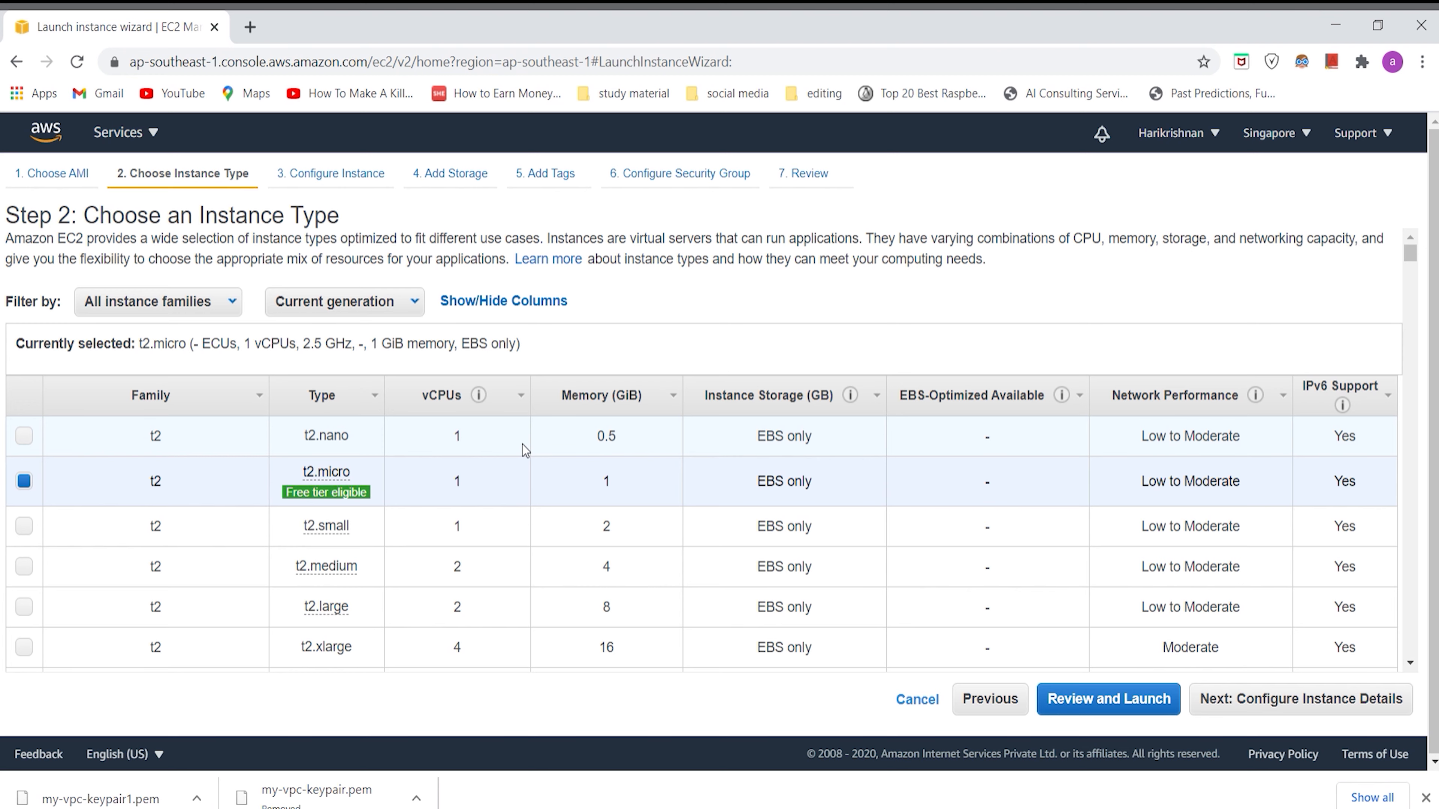
scroll(523, 445, "down", 4)
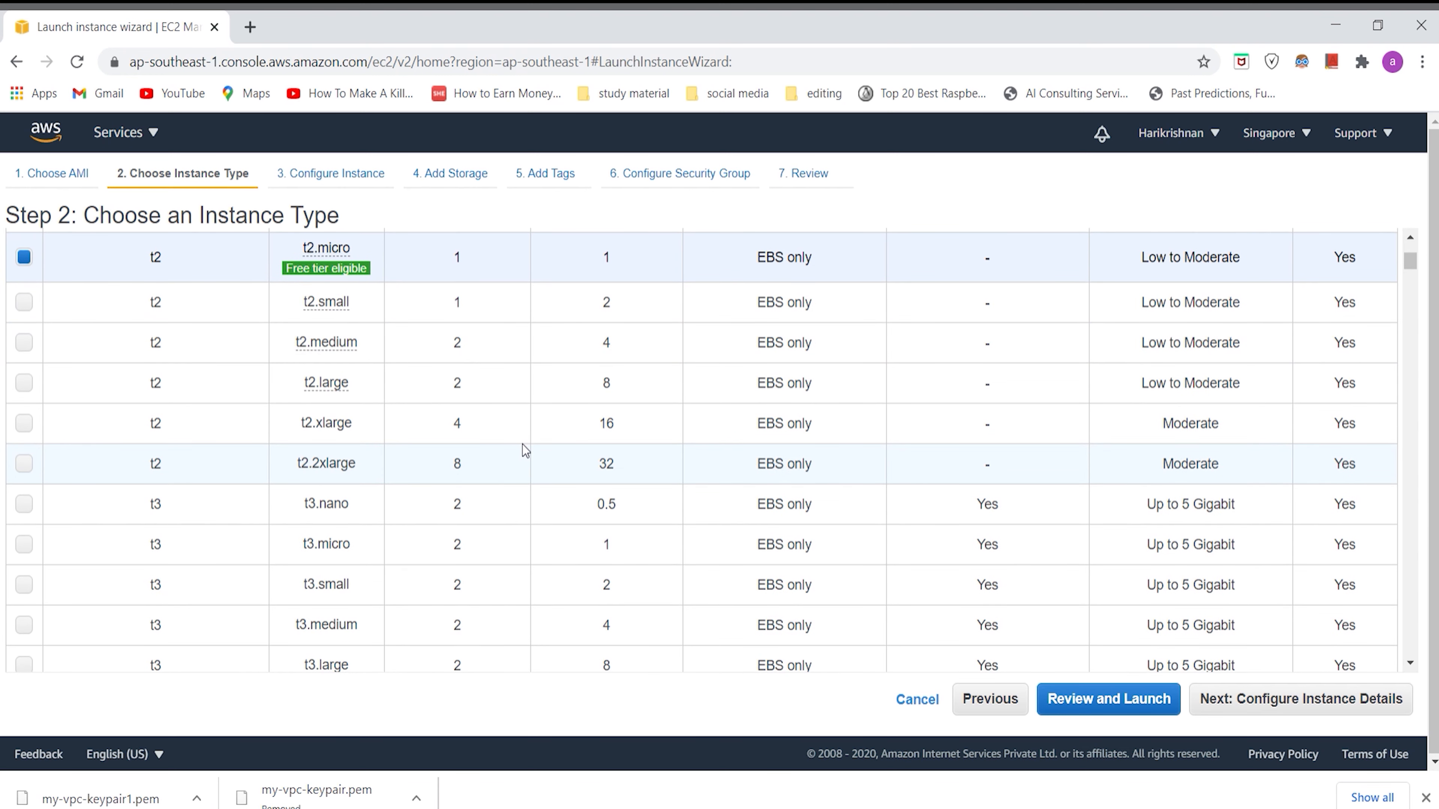
scroll(523, 445, "up", 4)
mouse_move(395, 376)
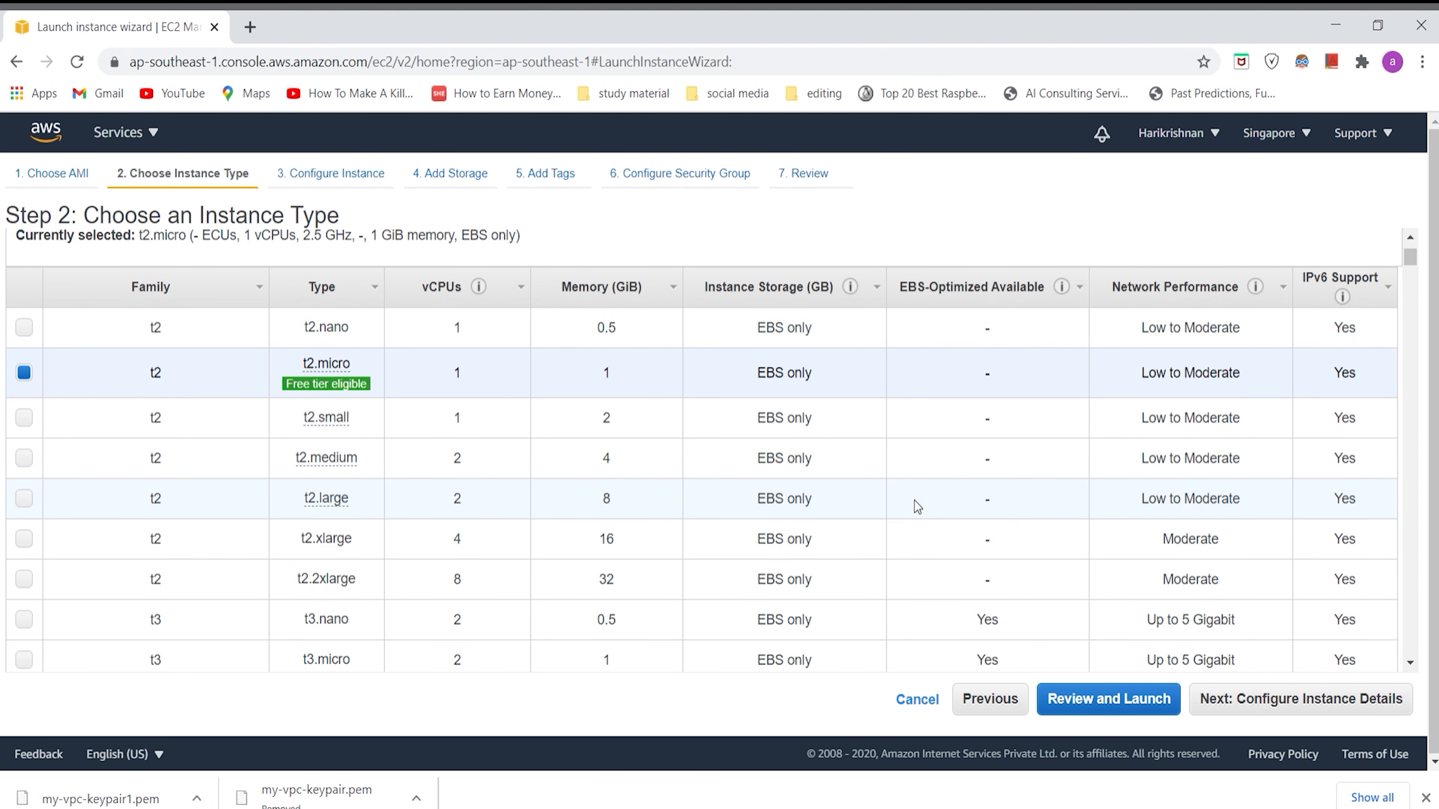
left_click(1267, 699)
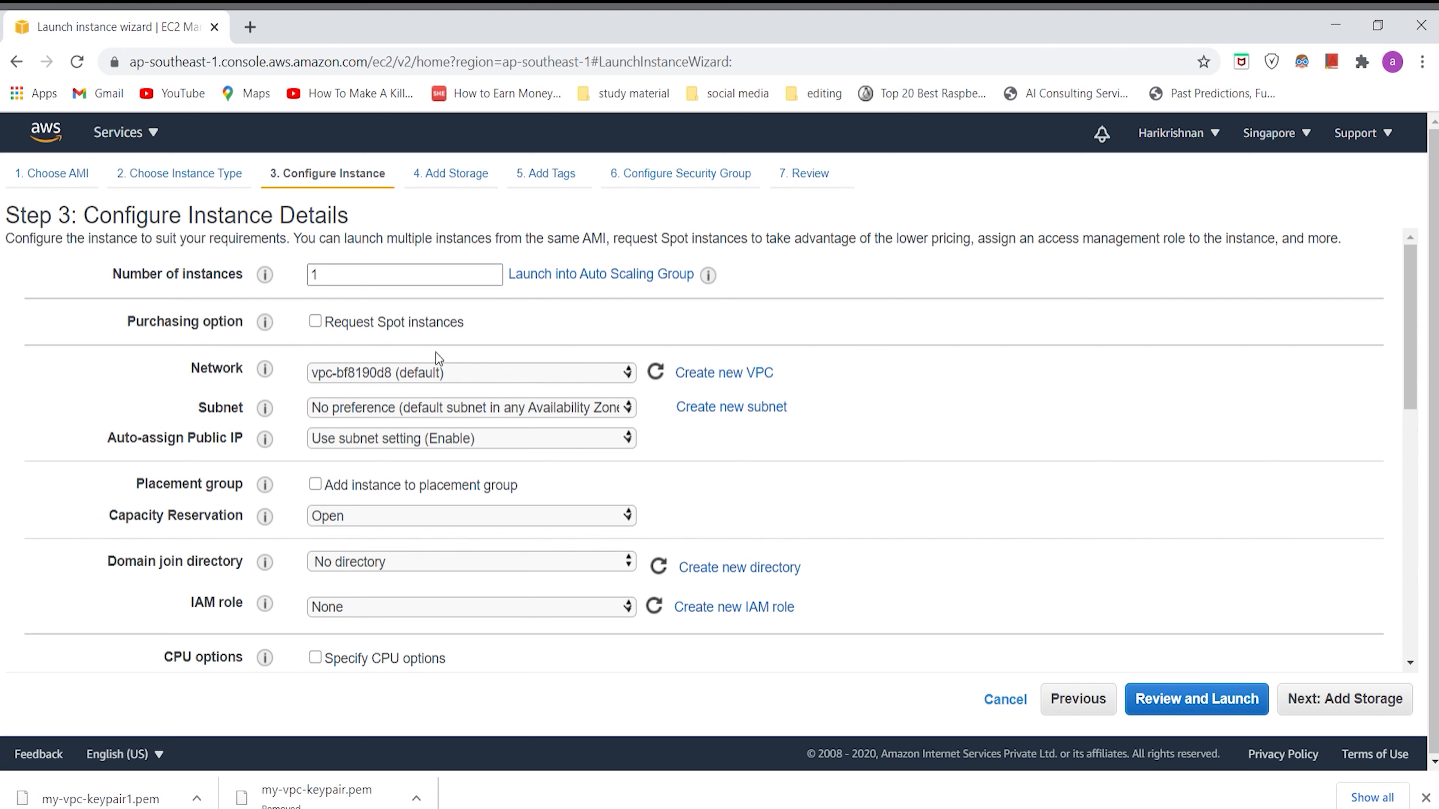
double_click(356, 279)
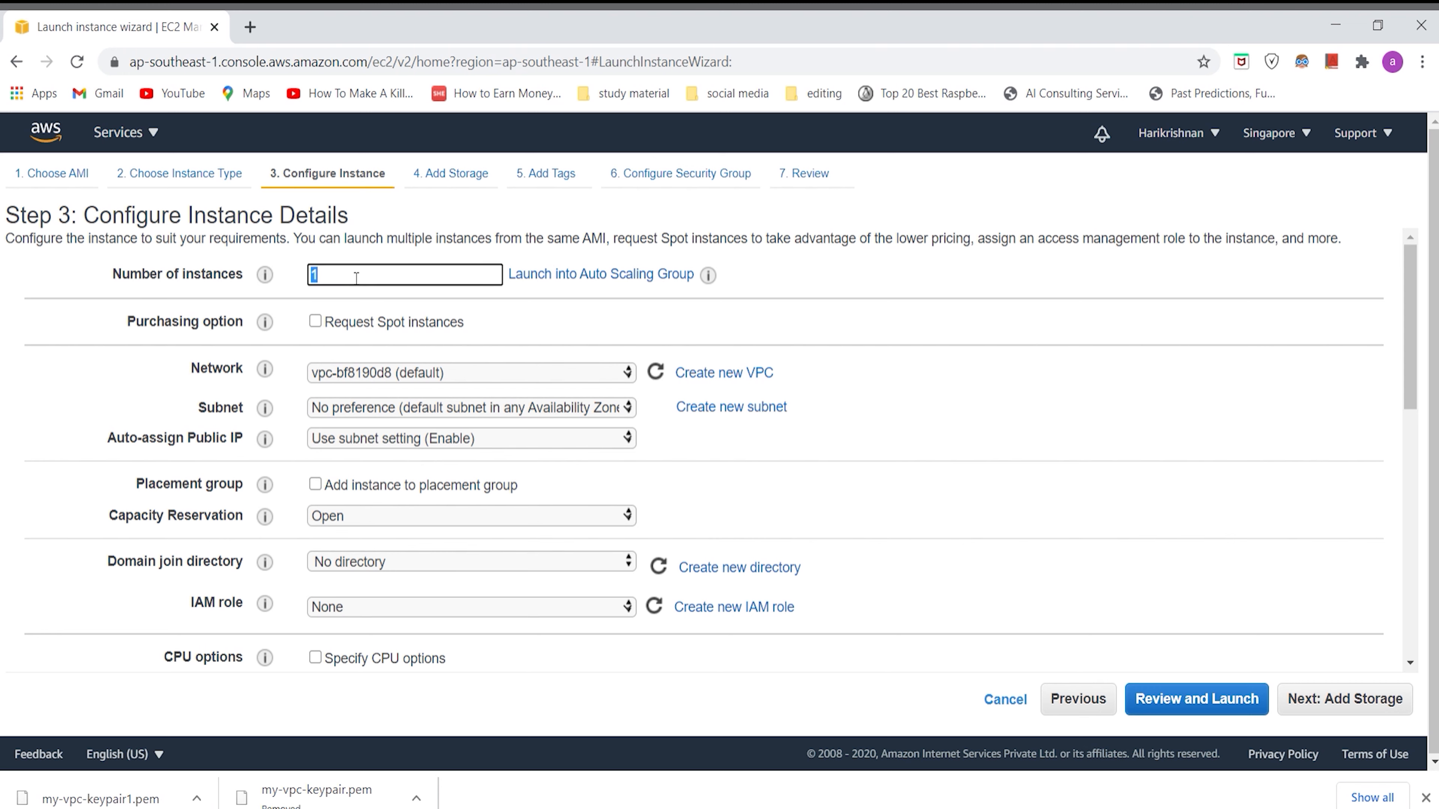
left_click(356, 279)
type("0")
key("BackSpace")
Step: Place the instance in the my-vpc network and my-sub subnet, and set Auto-assign Public IP to Enable
left_click(387, 374)
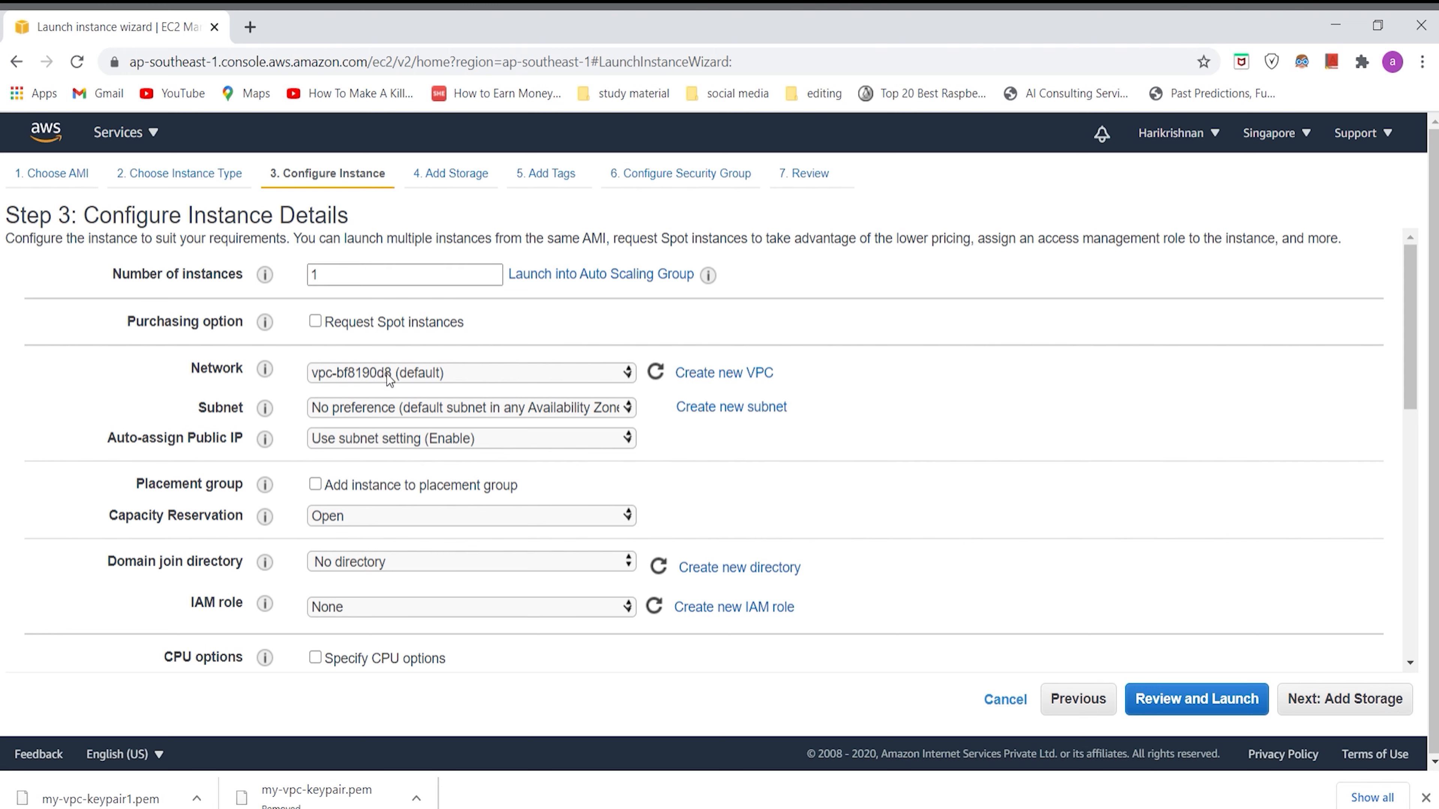
left_click(405, 409)
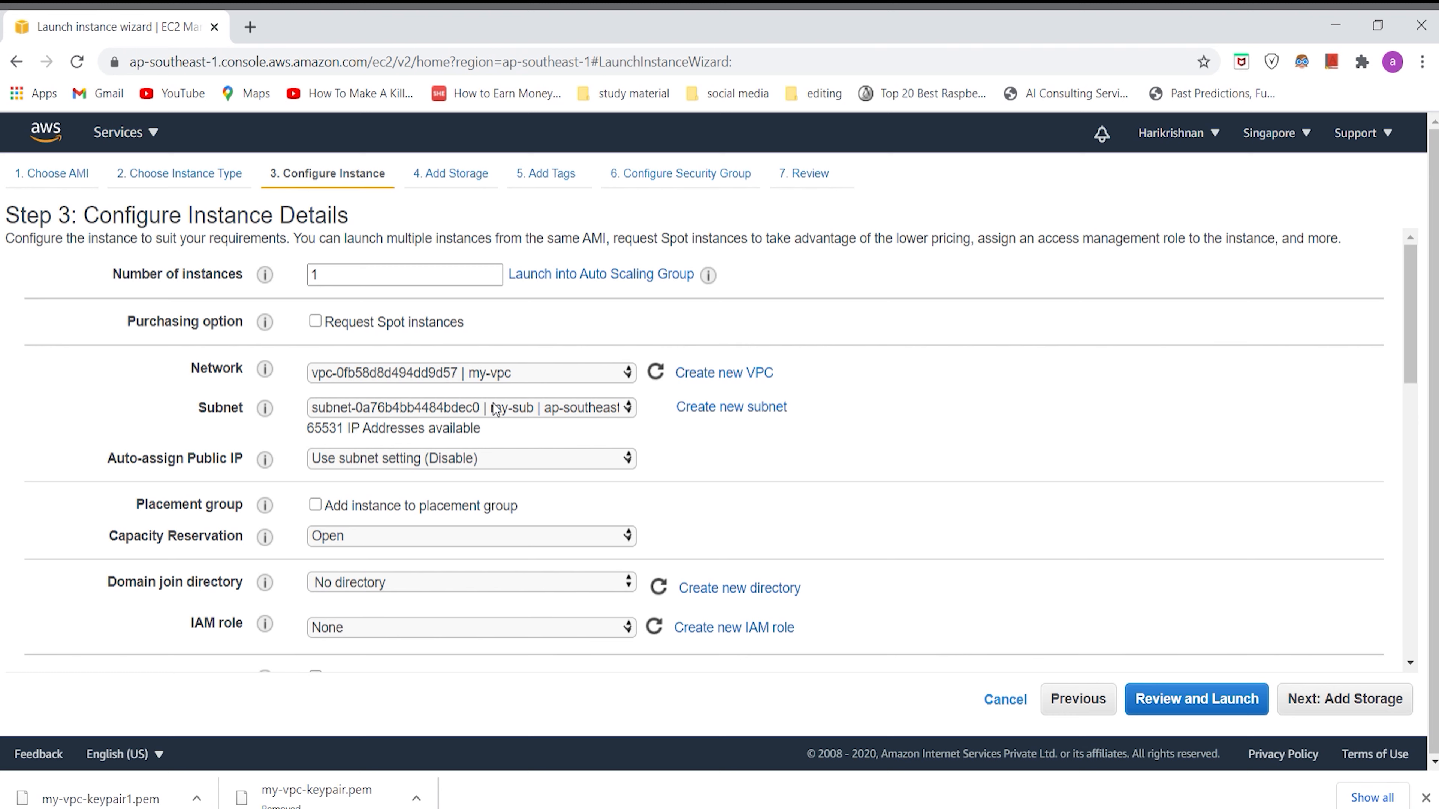
left_click(492, 403)
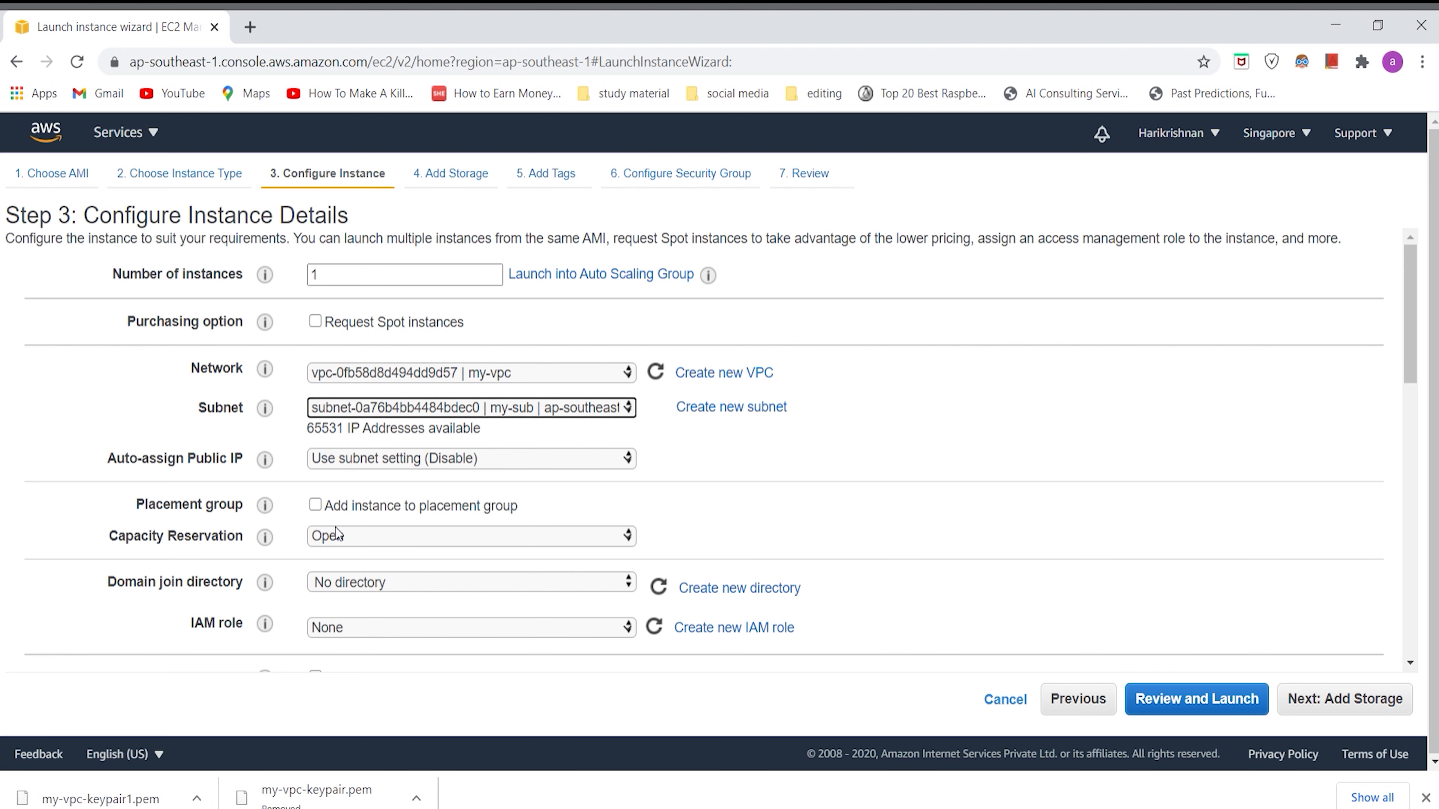
left_click(455, 459)
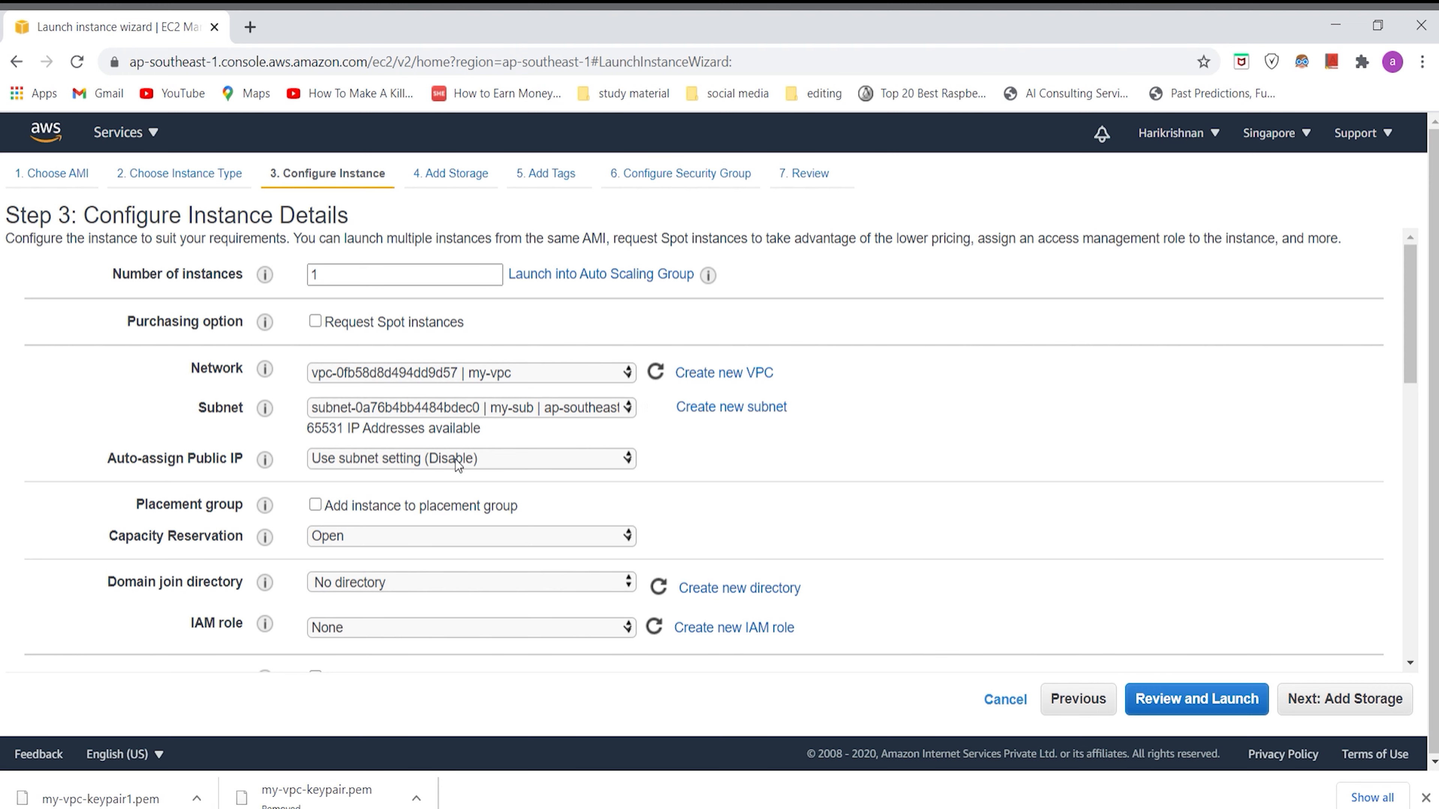
left_click(449, 495)
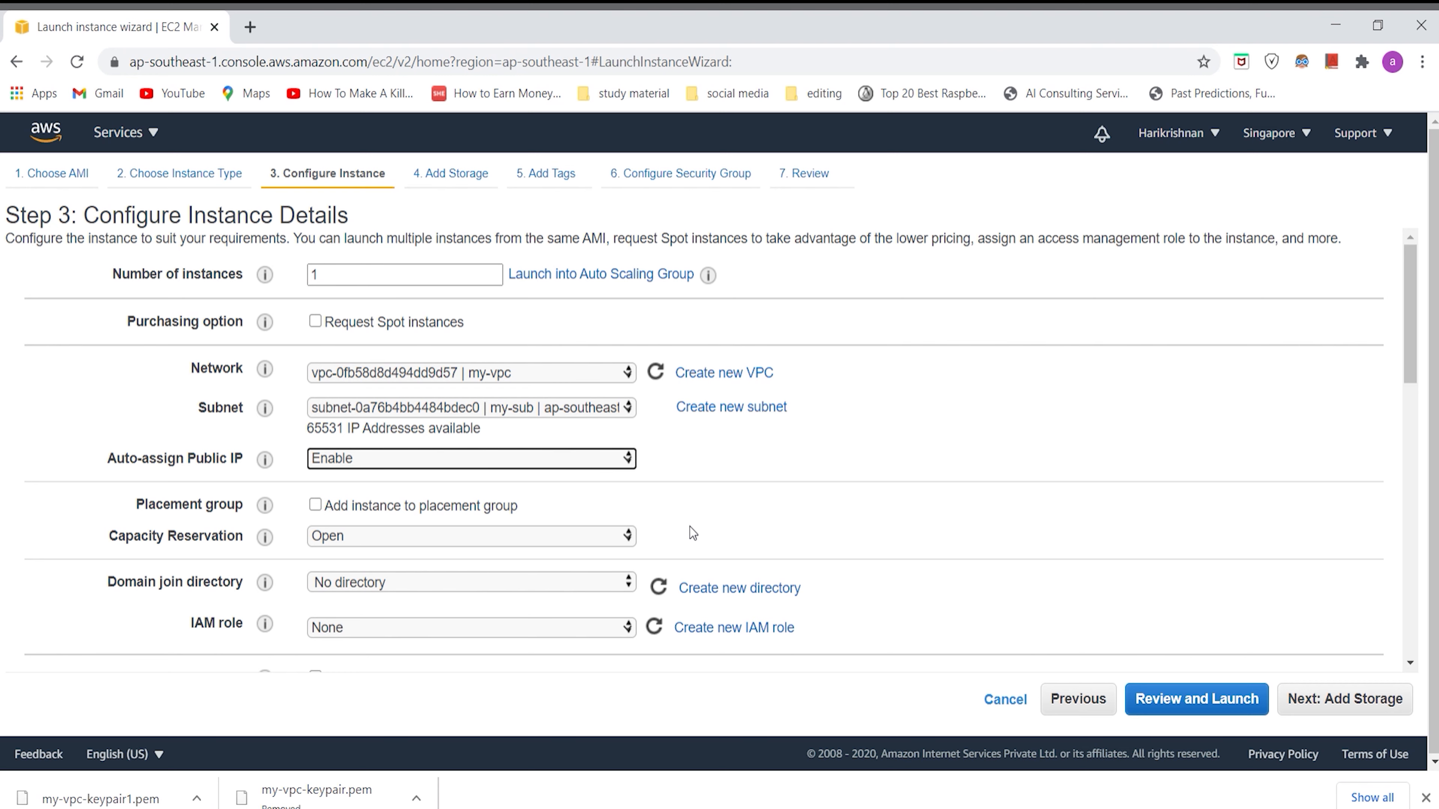
Step: Keep the remaining instance details and the root volume storage at their defaults and proceed to the tags
scroll(689, 526, "down", 7)
scroll(688, 526, "down", 6)
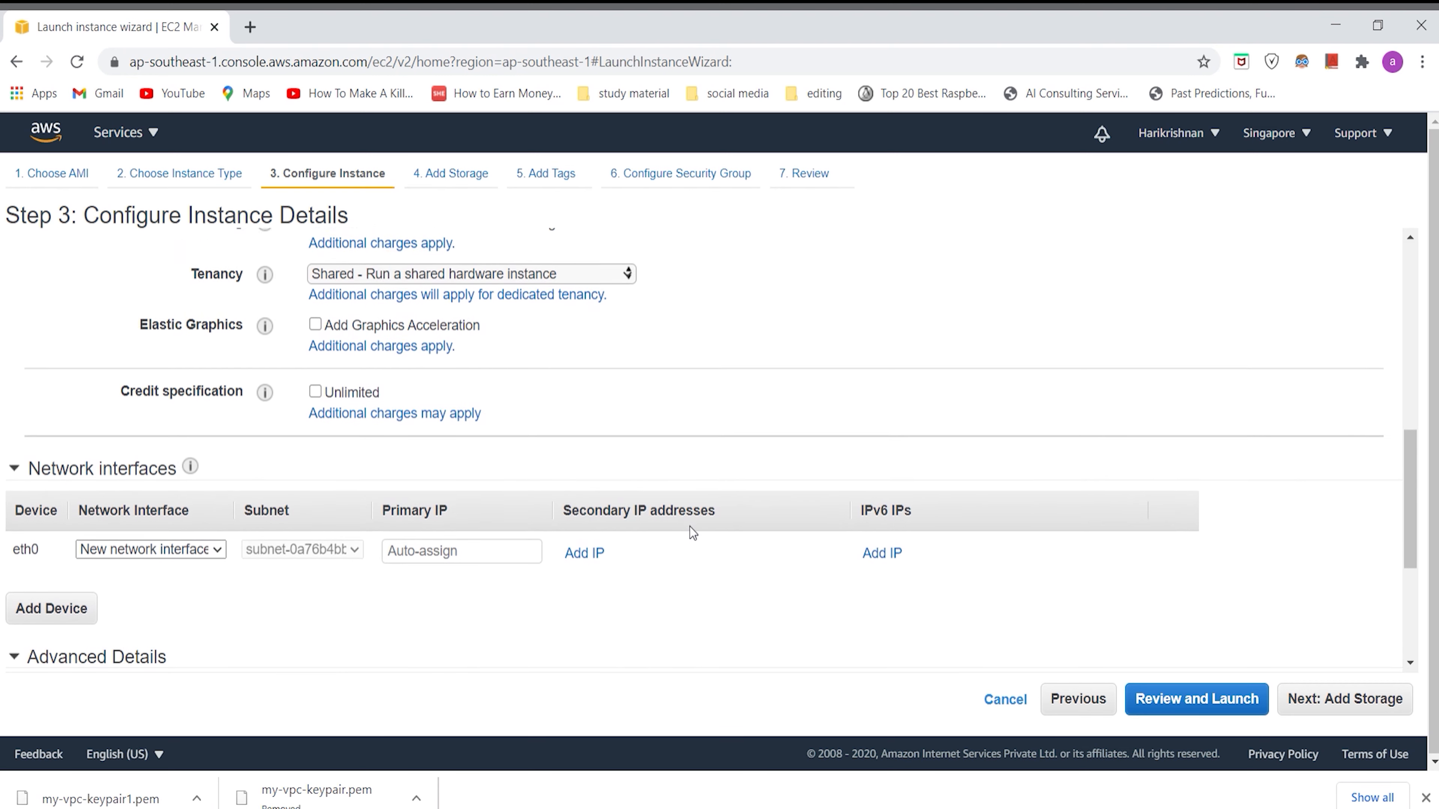
scroll(689, 526, "down", 2)
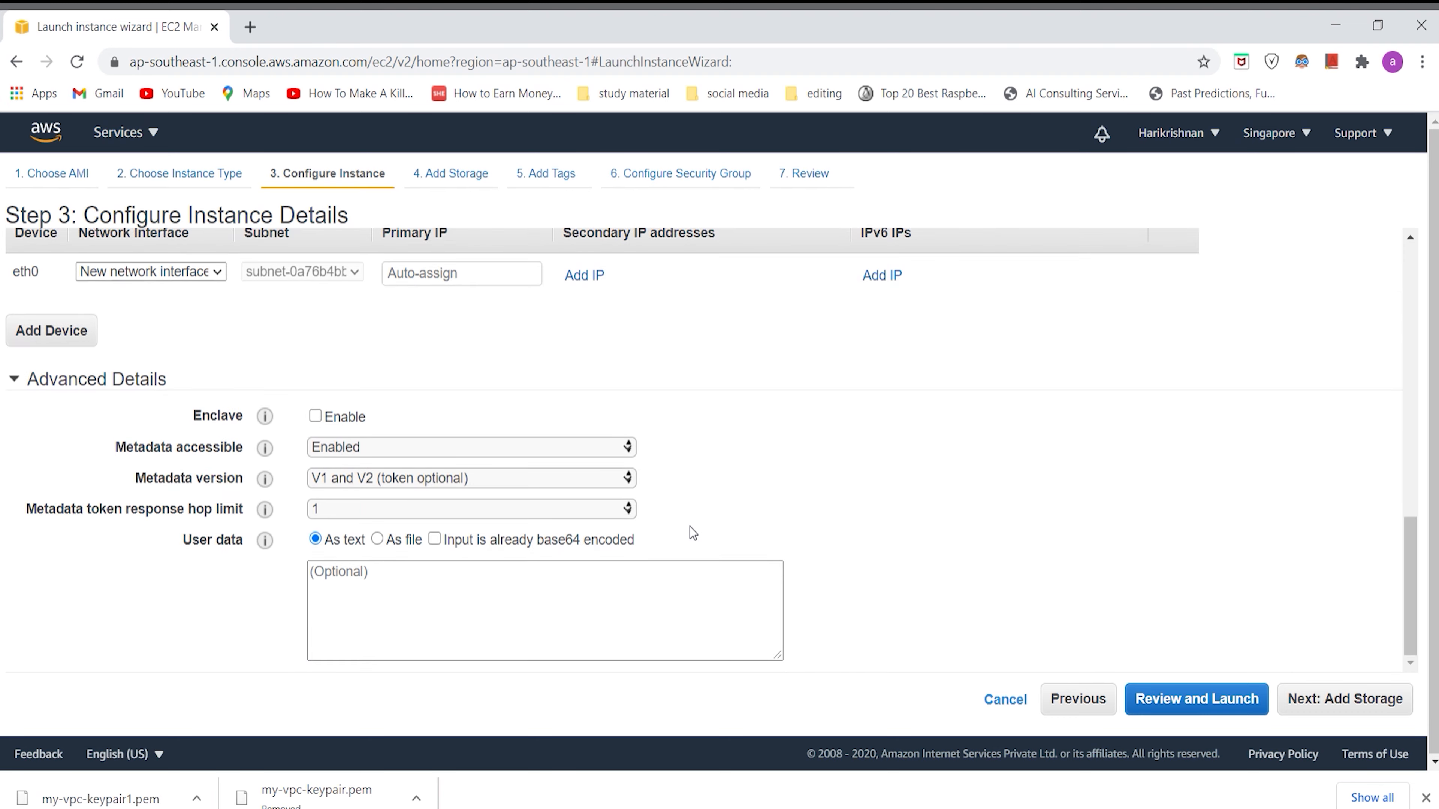
scroll(689, 526, "up", 10)
left_click(1324, 697)
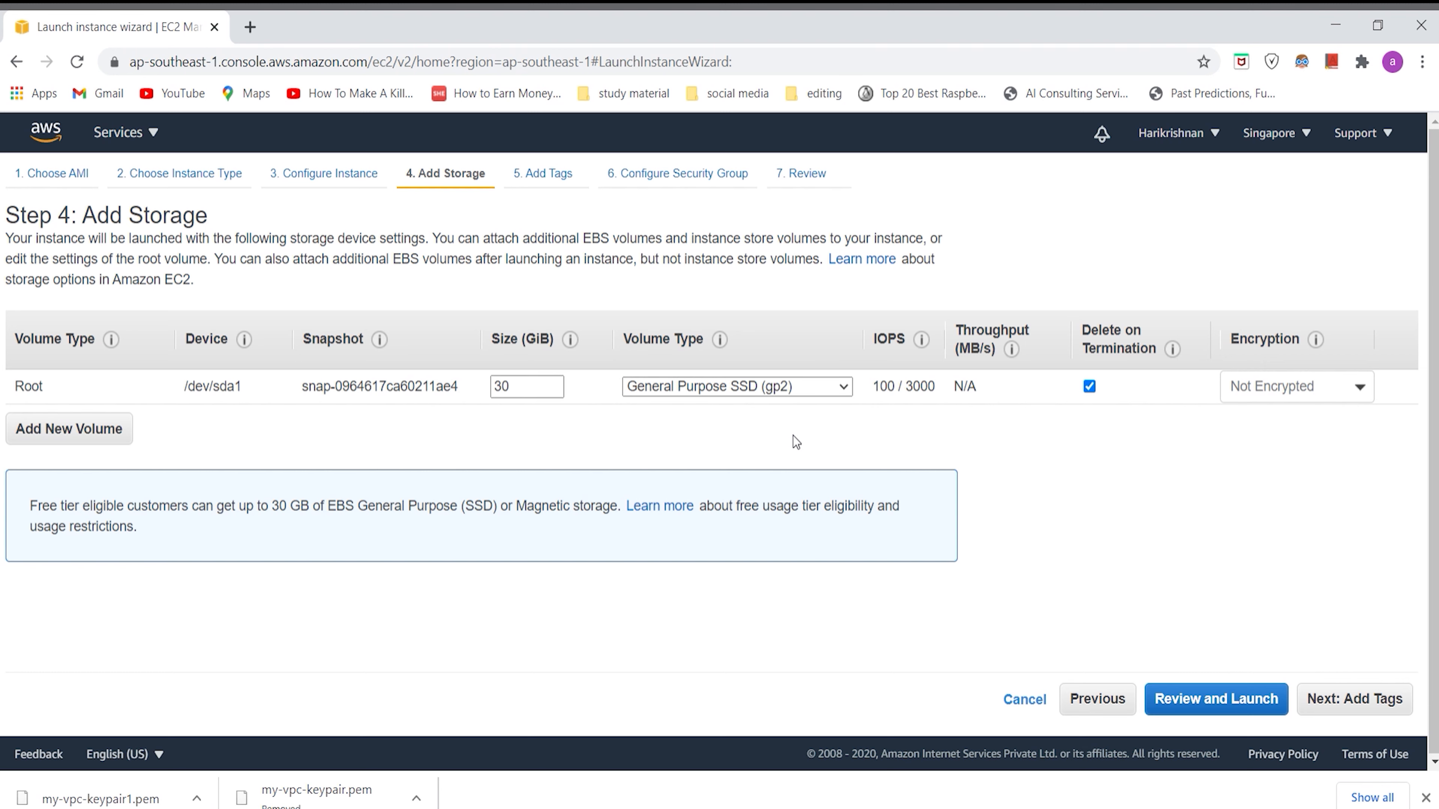
left_click(1326, 696)
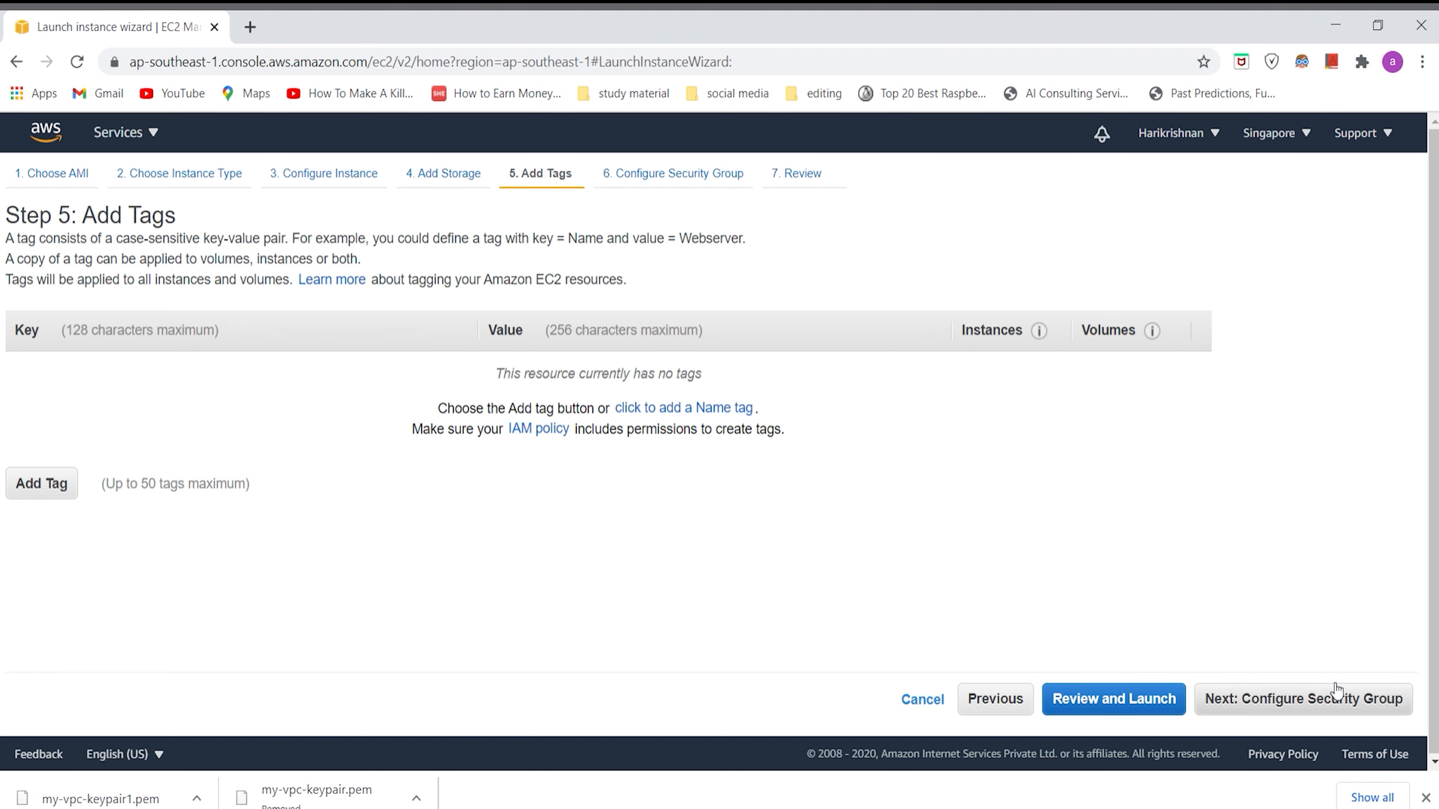
Step: Add a tag to the instance with key name and value my-vpc-ec2
left_click(34, 486)
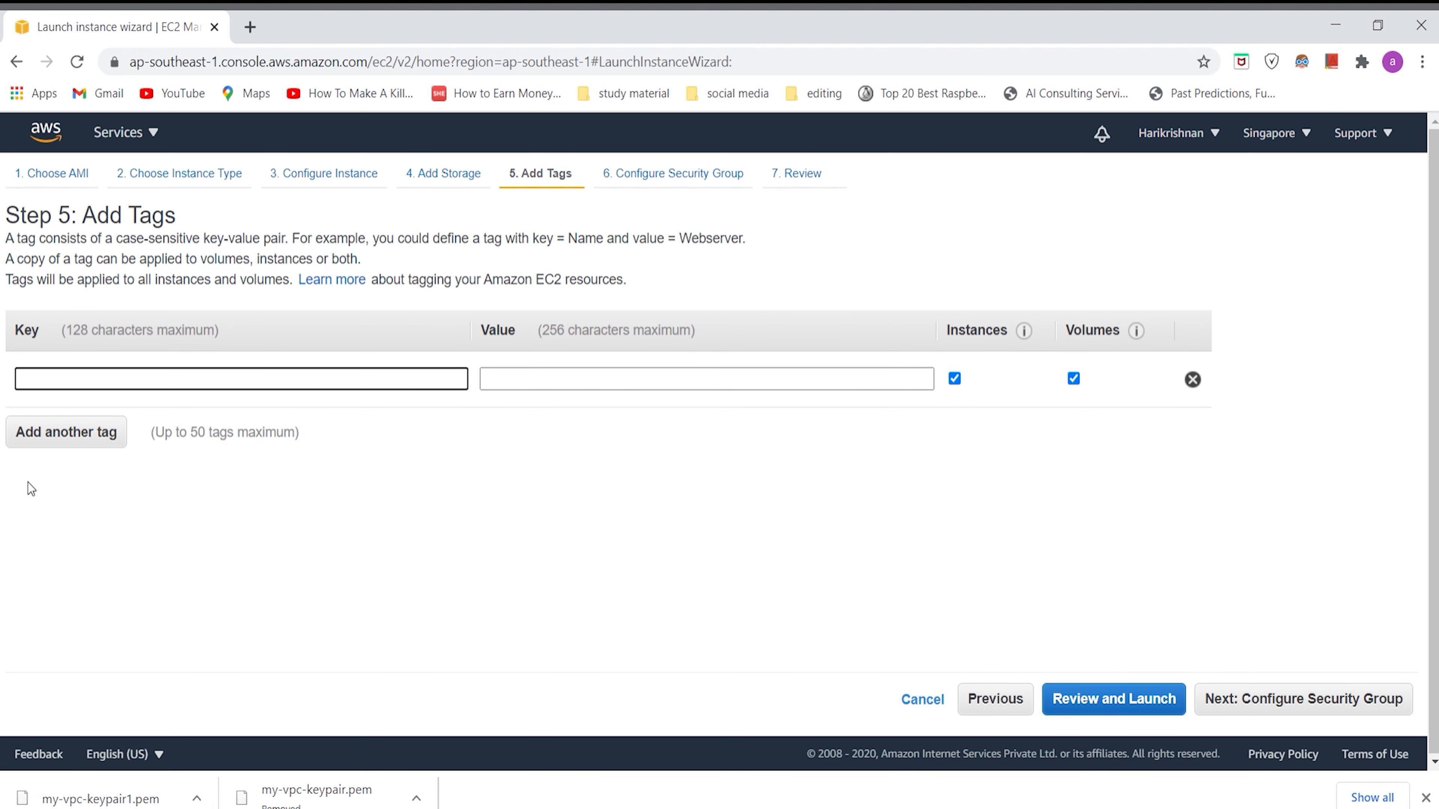
type("na")
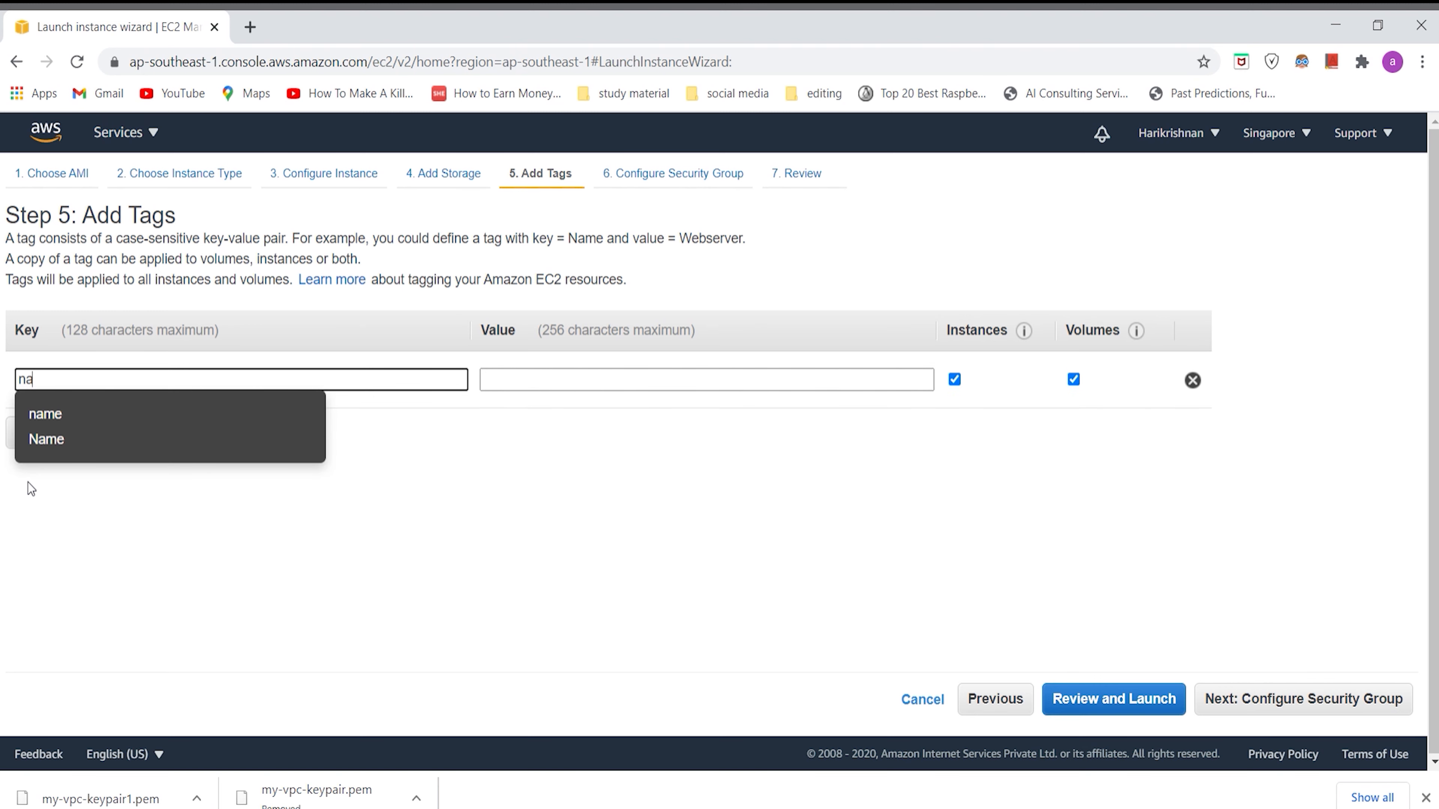
type("me")
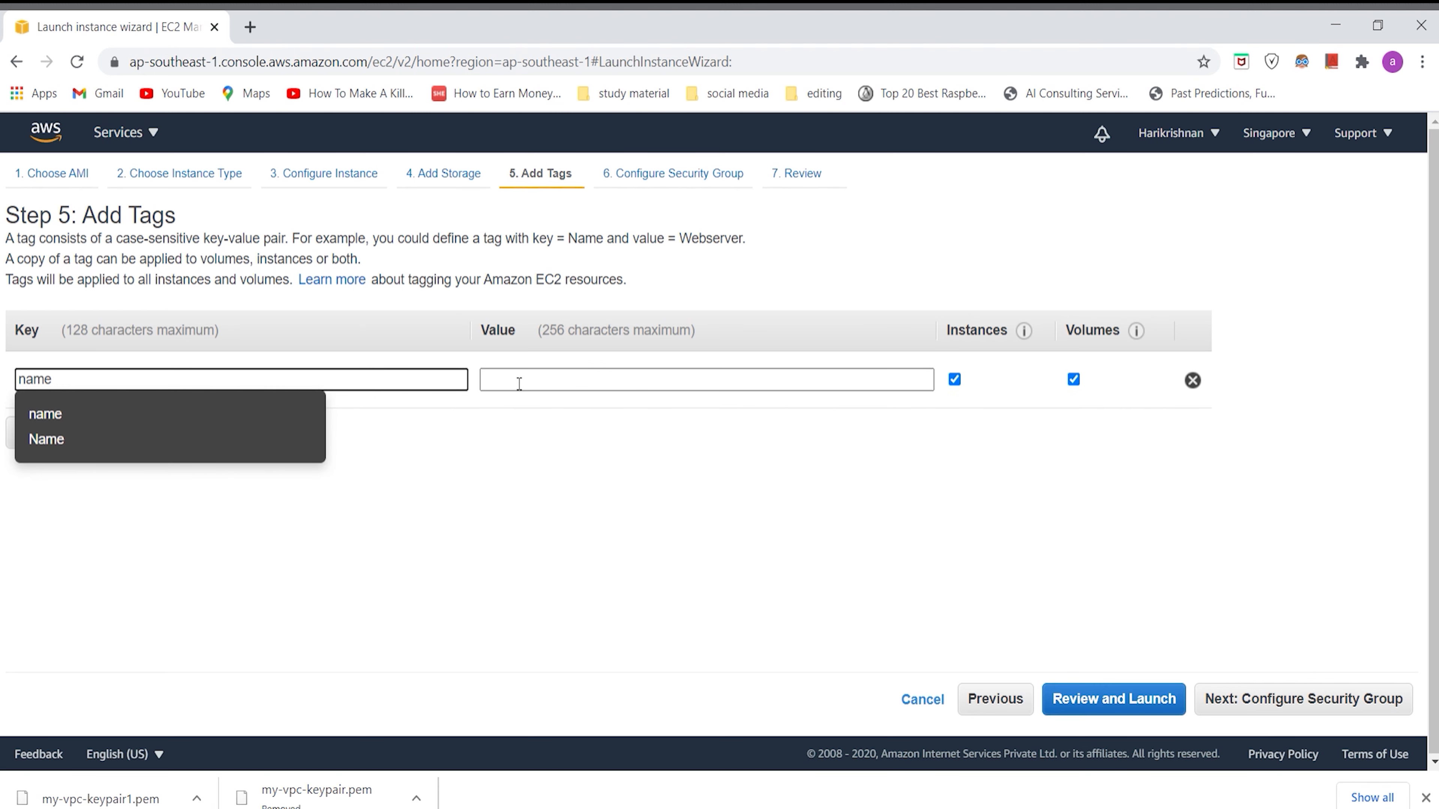
left_click(533, 382)
type("my")
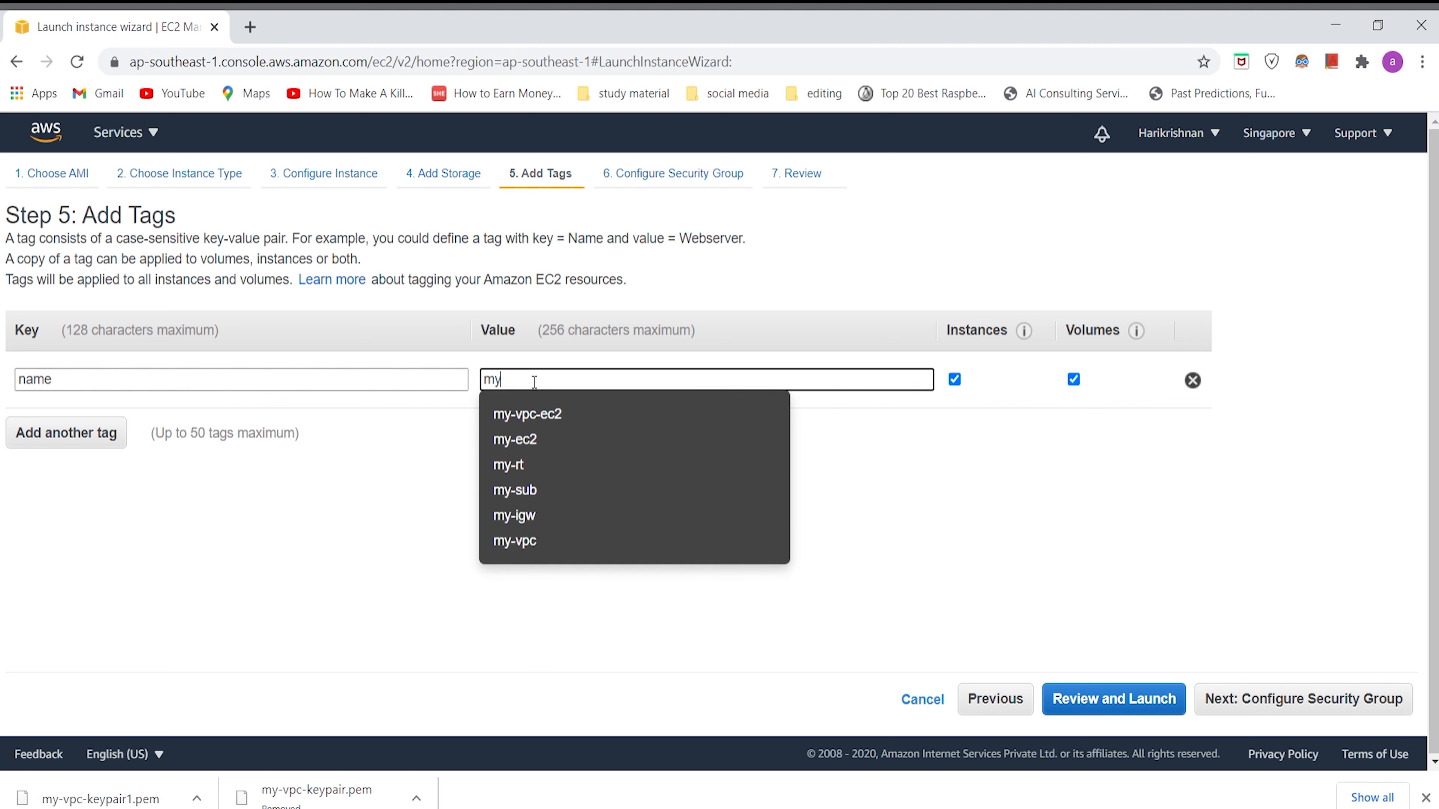
type("-vpc-")
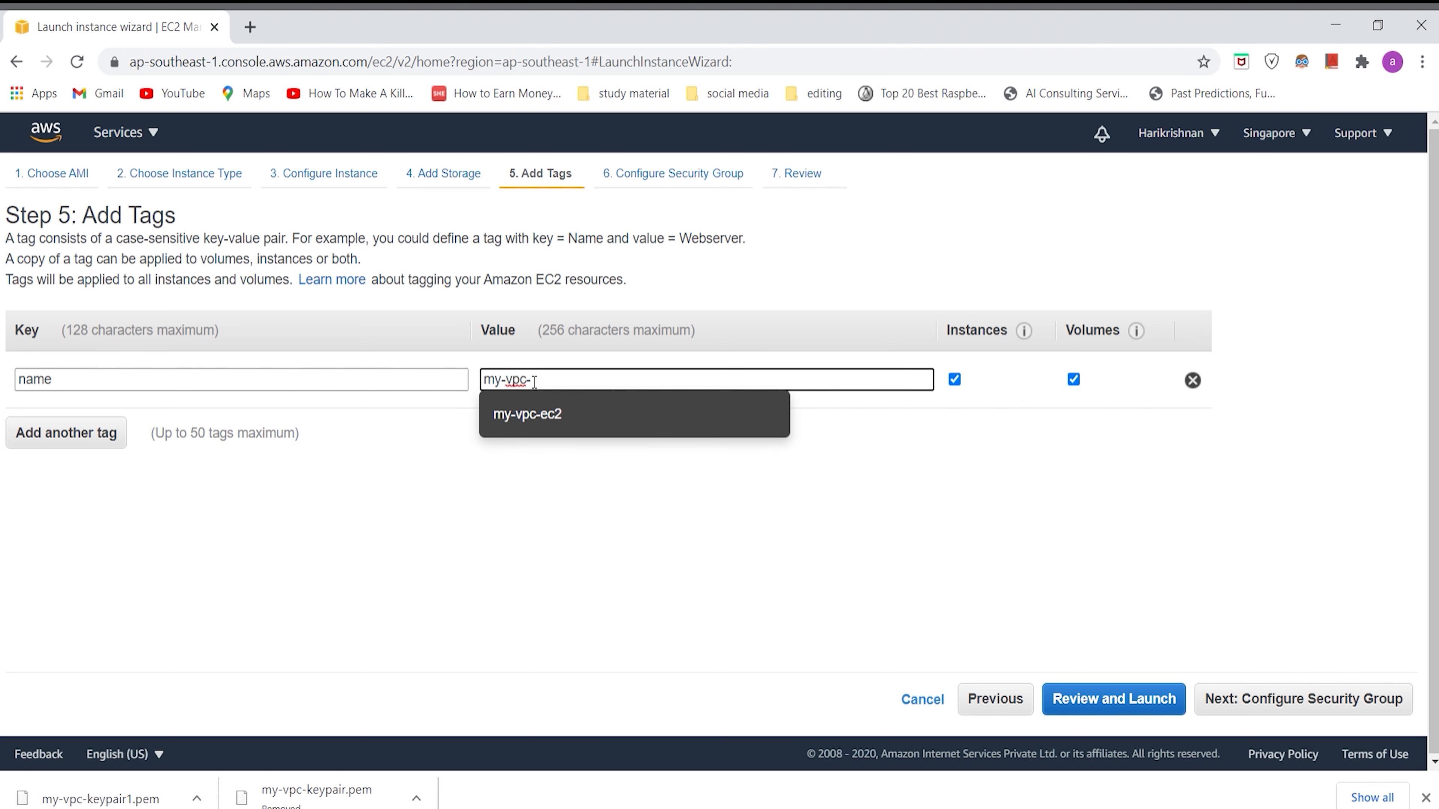
type("ec2")
left_click(840, 518)
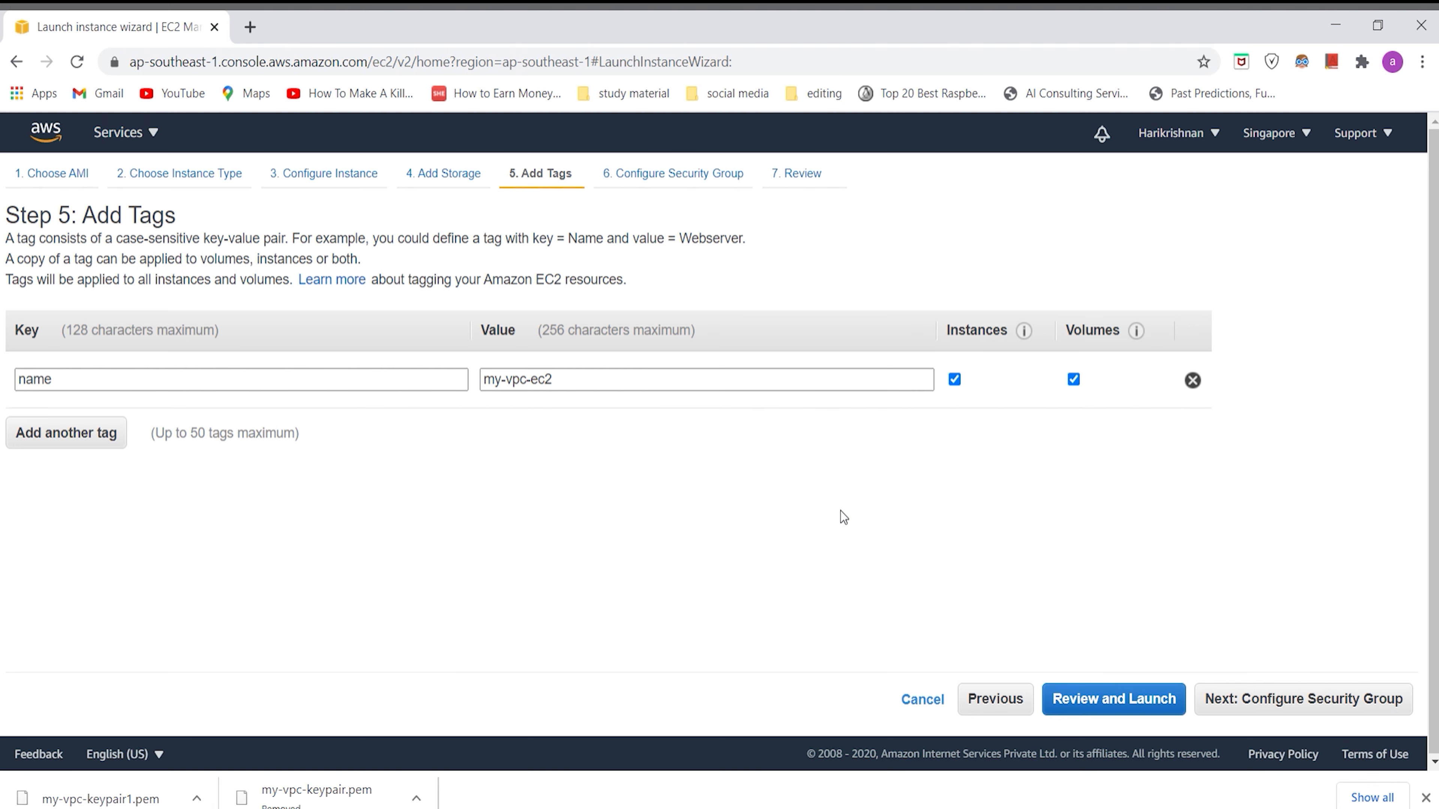
Step: Proceed to the security group configuration and name the new security group myvpc-sg
left_click(1283, 699)
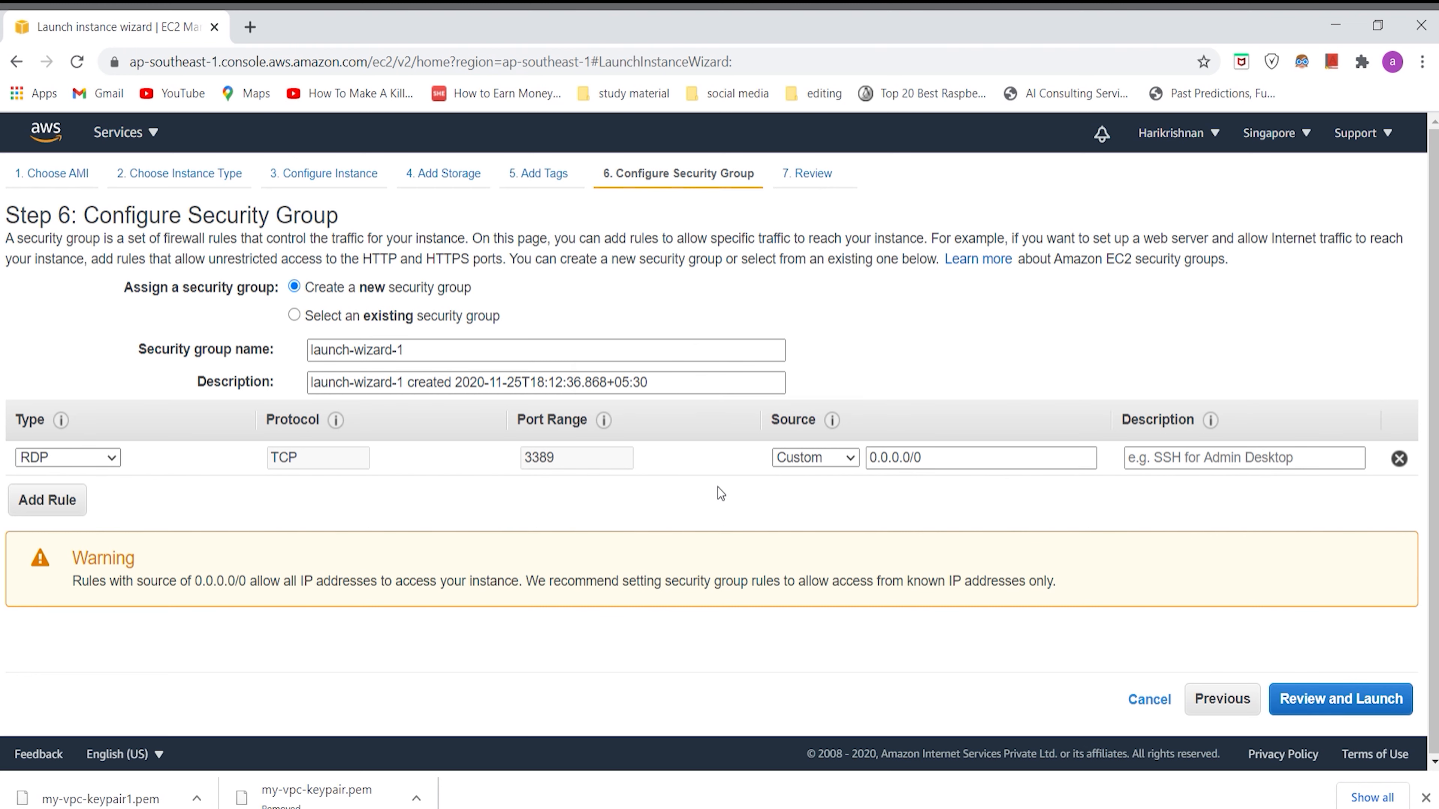
left_click(457, 355)
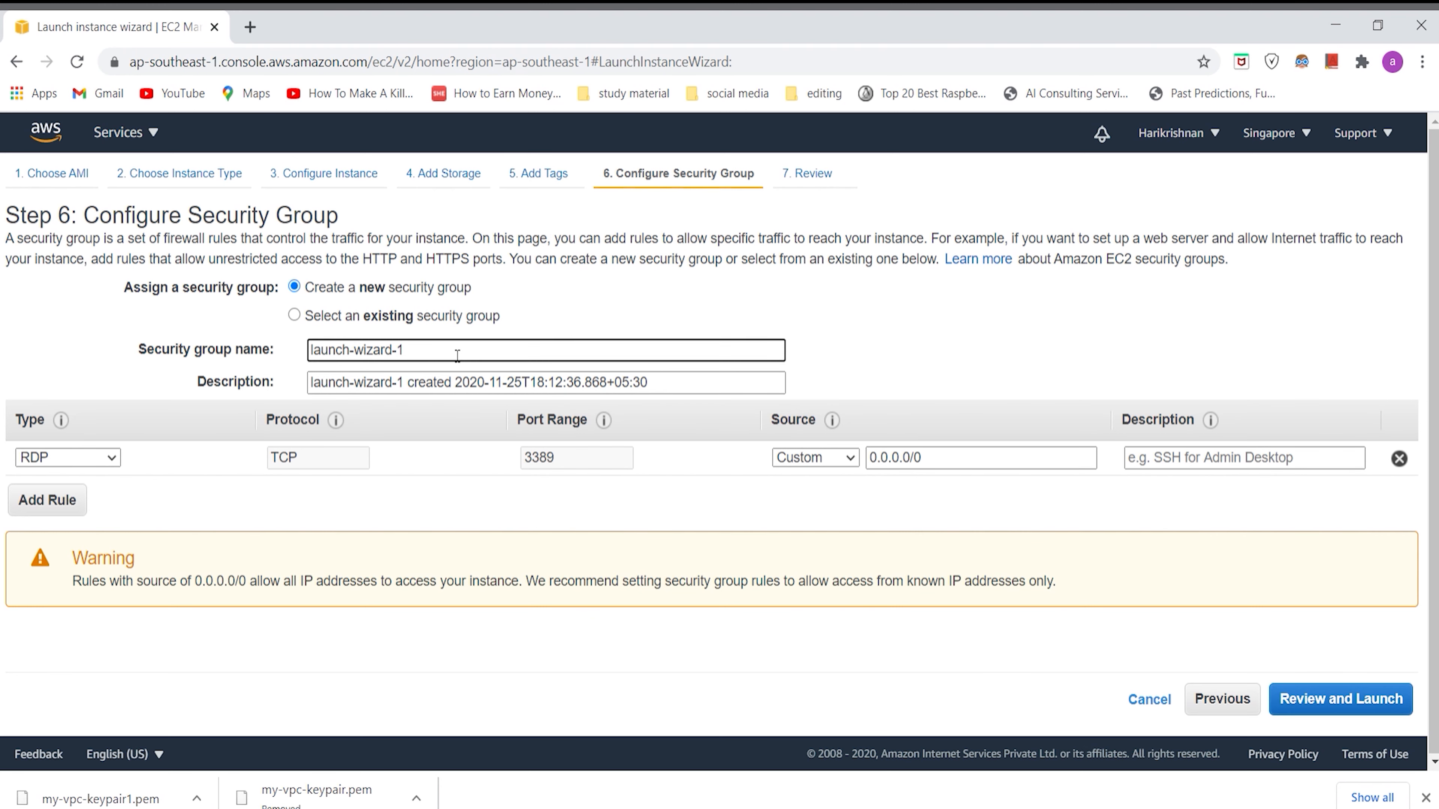
key("BackSpace")
key("BackSpace")
key("BackSpace")
key("BackSpace")
key("BackSpace")
key("BackSpace")
key("BackSpace")
key("BackSpace")
key("BackSpace")
key("BackSpace")
key("BackSpace")
key("BackSpace")
key("BackSpace")
key("BackSpace")
key("BackSpace")
type("myvpc-sg")
Step: Set the RDP rule's source to Anywhere and proceed to reviewing the instance launch details
left_click(822, 460)
left_click(825, 500)
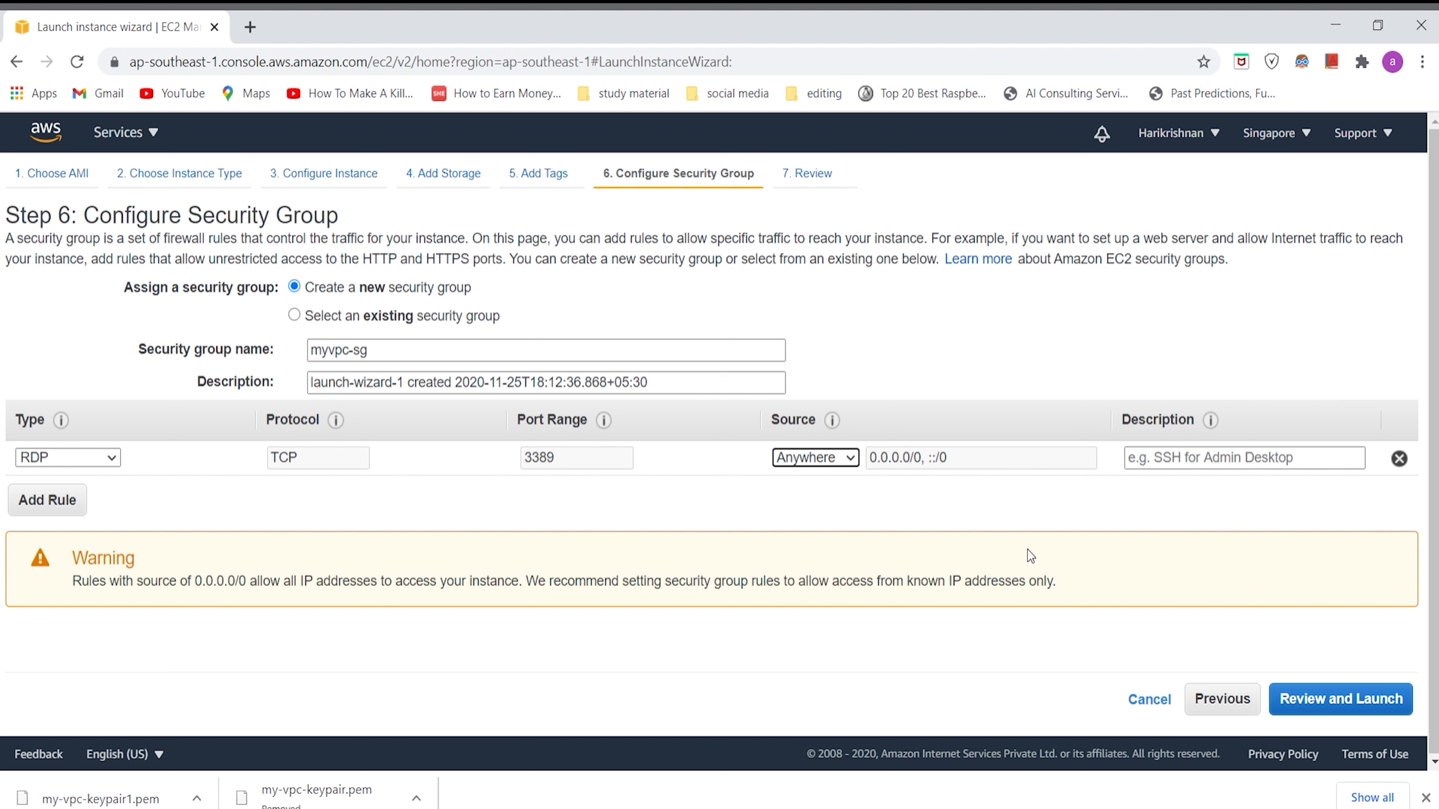
left_click(1337, 698)
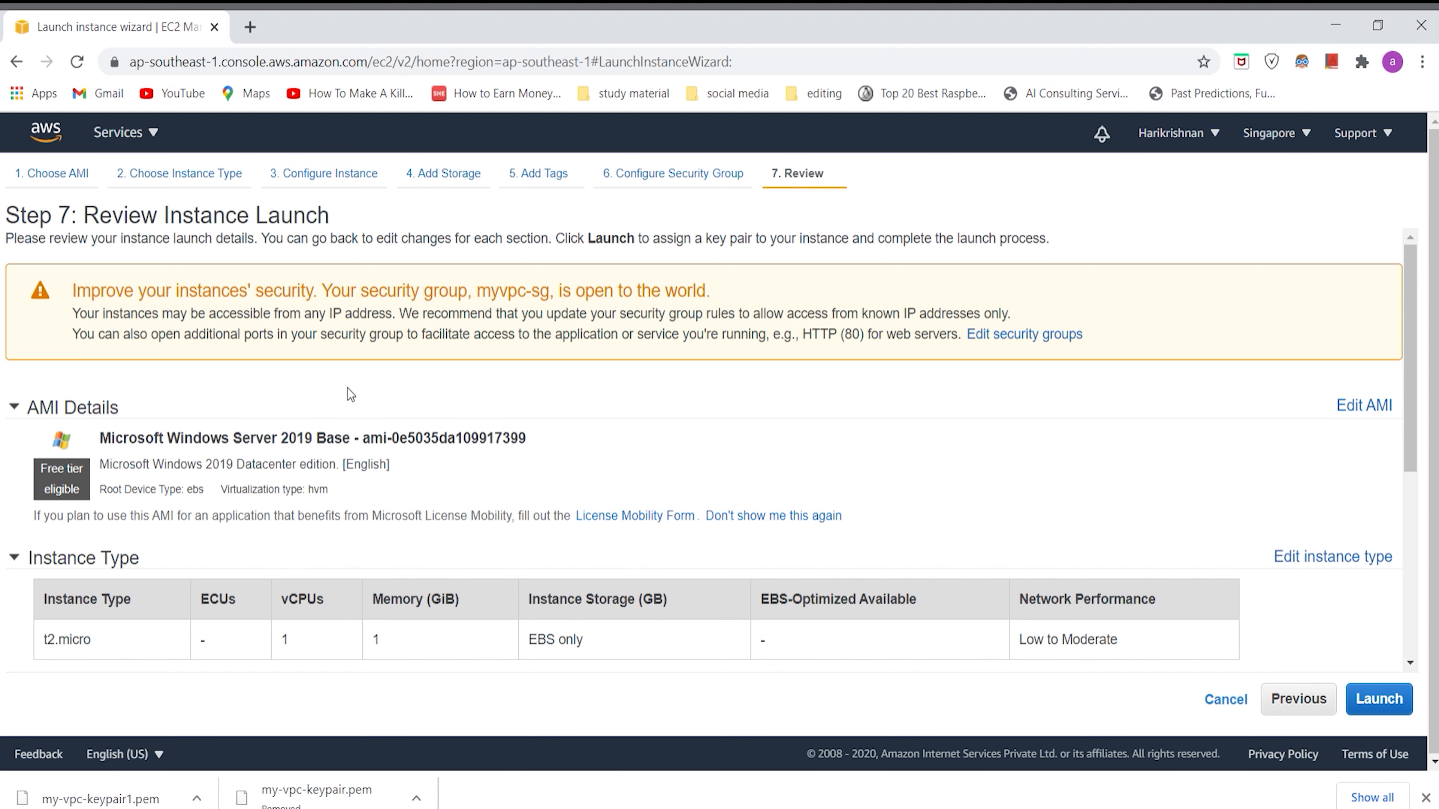
scroll(485, 443, "down", 2)
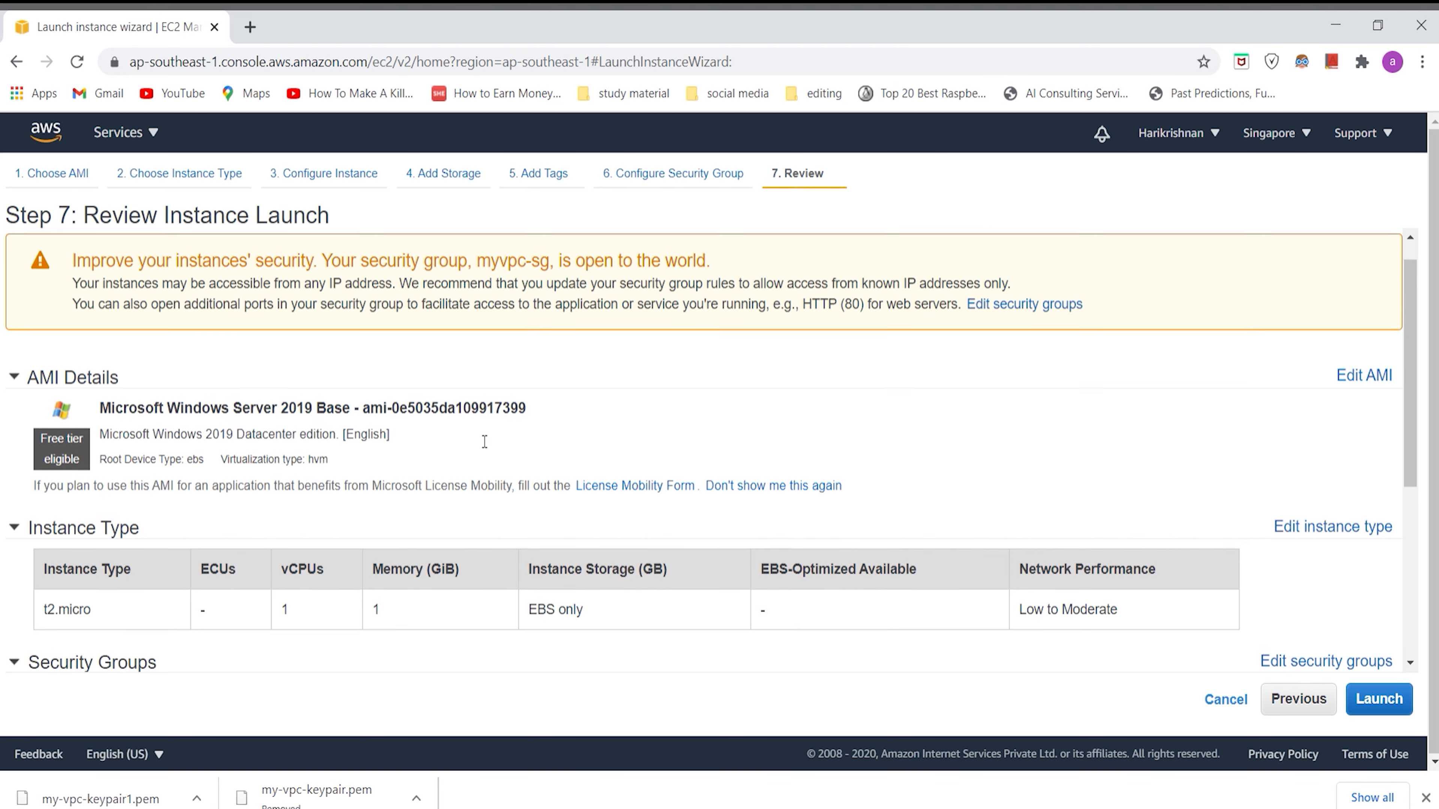
Step: Review the AMI details, instance type and security group rules in the instance launch summary
scroll(485, 443, "up", 1)
scroll(479, 440, "down", 3)
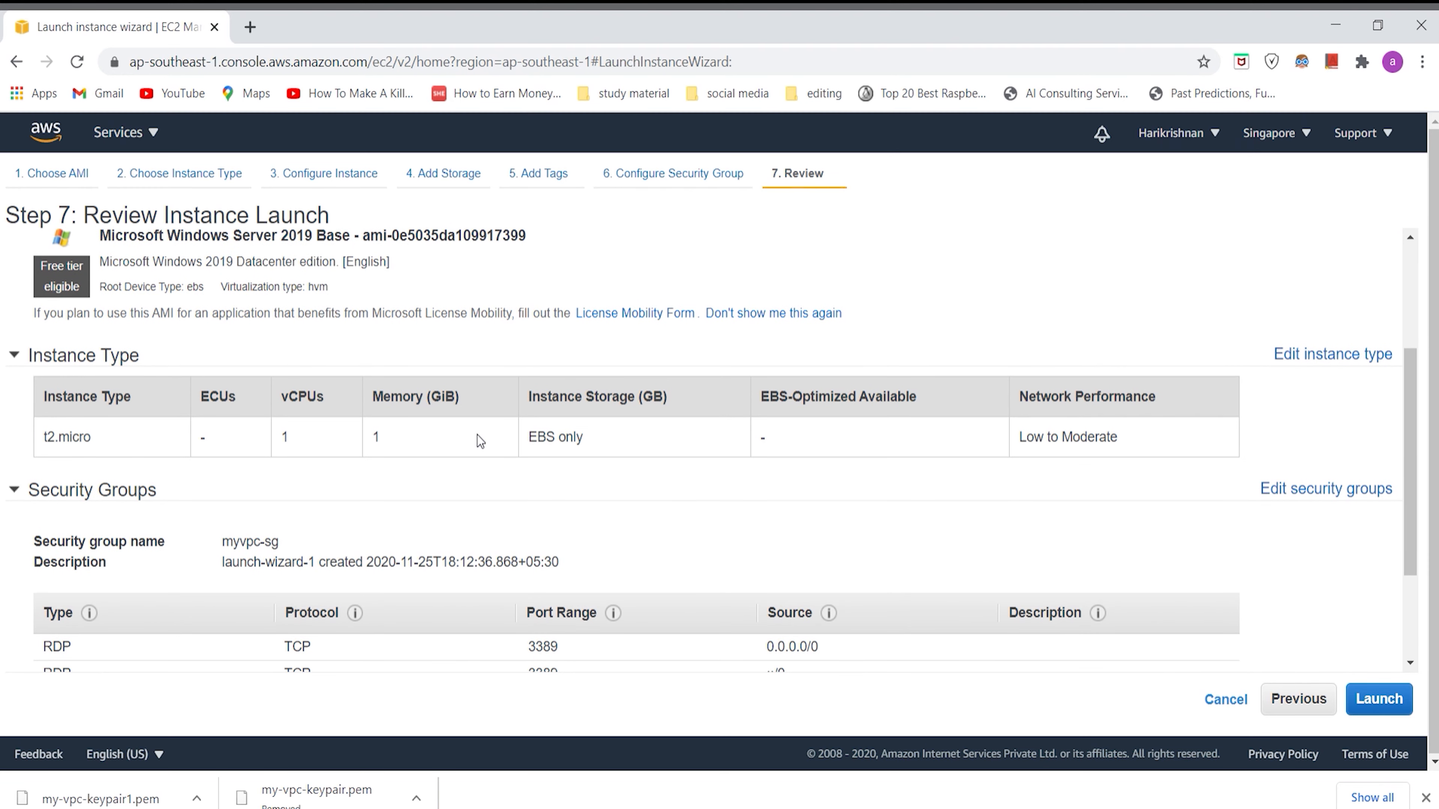
scroll(476, 435, "up", 1)
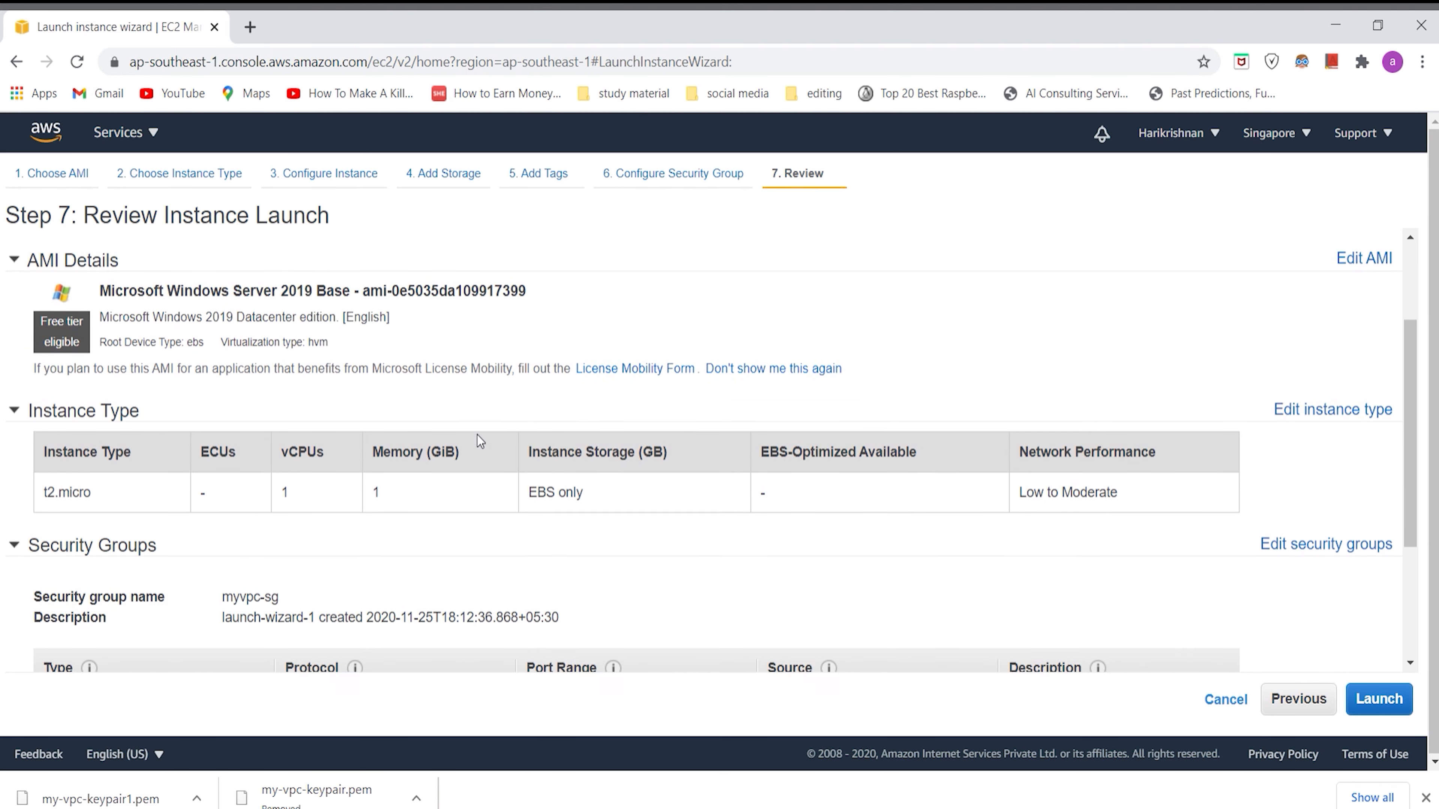
scroll(476, 435, "down", 2)
scroll(479, 440, "down", 2)
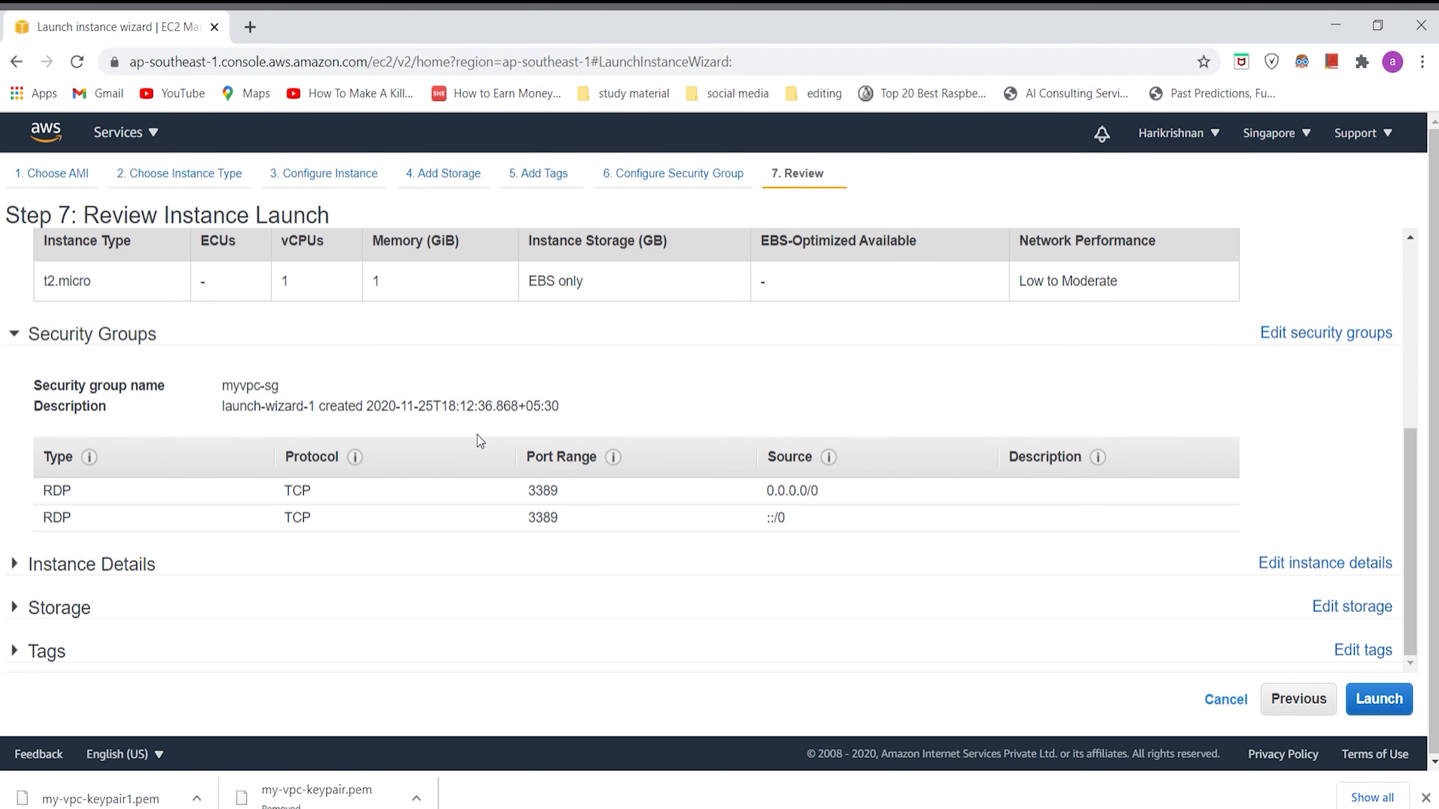
scroll(478, 440, "up", 3)
scroll(476, 435, "up", 2)
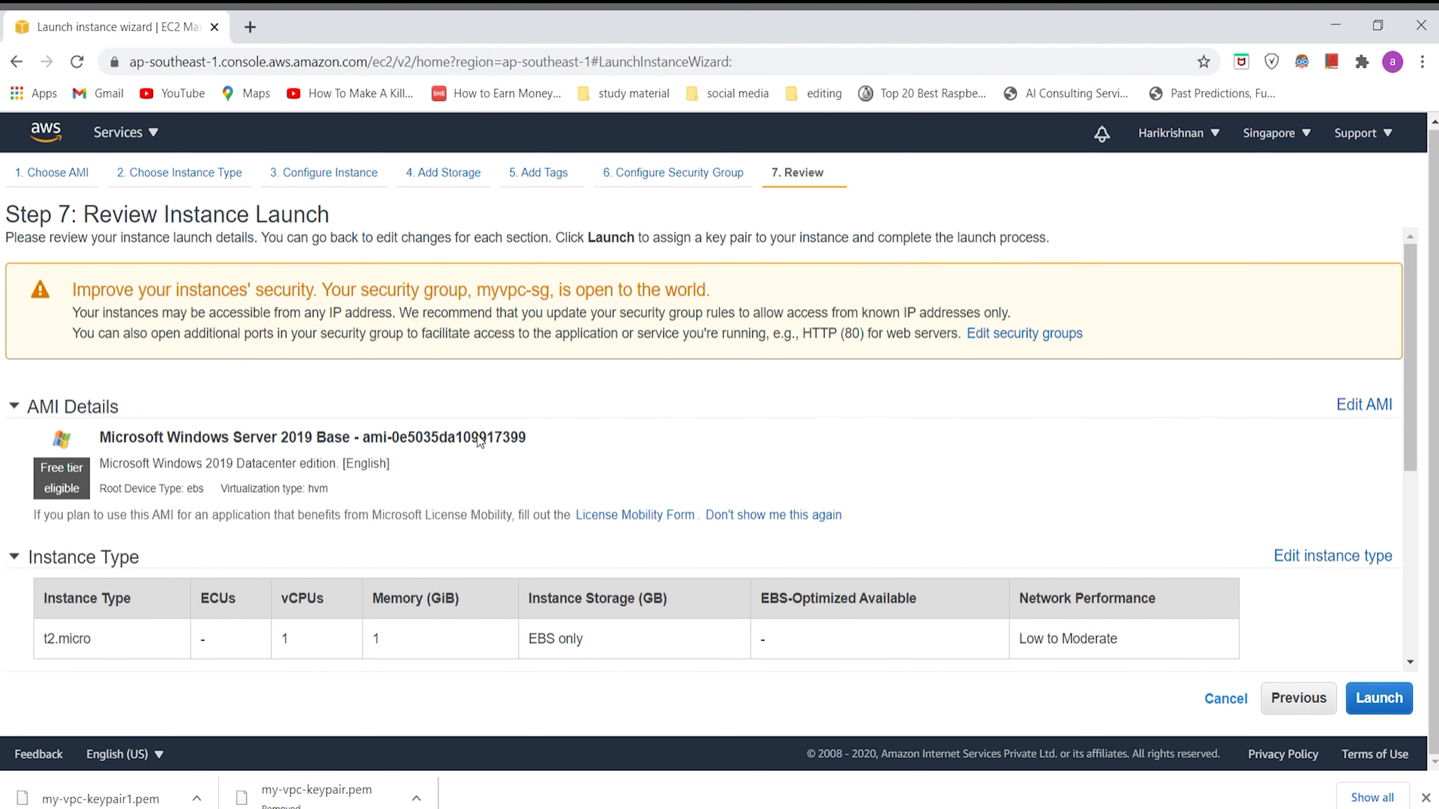
scroll(476, 435, "down", 5)
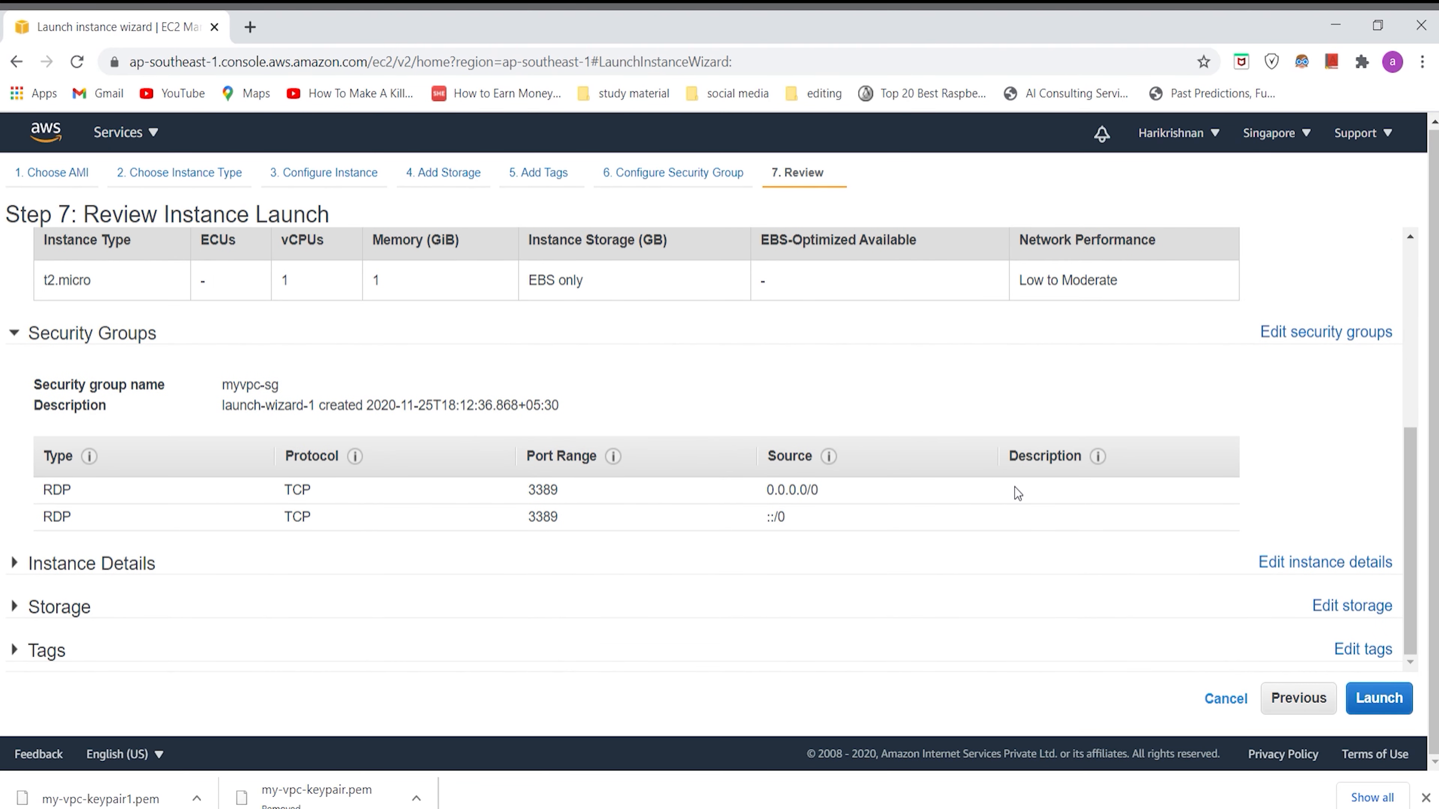
Step: Proceed to launch, create a new key pair named myvpc-keypair and download its private key file
left_click(1377, 699)
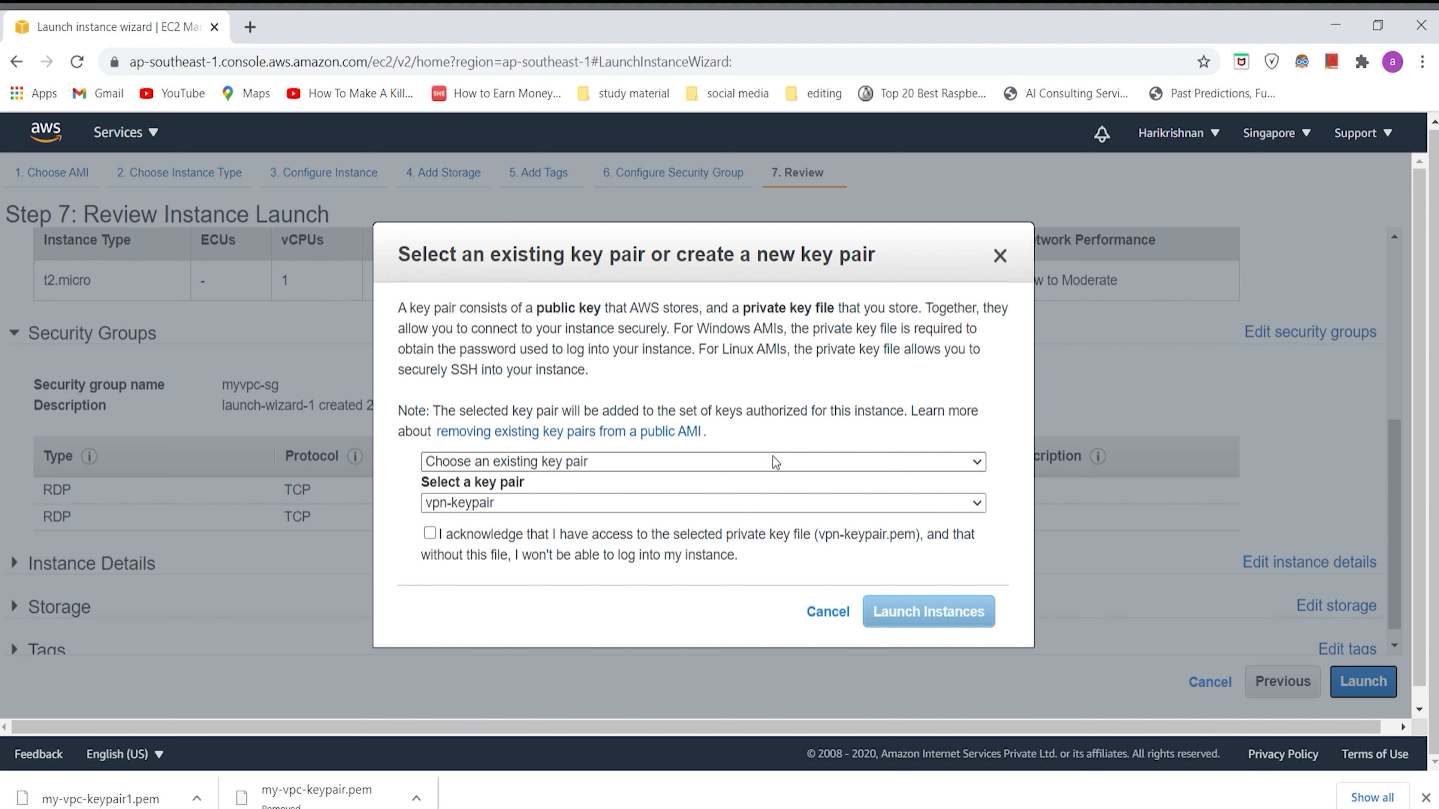
left_click(704, 504)
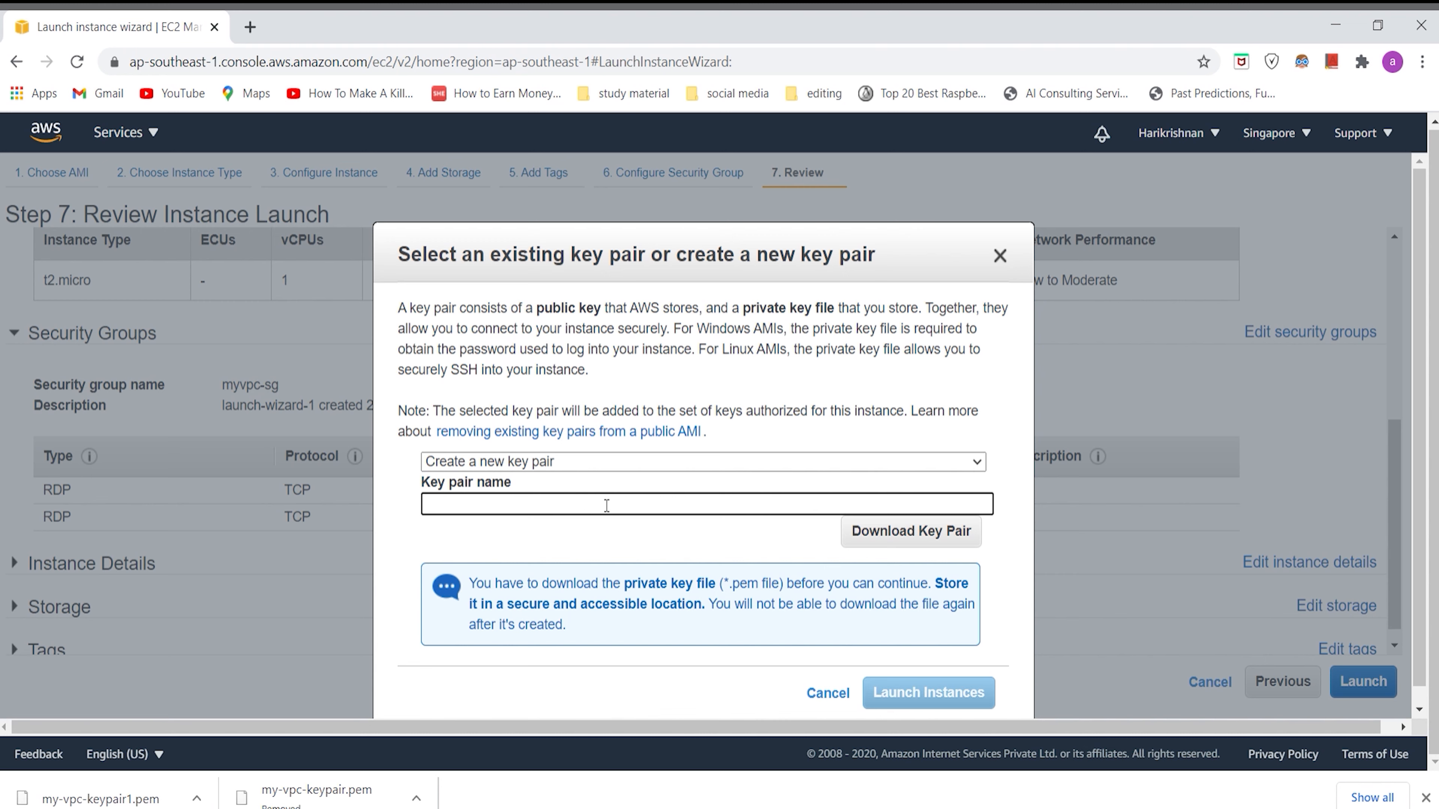
type("myvpc-keypair")
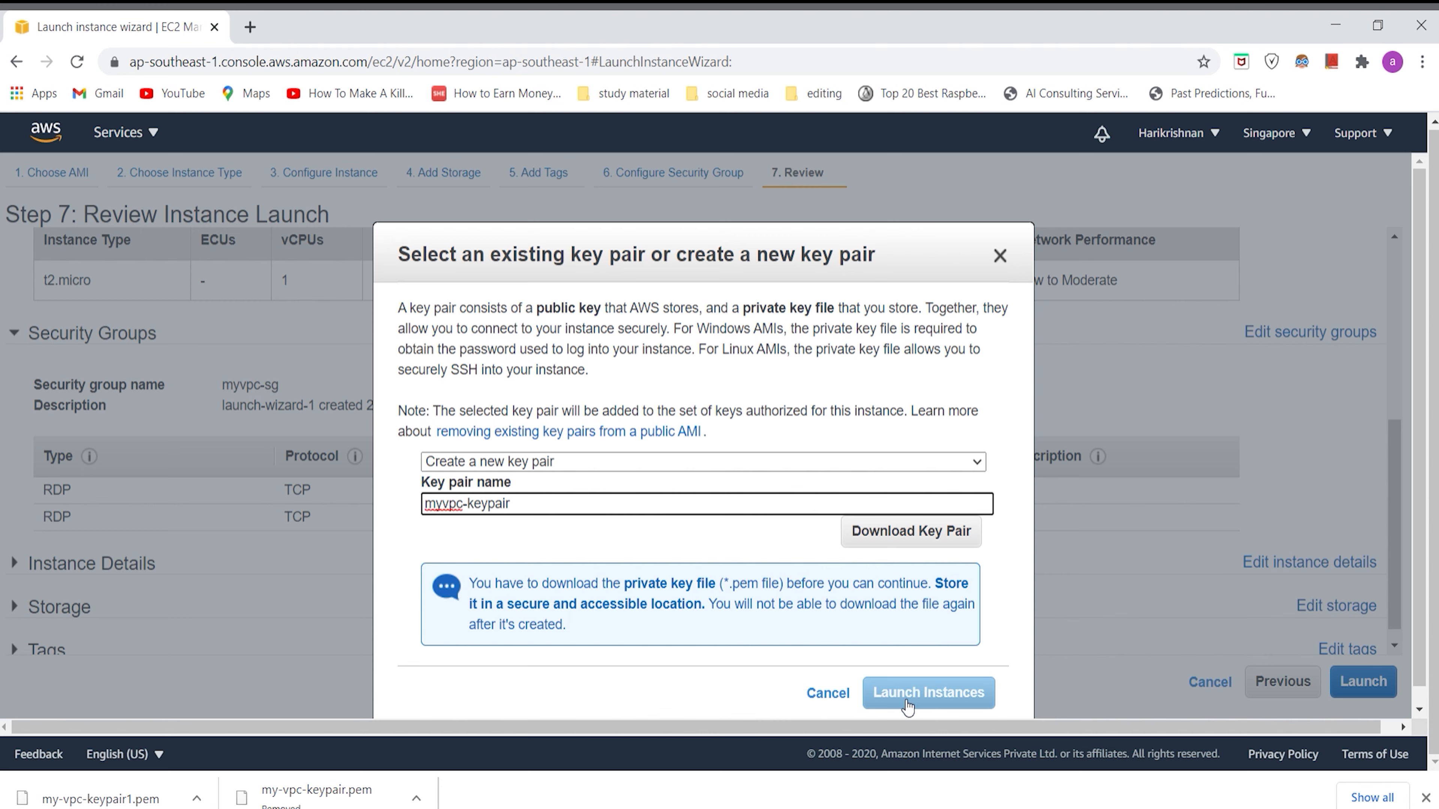
left_click(910, 543)
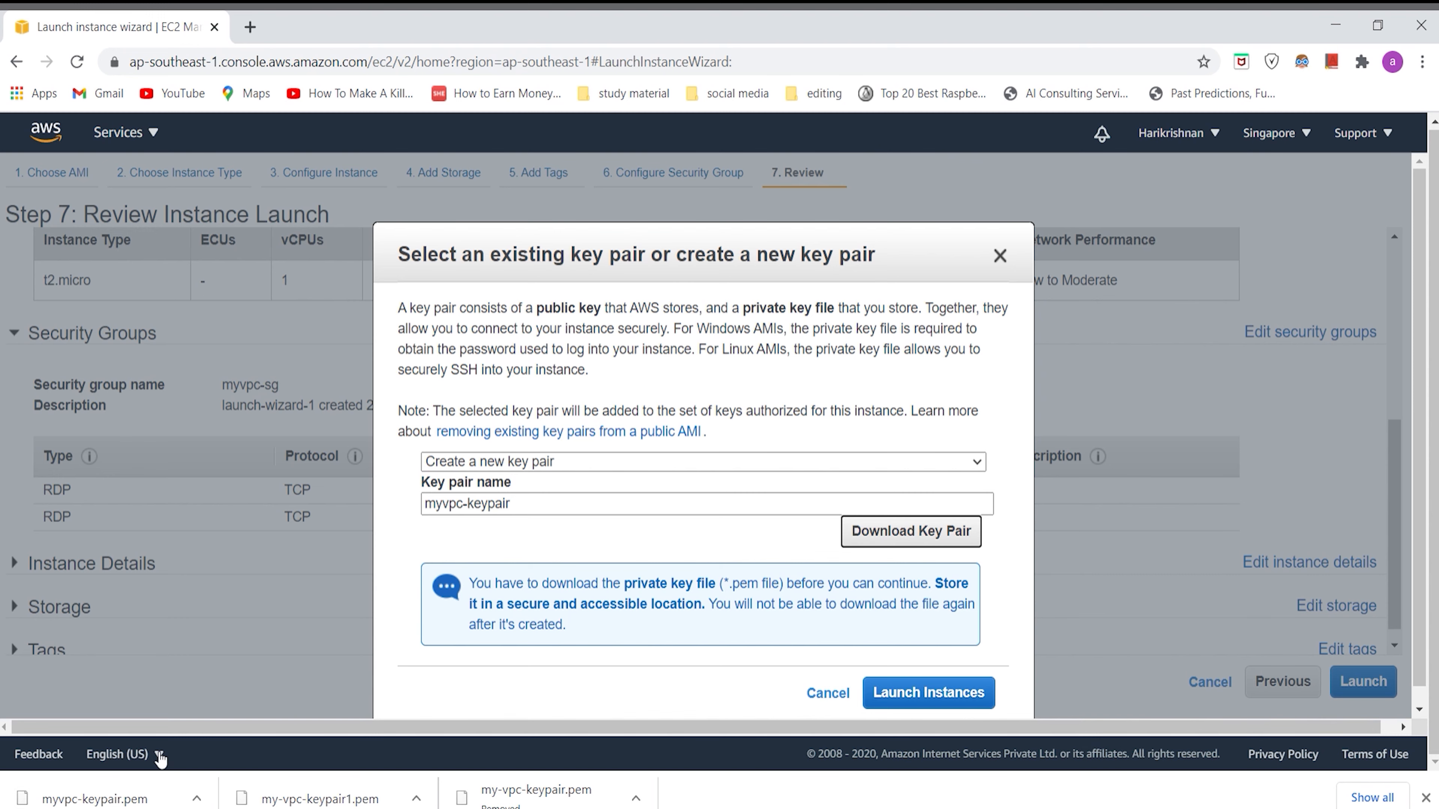
Step: Launch the instance and view it in the instances list
left_click(937, 691)
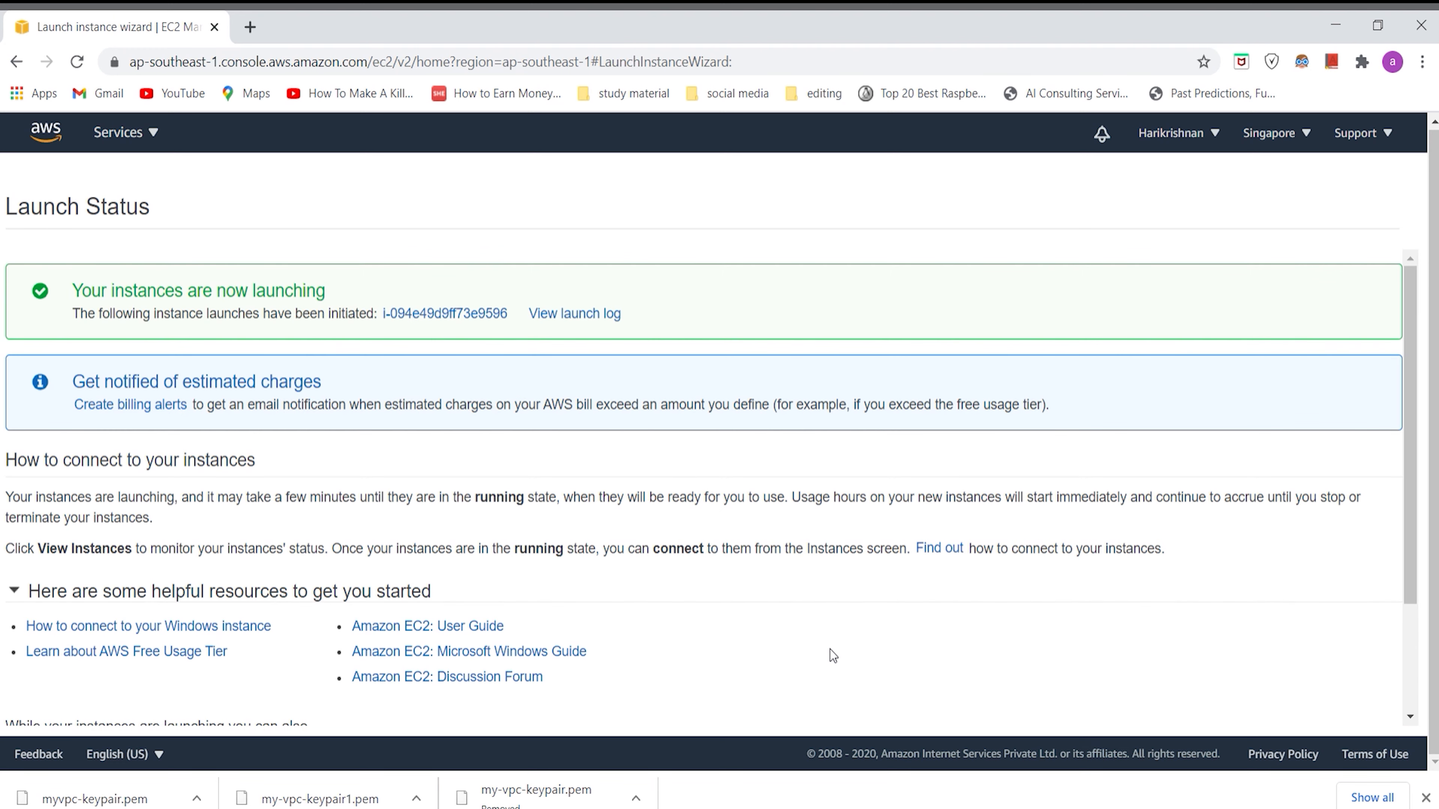
scroll(832, 640, "down", 3)
left_click(1291, 713)
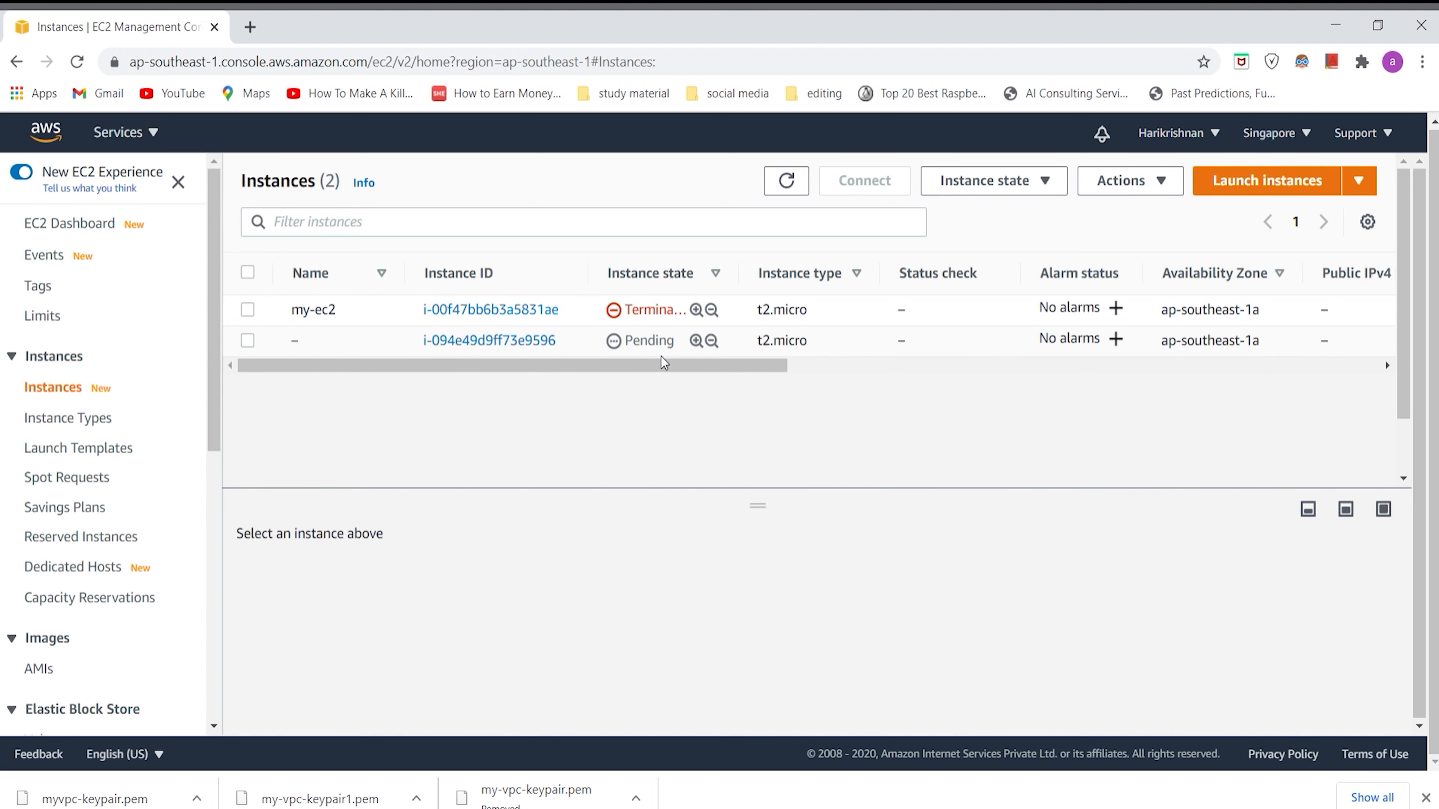
Step: Name the newly launched, unnamed instance vm1 and save the name
left_click_drag(745, 358, 669, 369)
mouse_move(339, 334)
left_click(311, 342)
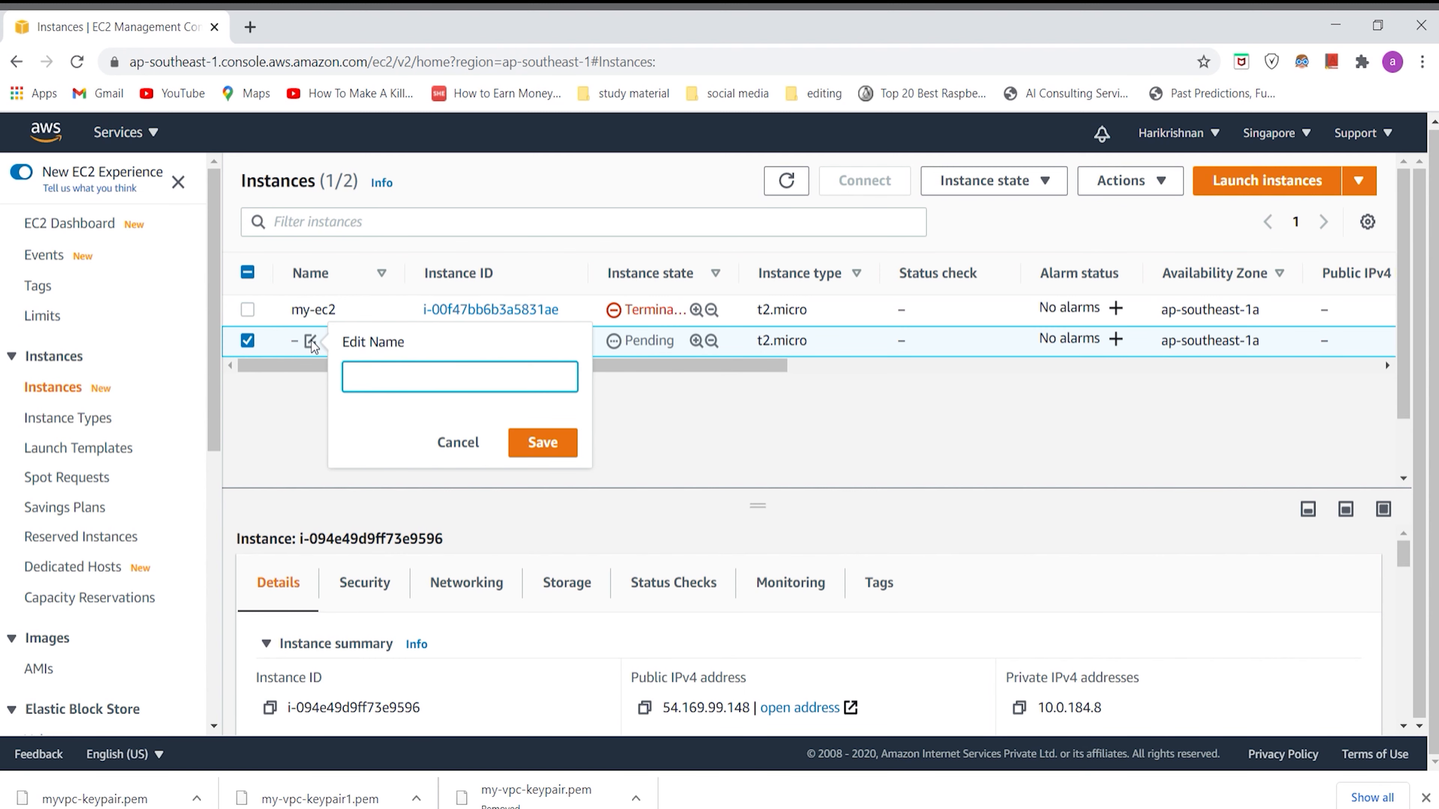
type("m")
key("BackSpace")
type("my-")
key("BackSpace")
key("BackSpace")
key("BackSpace")
type("vm1")
left_click(568, 447)
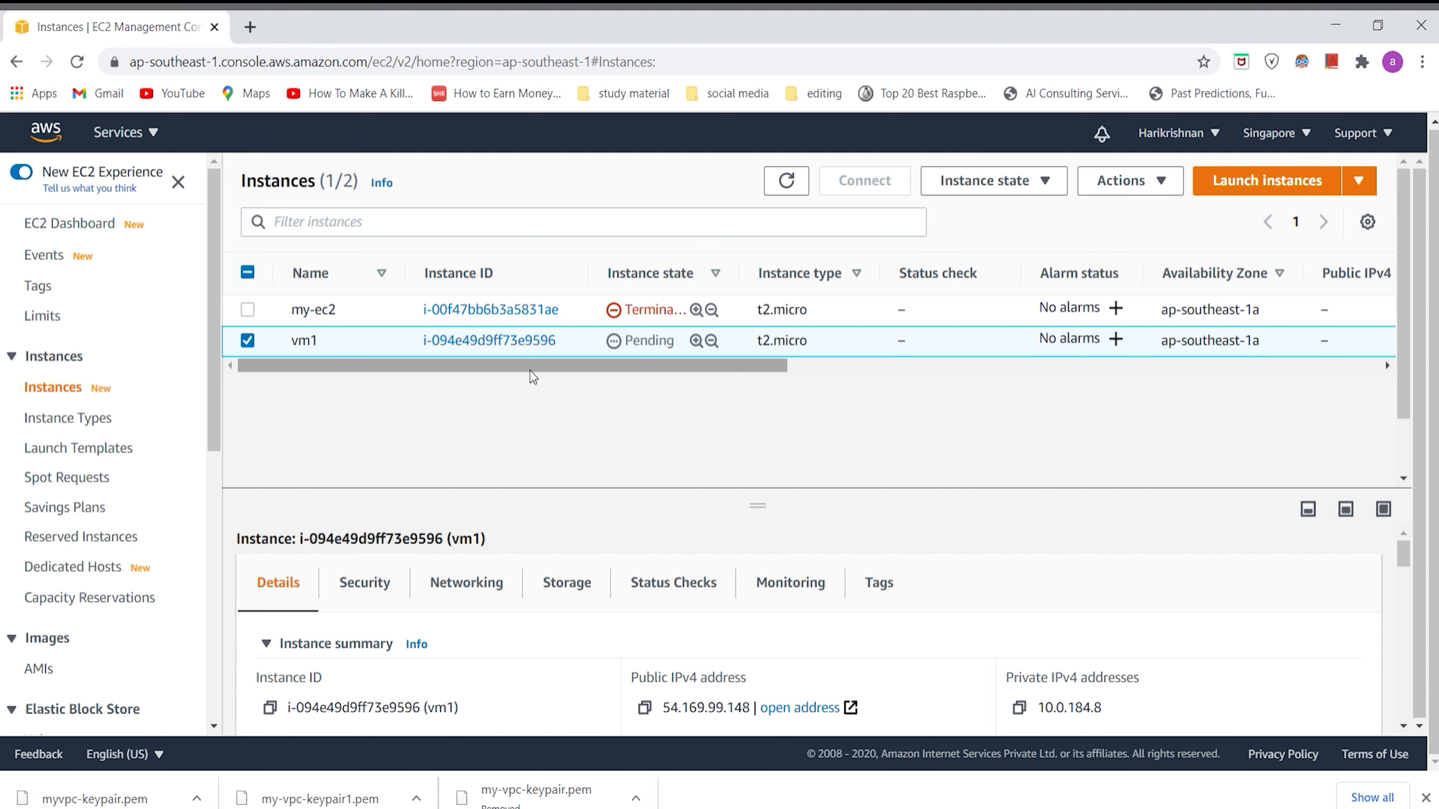
Step: Refresh the instances list to check vm1's state and status checks, and select vm1
left_click_drag(530, 372, 474, 368)
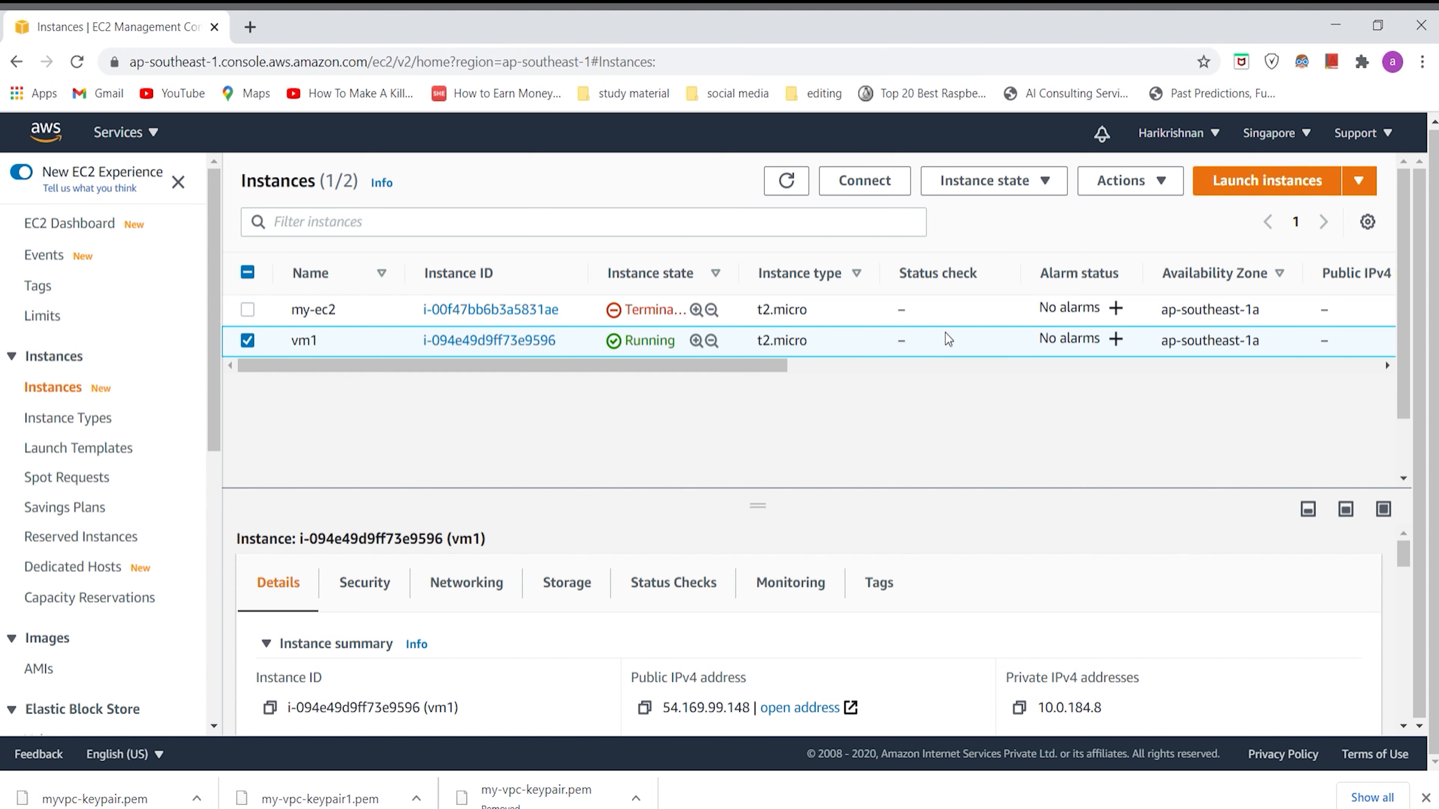
left_click(786, 181)
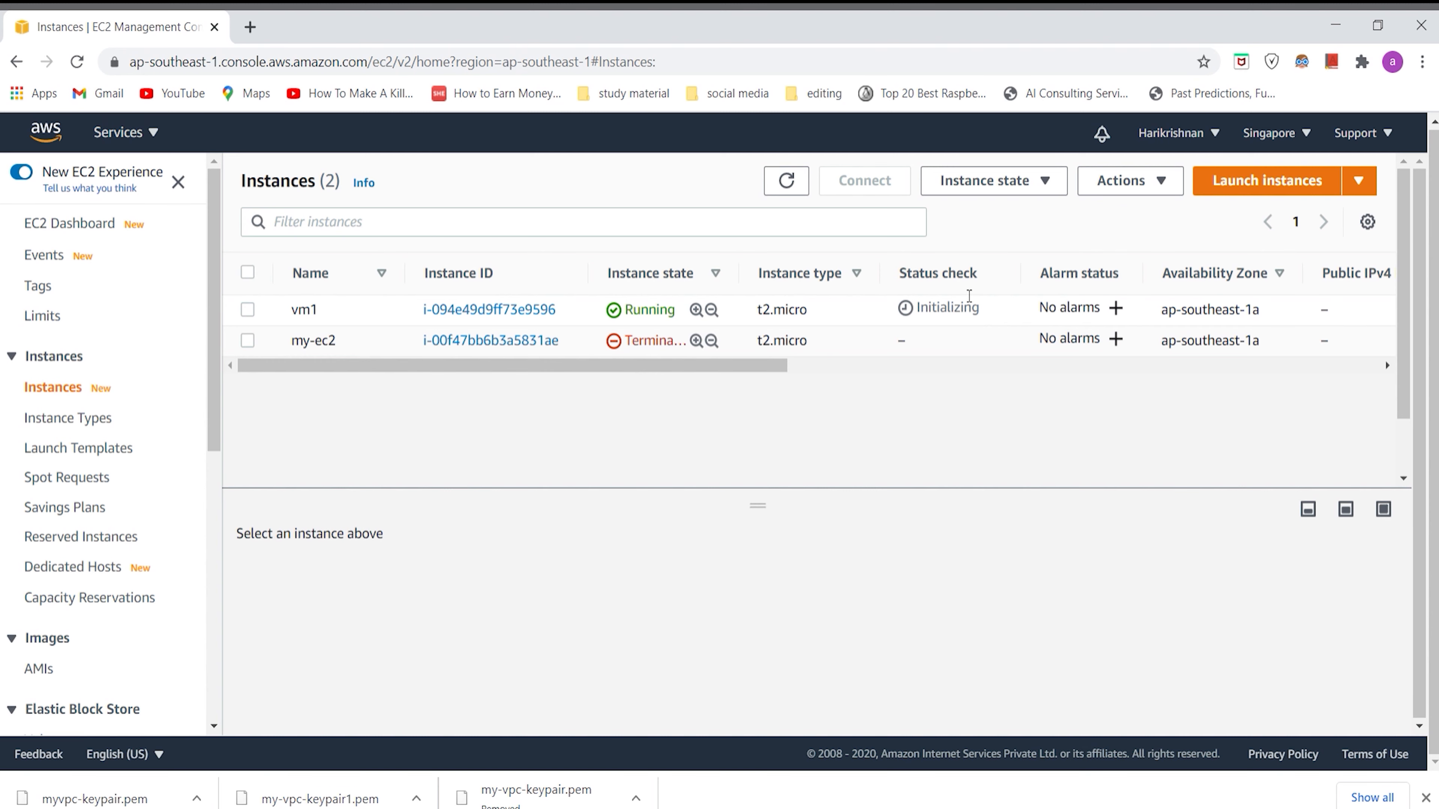
left_click(786, 180)
left_click(248, 309)
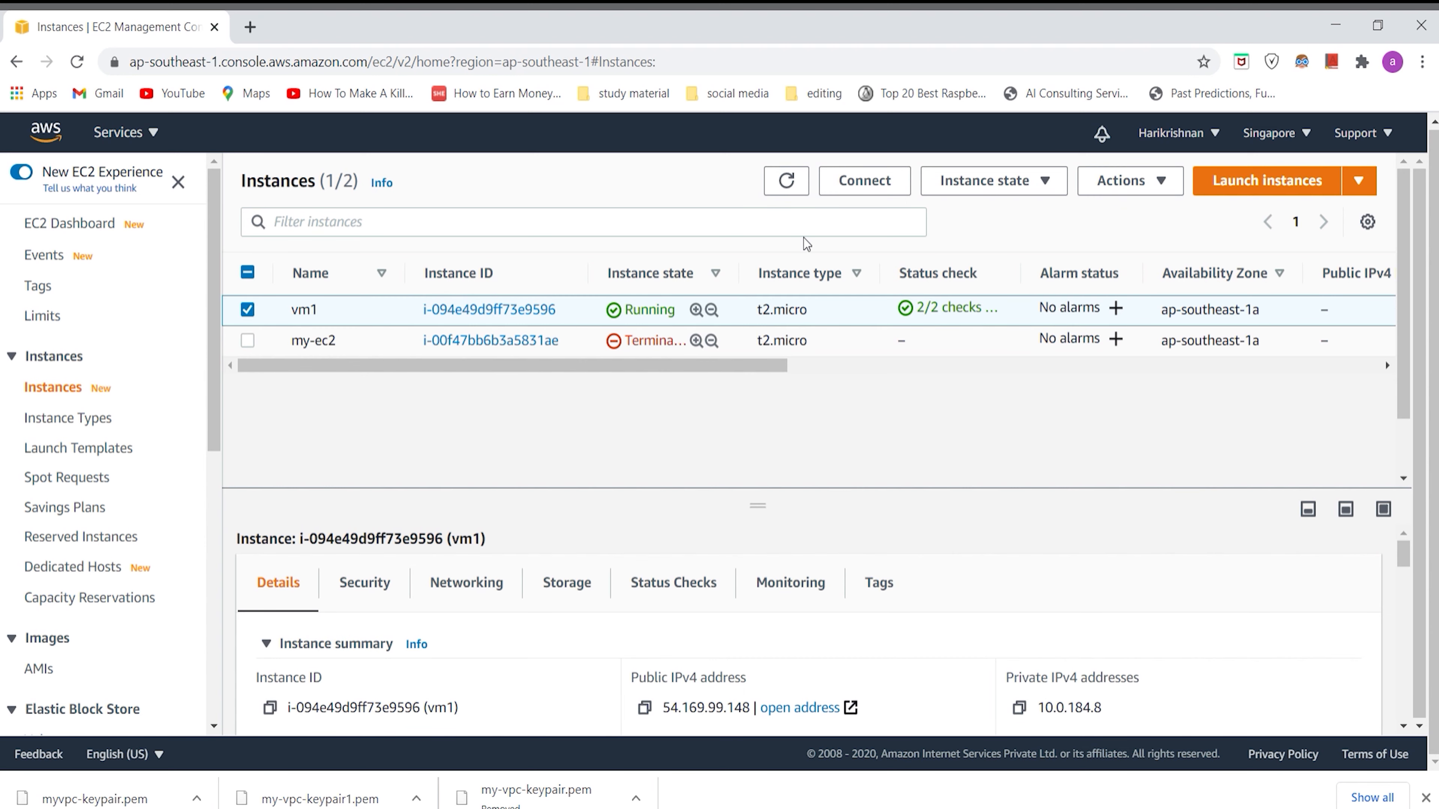
Step: Open the connection options for vm1 and download the remote desktop file for the RDP client
left_click(1124, 187)
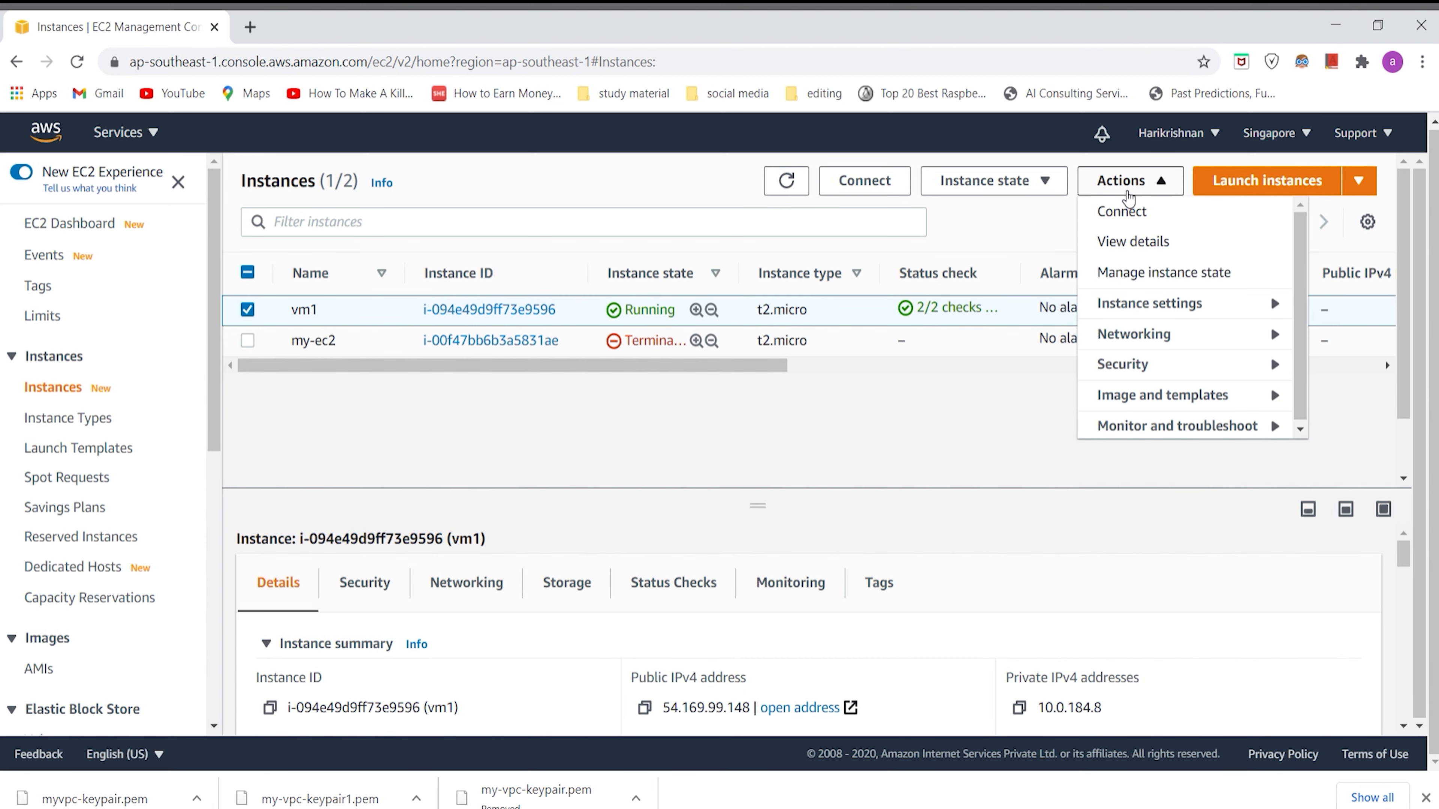
left_click(1128, 212)
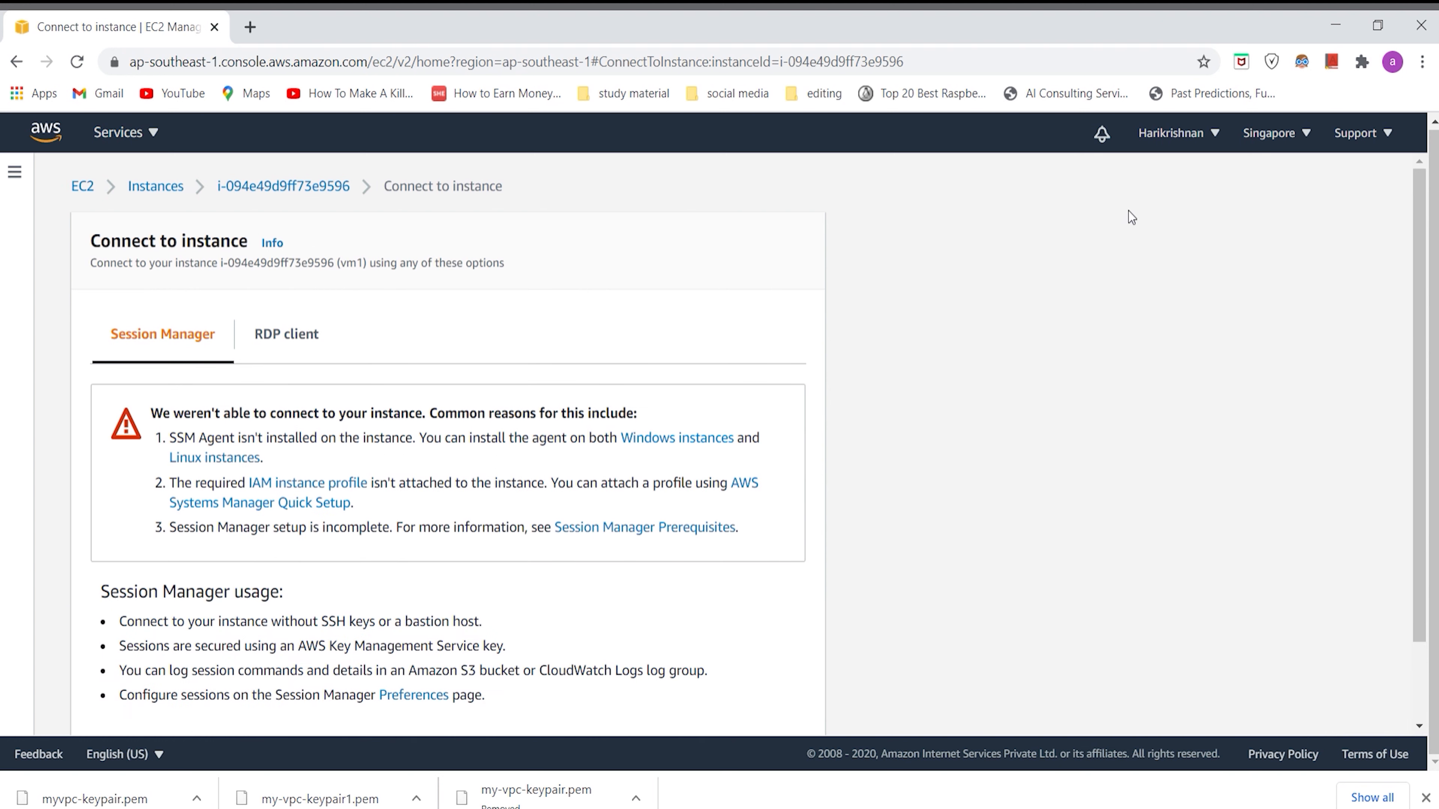
left_click(315, 350)
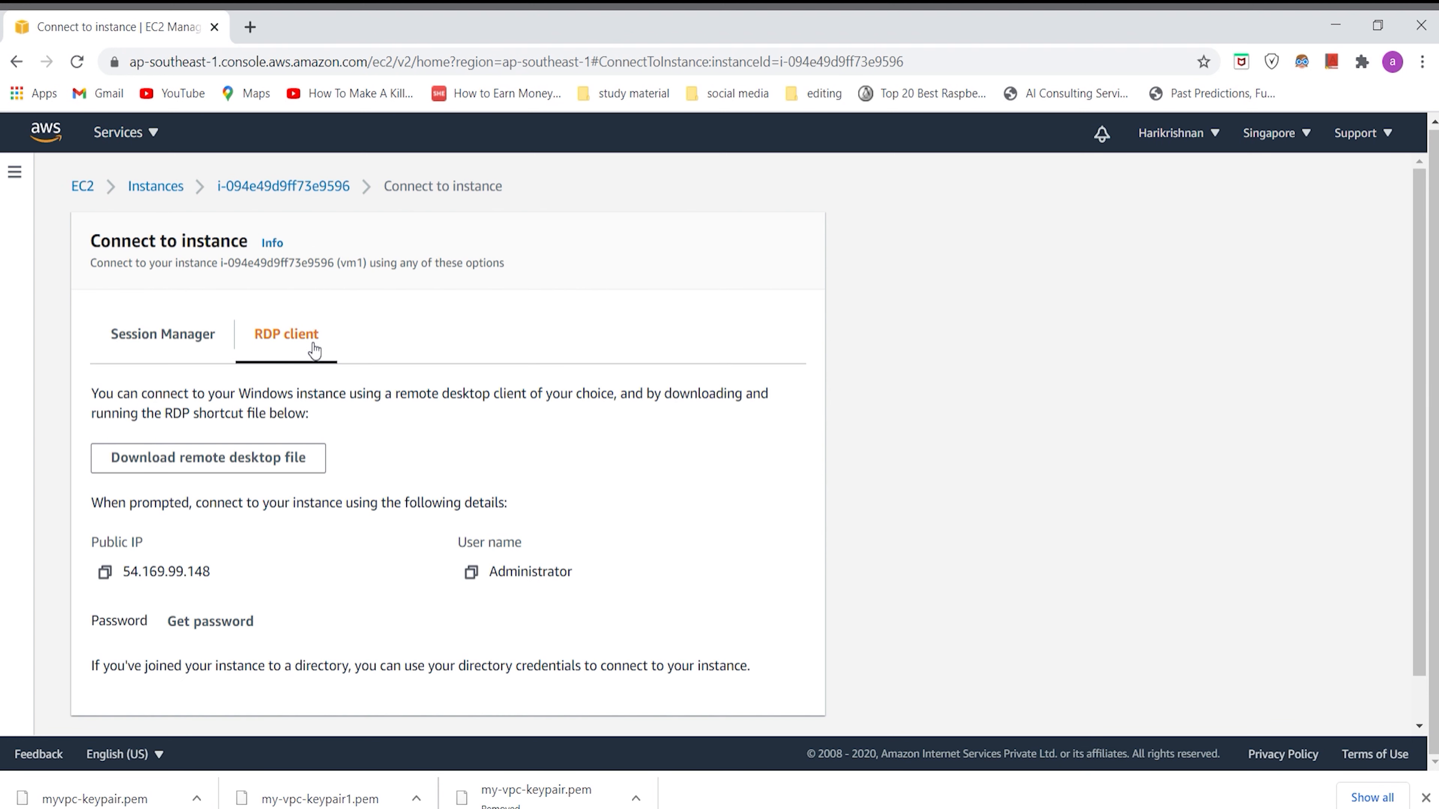
scroll(359, 412, "down", 1)
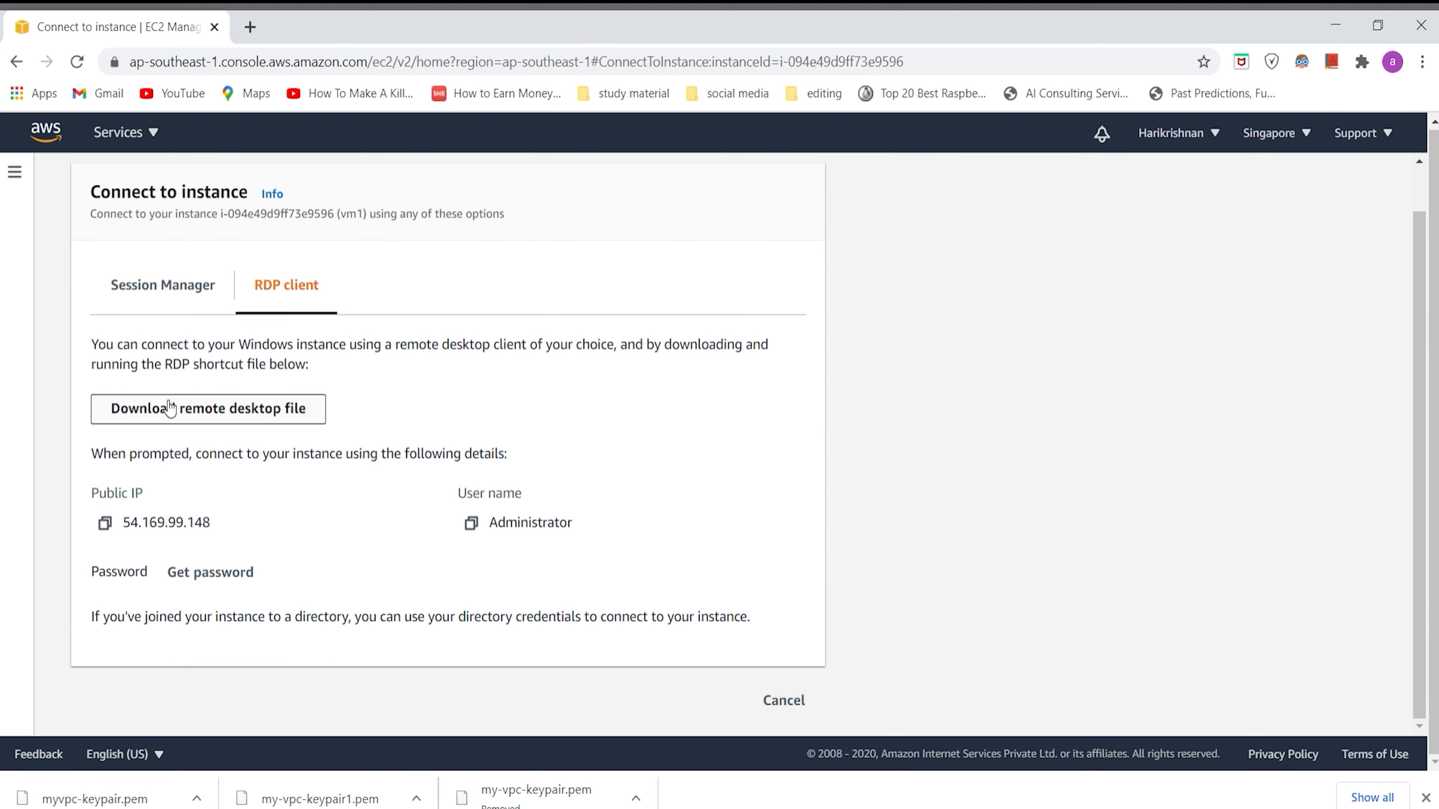
left_click(290, 416)
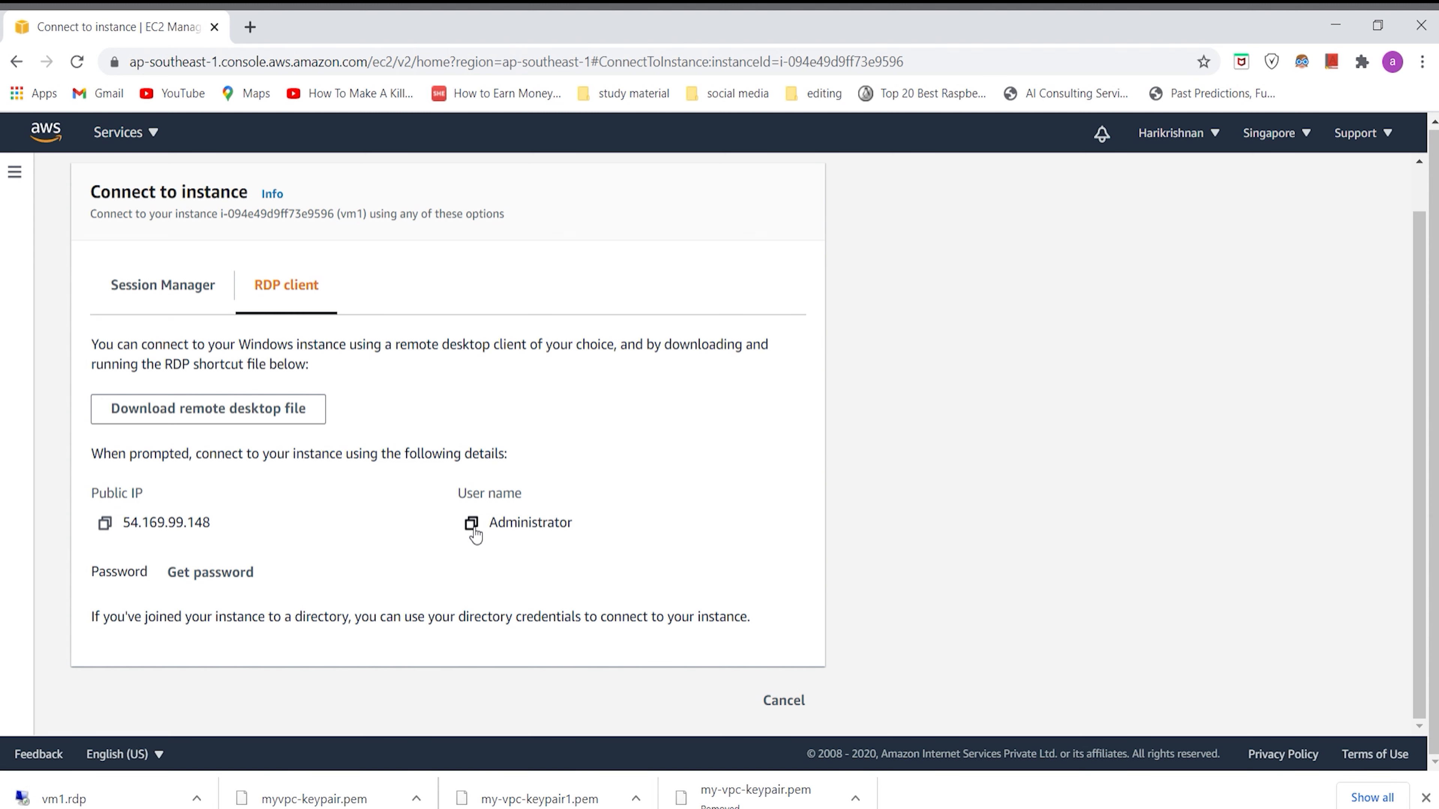
Step: Retrieve the instance's Windows administrator password by decrypting it with the key pair file myvpc-keypair.pem from Downloads
left_click(210, 573)
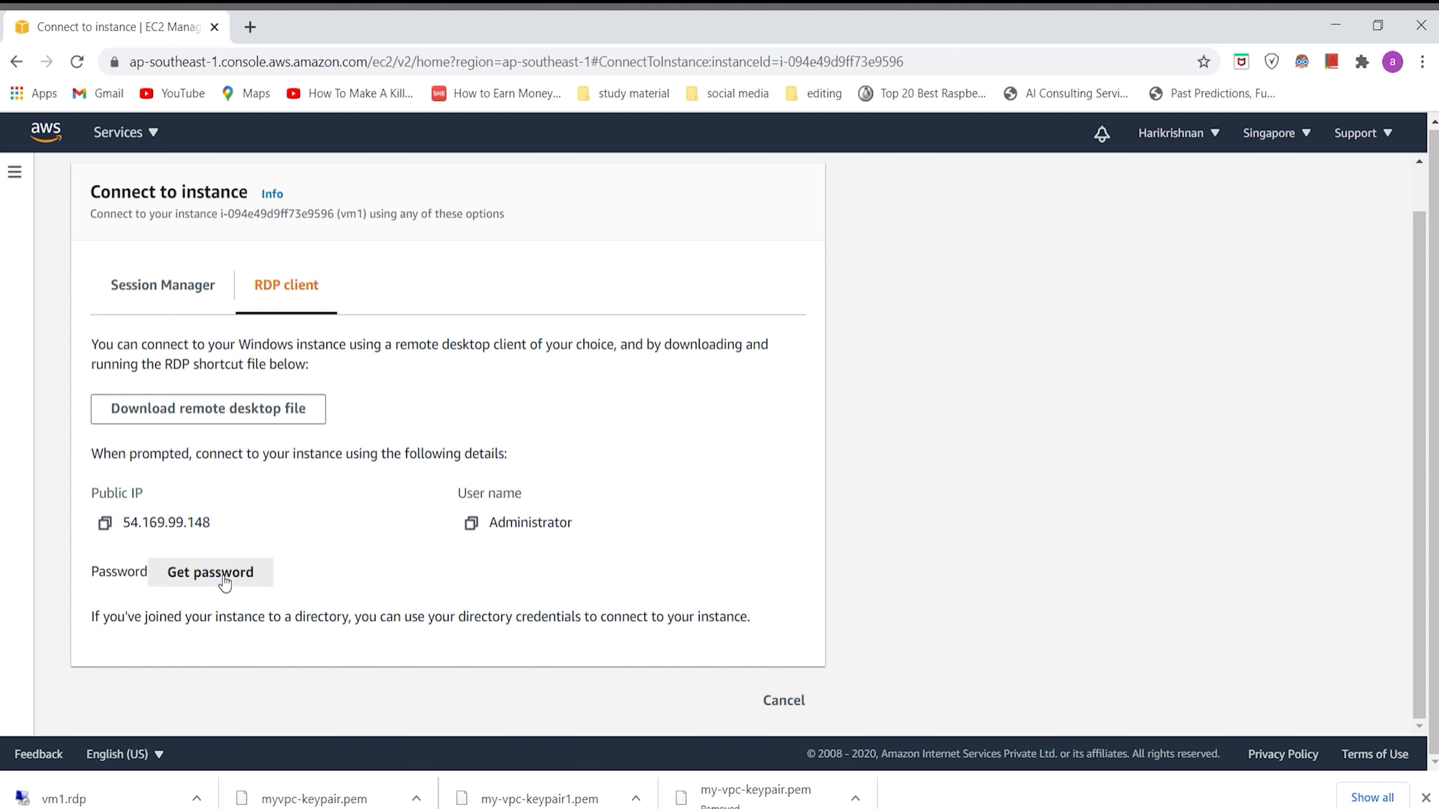
scroll(226, 583, "down", 1)
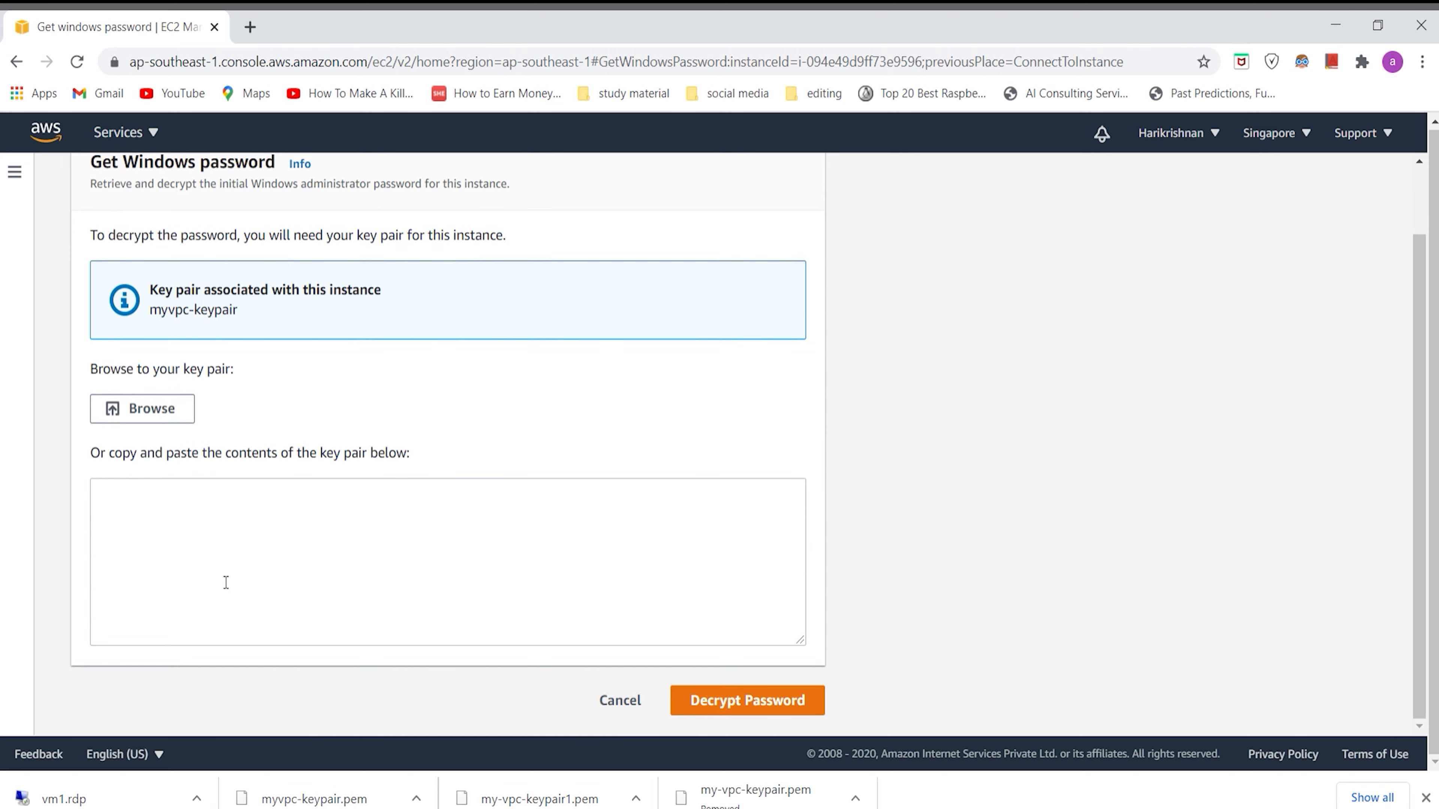
scroll(226, 583, "up", 1)
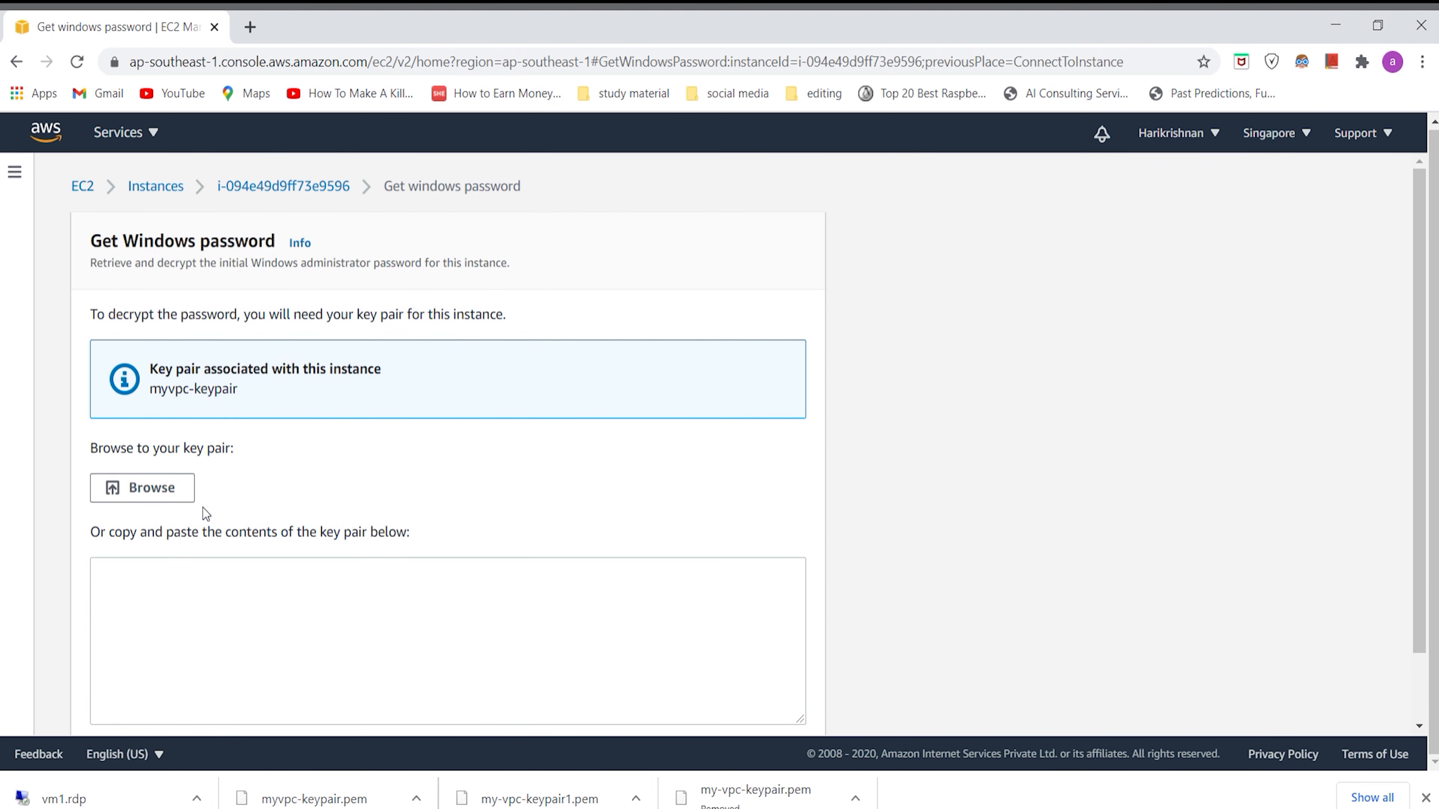
left_click(158, 507)
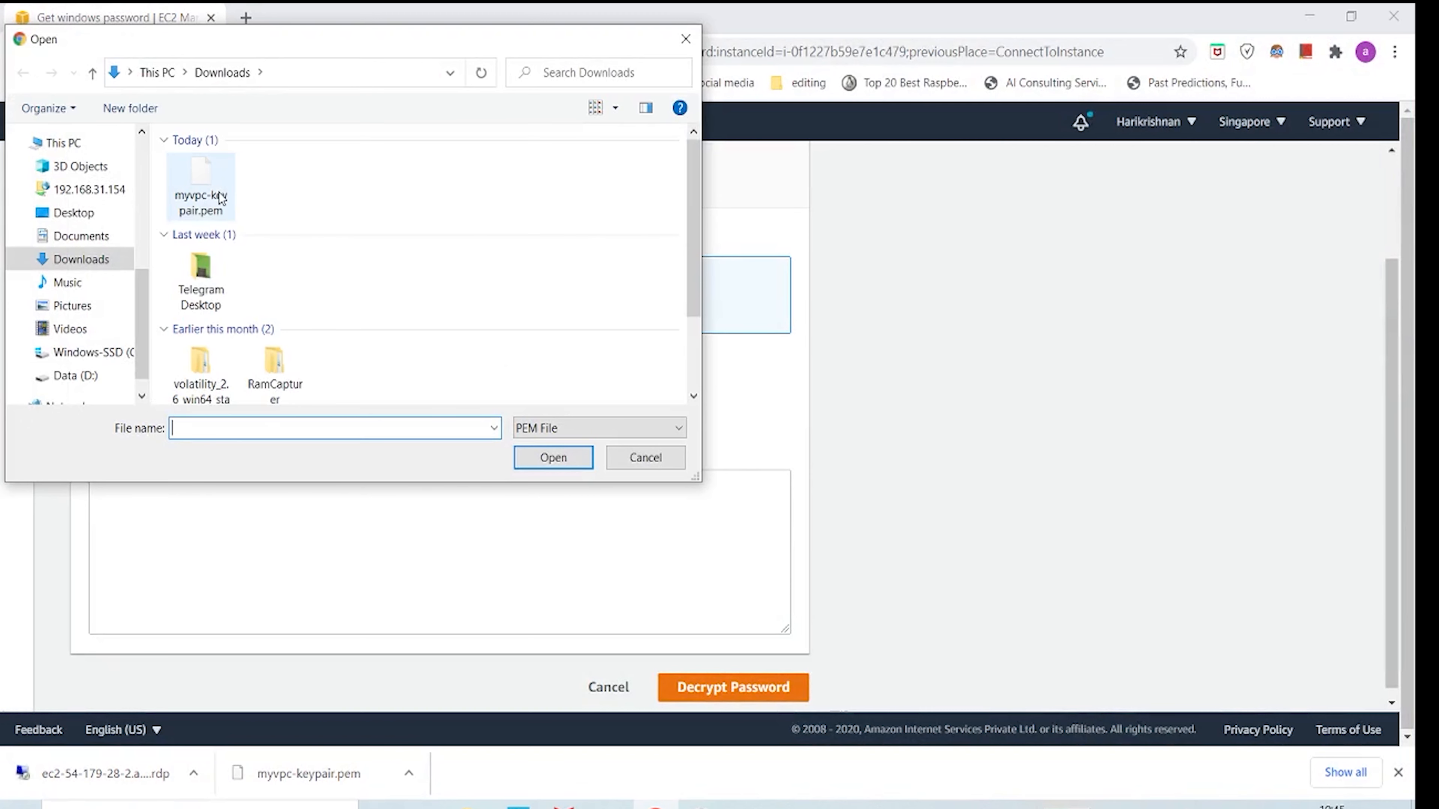
left_click(220, 197)
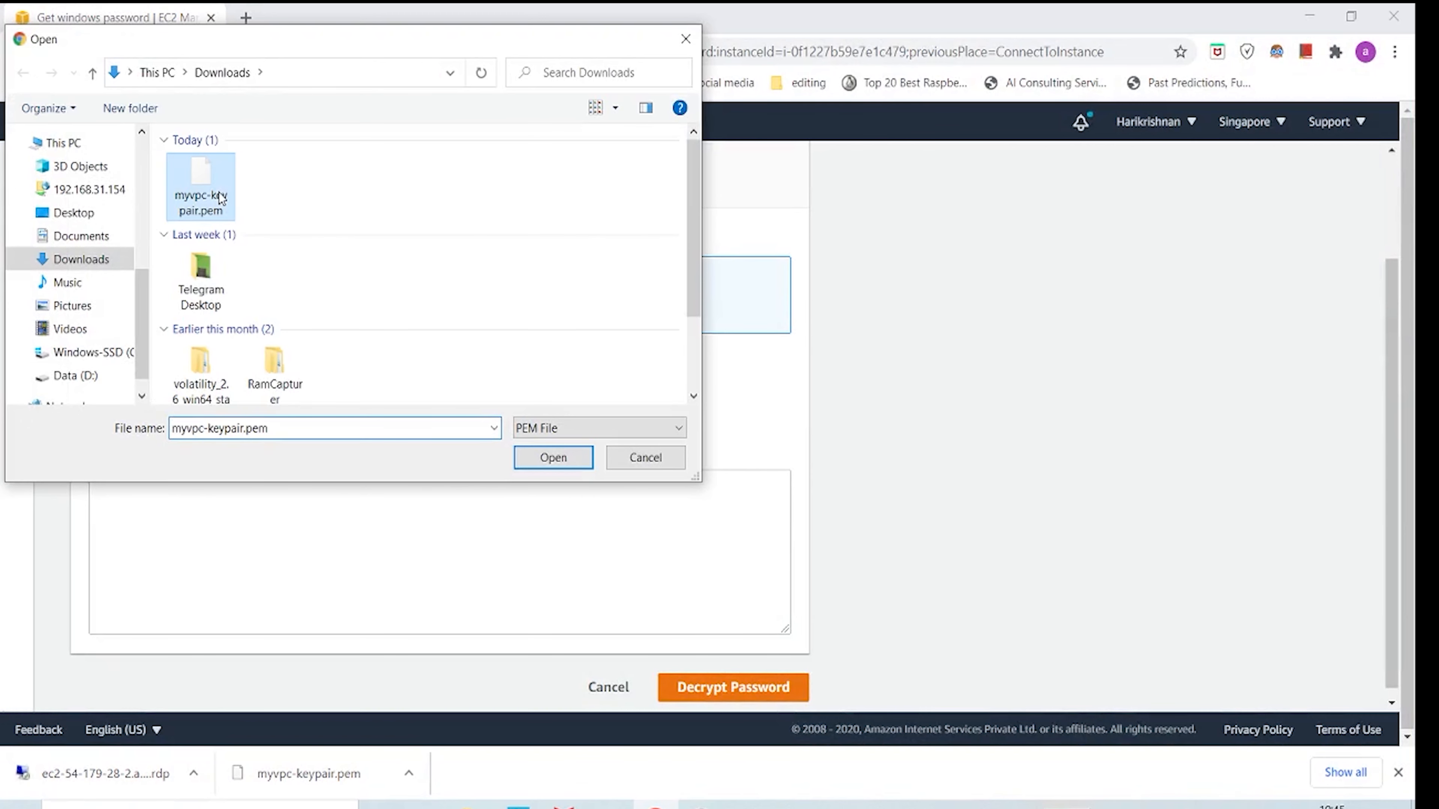
left_click(539, 454)
scroll(539, 455, "down", 1)
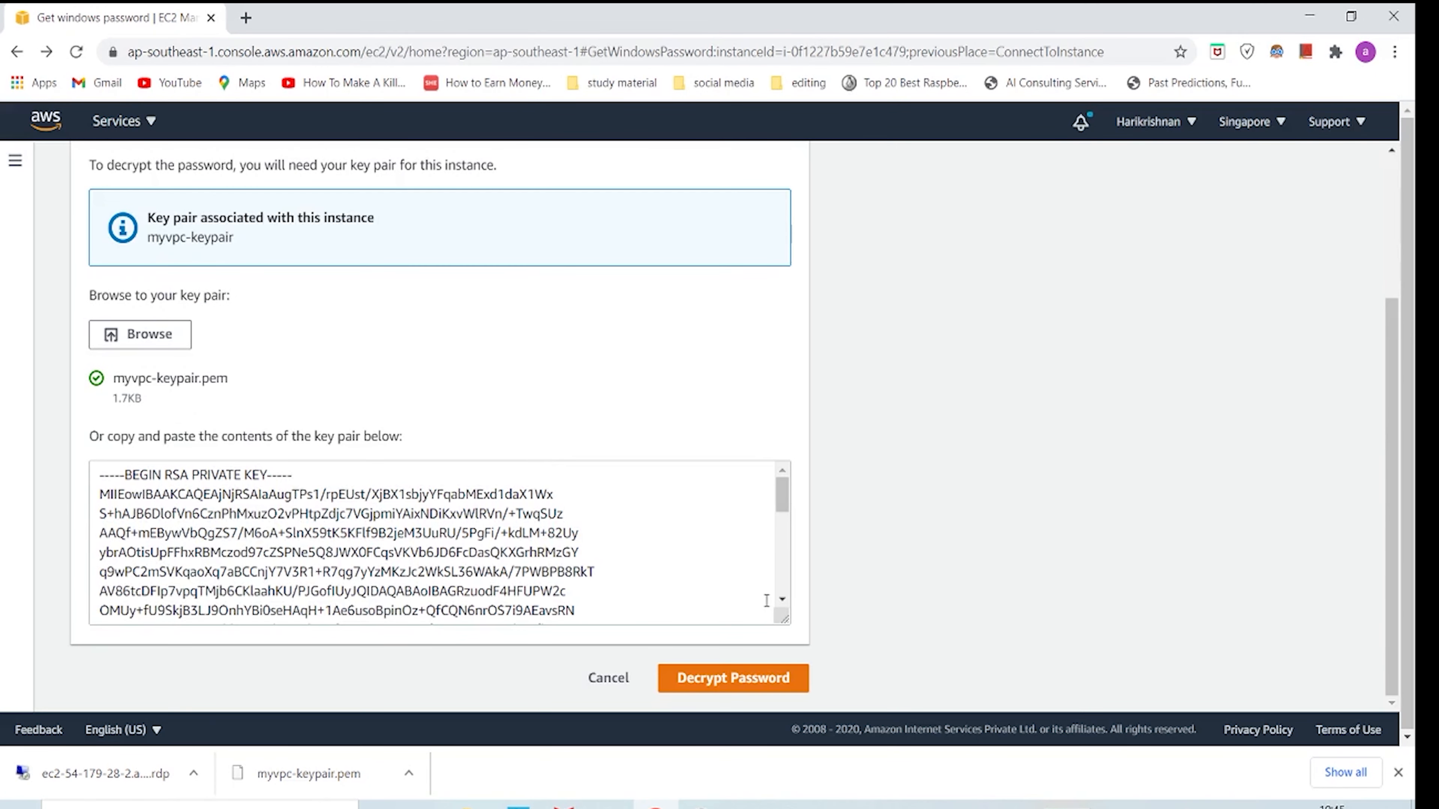
left_click(710, 681)
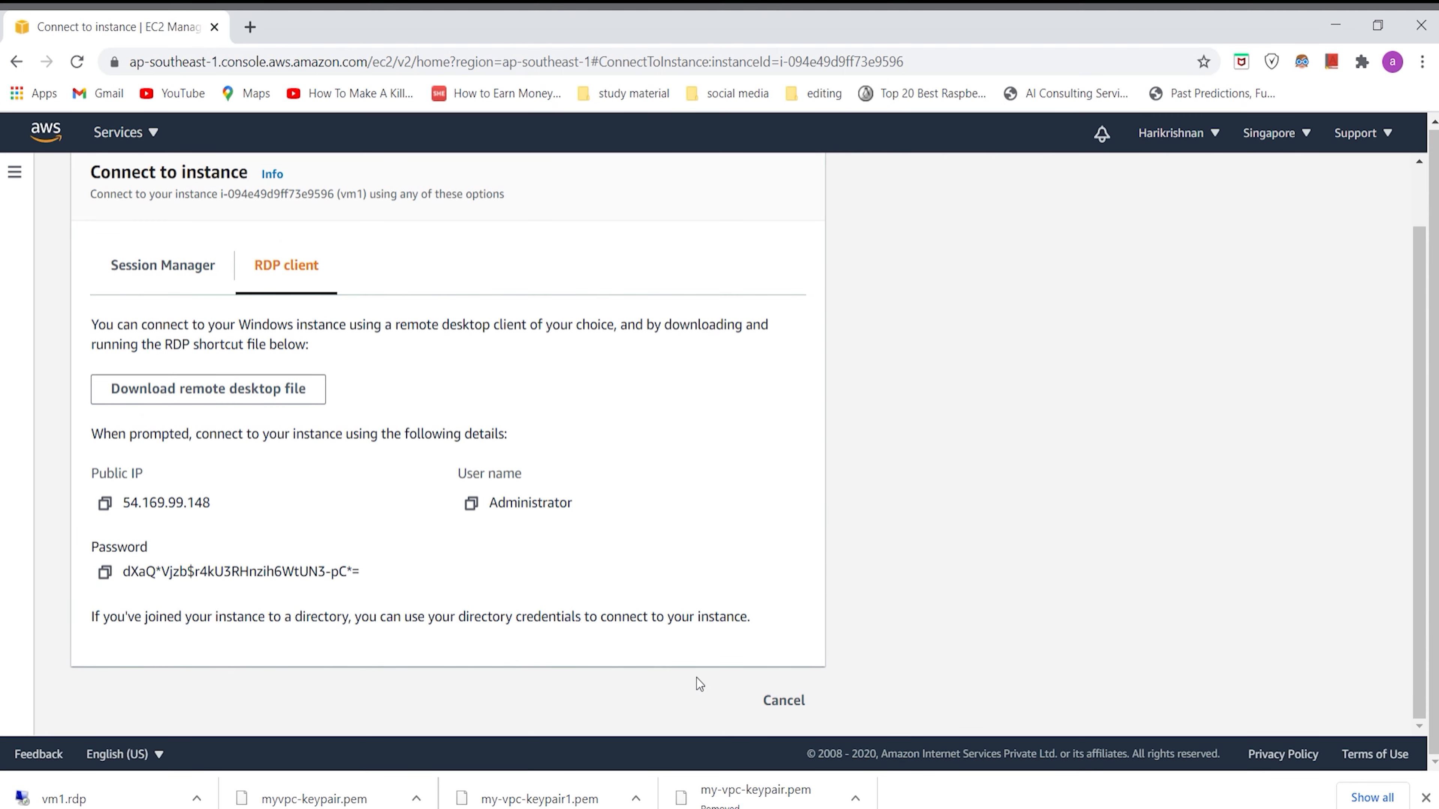
Step: Copy the decrypted password, open the downloaded remote desktop file and connect despite the unknown publisher
left_click(116, 578)
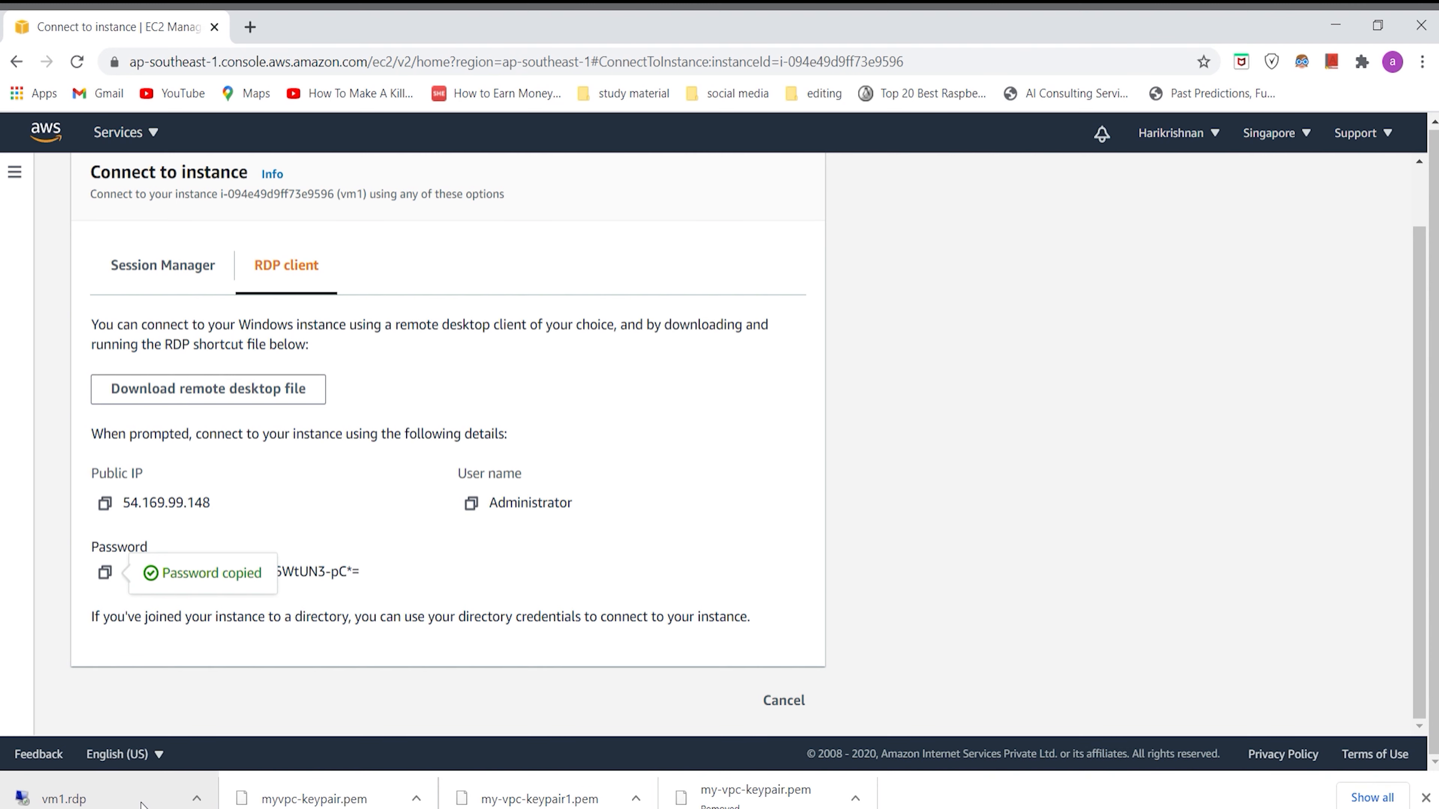
left_click(168, 804)
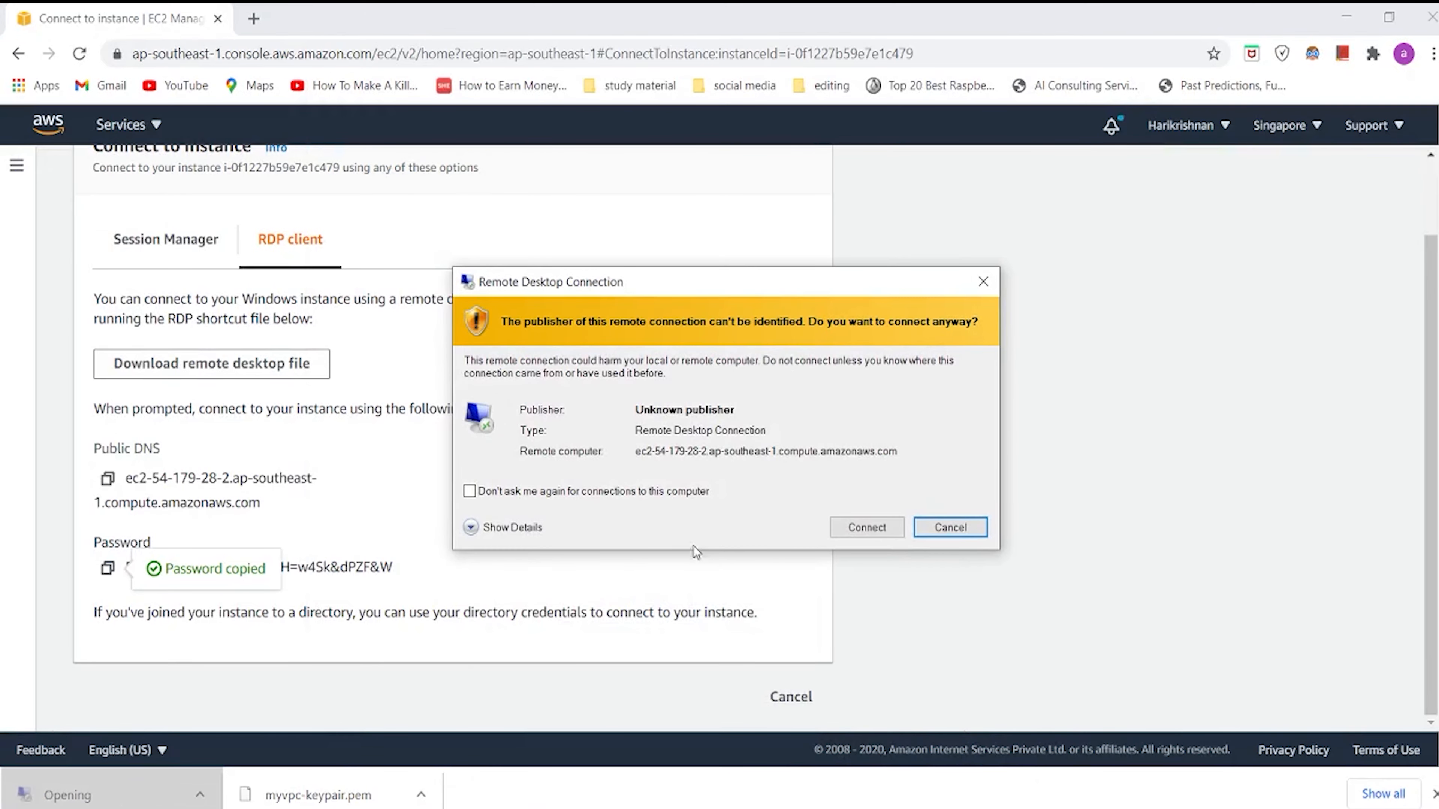
left_click(887, 518)
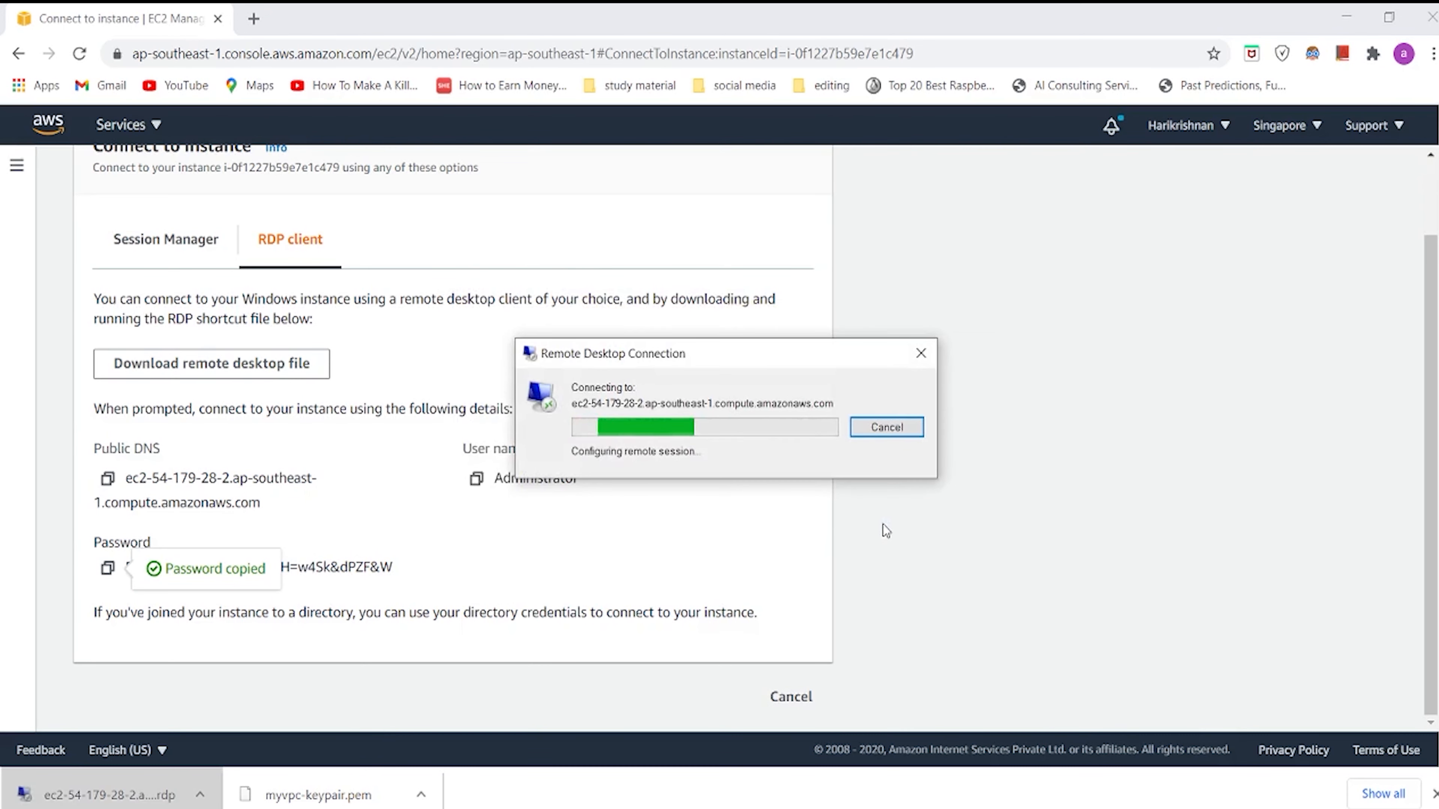
Step: Enter the copied Administrator password and accept the remote computer's certificate to log in to the Windows desktop
key("ctrl+v")
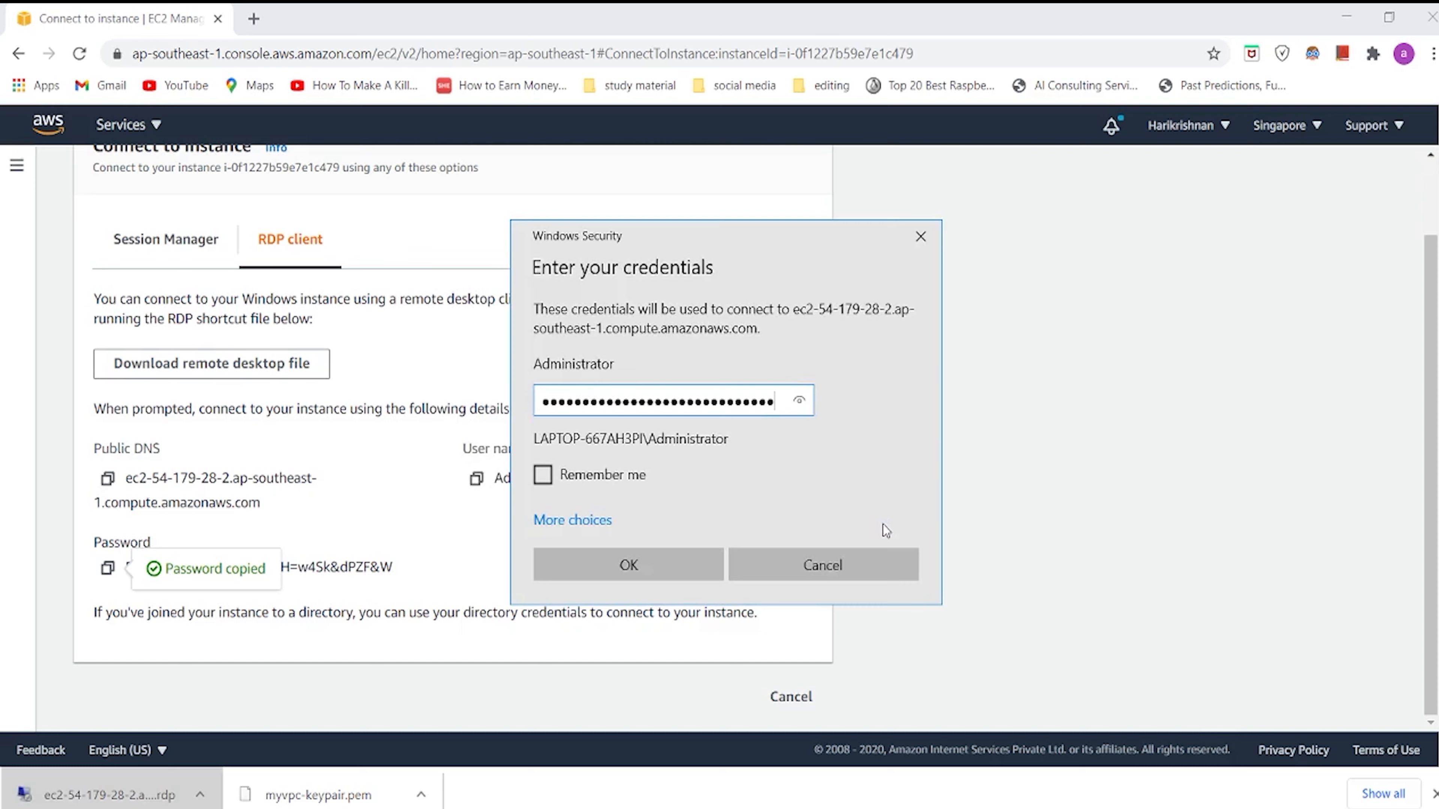
left_click(704, 554)
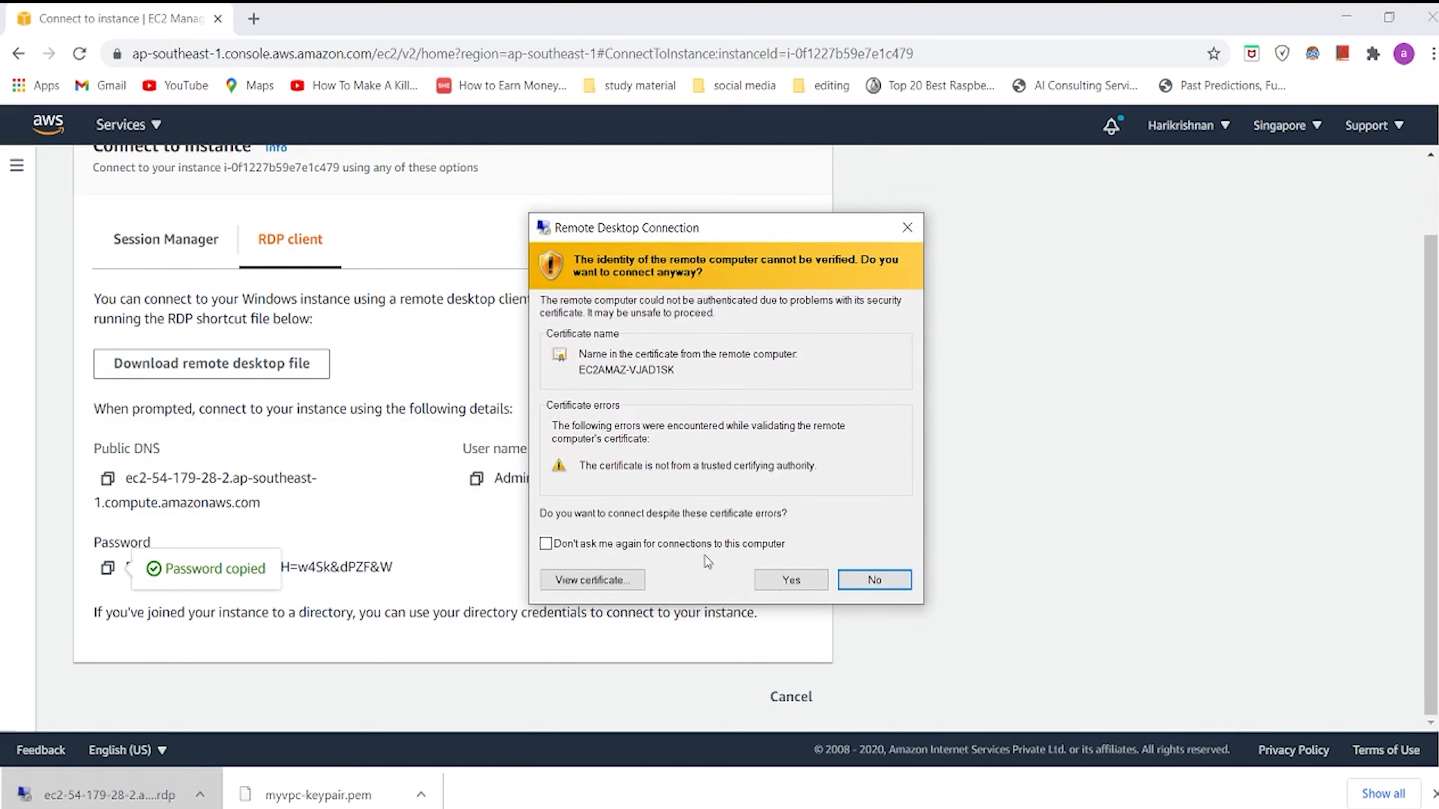
left_click(776, 581)
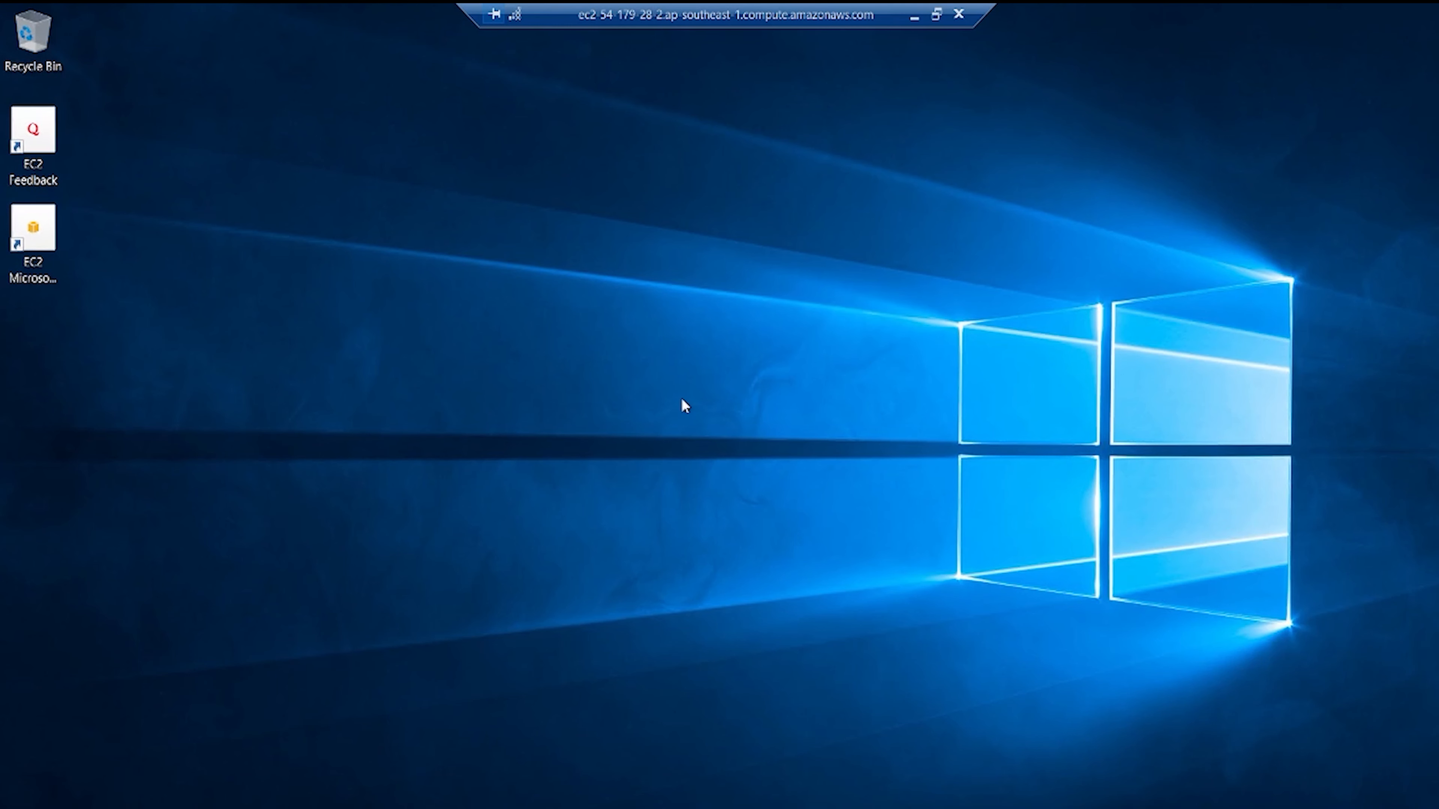
right_click(632, 379)
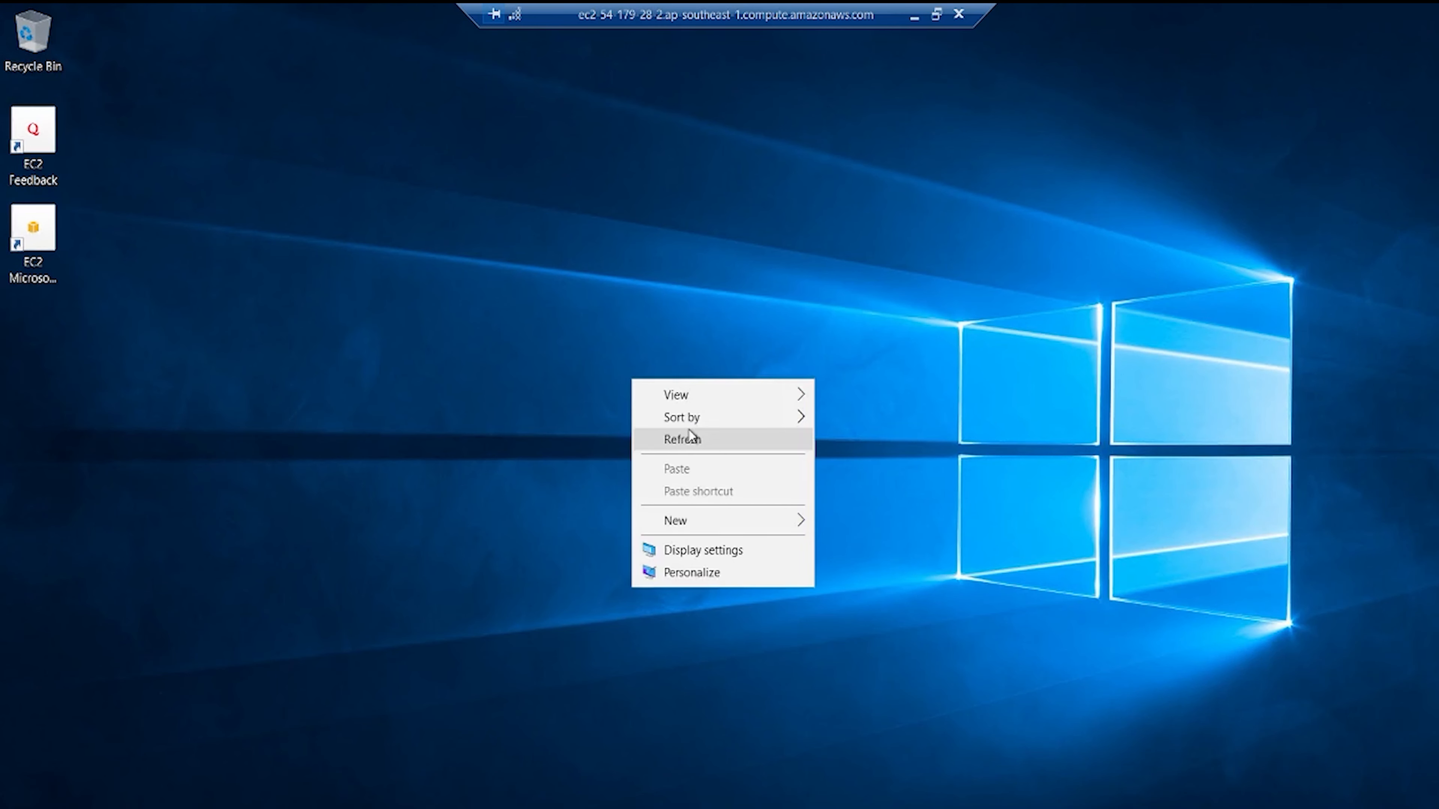
Step: Refresh the remote Windows desktop and close the command window that opened at startup
left_click(692, 441)
right_click(633, 336)
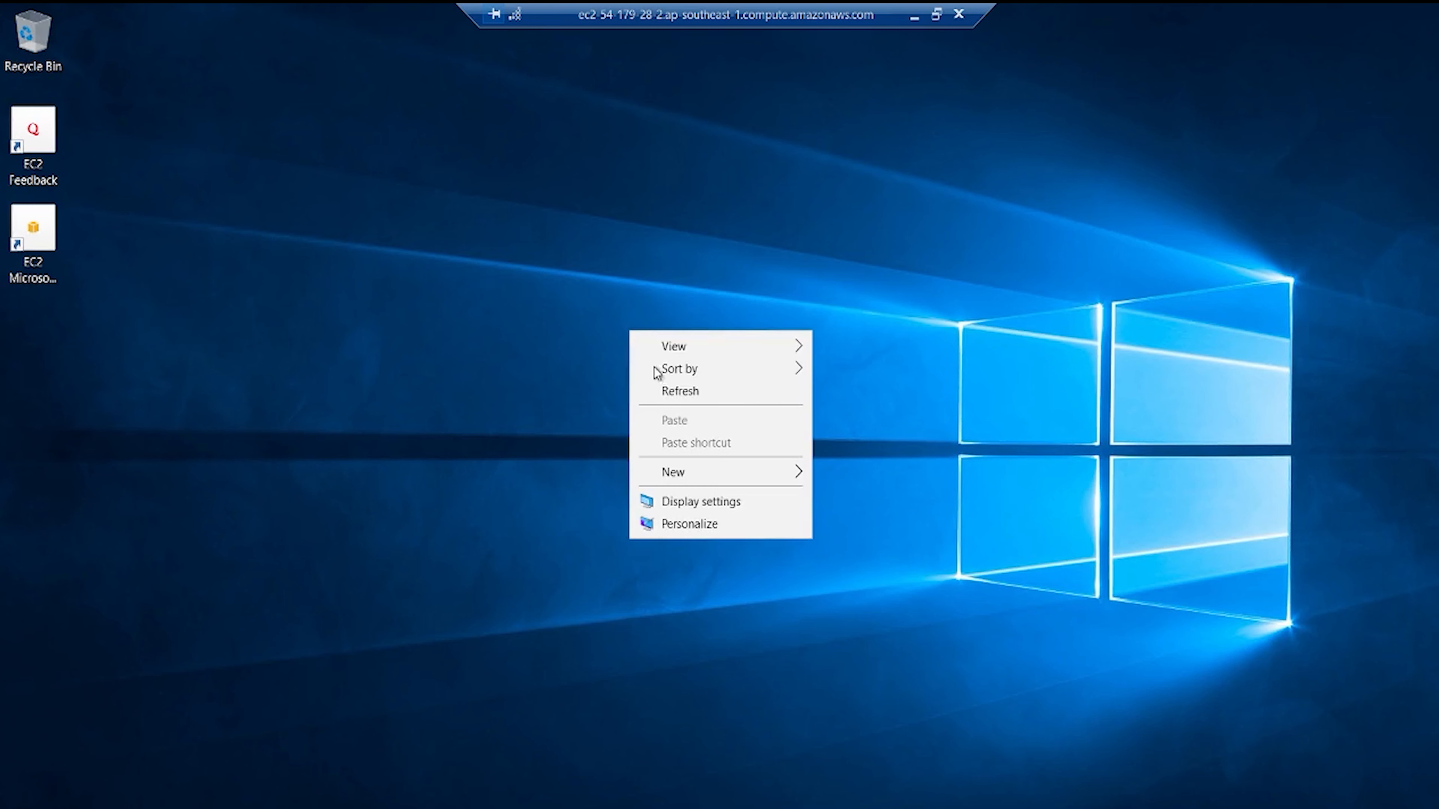
left_click(655, 389)
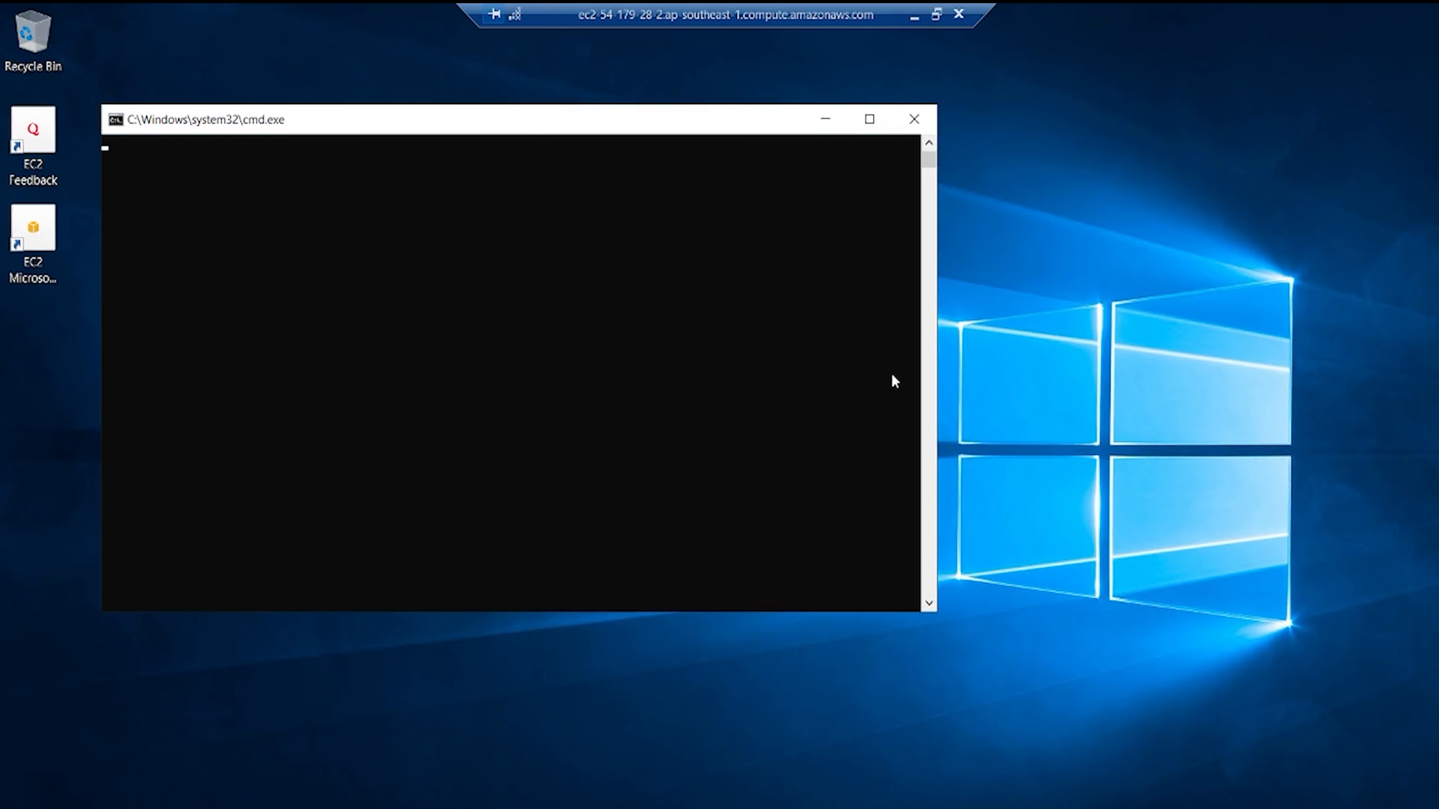
left_click(913, 119)
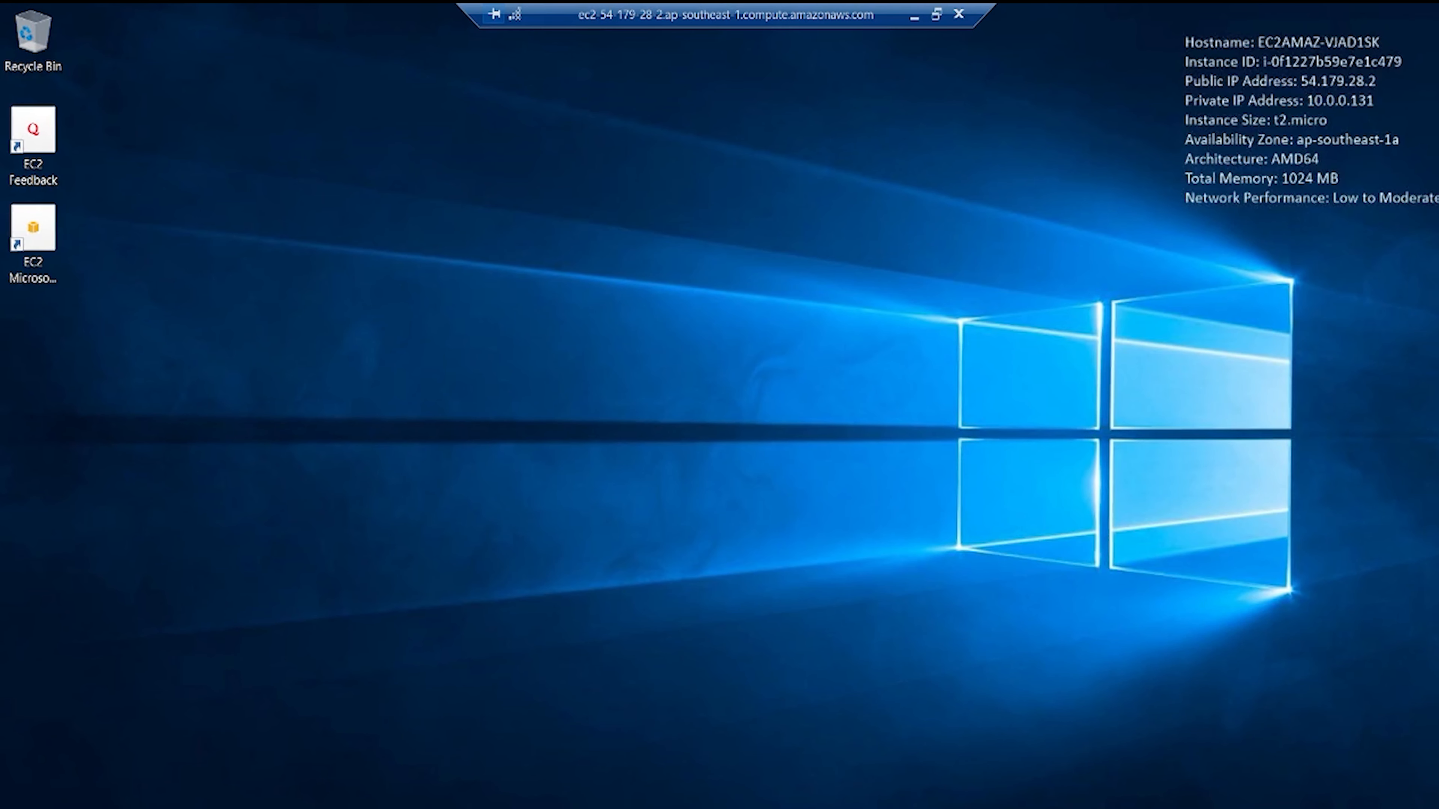
Step: Open Command Prompt on the remote instance and run a continuous ping to 8.8.8.8 to test internet access
key("super+s")
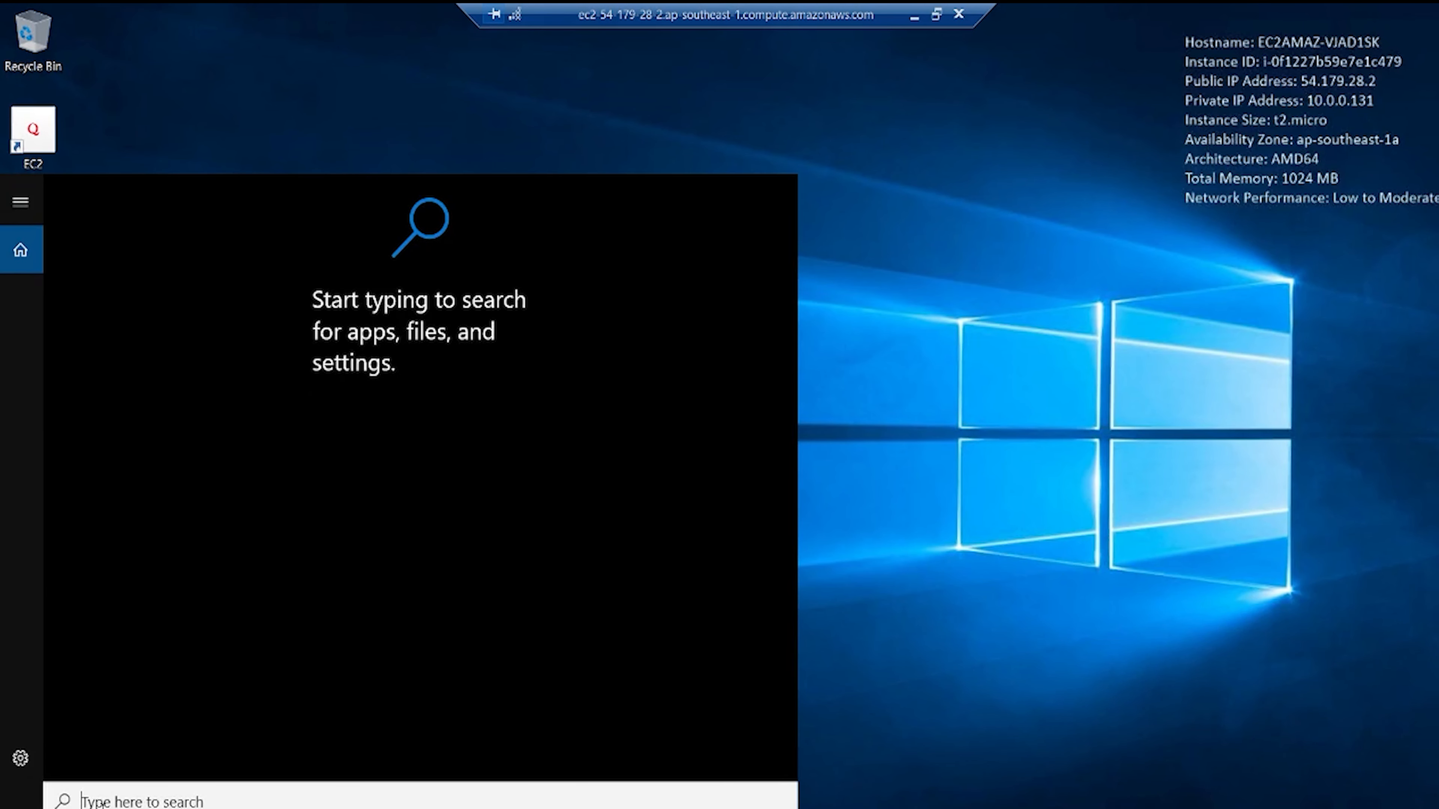
type("cmd")
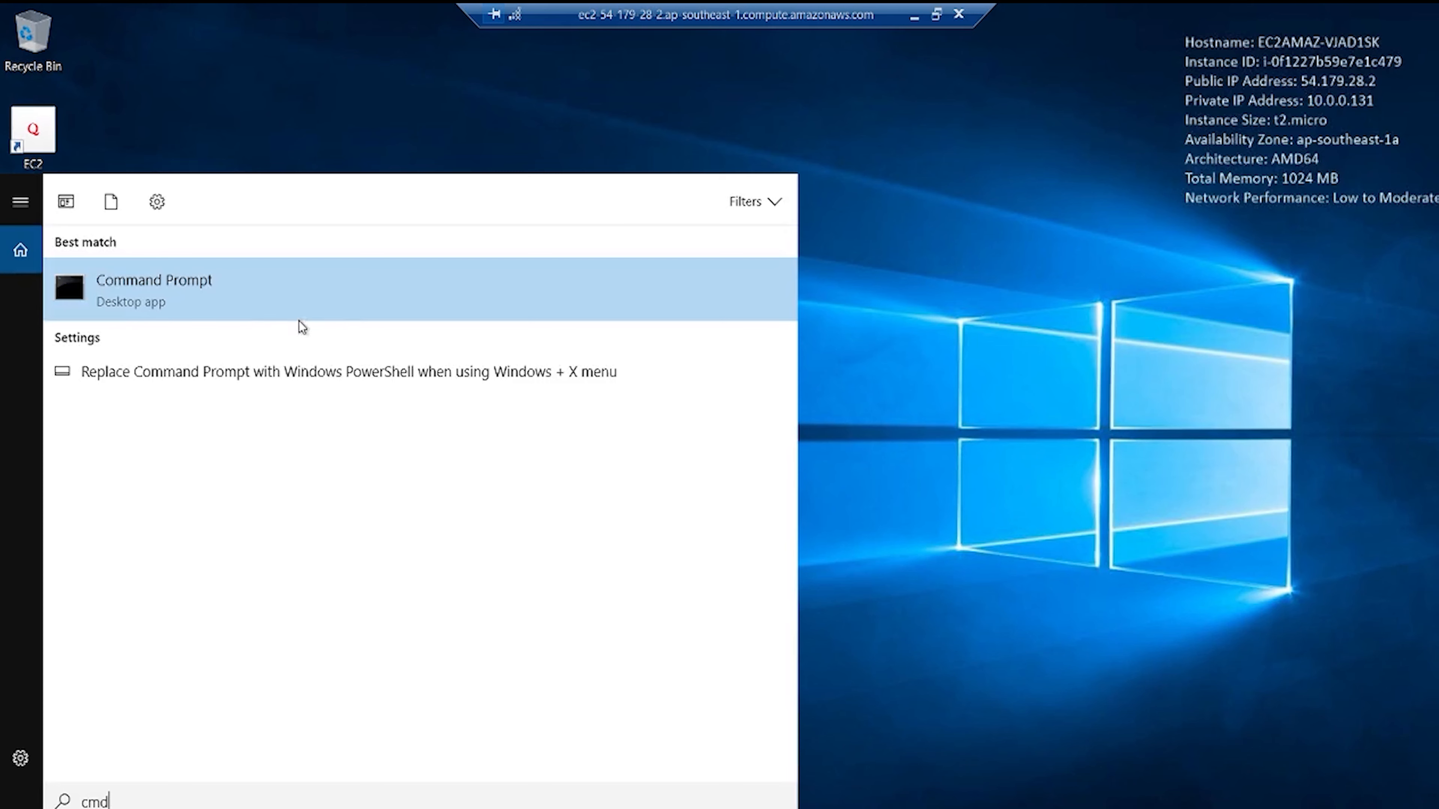
left_click(299, 300)
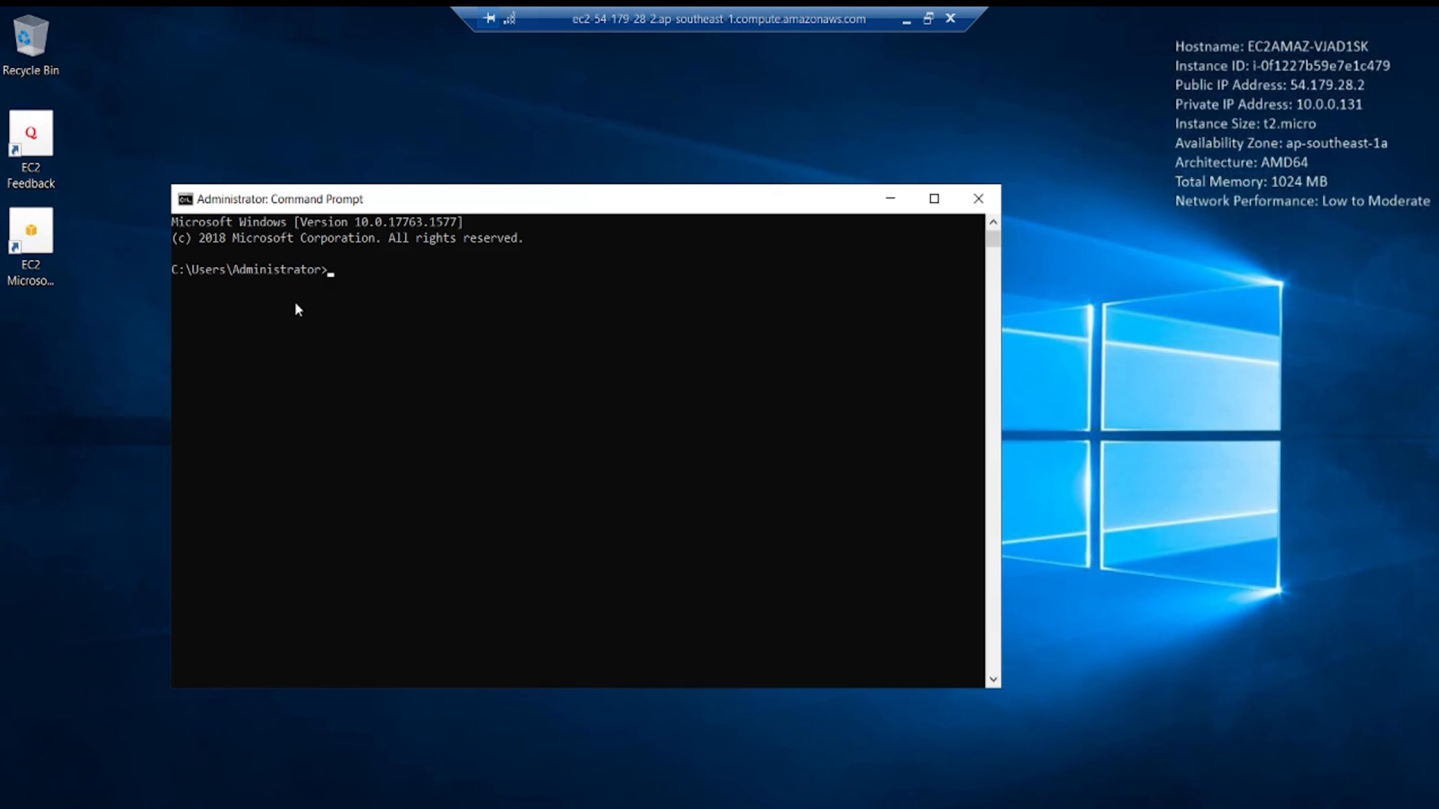
type("ping")
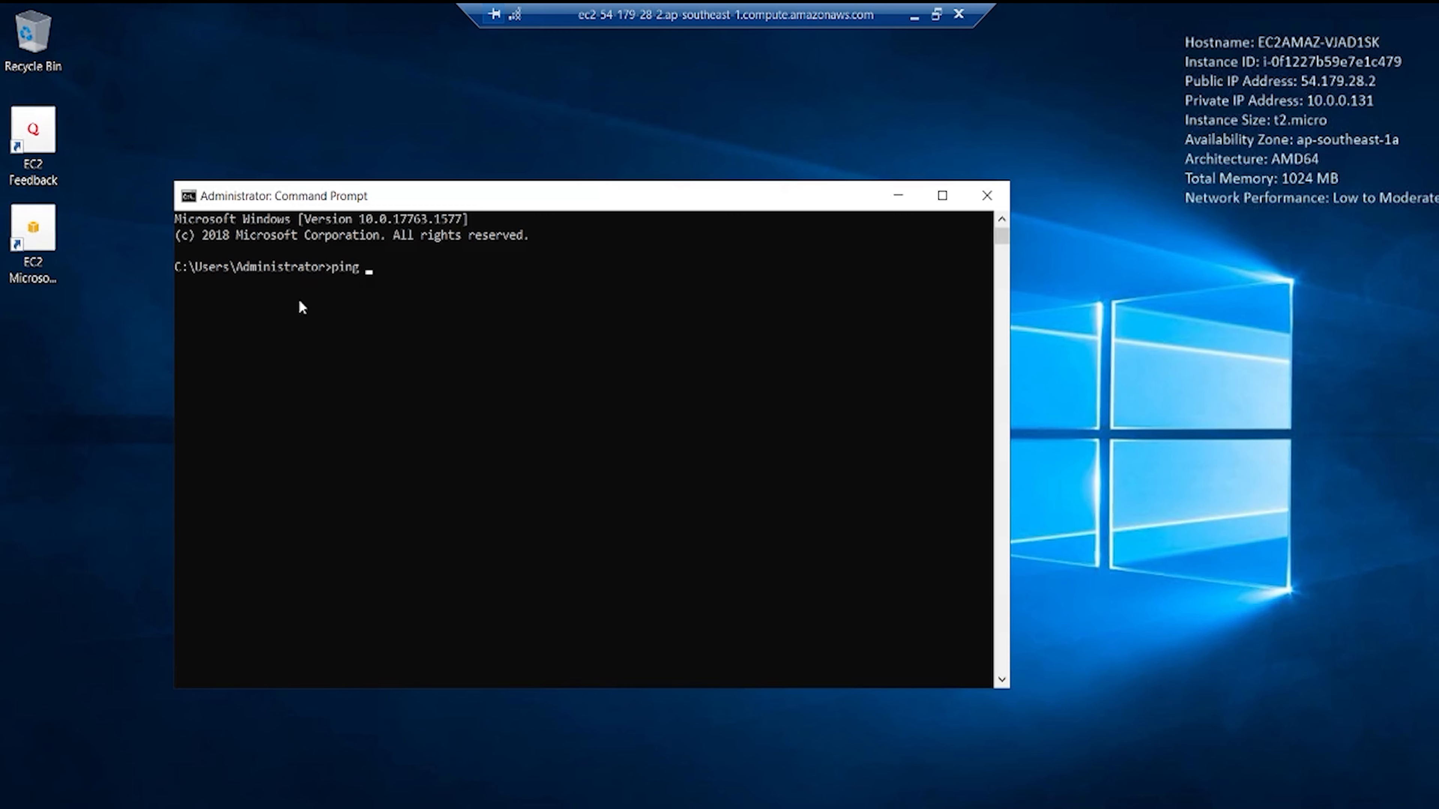
type(" 8.8.8.8 -t")
key("Return")
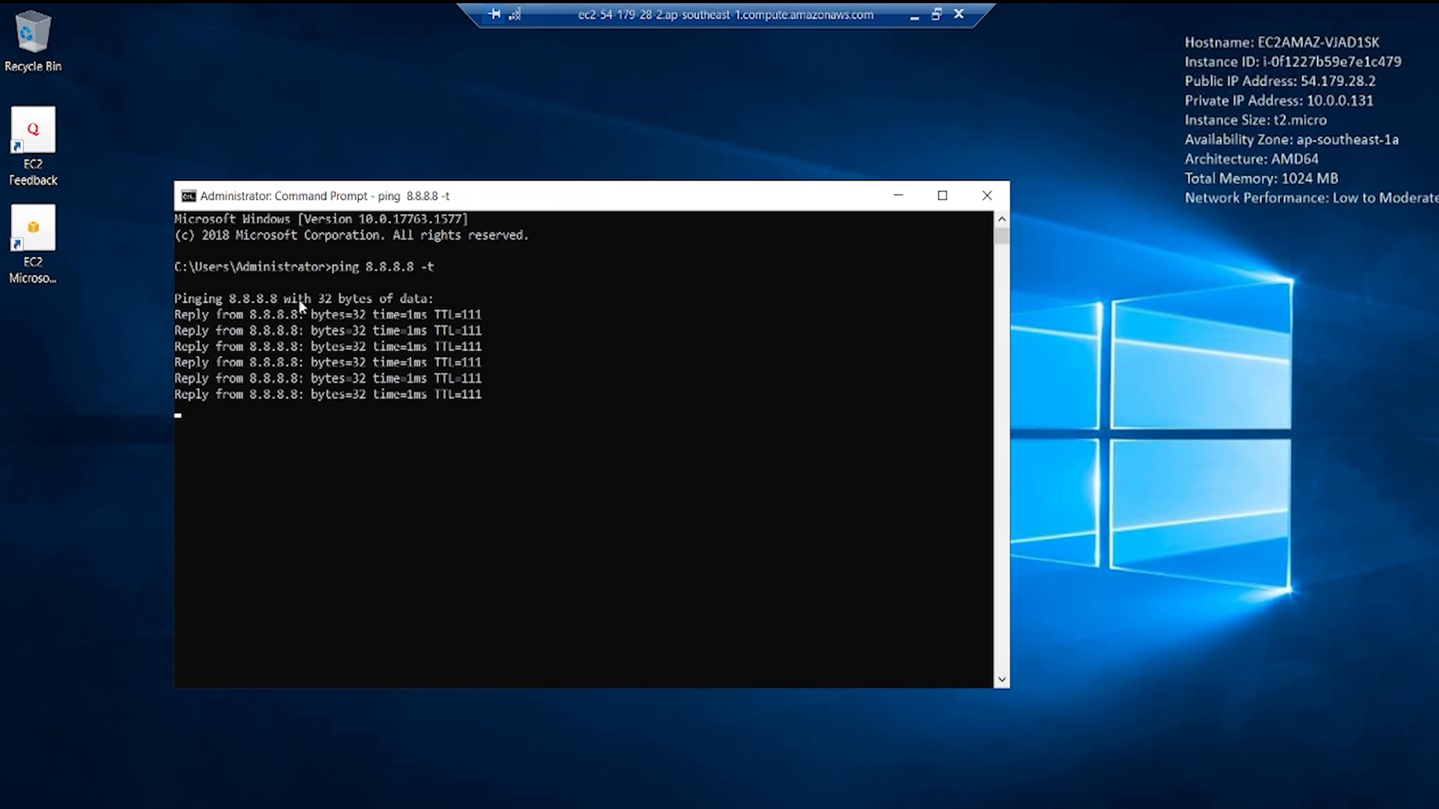
Step: Close Command Prompt and disconnect the remote desktop session
left_click(987, 199)
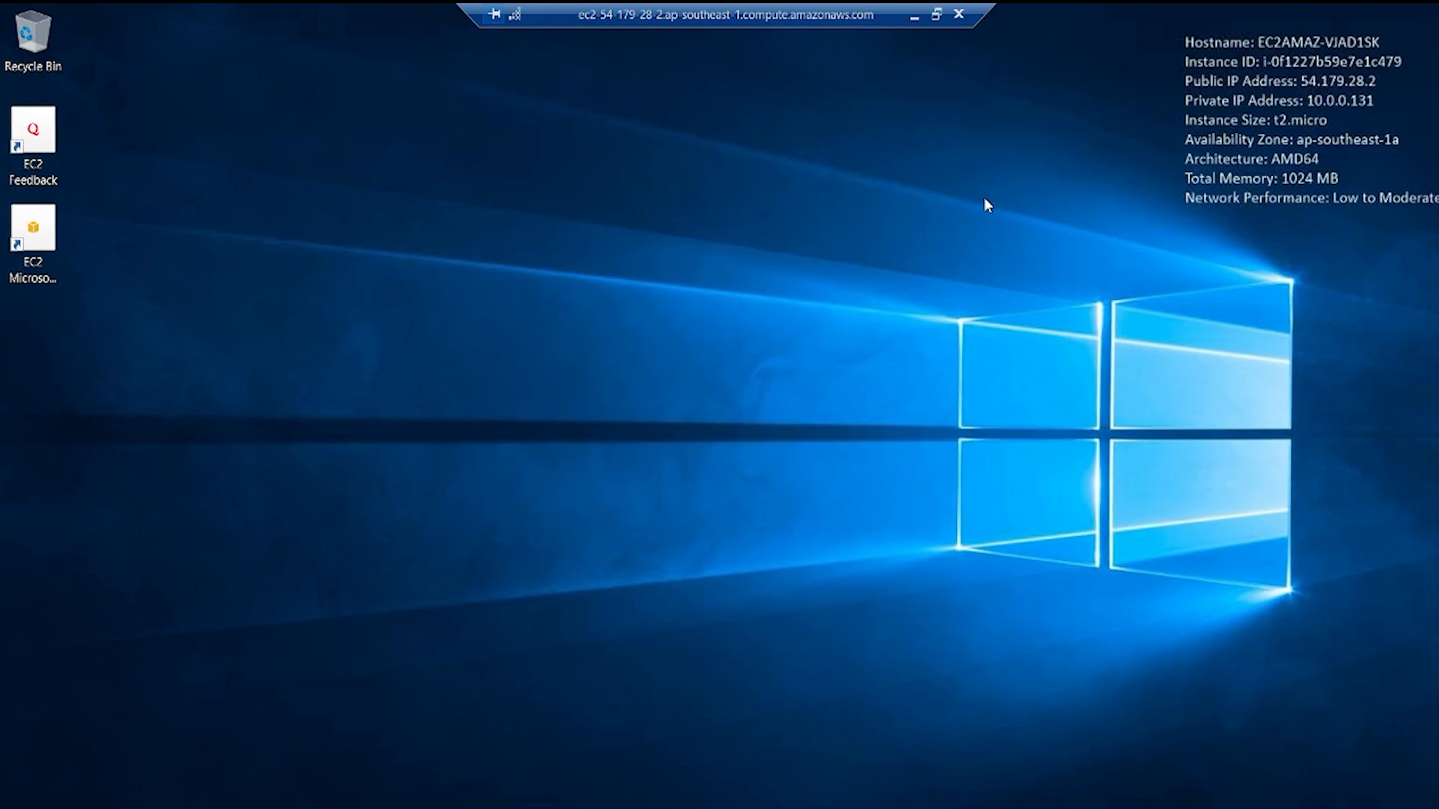
left_click(958, 14)
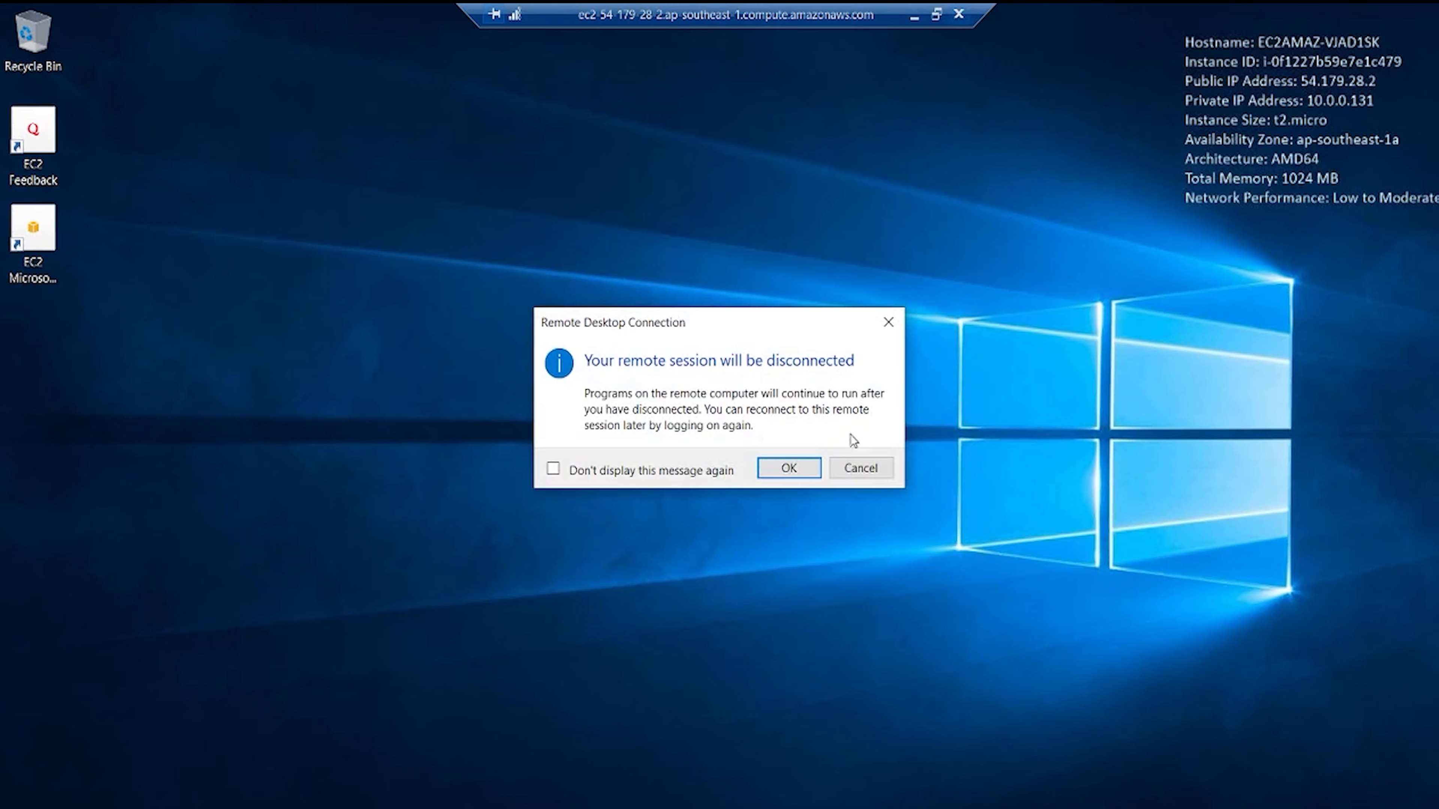
left_click(792, 470)
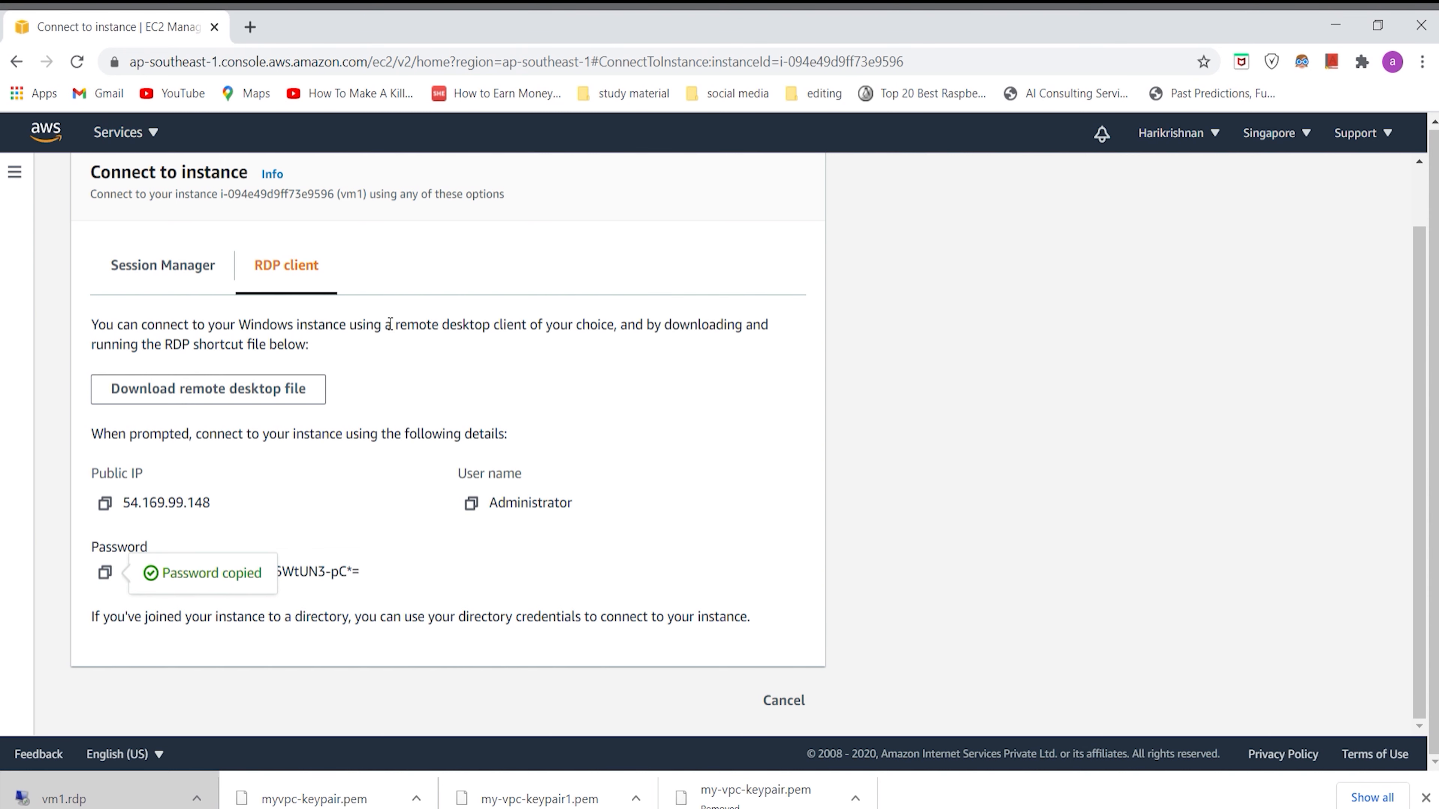
Step: Return to the EC2 instances list and terminate the instance vm1
left_click(9, 64)
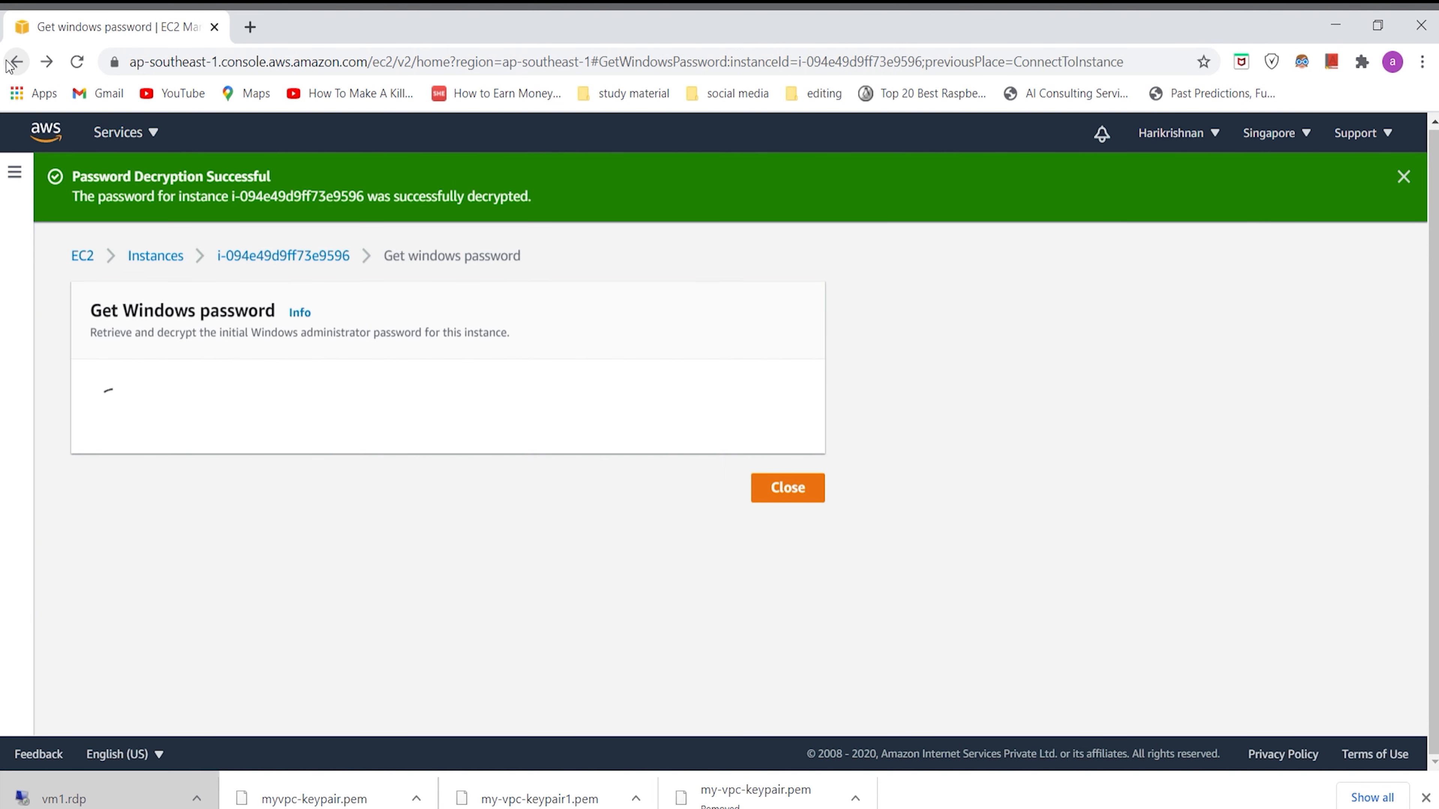
left_click(9, 63)
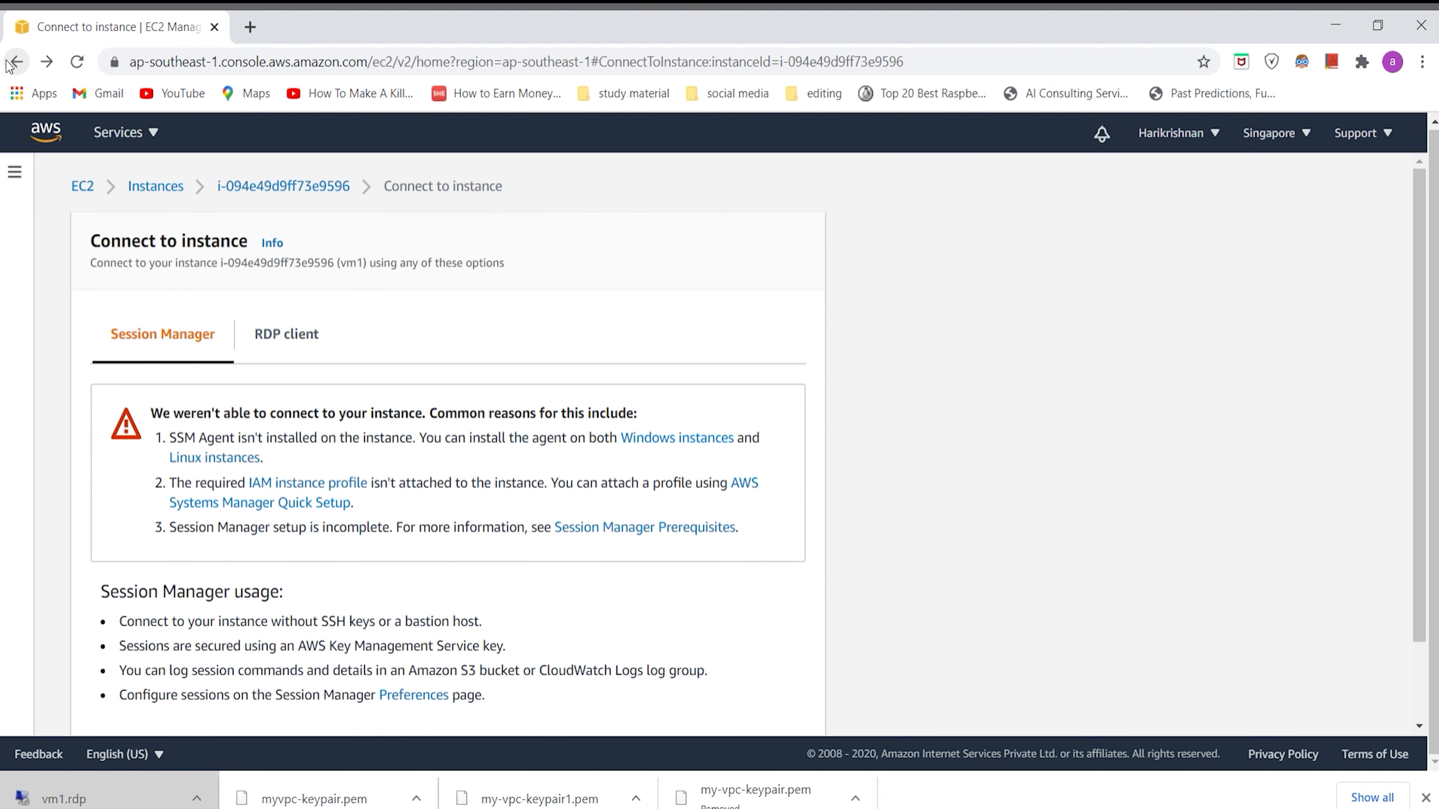
left_click(9, 63)
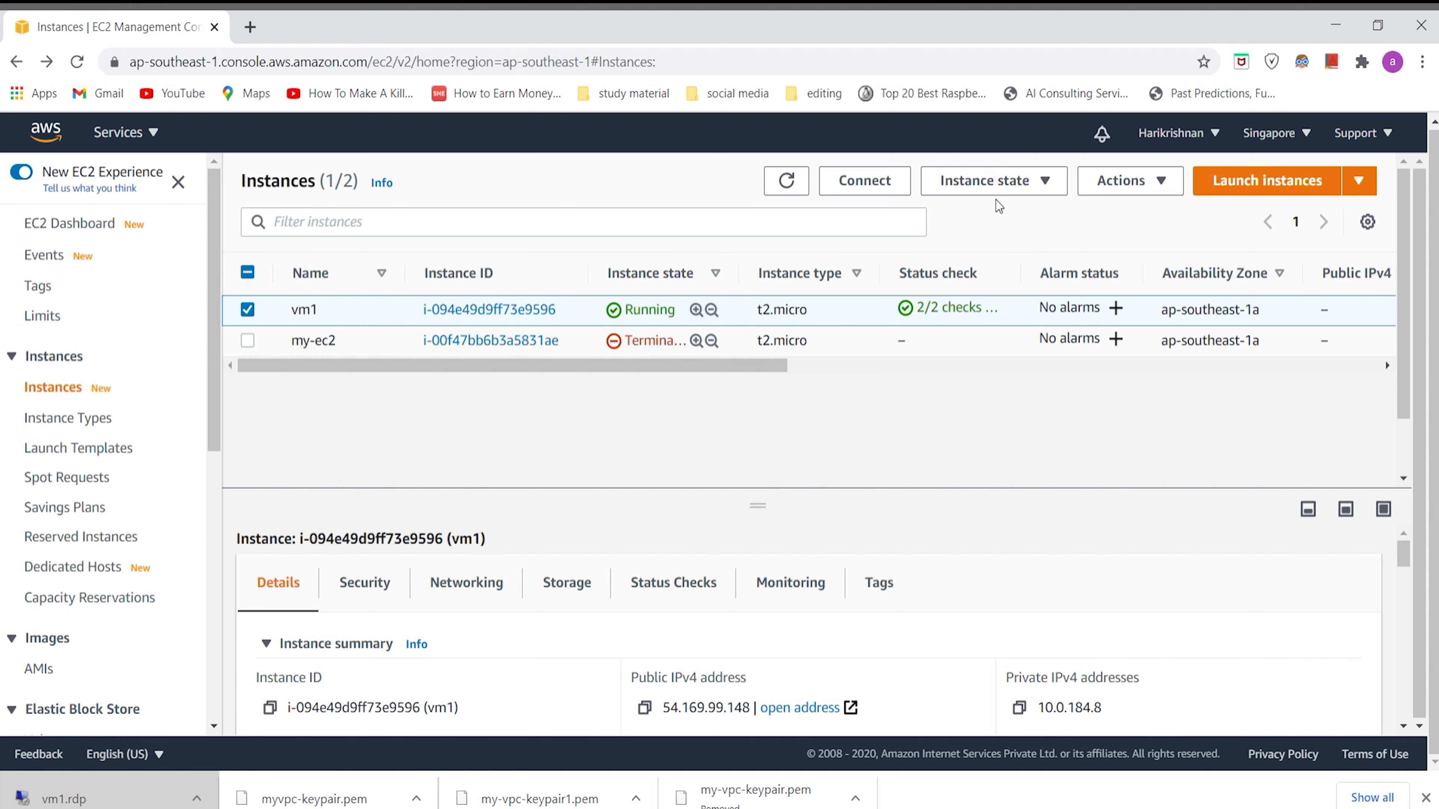
left_click(1034, 187)
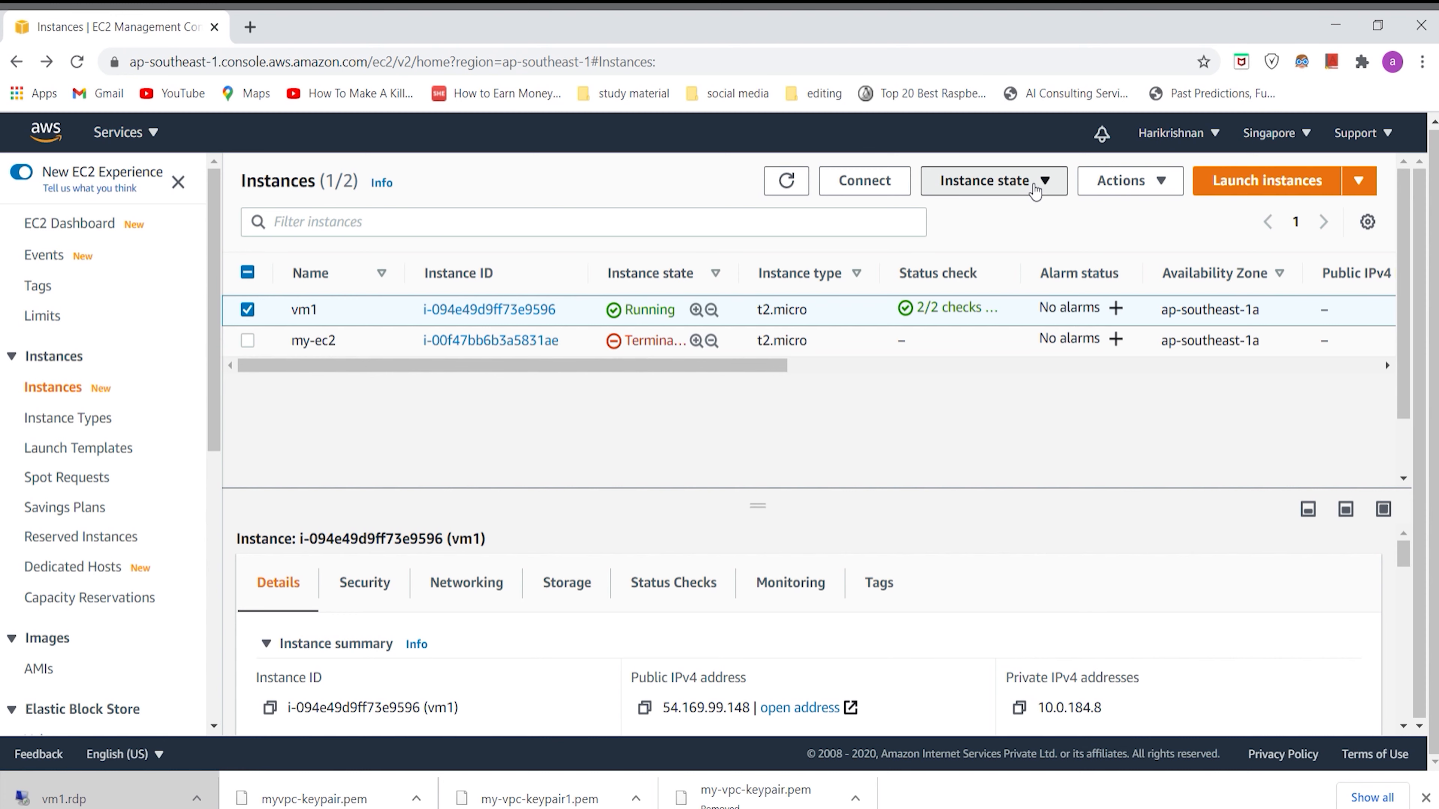
left_click(997, 334)
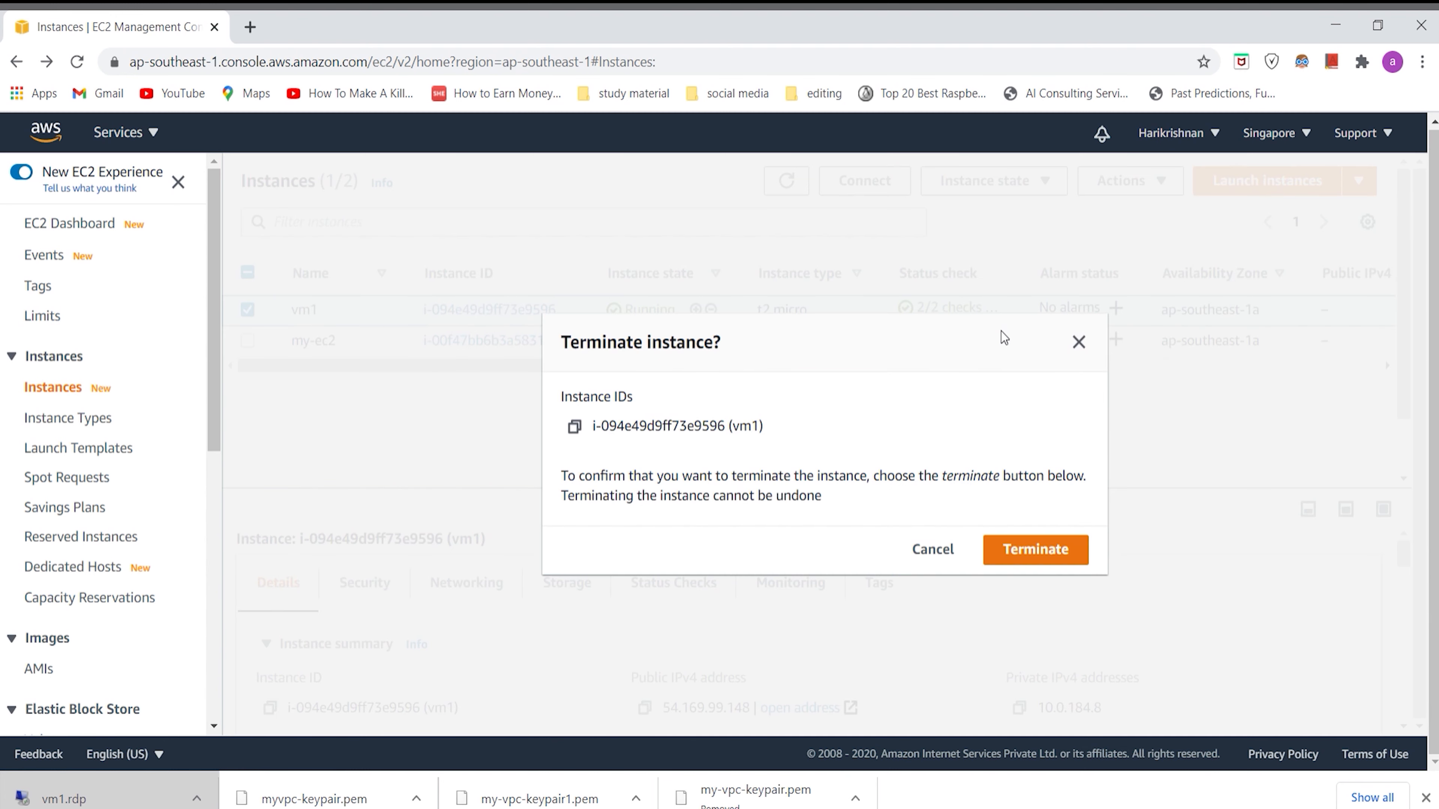
left_click(1026, 549)
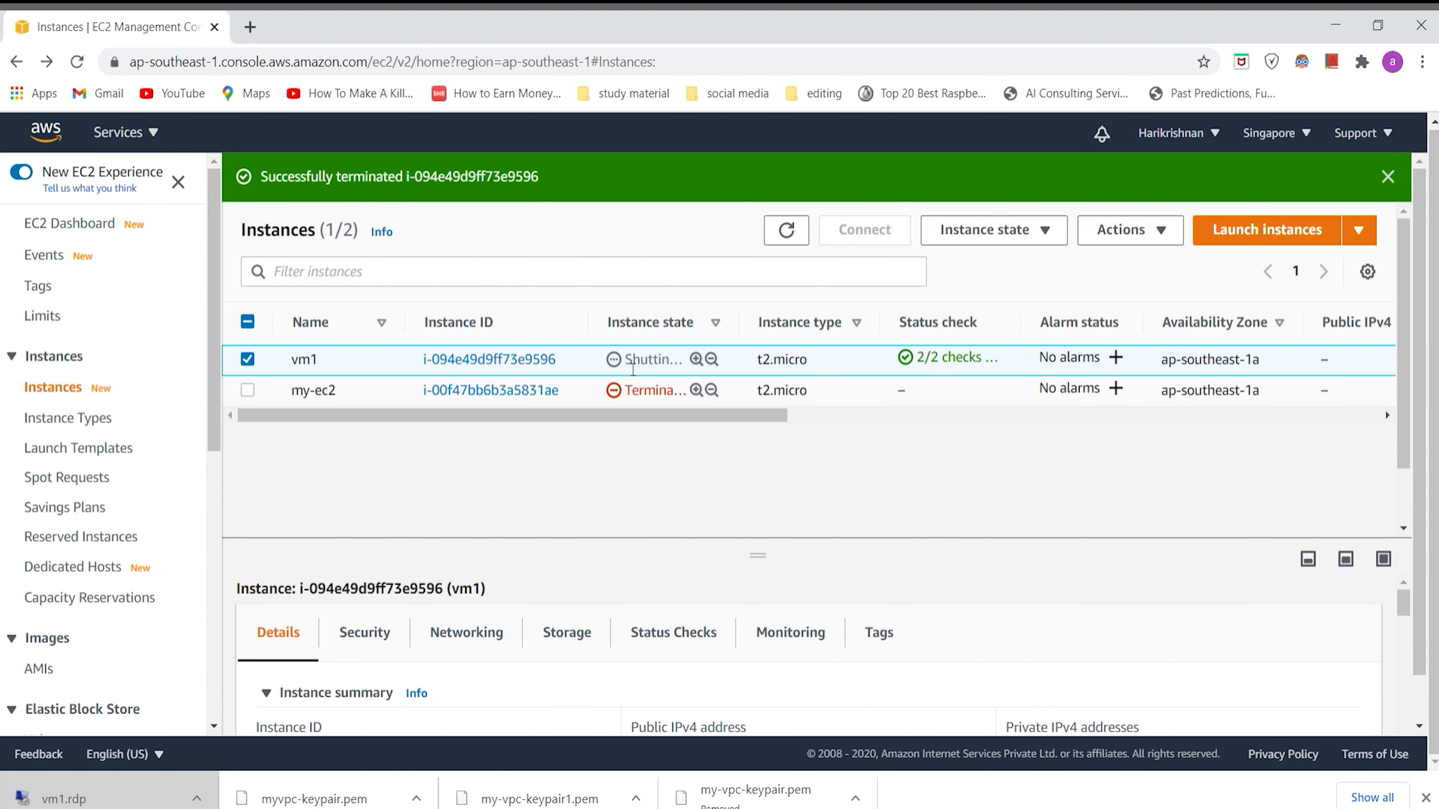
Step: Switch from EC2 to the VPC service and show the list of your VPCs
left_click(17, 66)
left_click(18, 72)
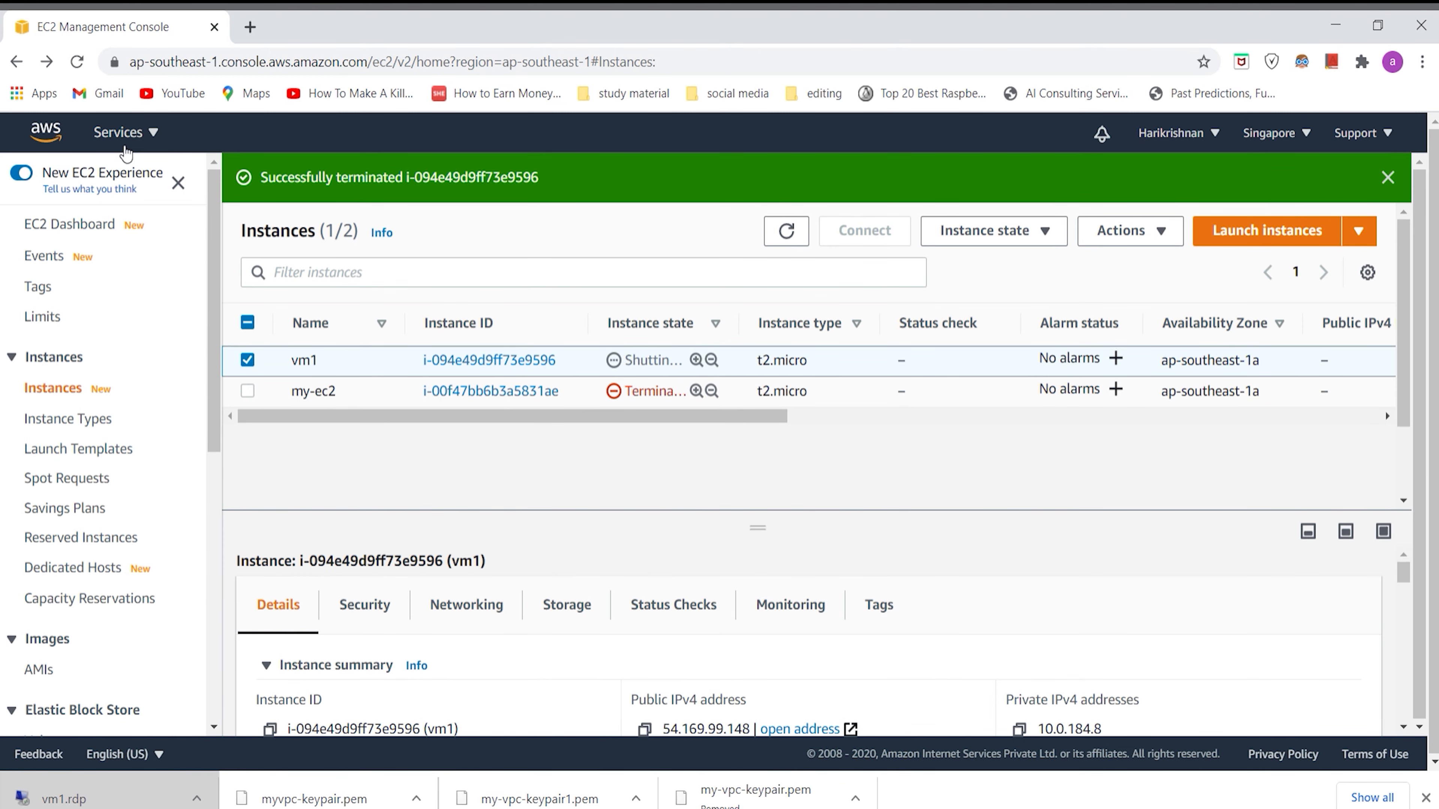
left_click(122, 134)
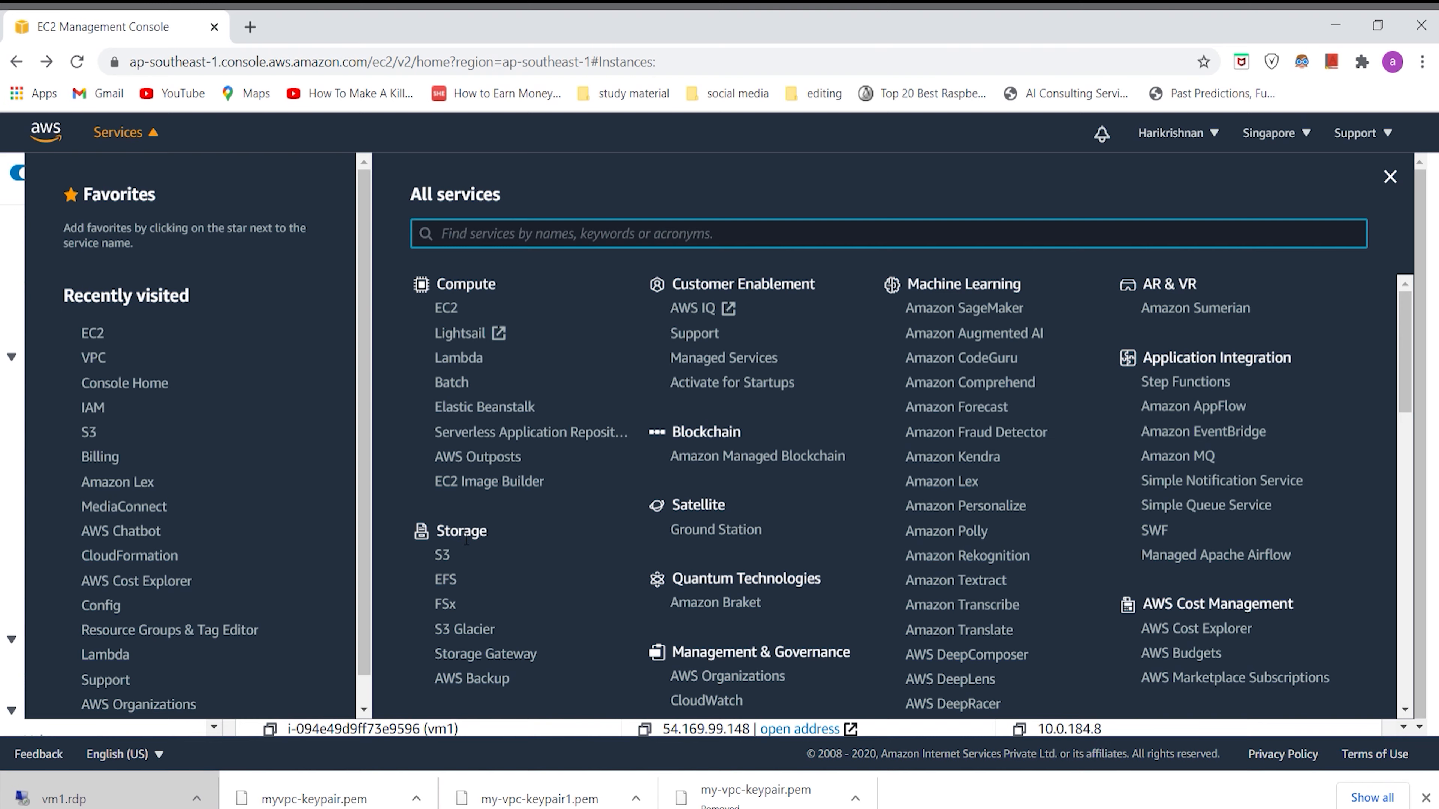
scroll(466, 539, "down", 10)
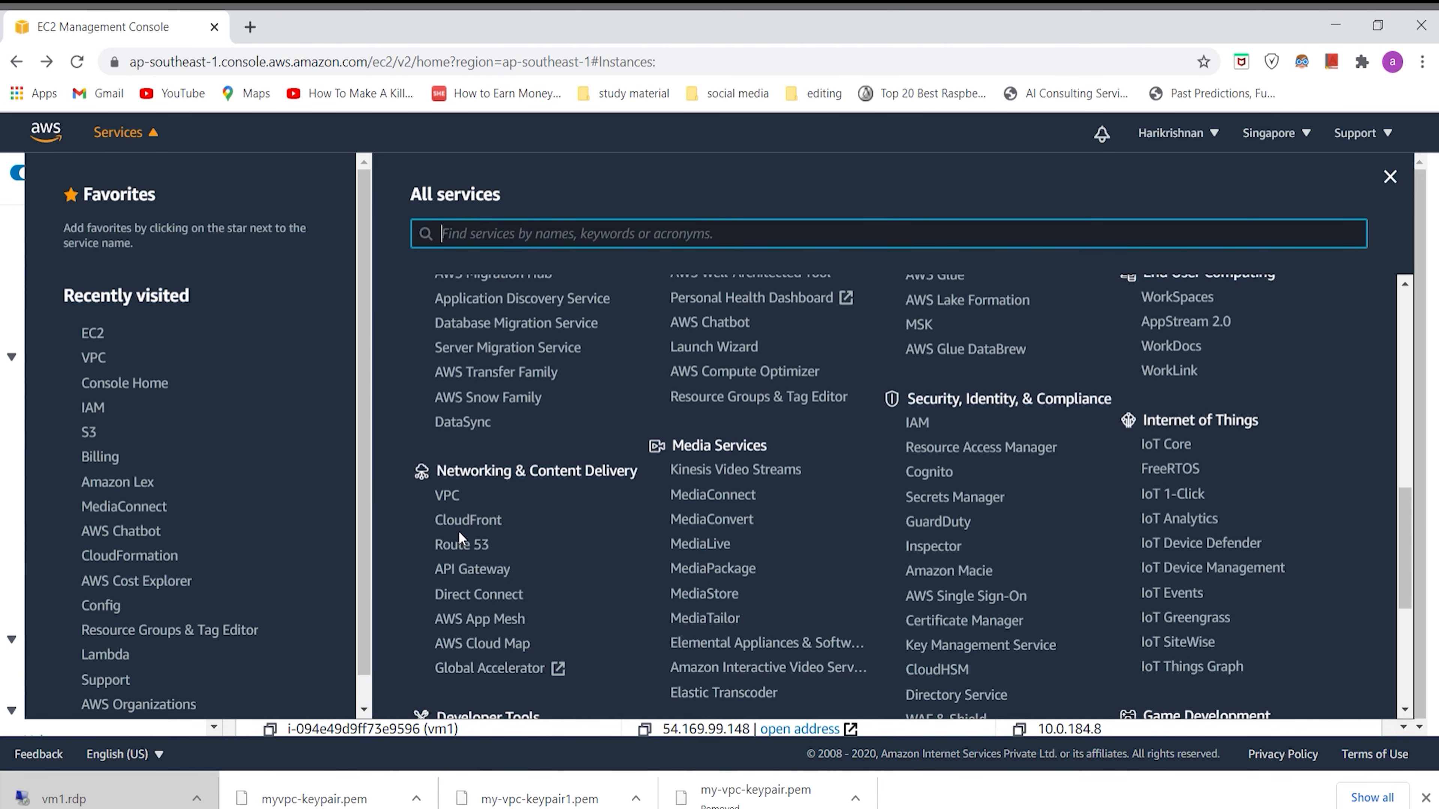
left_click(453, 496)
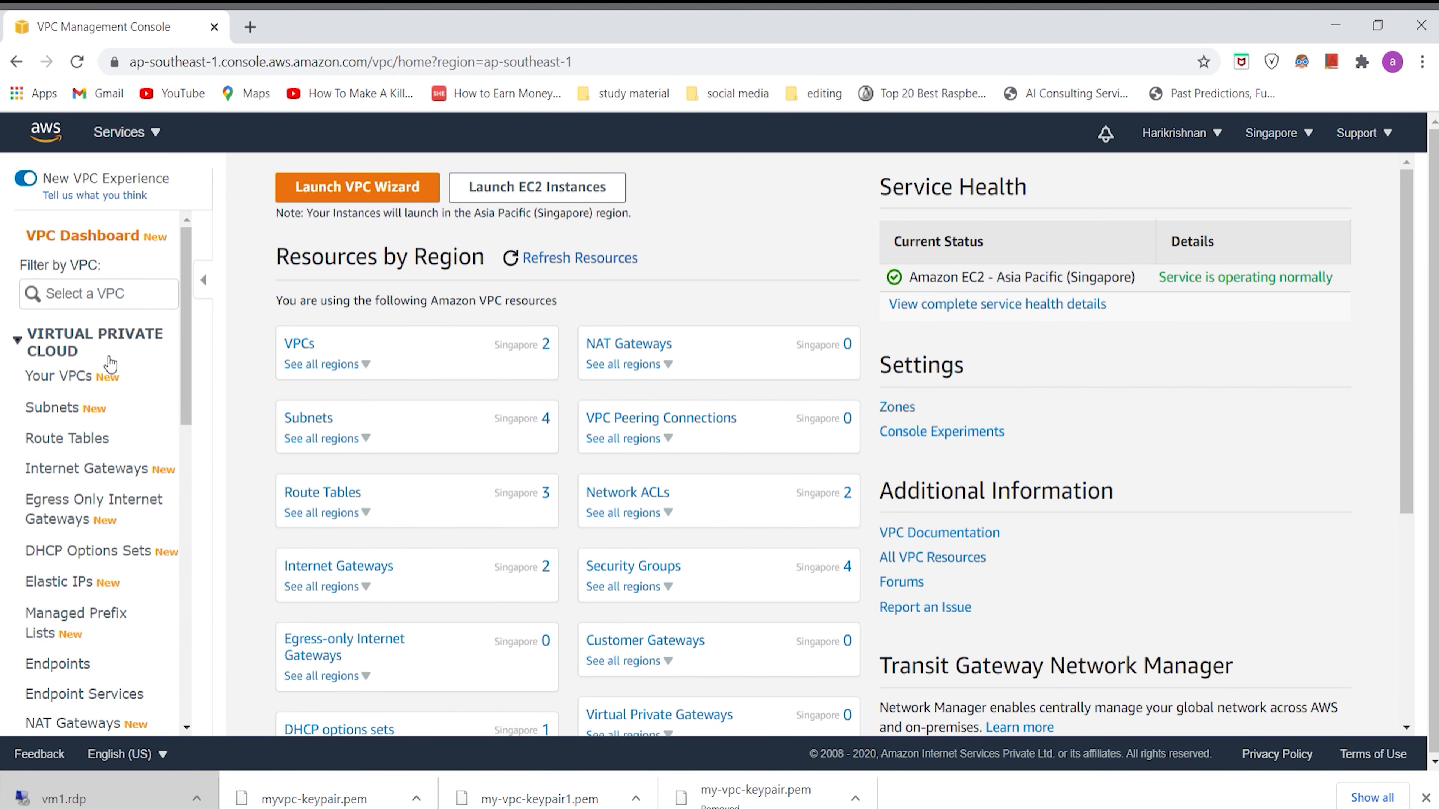
left_click(92, 387)
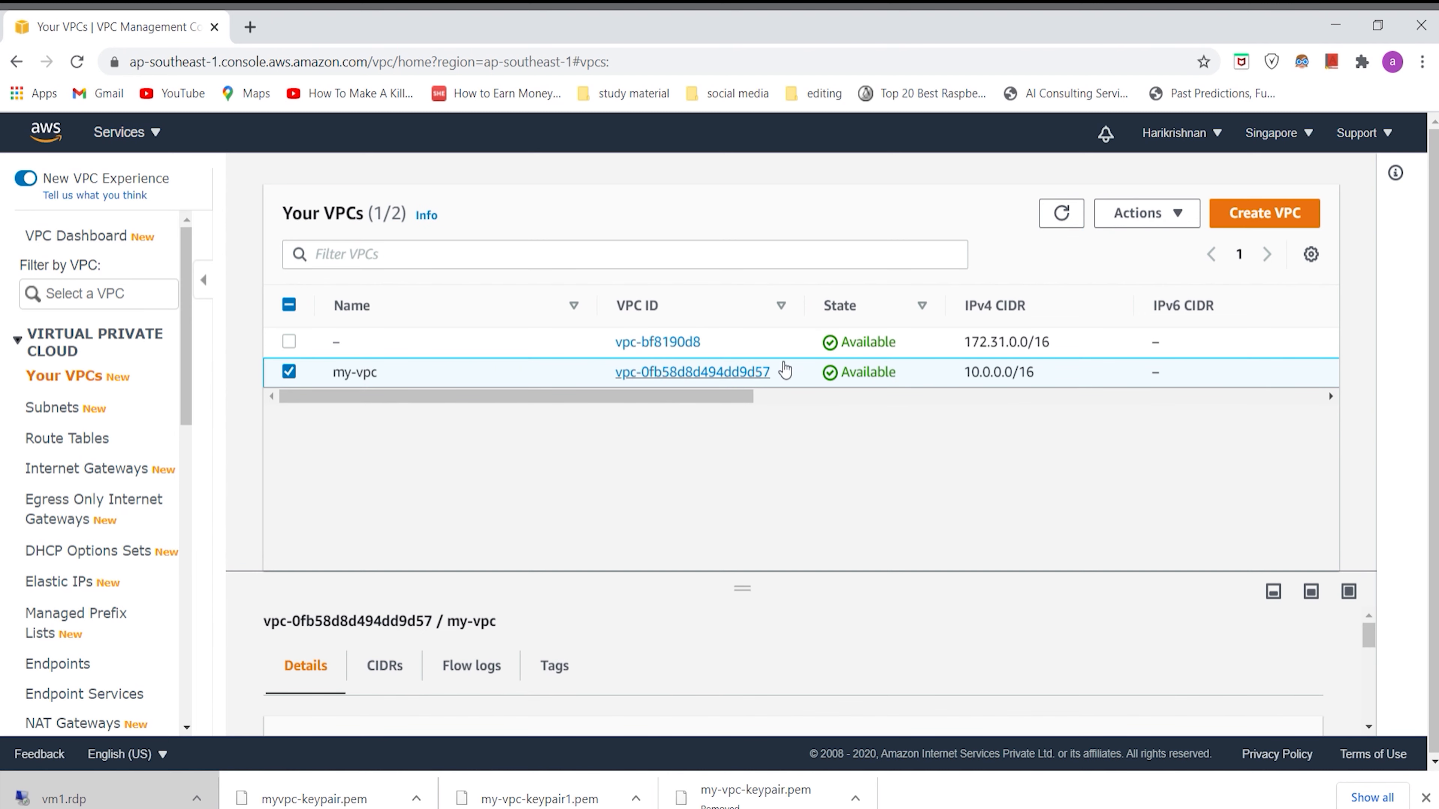
Step: Try to delete my-vpc, and dismiss the deletion dialog
left_click(1180, 225)
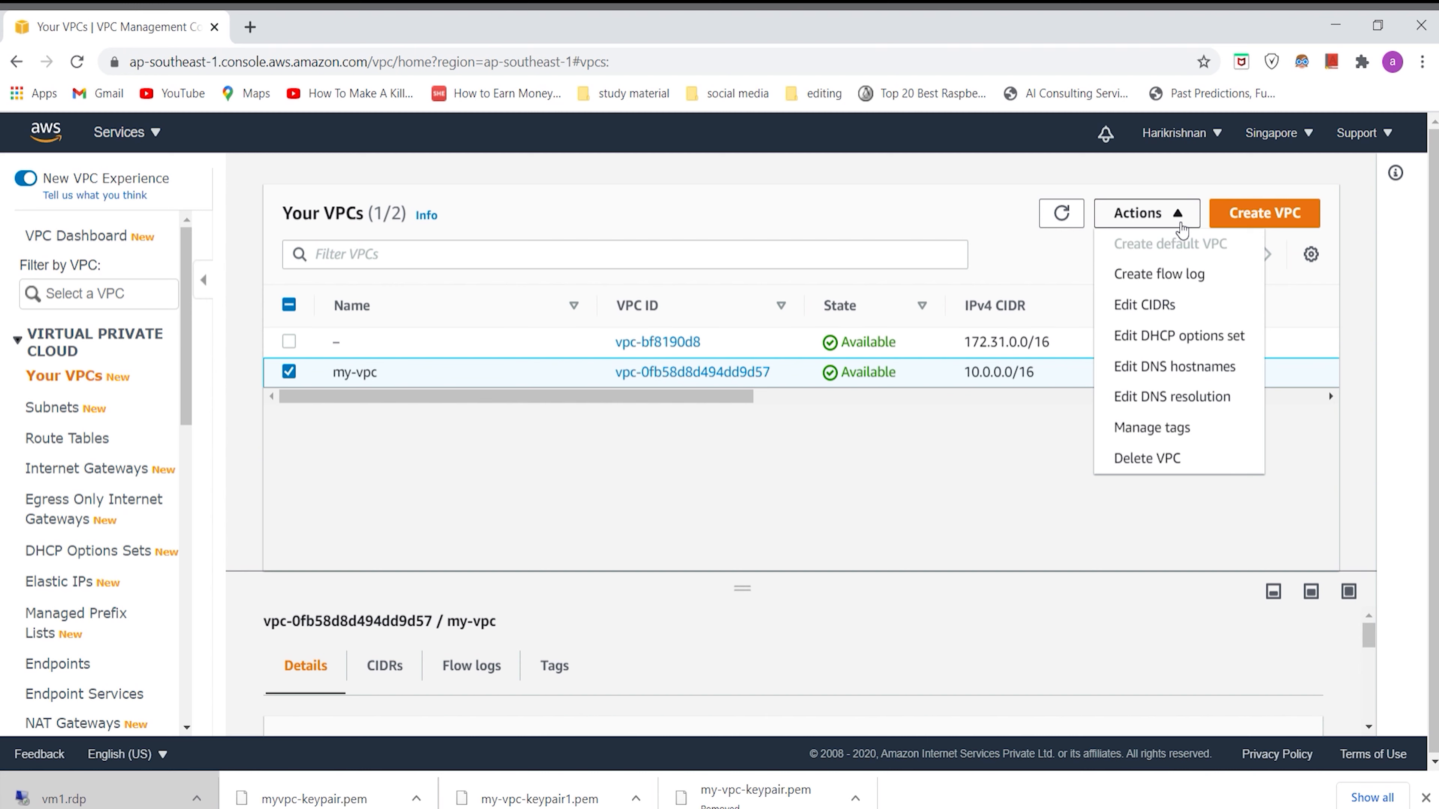
left_click(1169, 458)
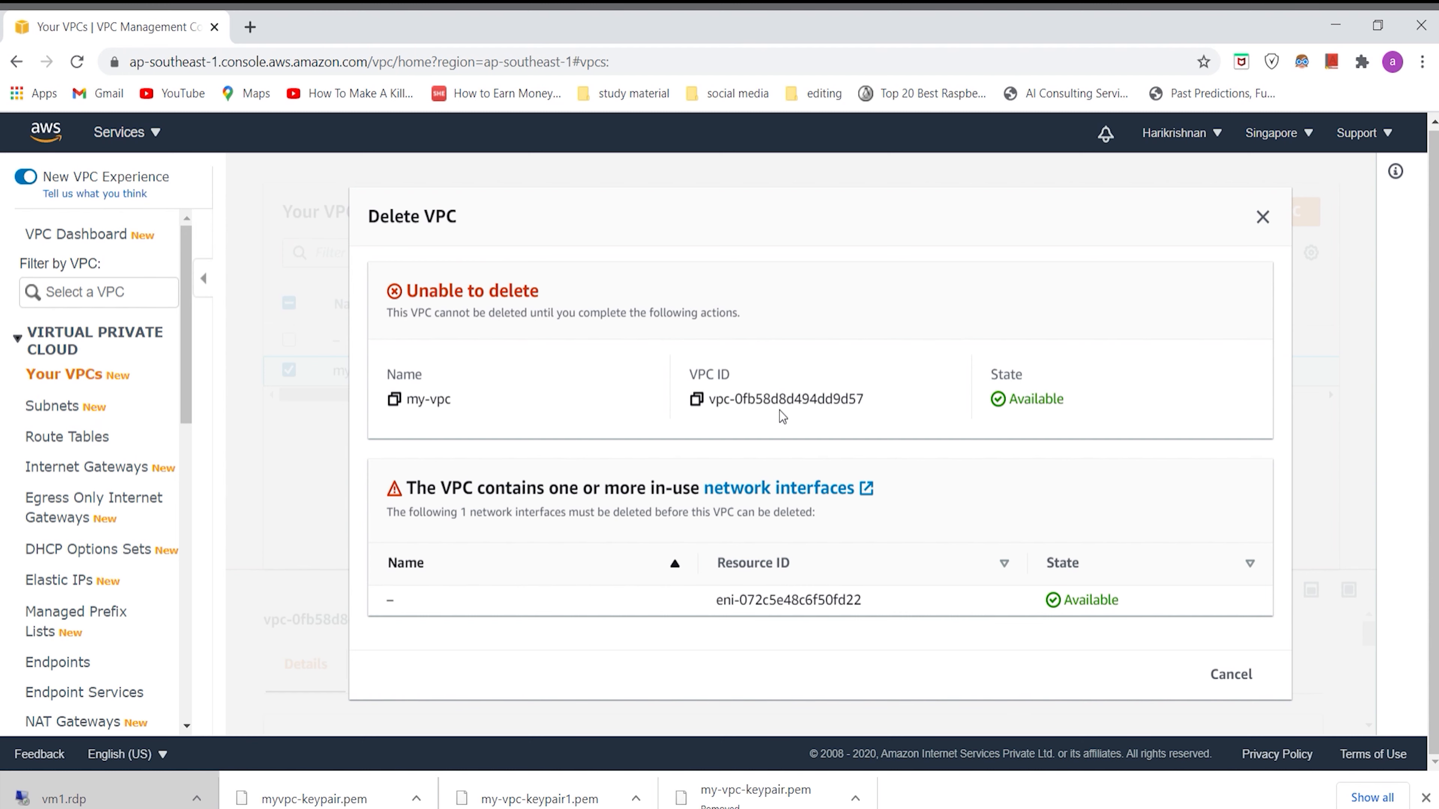
left_click(1262, 217)
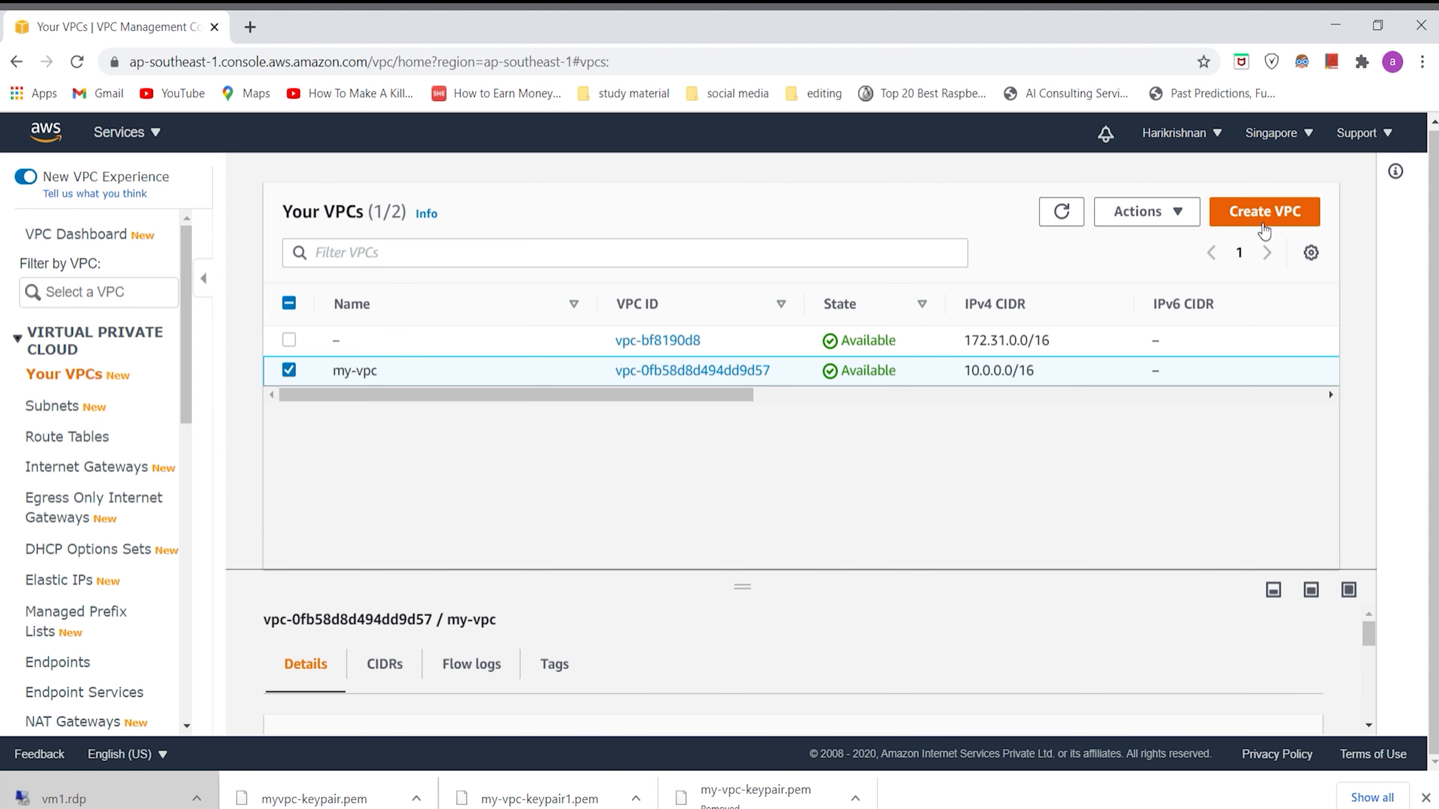
Step: Detach the internet gateway my-igw from my-vpc
left_click(91, 475)
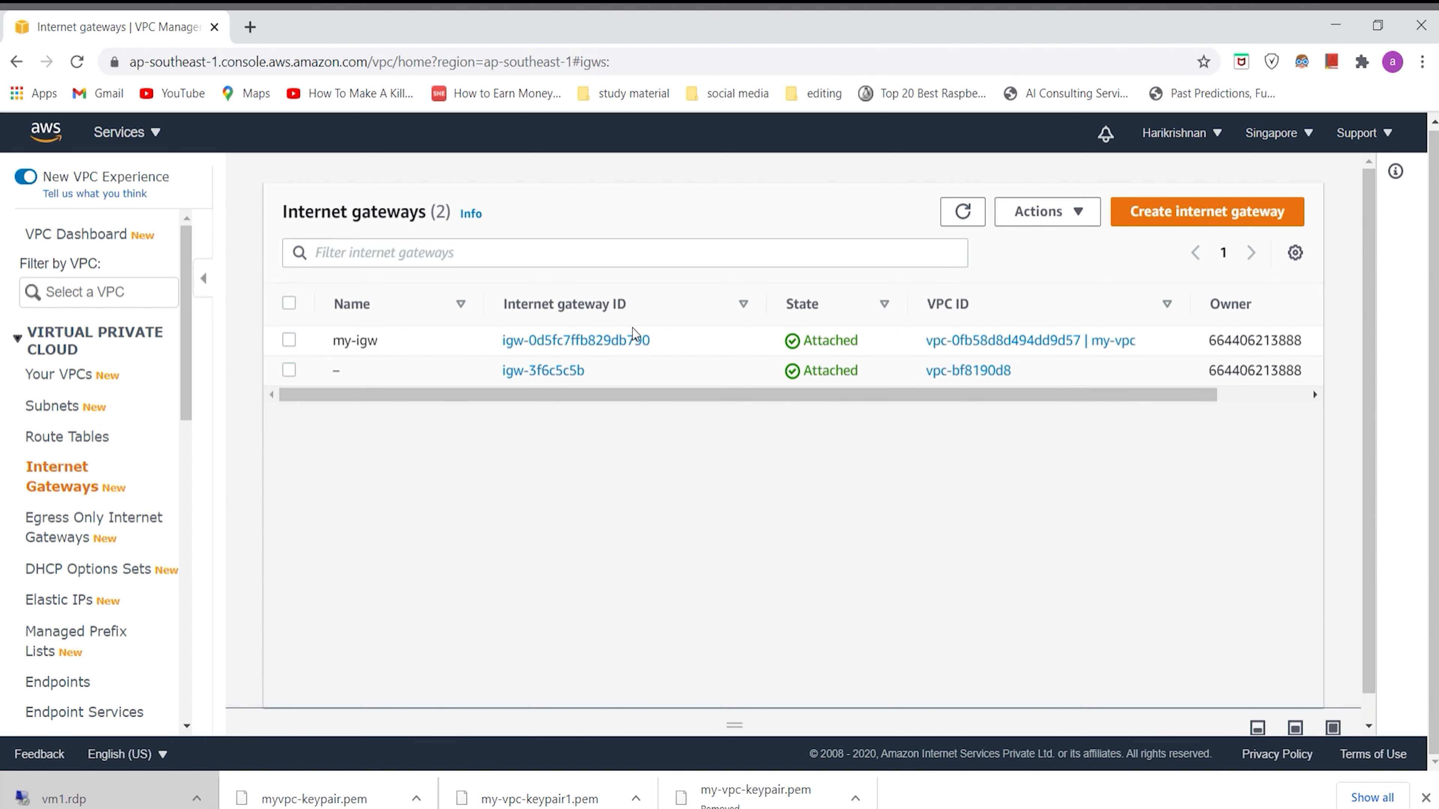
left_click(673, 345)
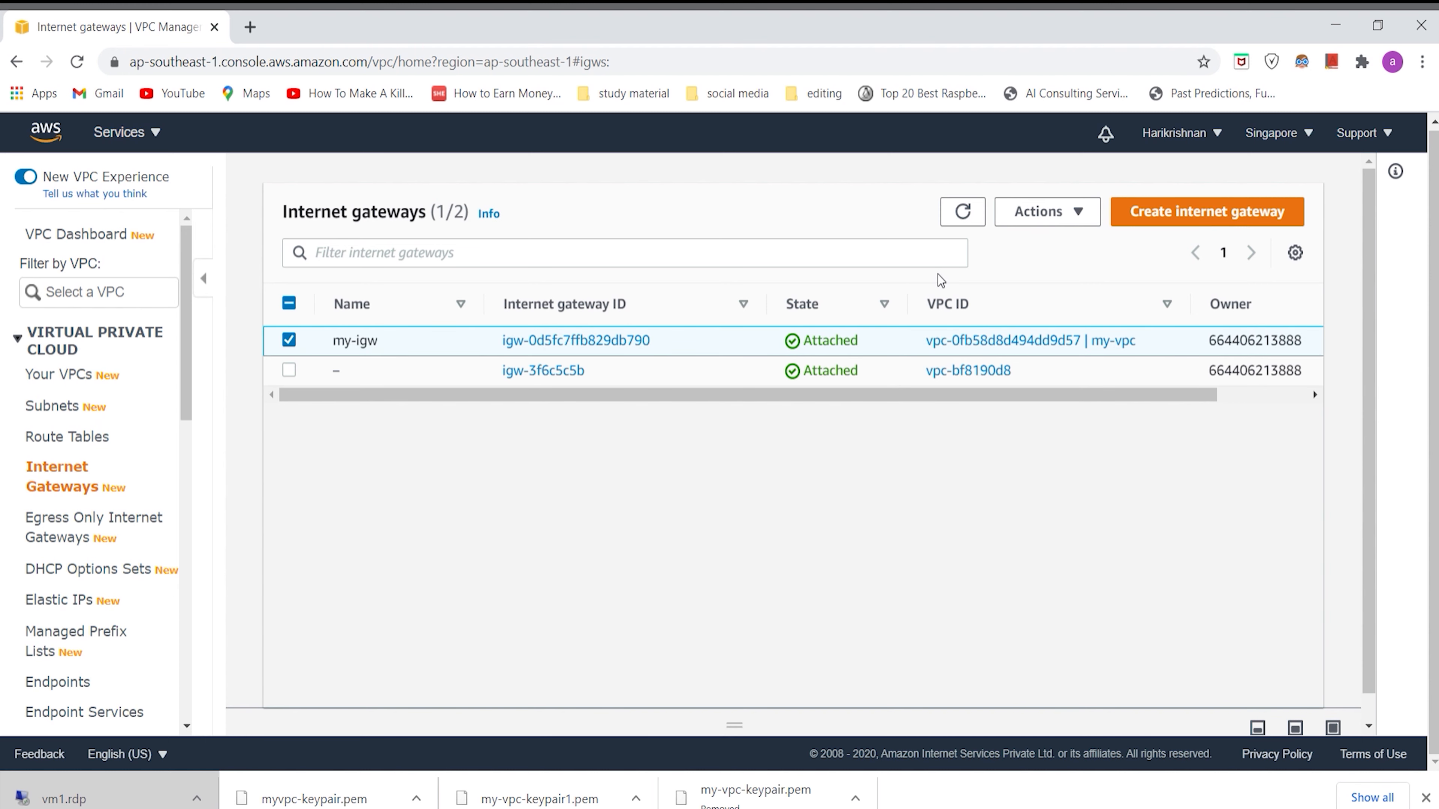
left_click(1034, 230)
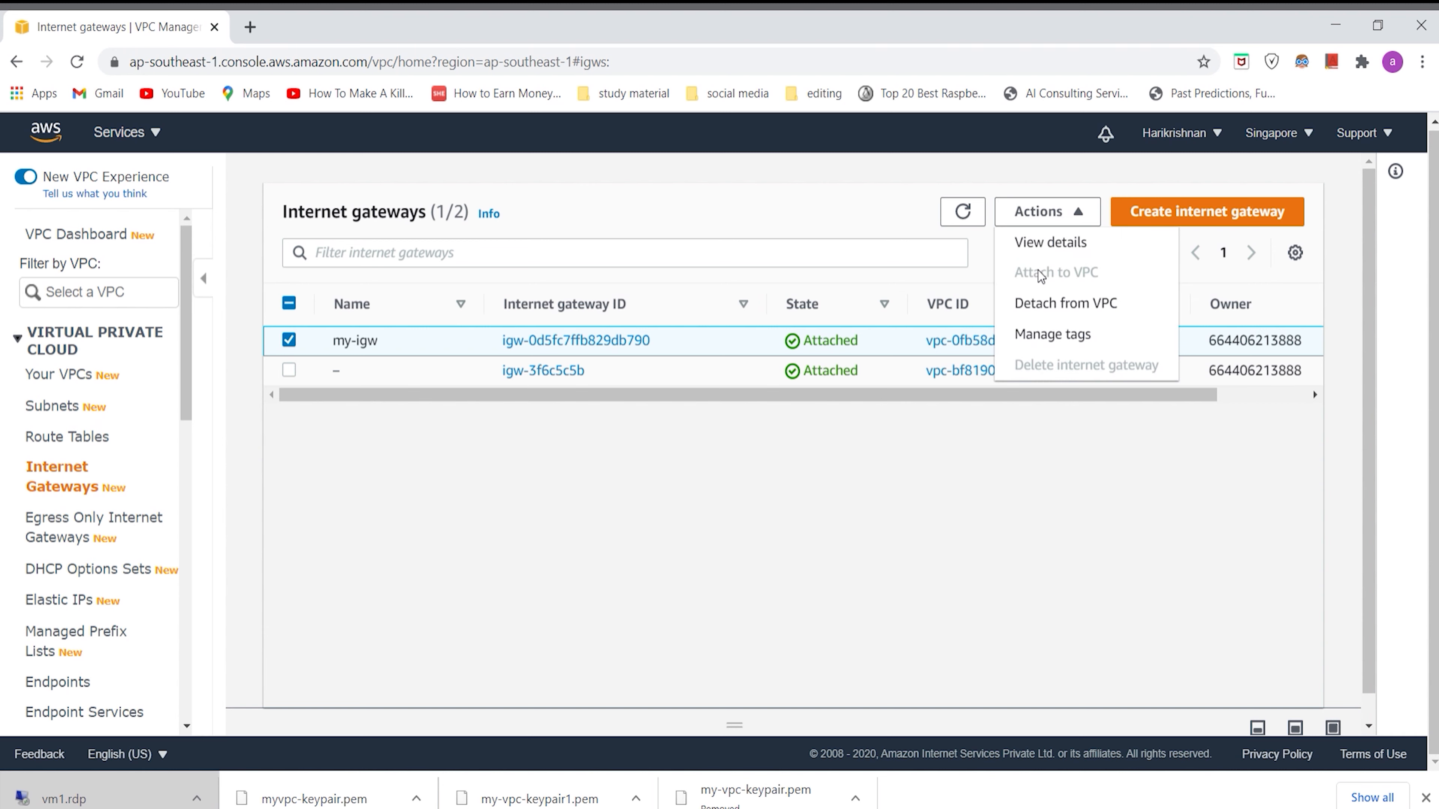
left_click(1043, 302)
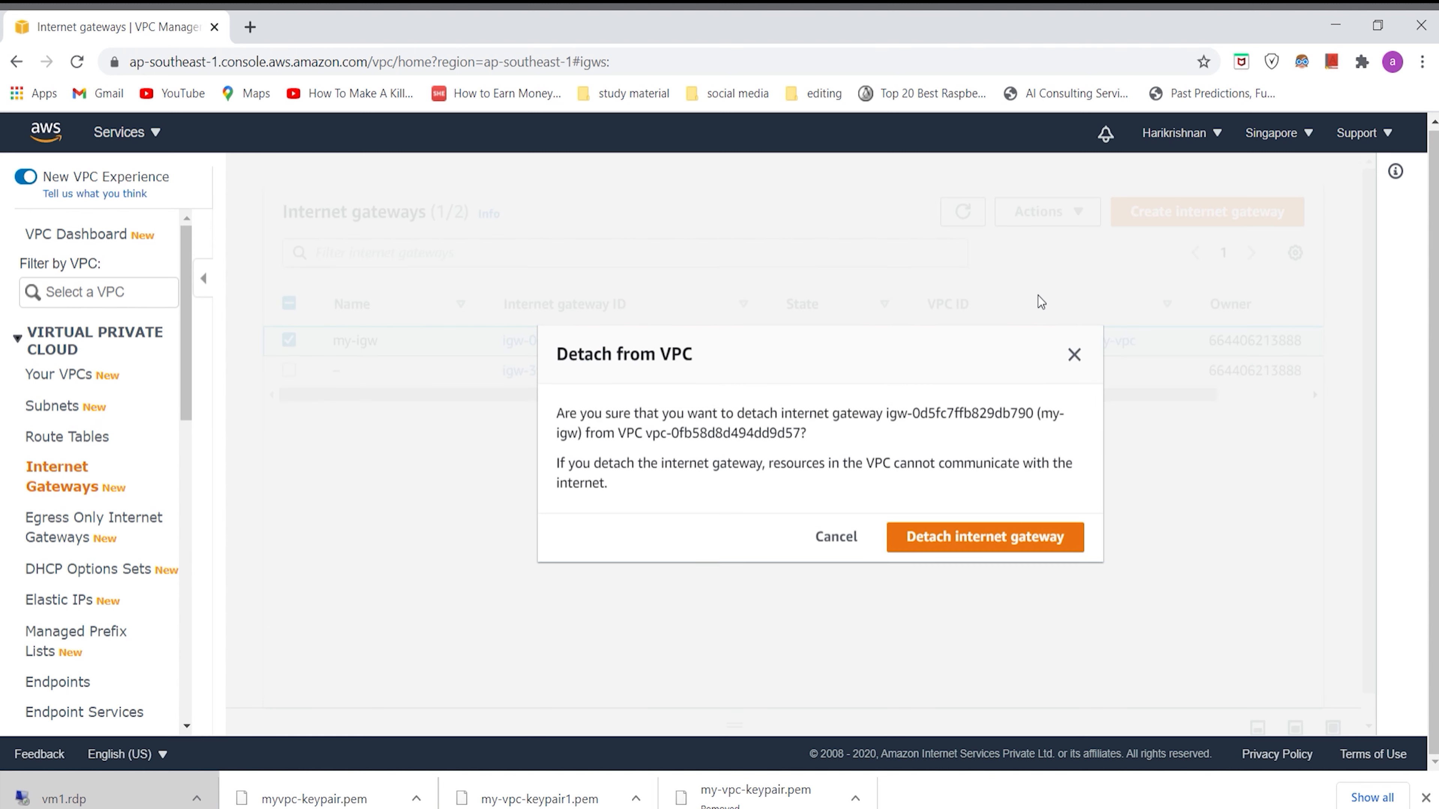
left_click(996, 537)
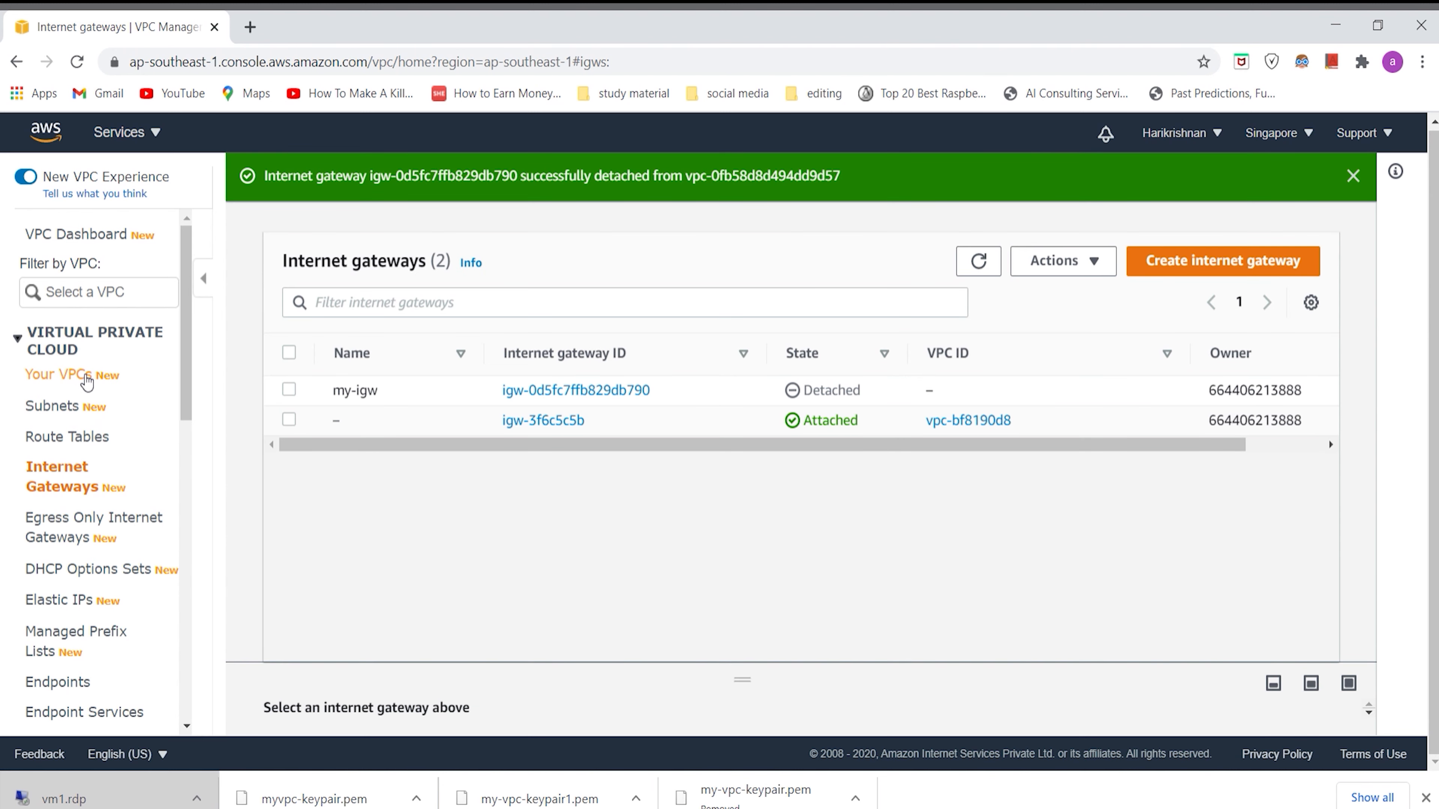
Step: Delete my-vpc together with its security group, route table my-rt and subnet my-sub, entering delete as the confirmation
left_click(109, 378)
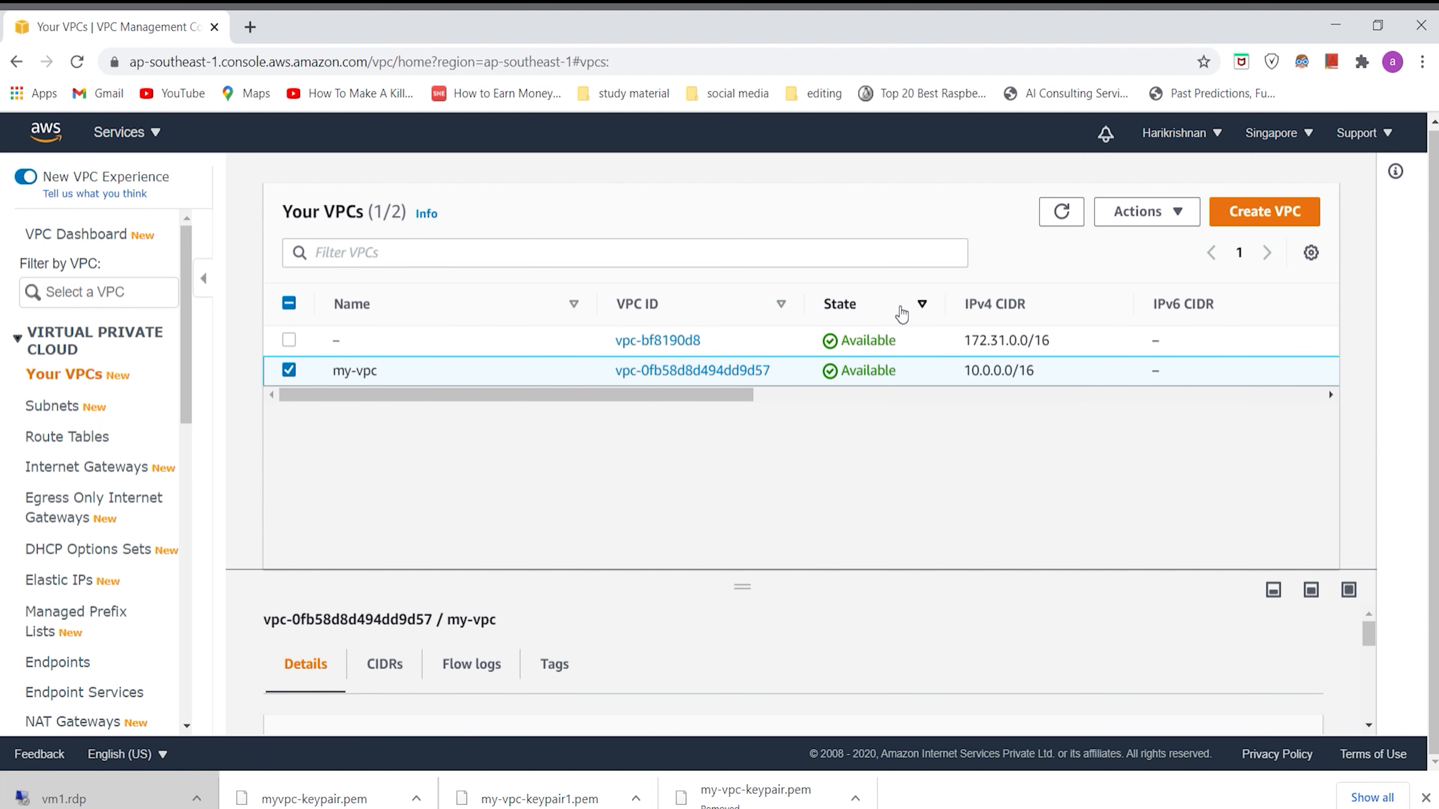
left_click(1150, 212)
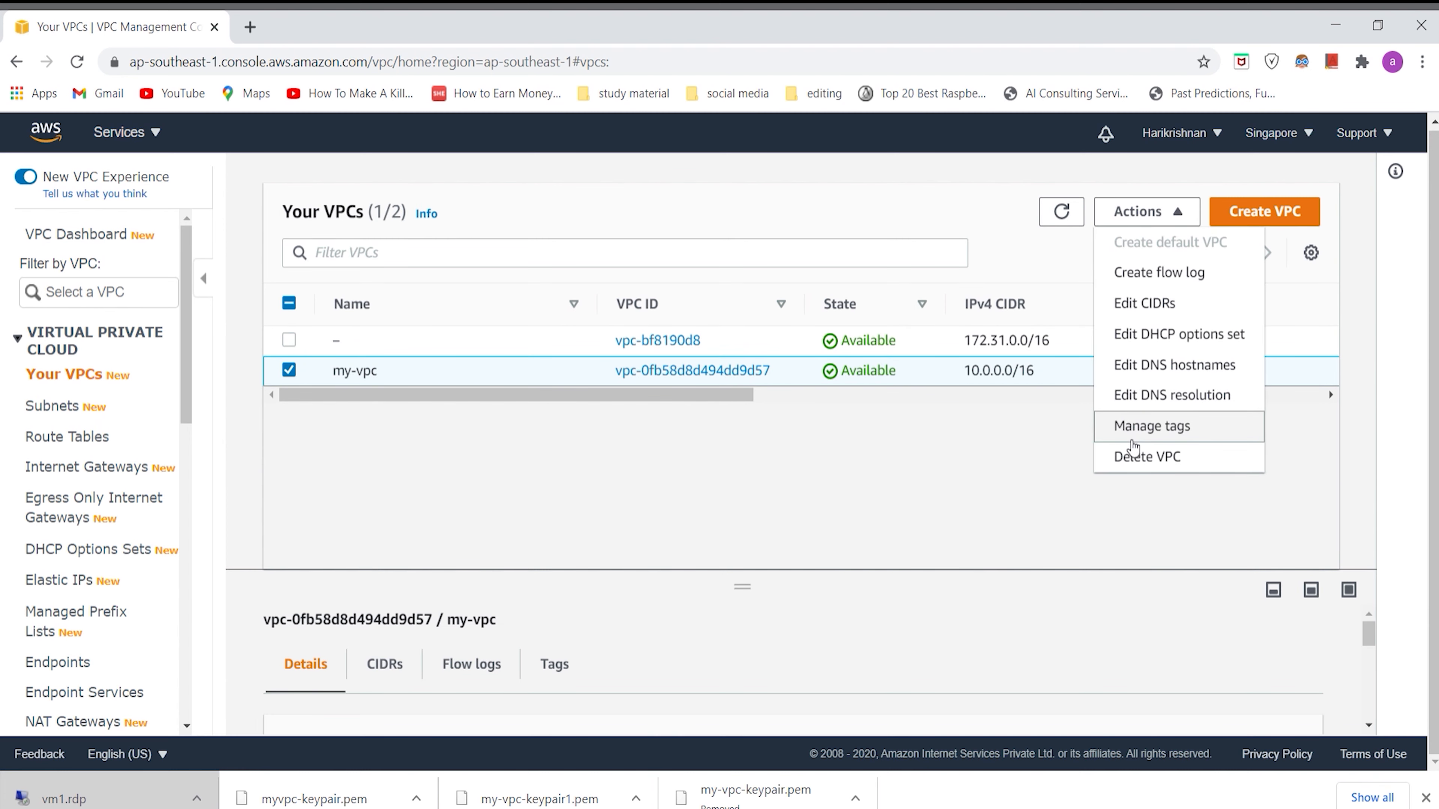
left_click(1129, 456)
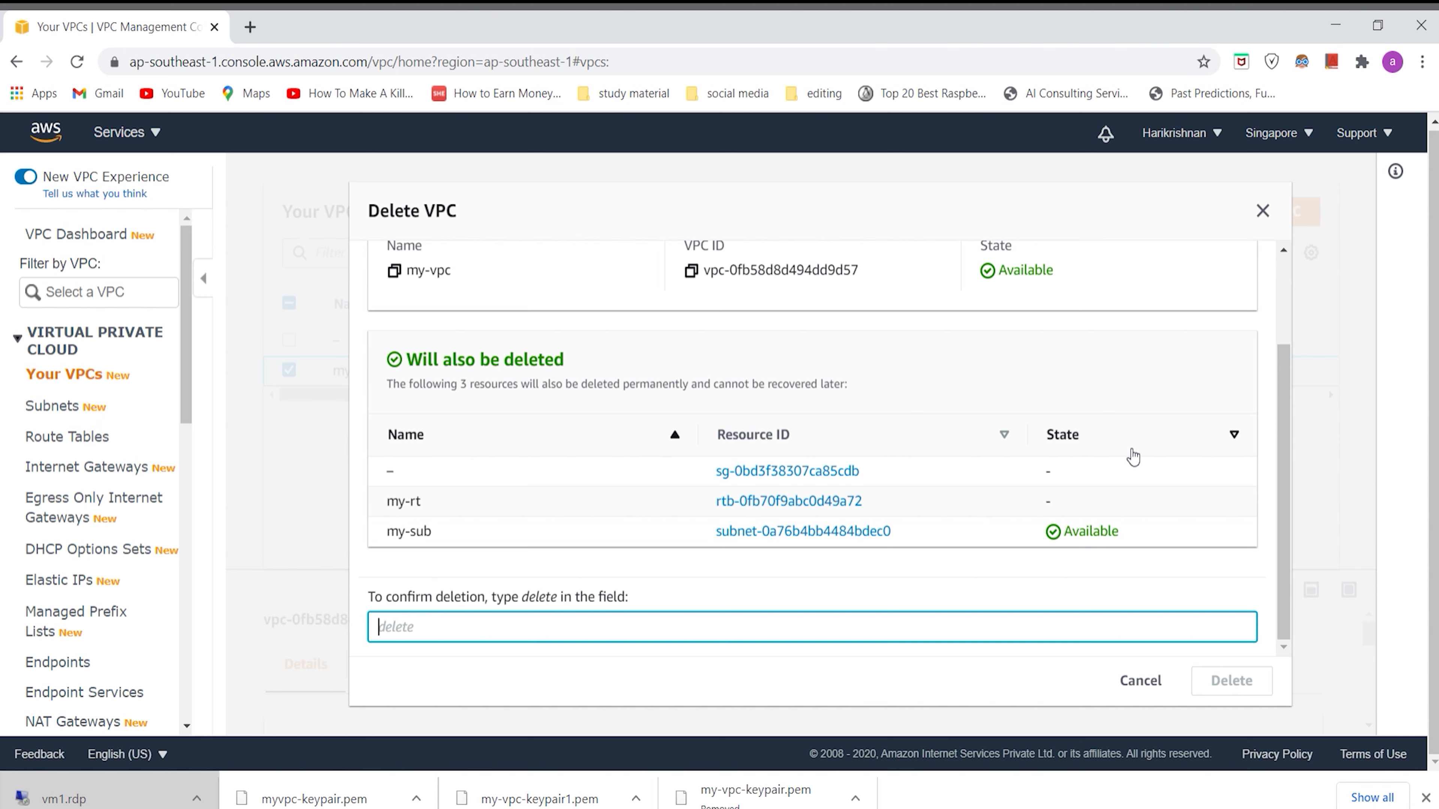
type("delete")
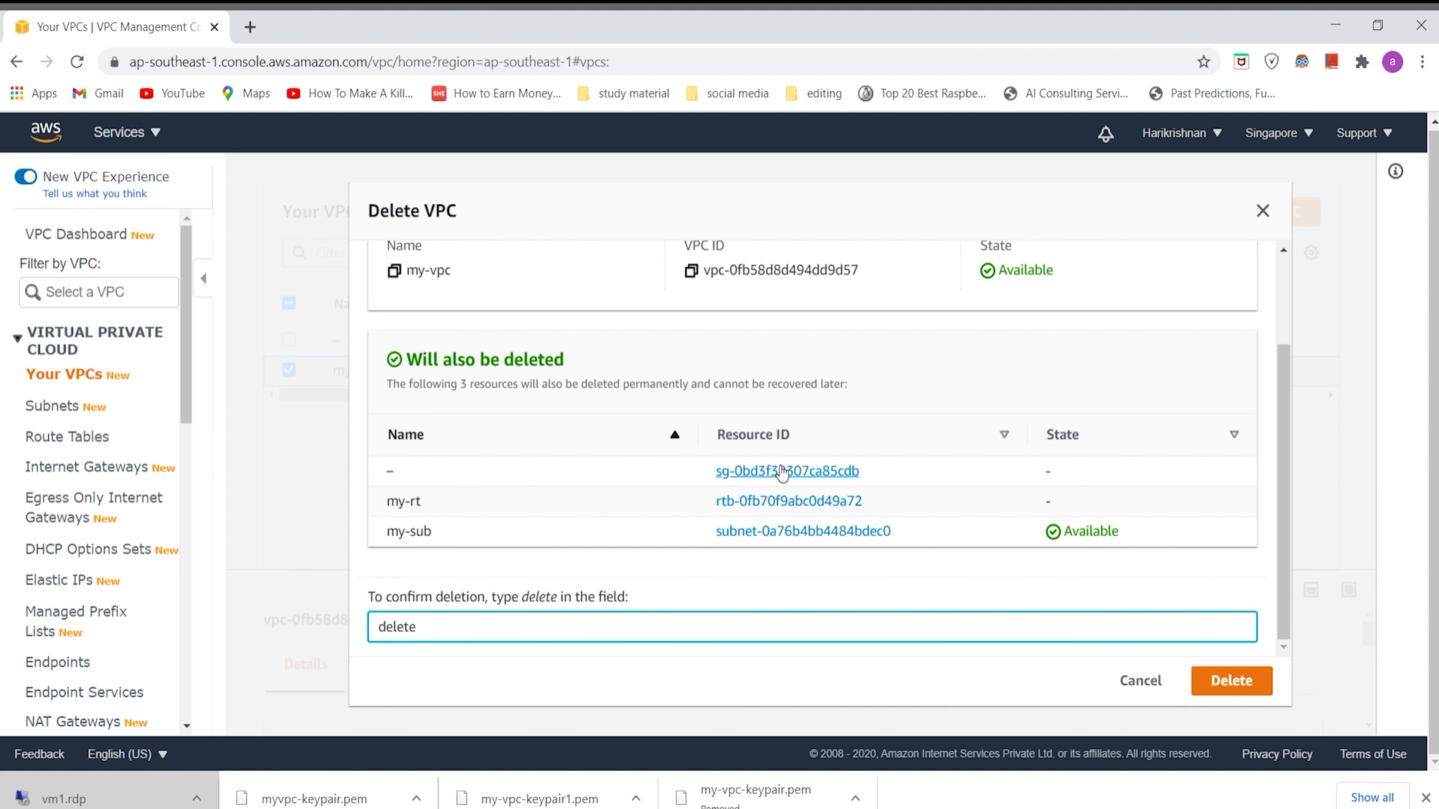
left_click(1253, 685)
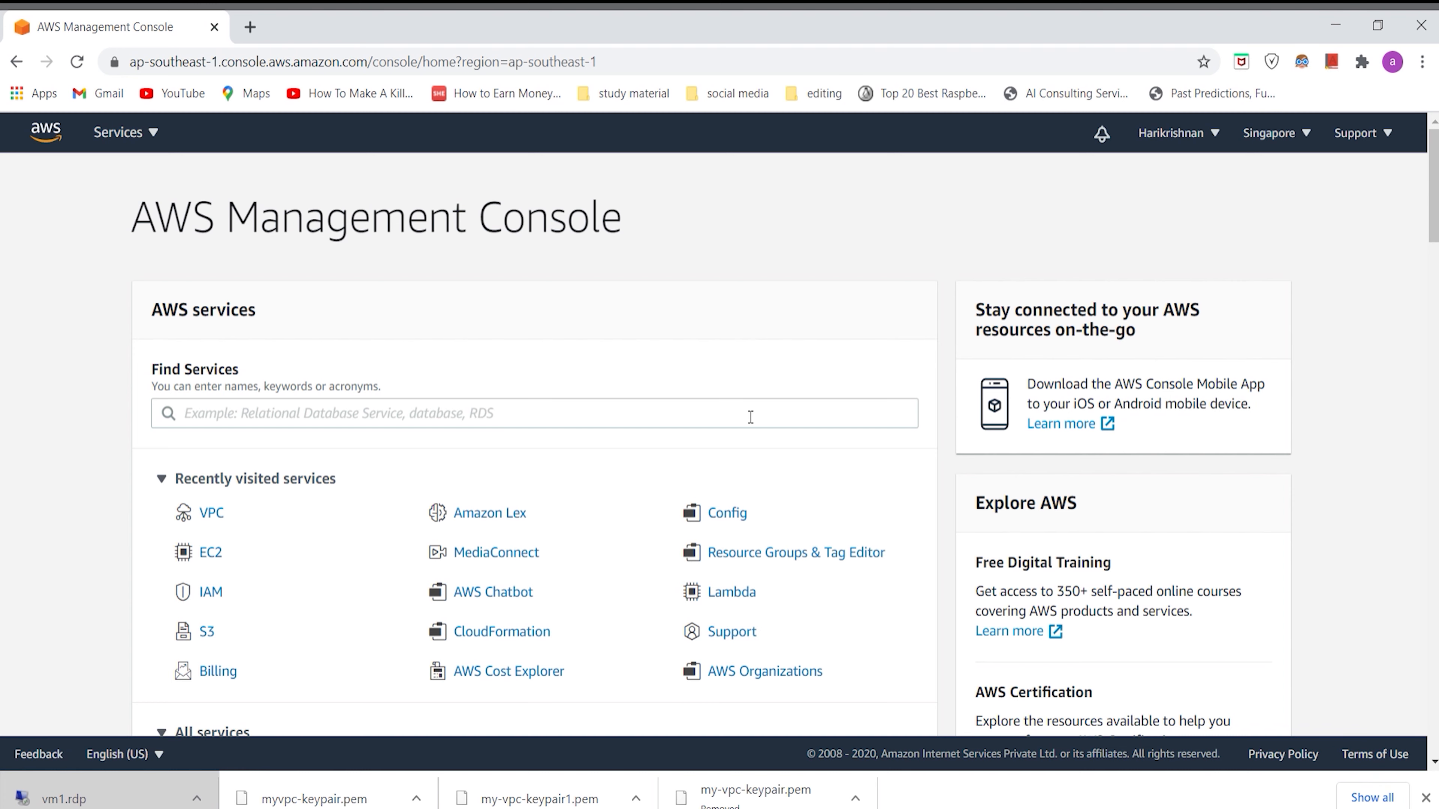
Step: Launch the VPC wizard in the VPC service and, after reviewing the other configurations, choose VPC with a Single Public Subnet
left_click(213, 513)
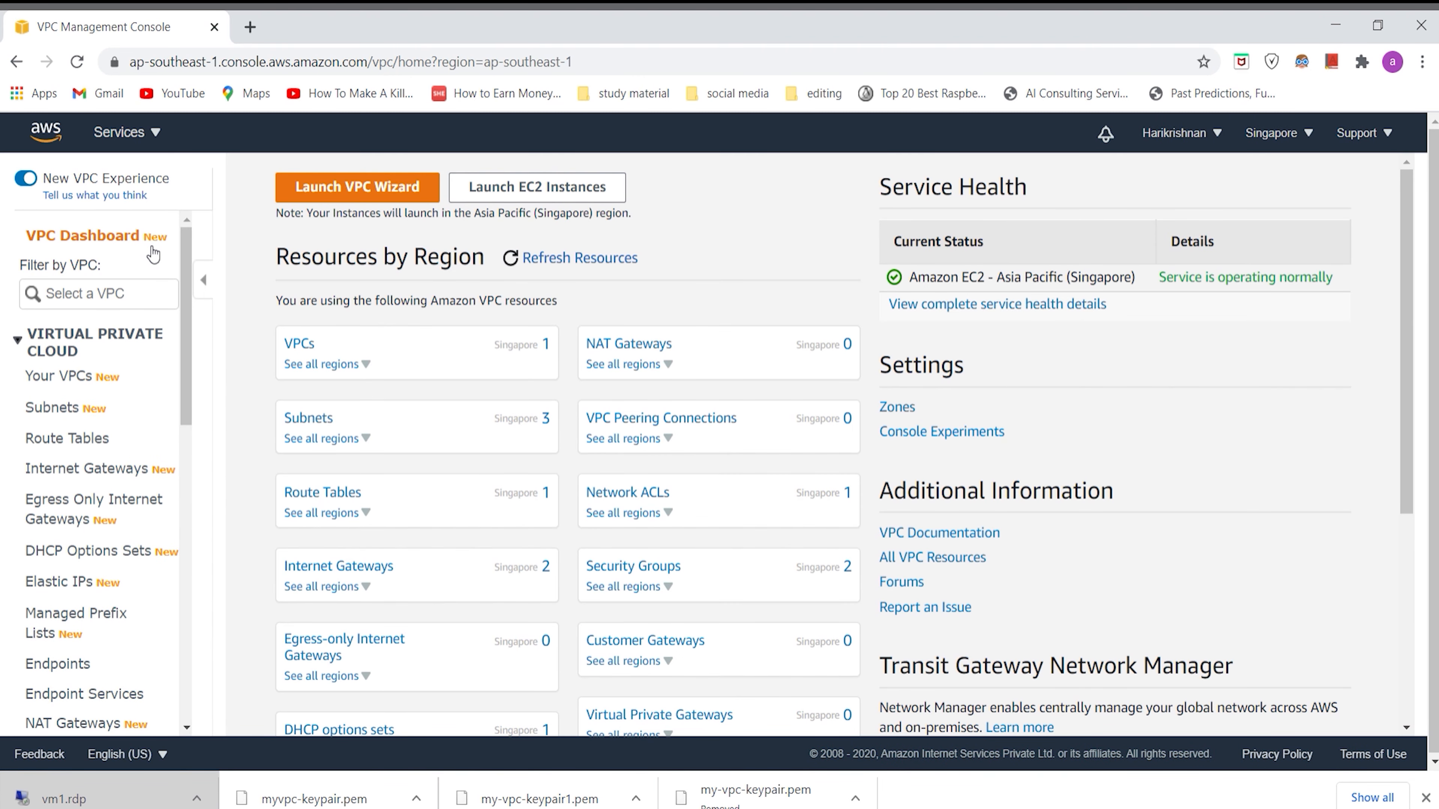
left_click(354, 192)
left_click(110, 289)
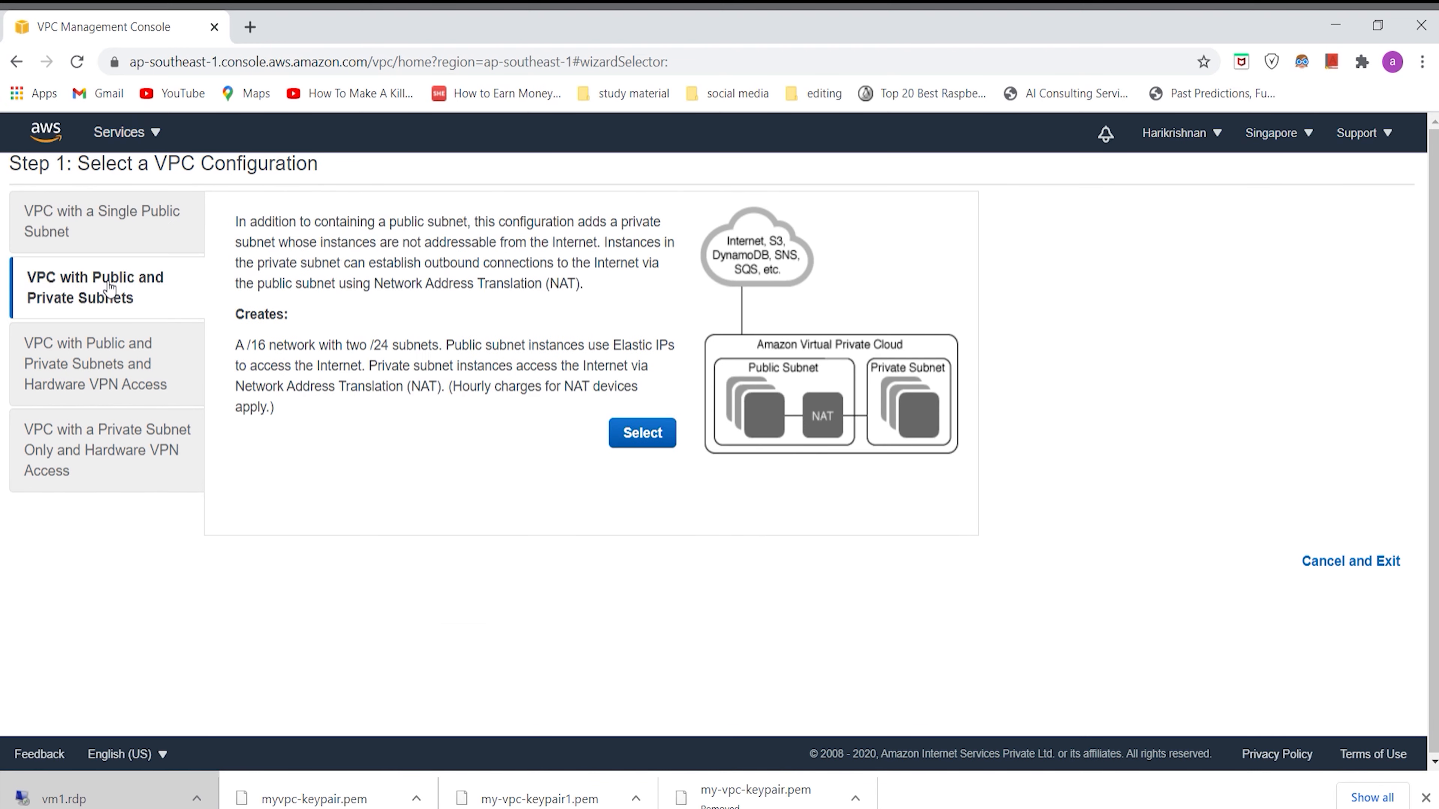
left_click(109, 352)
left_click(118, 419)
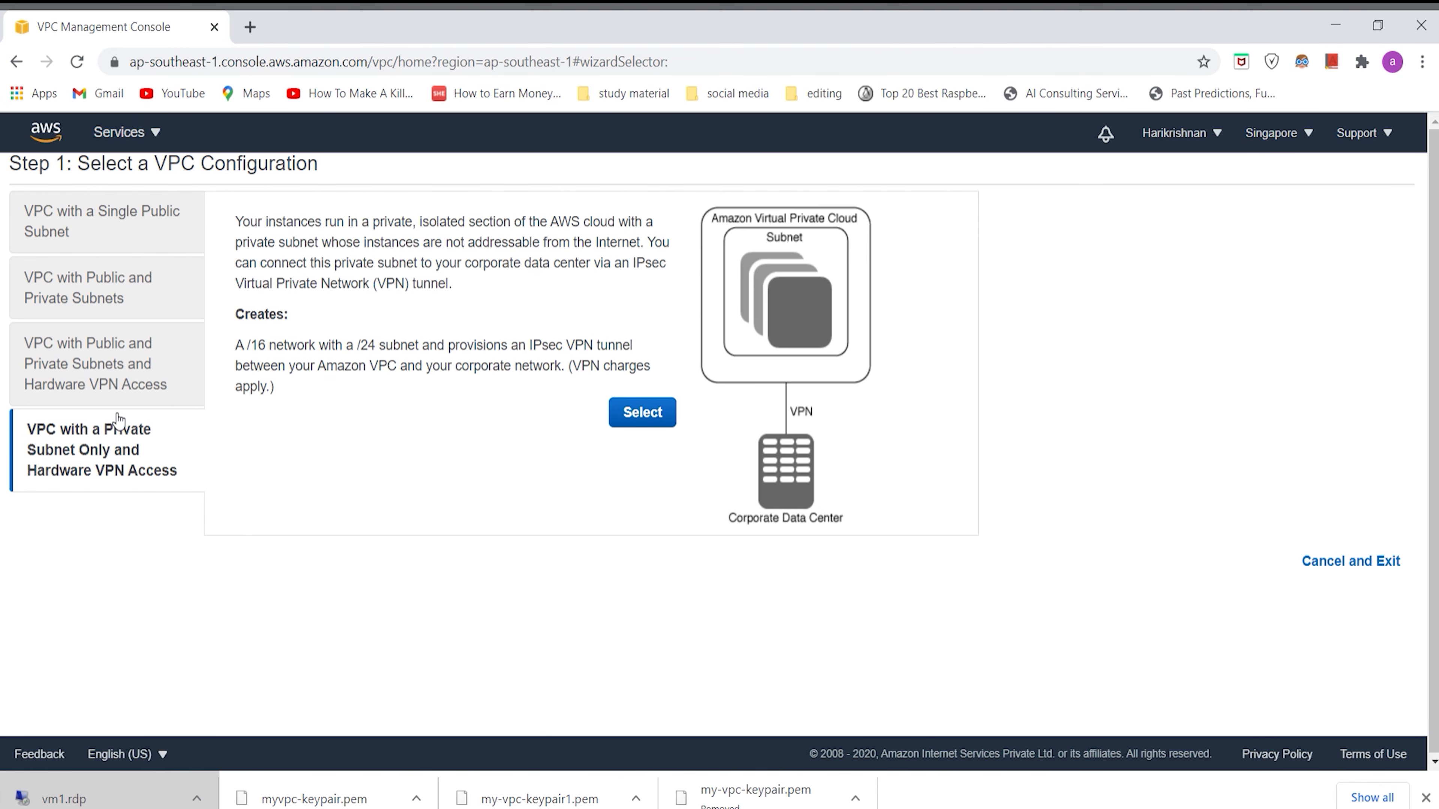
left_click(149, 251)
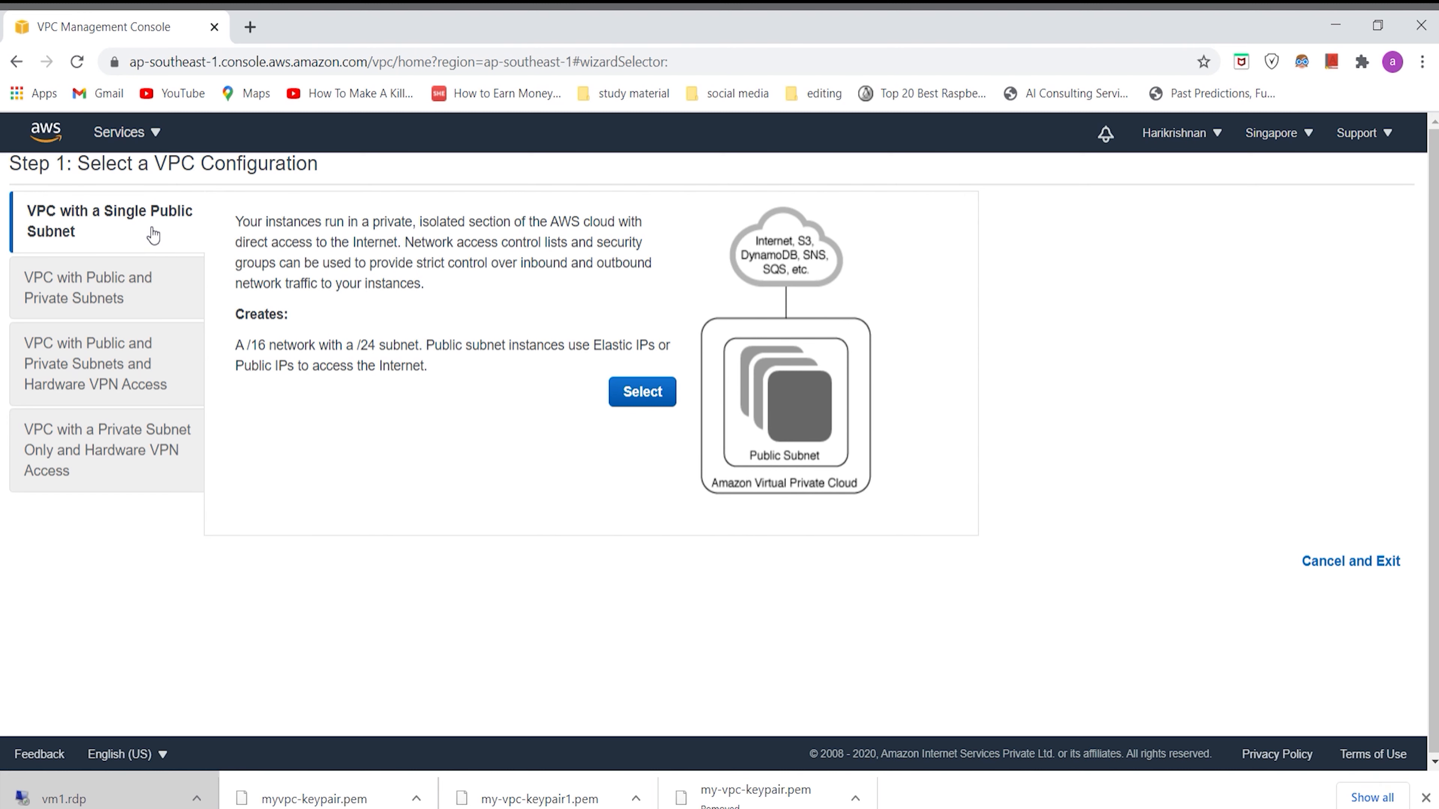
left_click(649, 399)
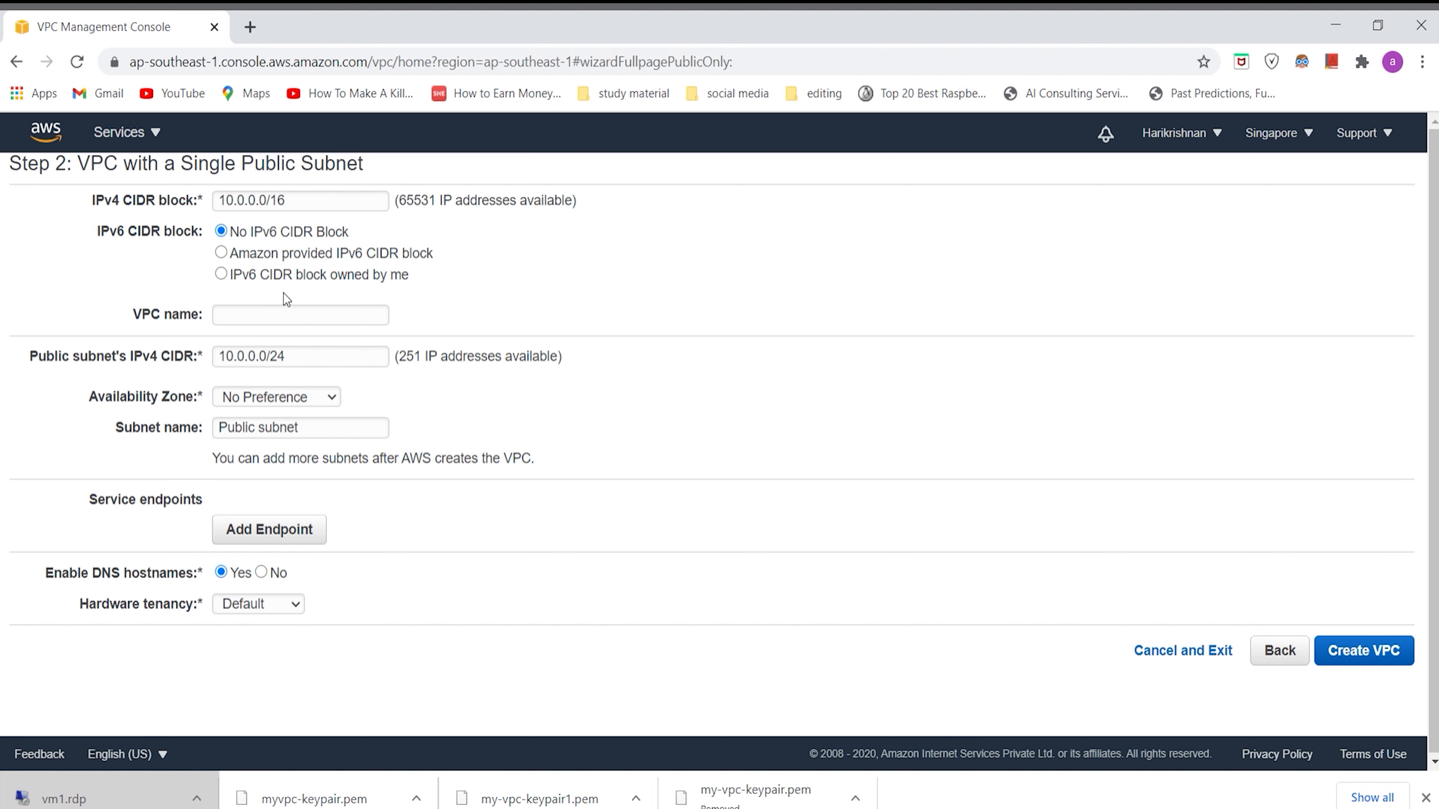
Step: Name the VPC my-vpc1 and set the public subnet's availability zone to ap-southeast-1a
left_click(283, 320)
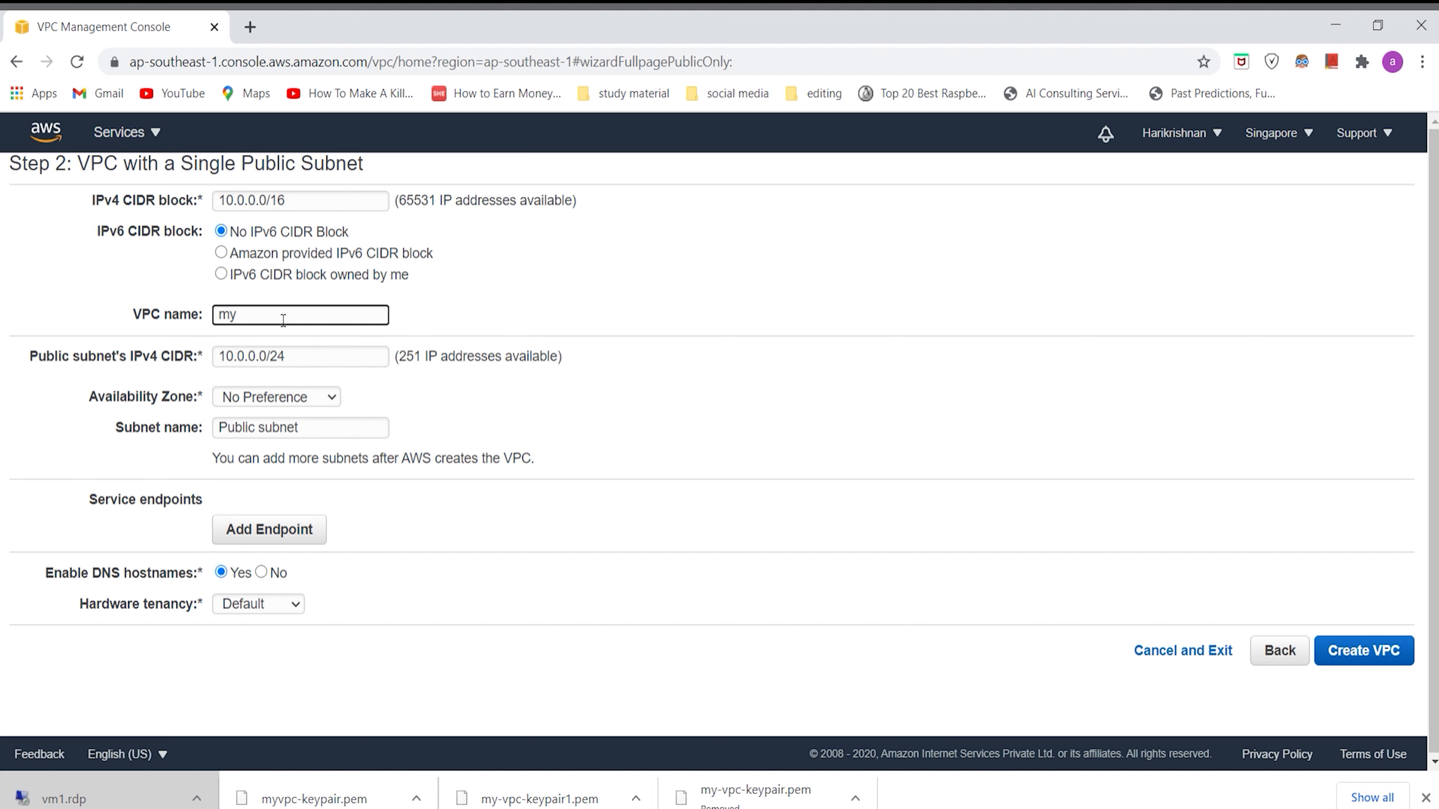
type("-vpc1")
left_click(320, 397)
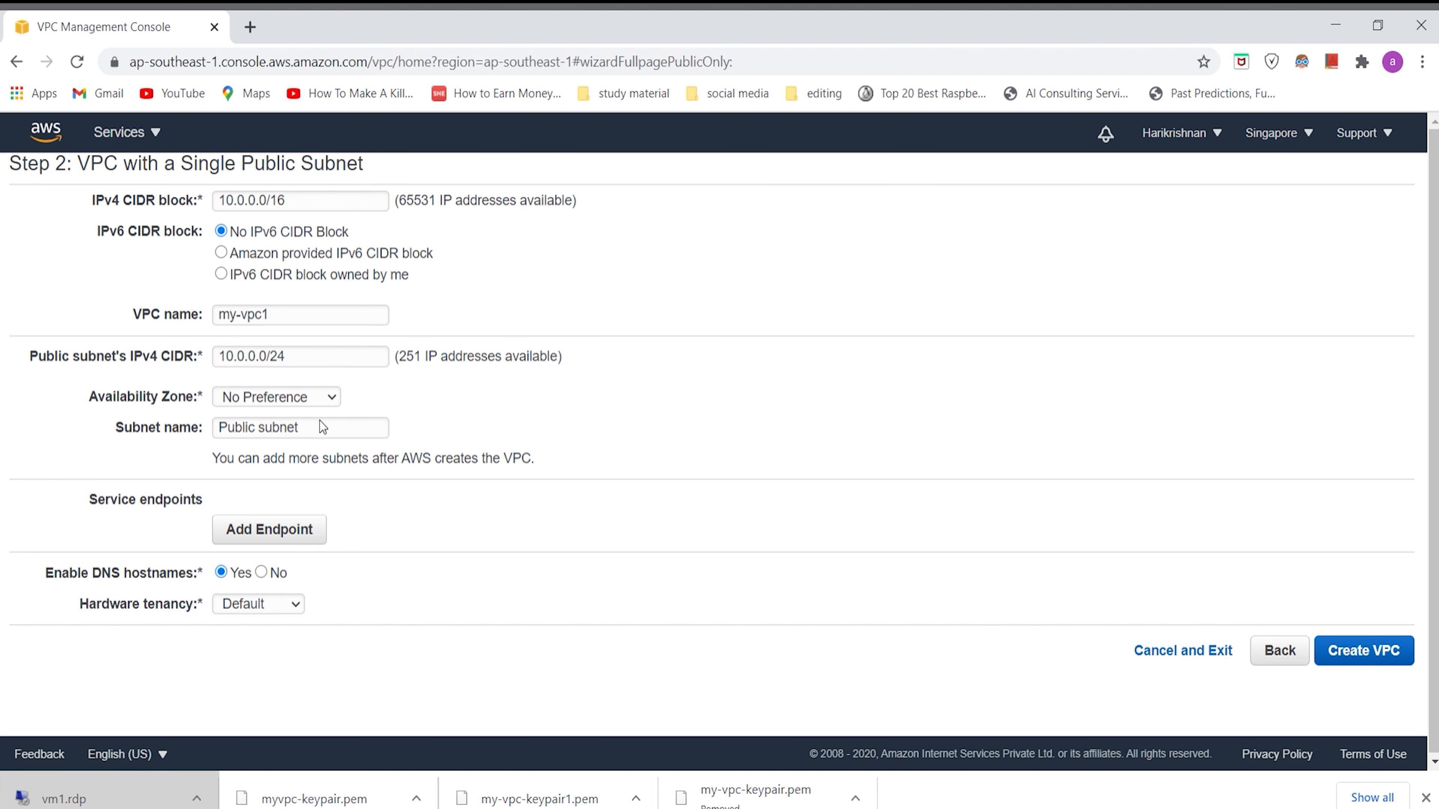
left_click(321, 442)
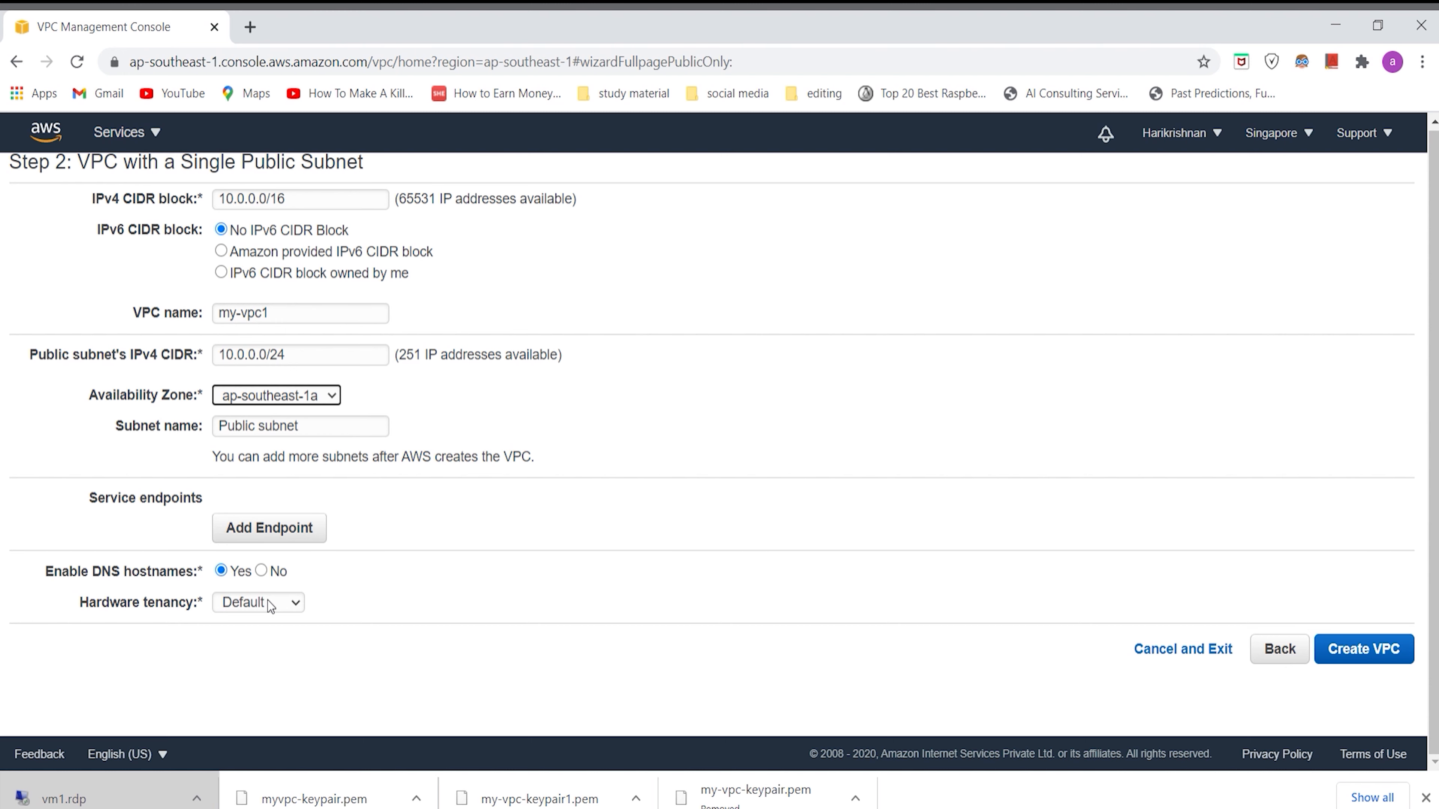
Step: Create the VPC with Default hardware tenancy and return to the list of VPCs
left_click(293, 601)
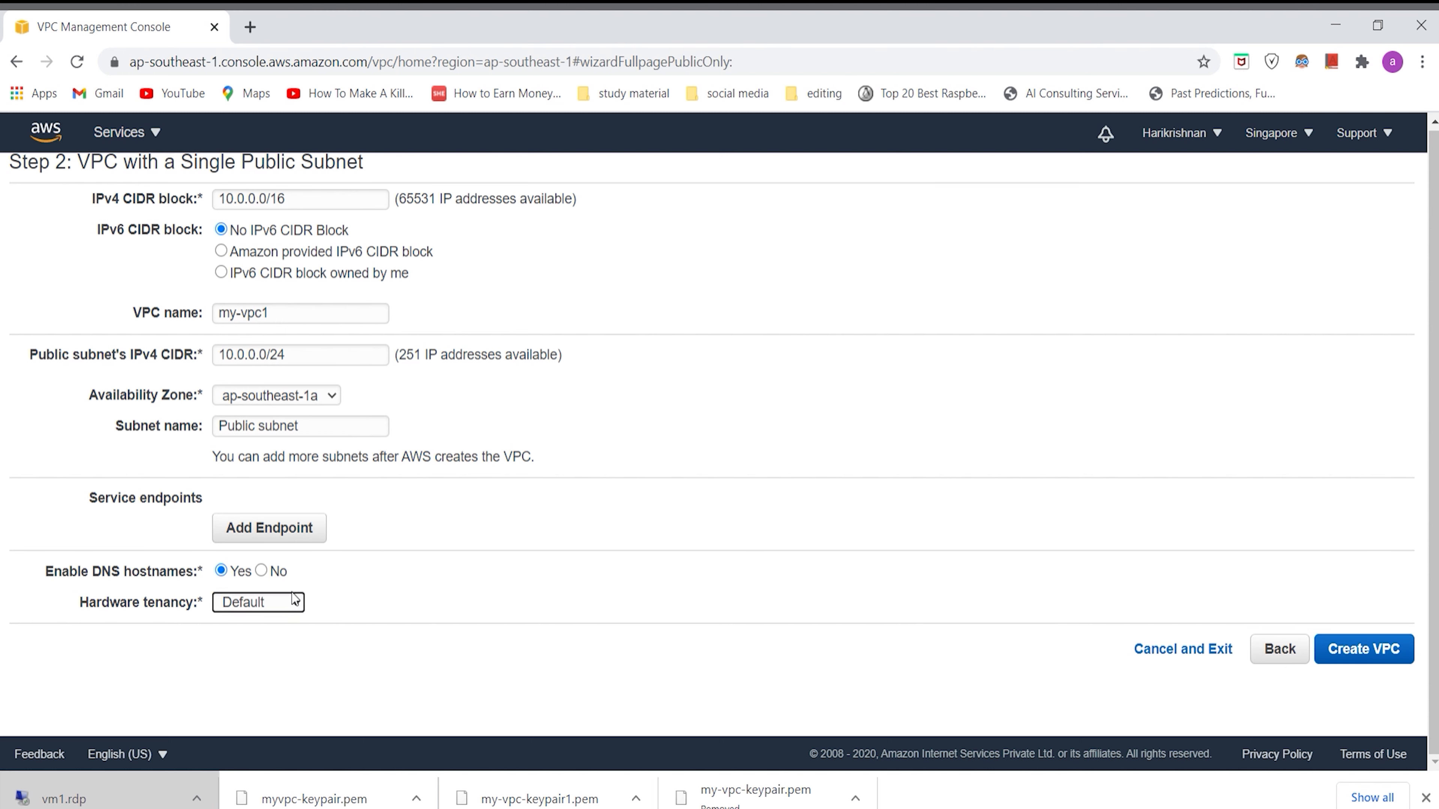
left_click(287, 625)
left_click(1356, 639)
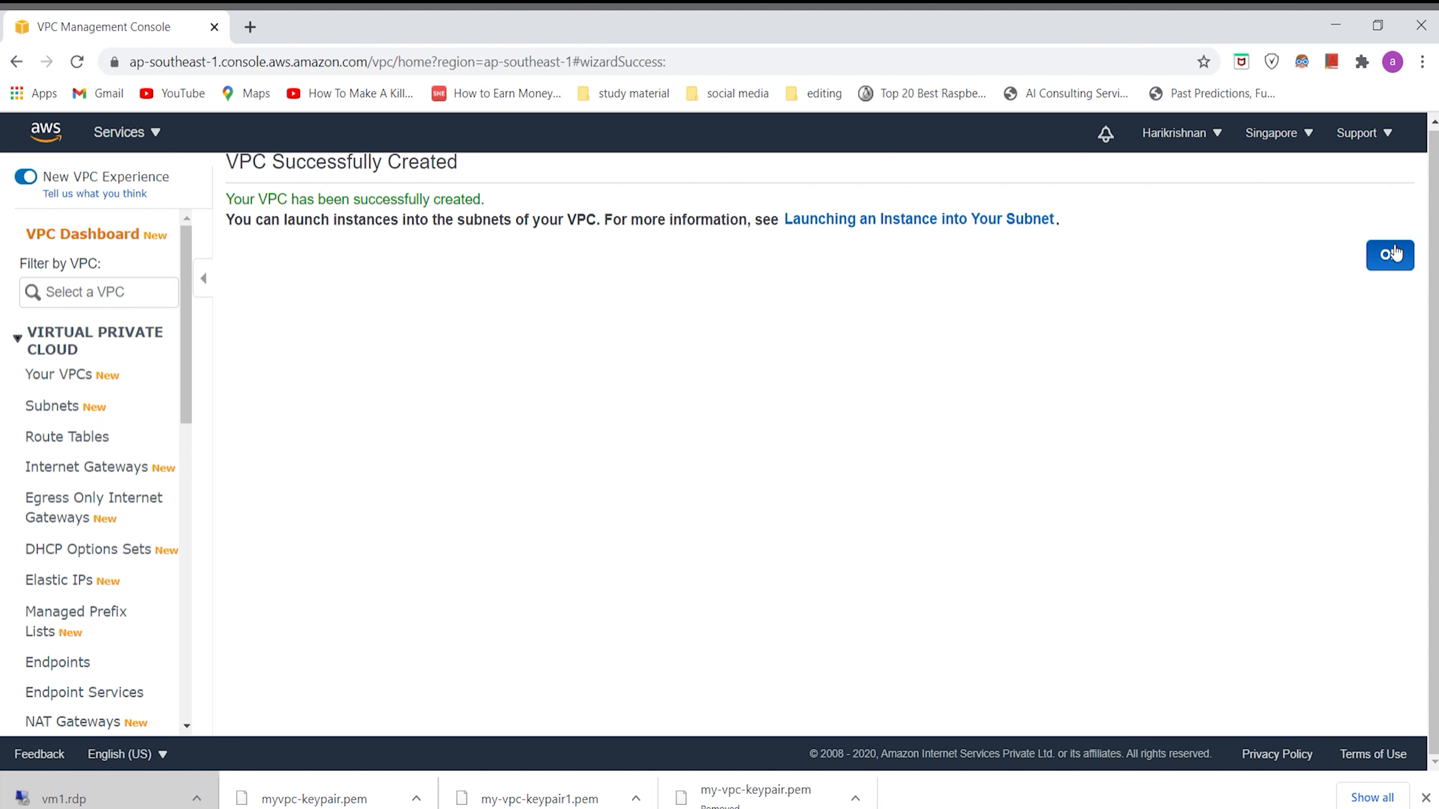
left_click(1391, 255)
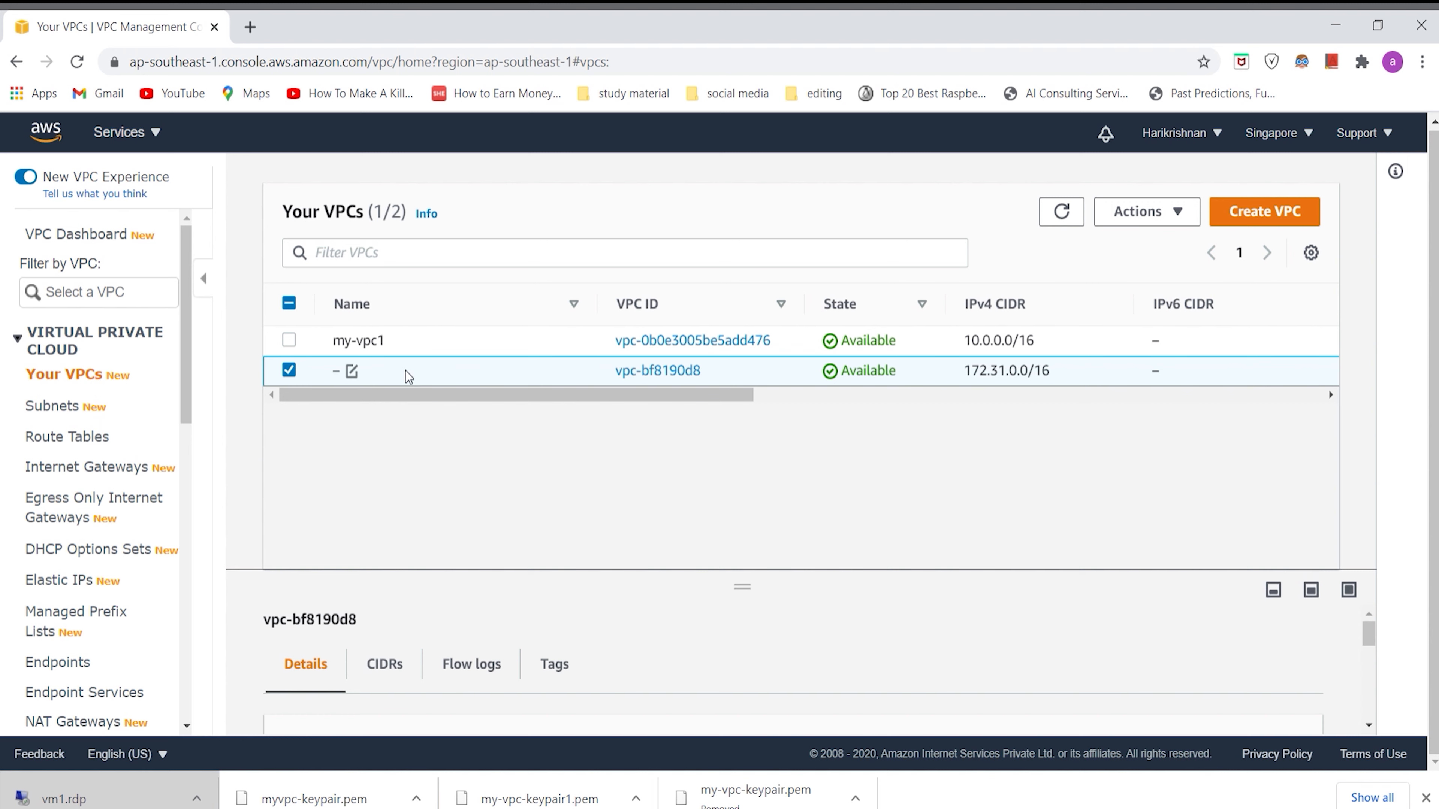
Step: Review the subnets, route tables and internet gateways that belong to my-vpc1
left_click(72, 416)
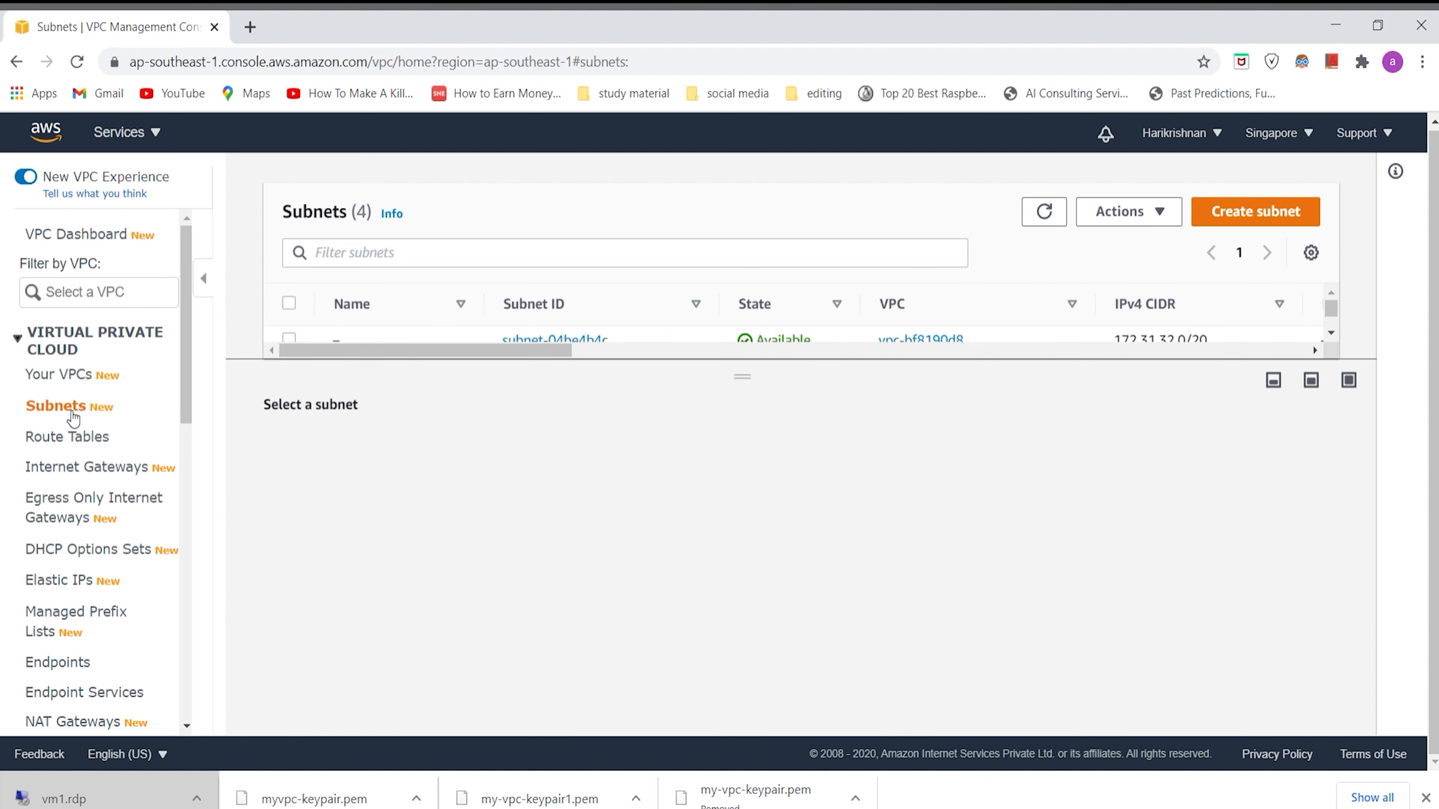
left_click_drag(749, 379, 738, 533)
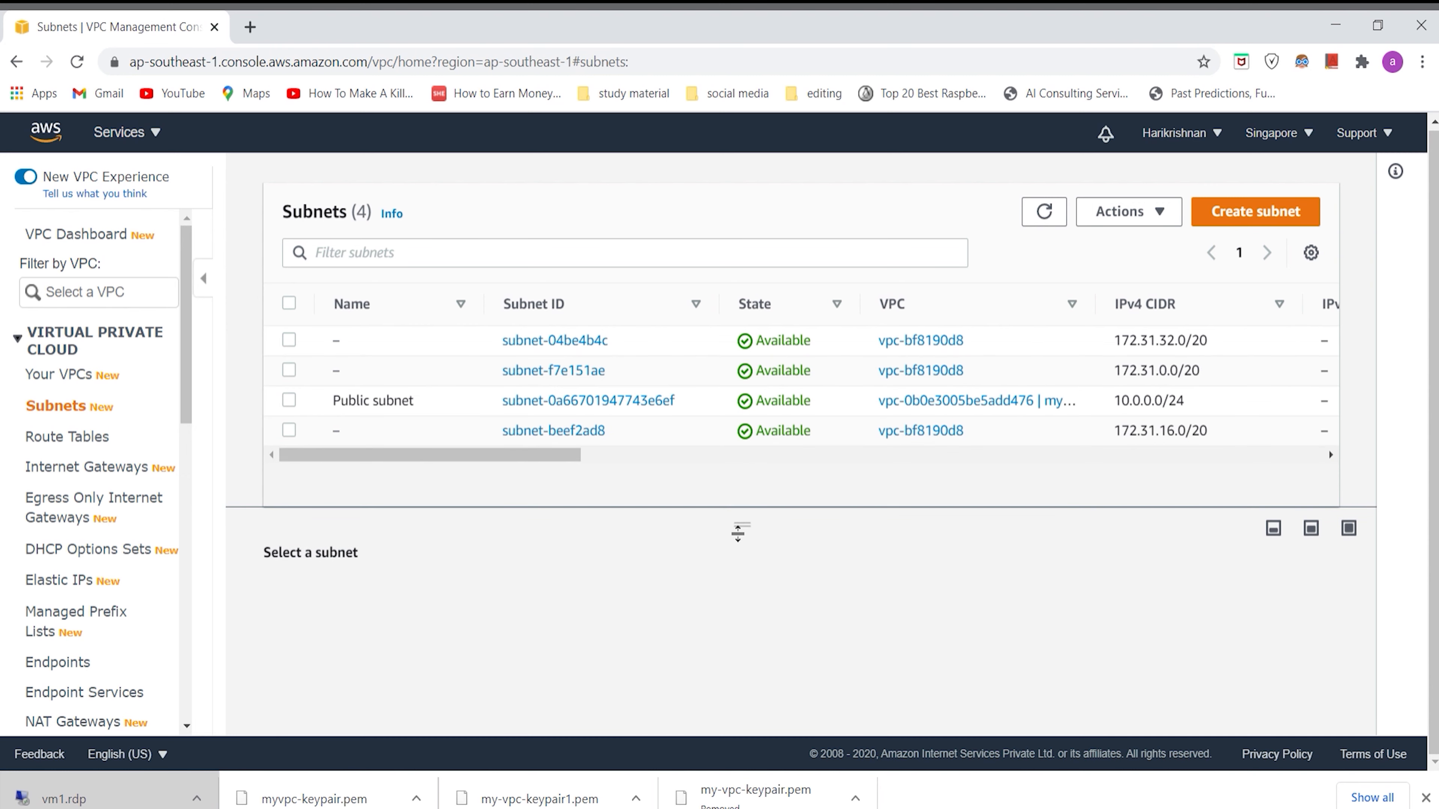
left_click(99, 443)
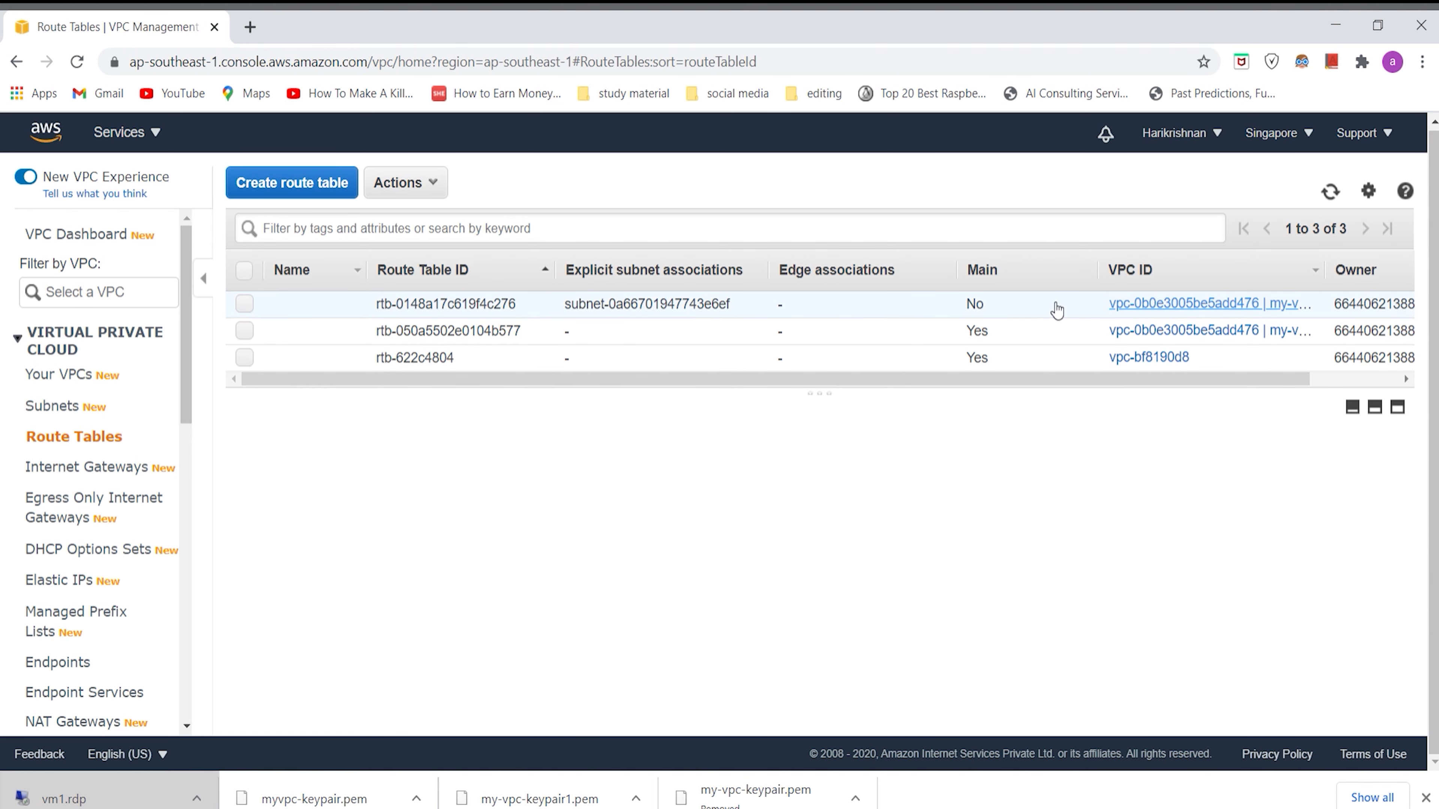
left_click(88, 477)
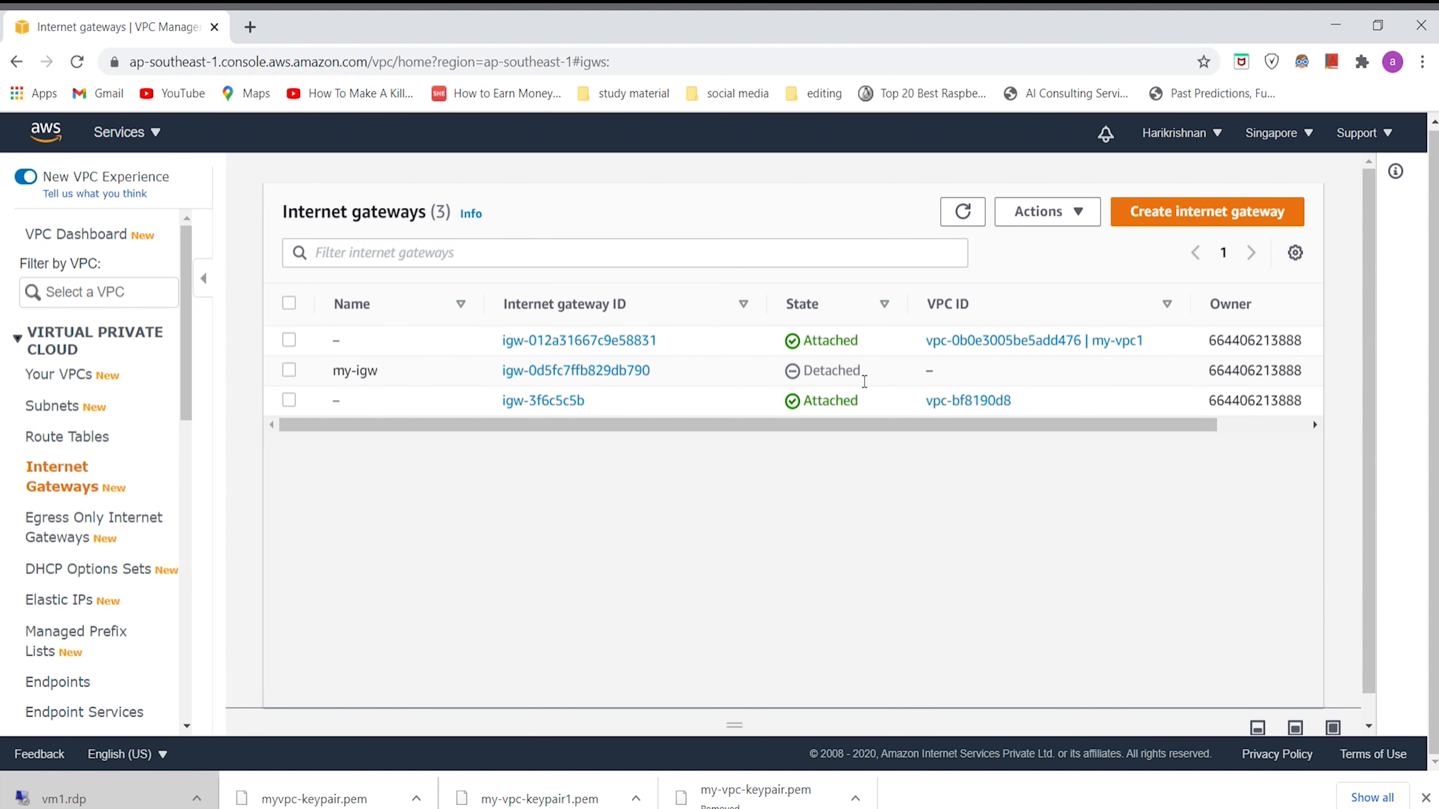
left_click(107, 444)
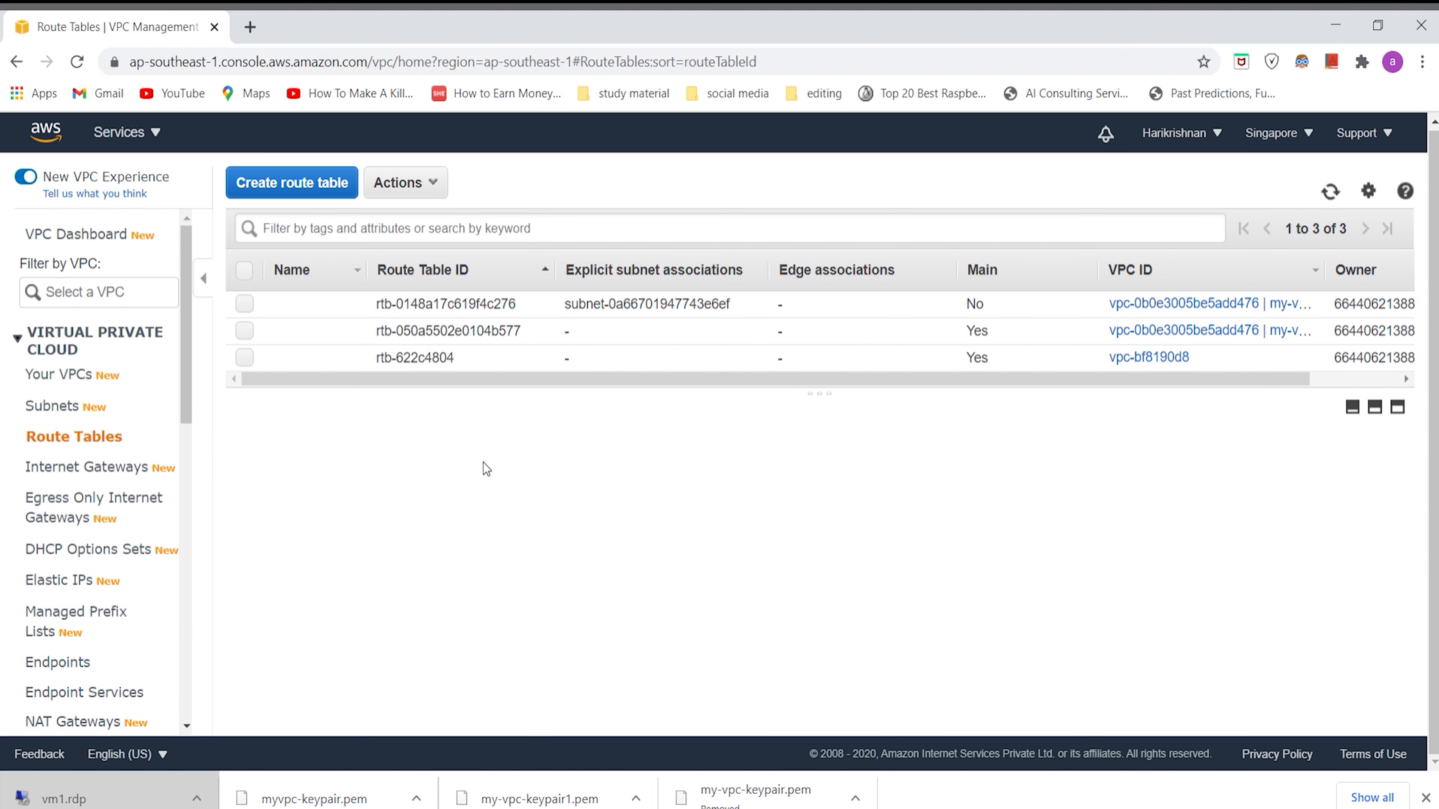